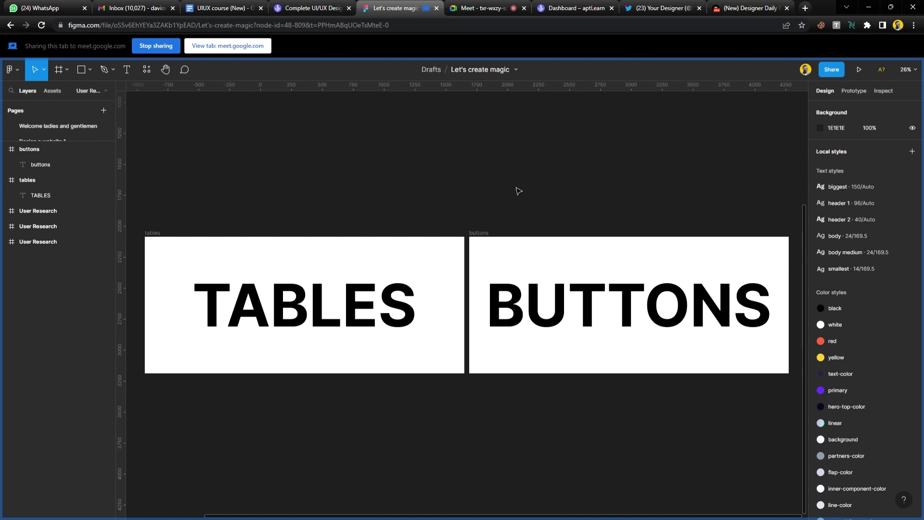
# Nudge the buttons frame slightly right of TABLES and zoom to fit the BUTTONS frame.
pyautogui.moveTo(488, 233); pyautogui.dragTo(503, 235)
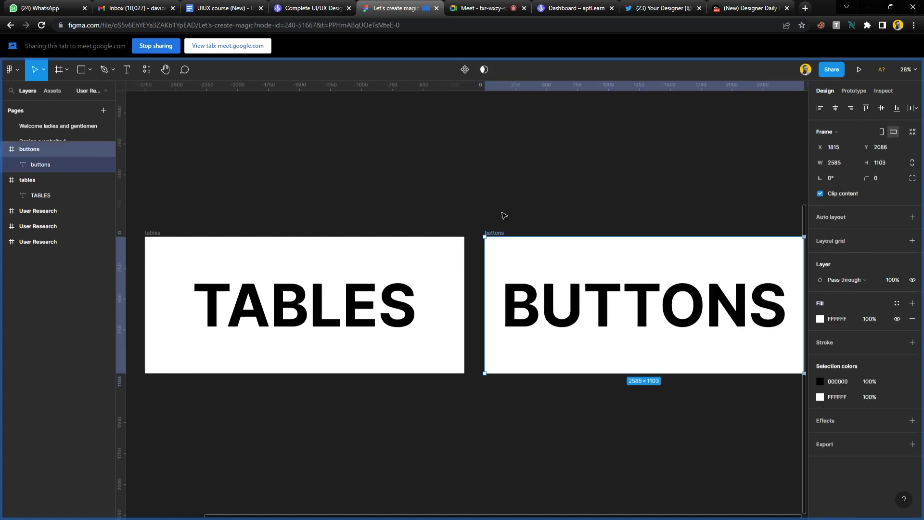
pyautogui.scroll(-1, 467, 211)
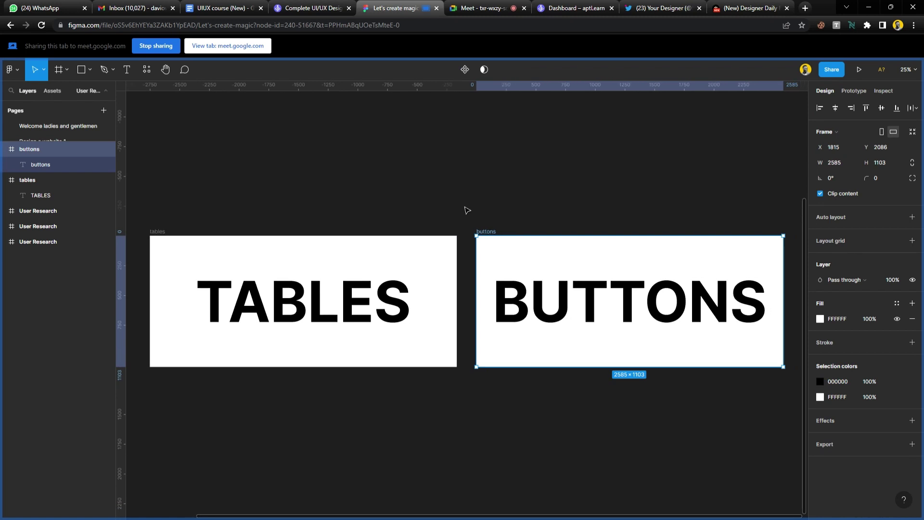
pyautogui.click(466, 209)
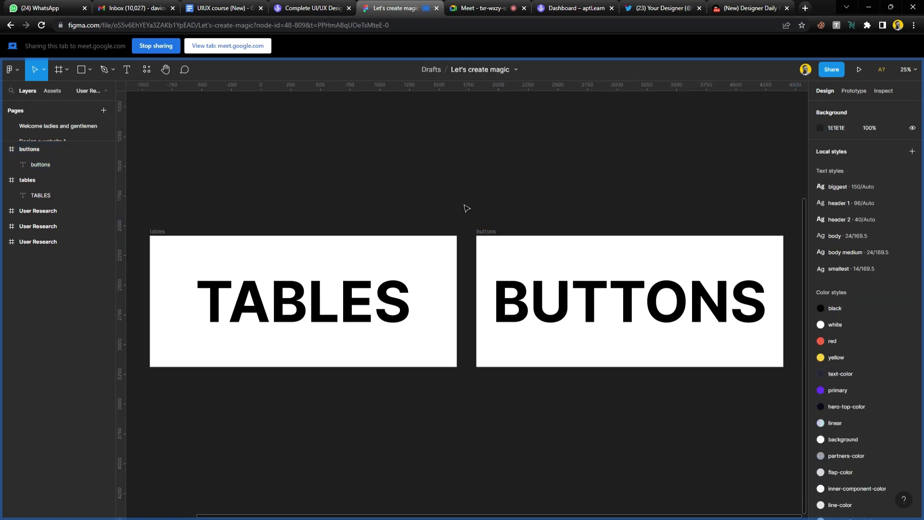
pyautogui.click(487, 233)
pyautogui.hotkey('shift', '2')
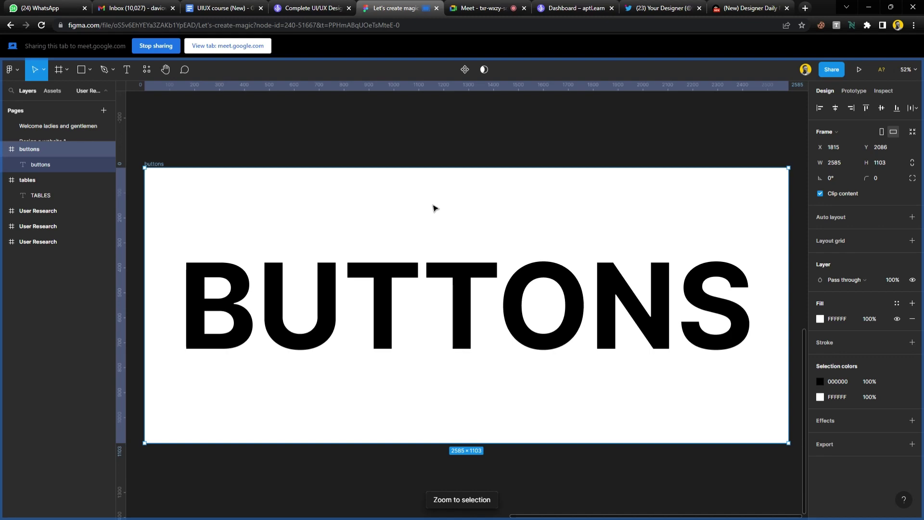
# Admit the waiting person into the video call, then deselect everything in Figma.
pyautogui.click(476, 8)
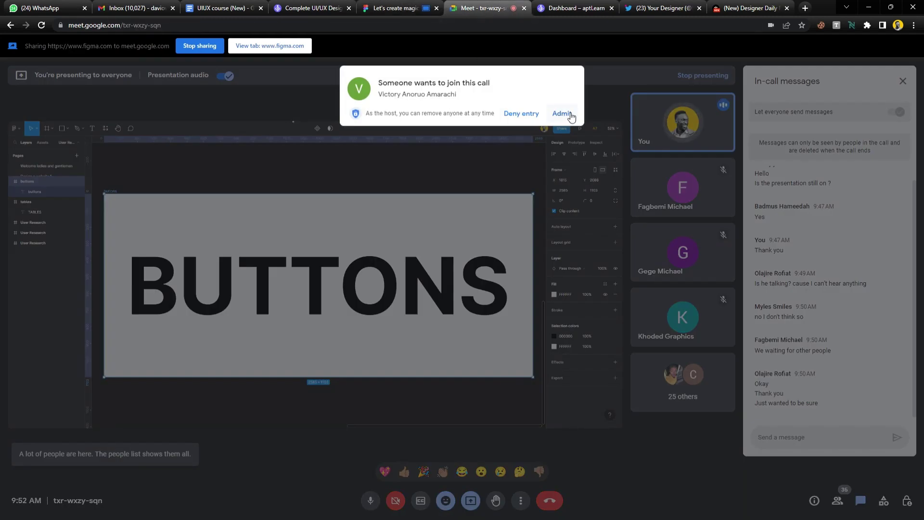
pyautogui.click(563, 113)
pyautogui.click(396, 8)
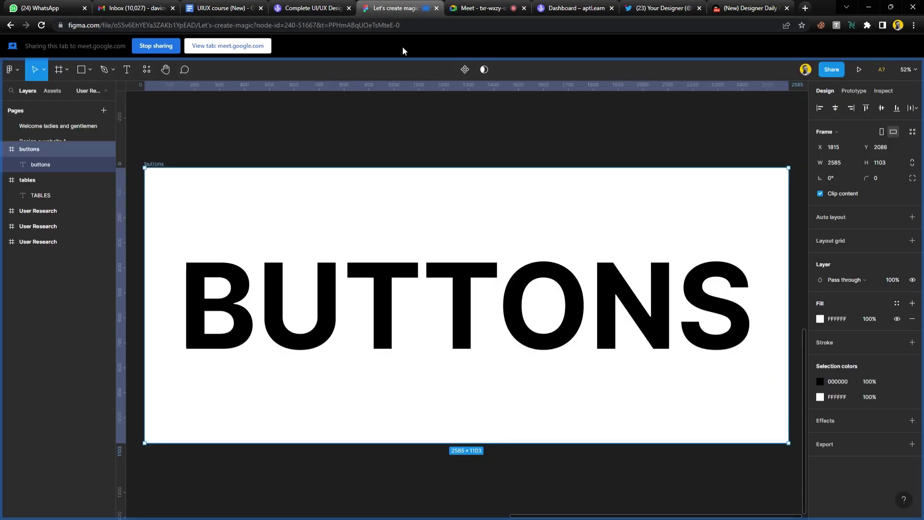
pyautogui.click(426, 147)
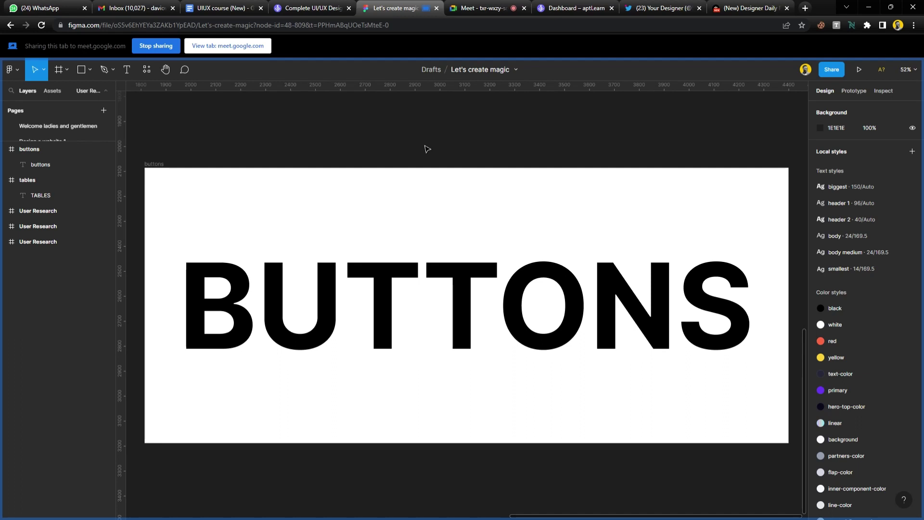
pyautogui.click(430, 298)
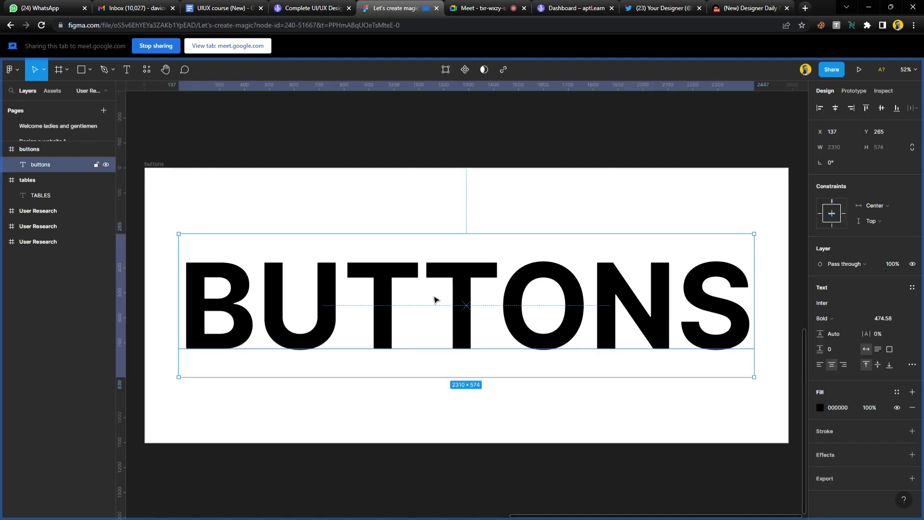
pyautogui.moveTo(376, 284); pyautogui.dragTo(406, 358)
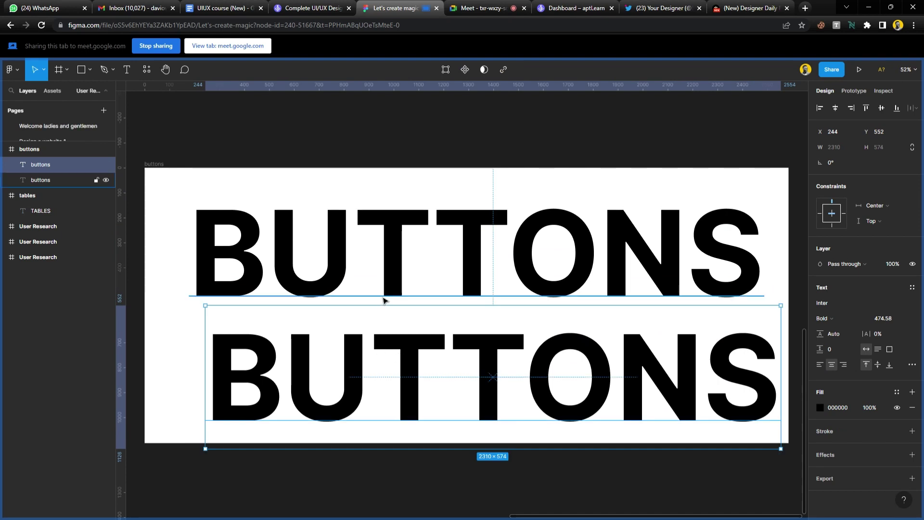
pyautogui.keyDown('shift'); pyautogui.click(391, 251); pyautogui.keyUp('shift')
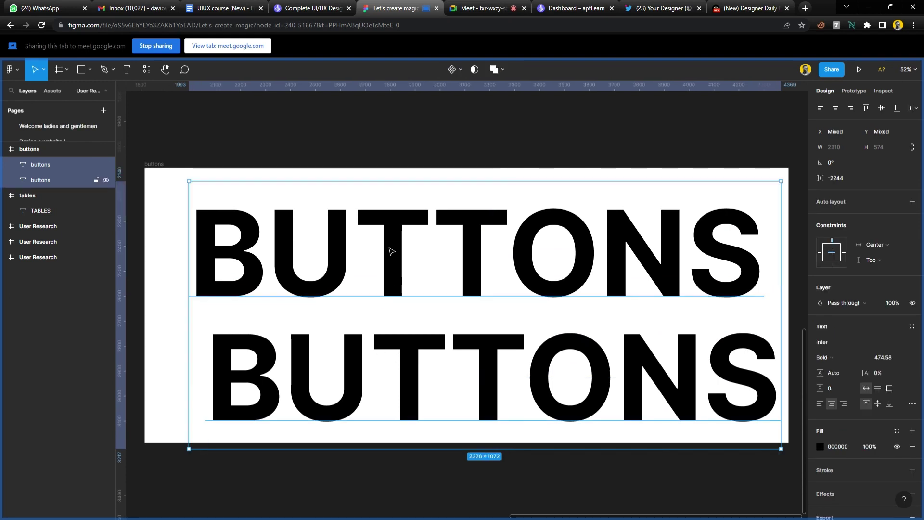
pyautogui.hotkey('shift', 'a')
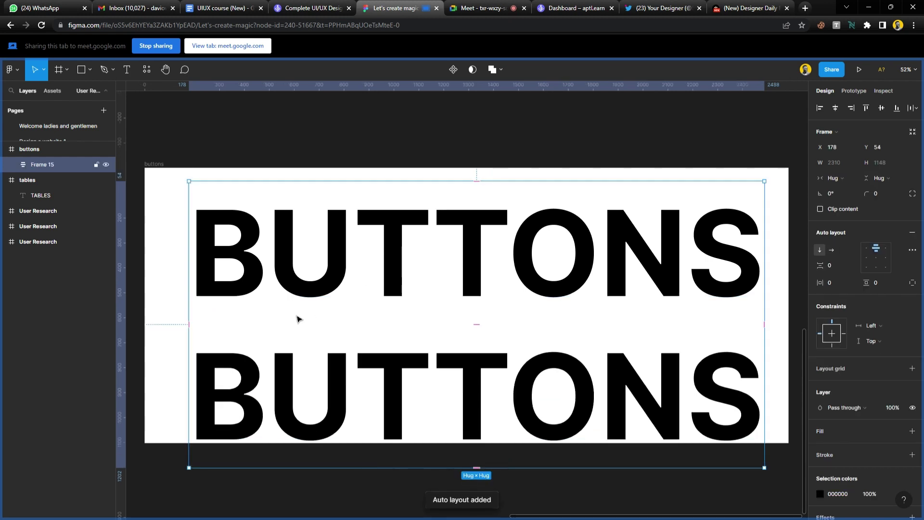
pyautogui.hotkey('ctrl', 'z')
pyautogui.hotkey('ctrl', 'z')
pyautogui.hotkey('ctrl', 'z')
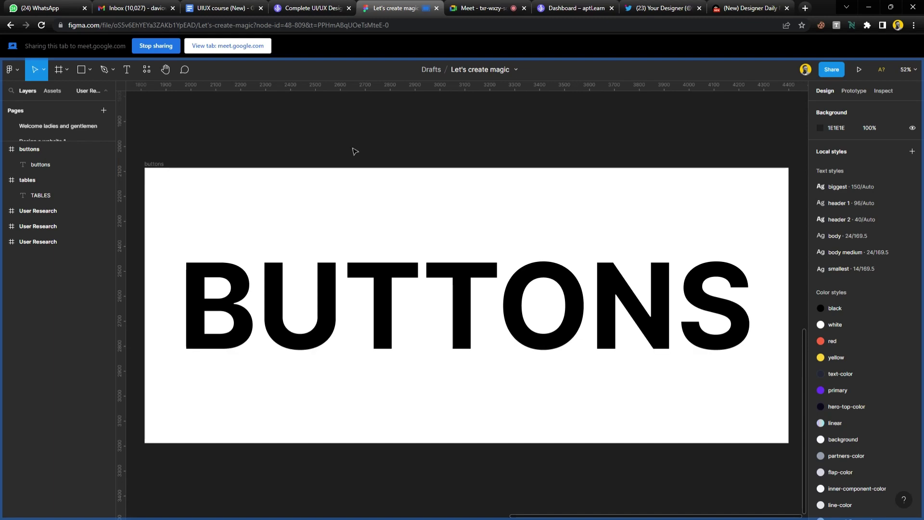
pyautogui.click(487, 10)
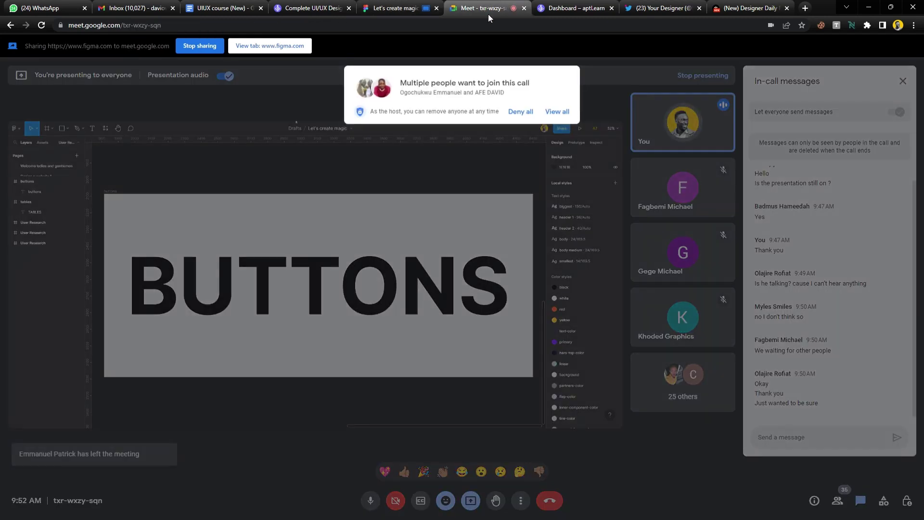
pyautogui.click(557, 181)
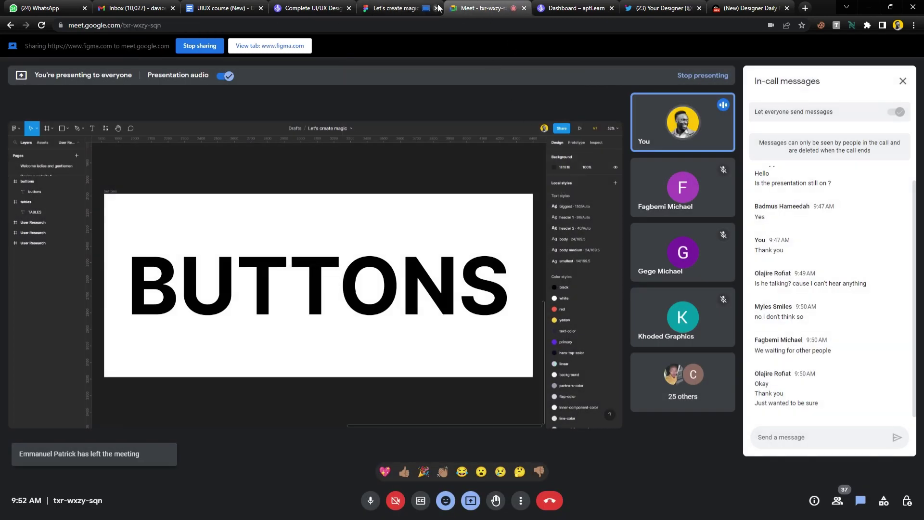
pyautogui.click(400, 8)
pyautogui.hscroll(-10, 426, 153)
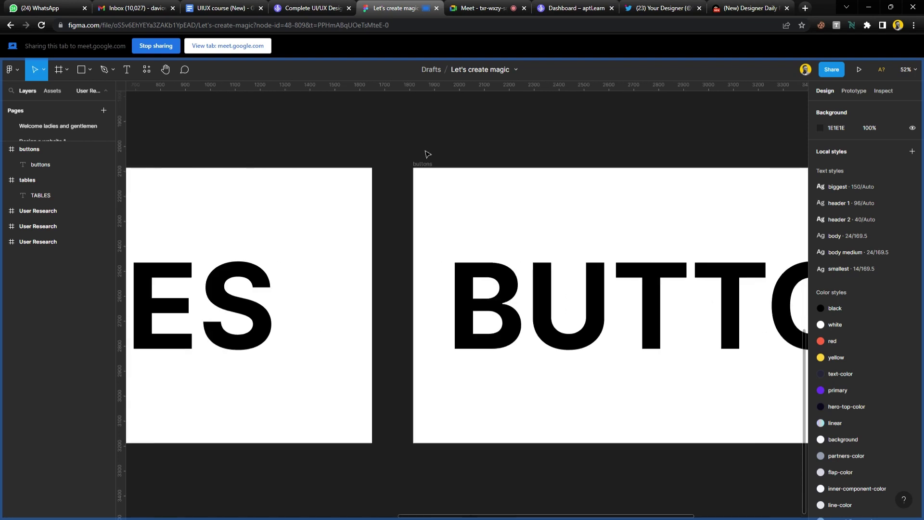
pyautogui.hscroll(10, 373, 154)
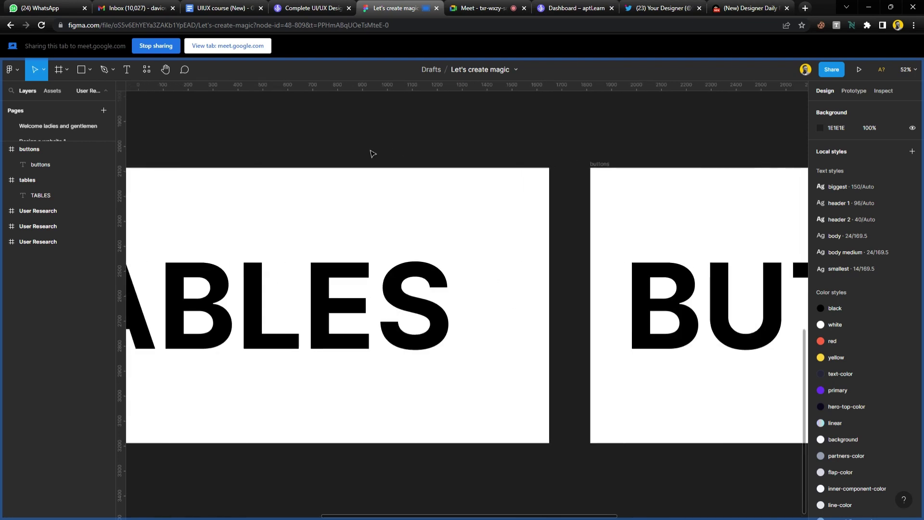
pyautogui.hscroll(3, 373, 154)
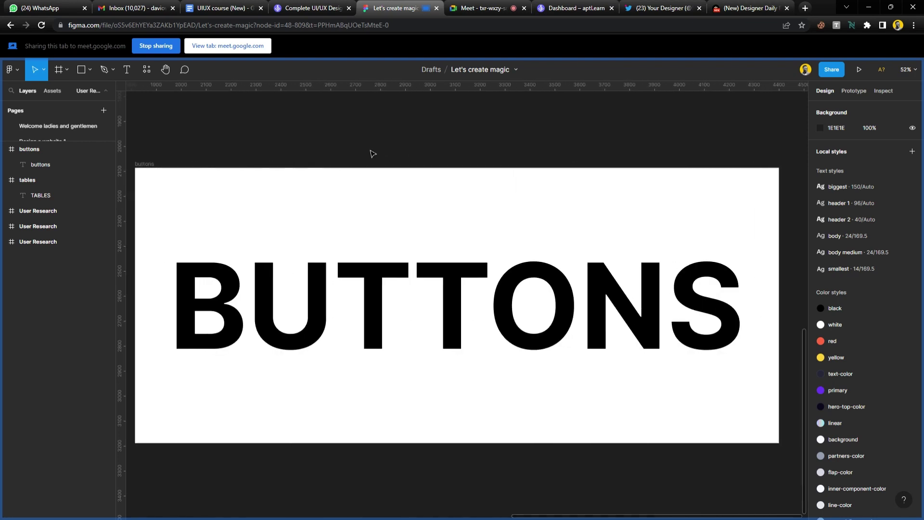
pyautogui.hscroll(-1, 374, 154)
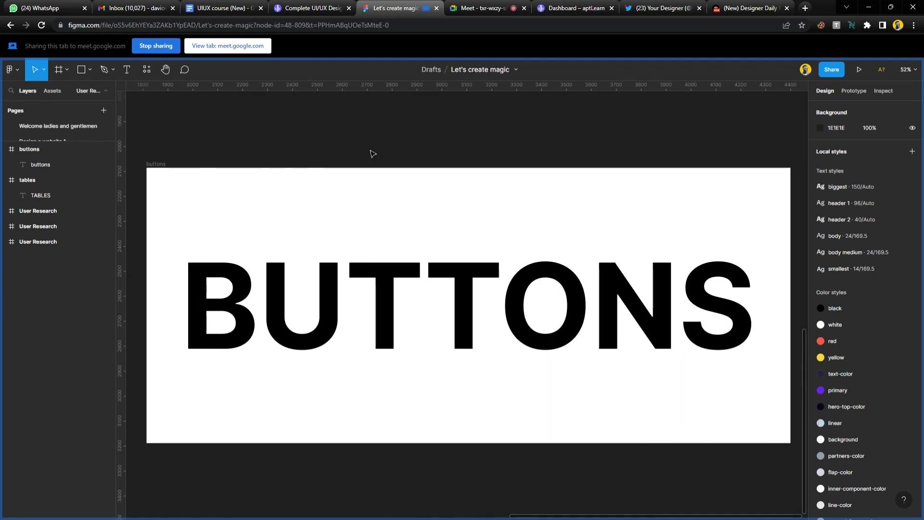
pyautogui.hscroll(1, 373, 154)
pyautogui.hscroll(-1, 373, 154)
pyautogui.scroll(-3, 414, 134)
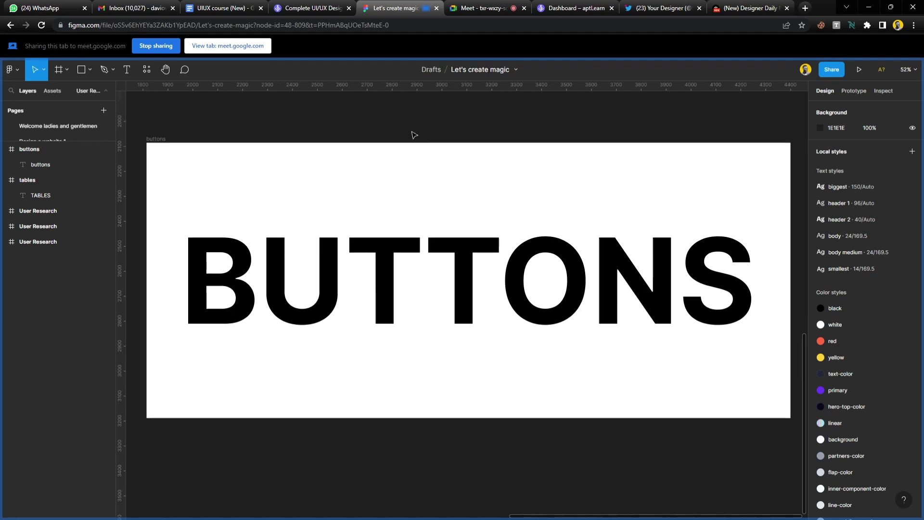
pyautogui.click(481, 7)
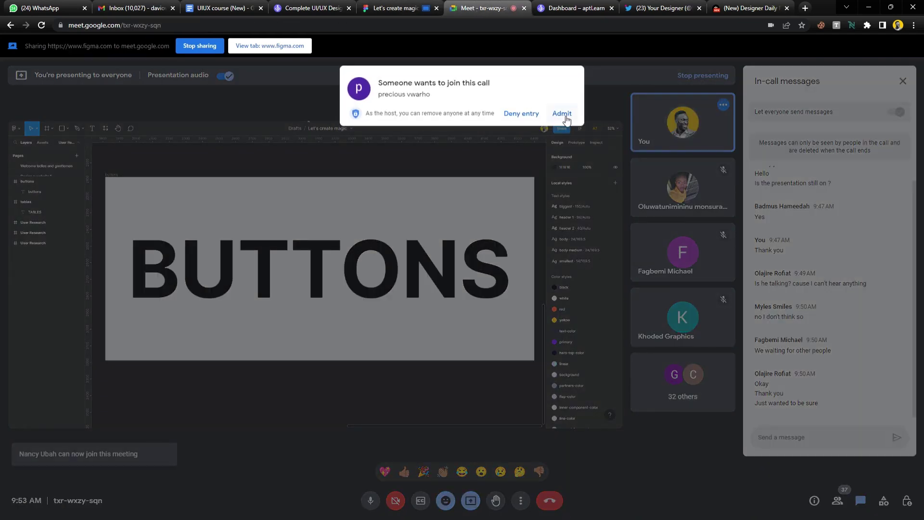
pyautogui.click(559, 181)
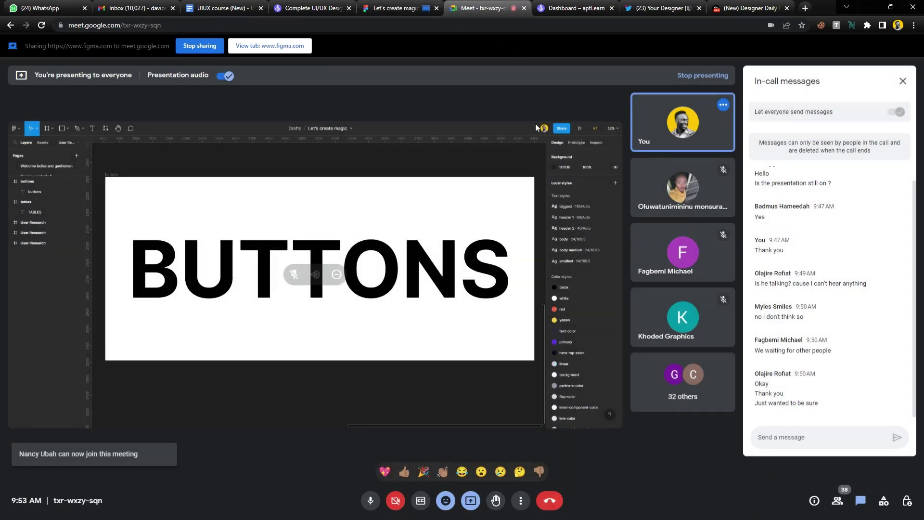
pyautogui.click(394, 7)
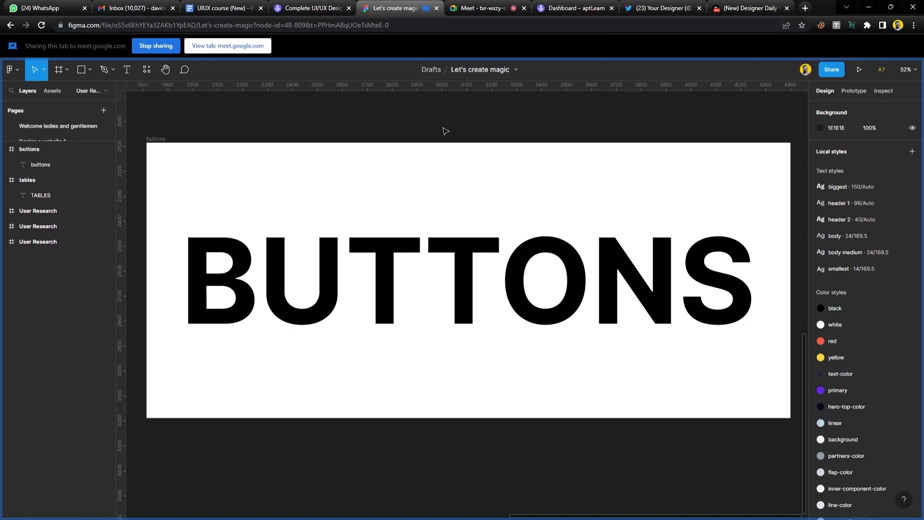
# Move the buttons frame further right on the canvas and zoom to fit it with Shift+1.
pyautogui.keyDown('ctrl'); pyautogui.scroll(-3, 445, 131); pyautogui.keyUp('ctrl')
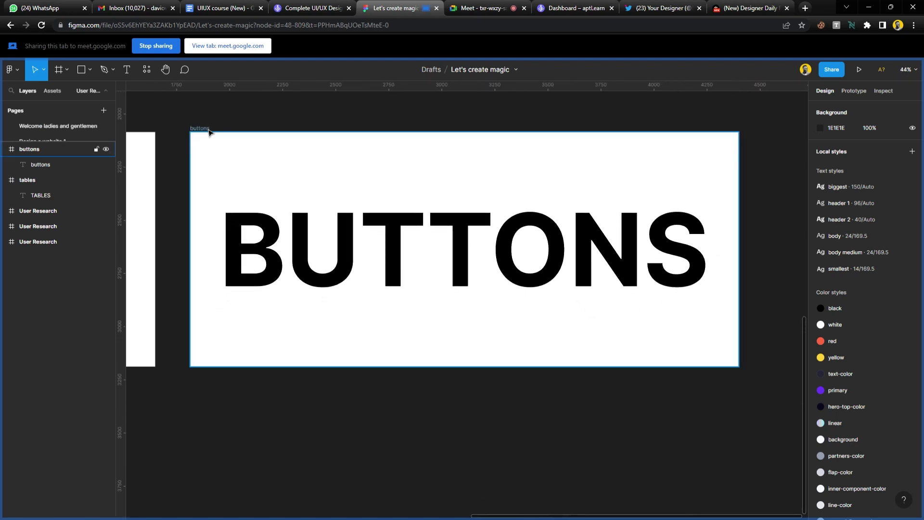
pyautogui.moveTo(209, 132); pyautogui.dragTo(801, 233)
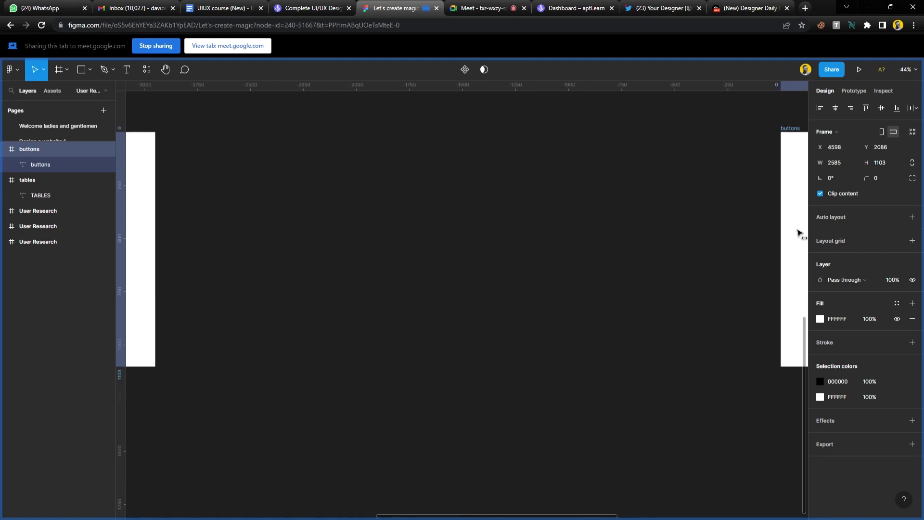
pyautogui.hotkey('shift', '1')
pyautogui.keyDown('ctrl'); pyautogui.scroll(-2, 443, 252); pyautogui.keyUp('ctrl')
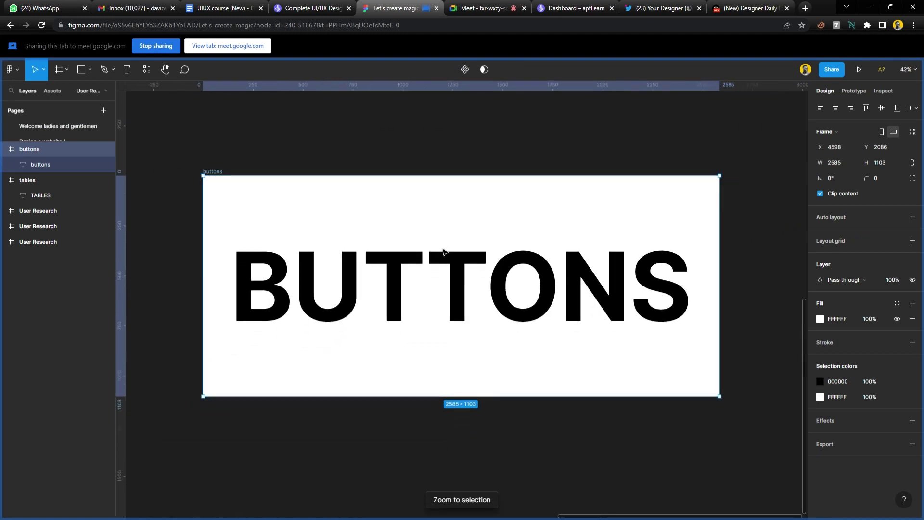
pyautogui.scroll(-4, 444, 252)
pyautogui.keyDown('ctrl'); pyautogui.scroll(-2, 444, 252); pyautogui.keyUp('ctrl')
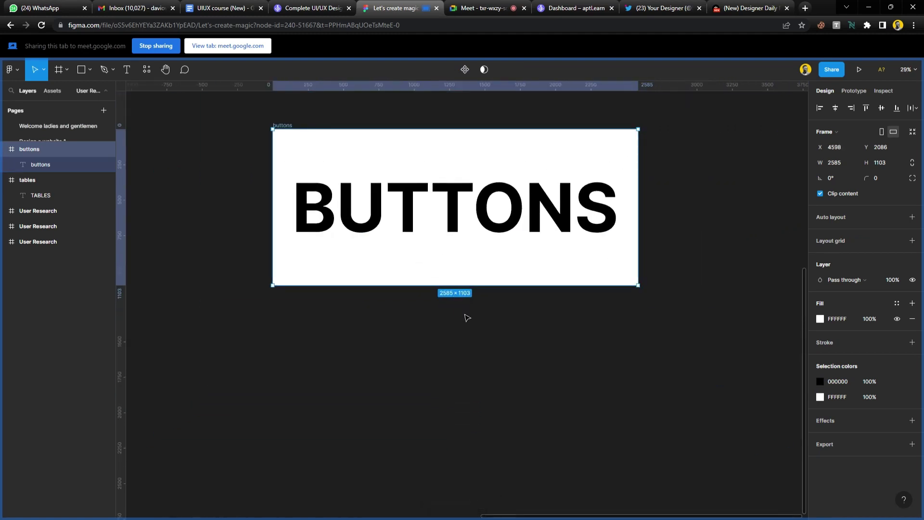
pyautogui.keyDown('ctrl'); pyautogui.scroll(3, 462, 313); pyautogui.keyUp('ctrl')
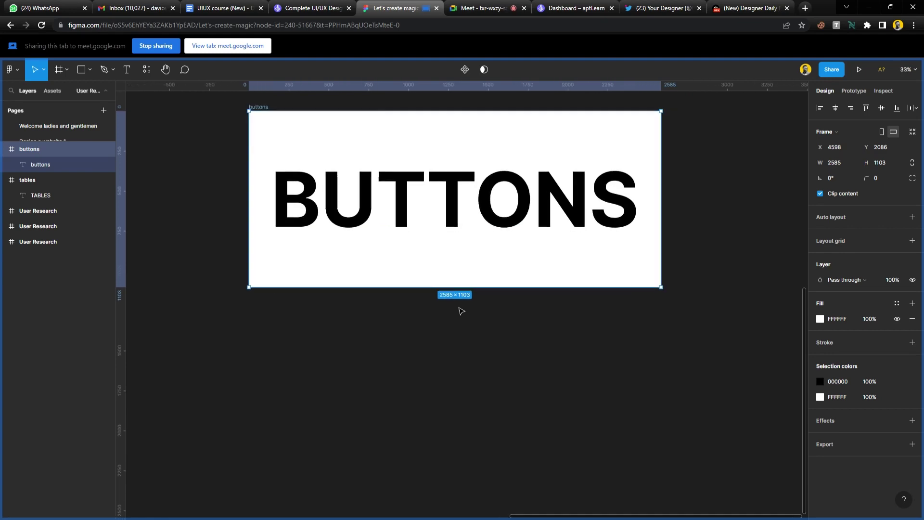
# Admit all waiting participants to the call, then deselect the BUTTONS frame in Figma.
pyautogui.click(482, 8)
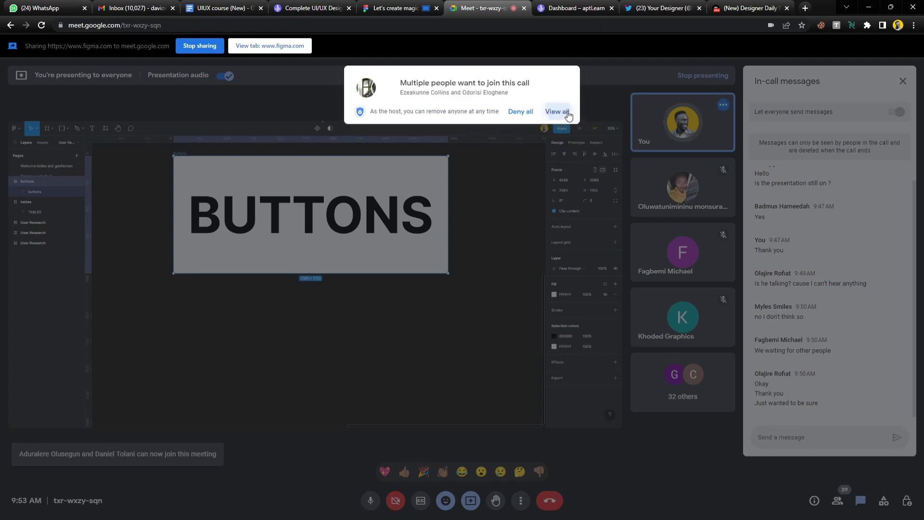
pyautogui.click(556, 112)
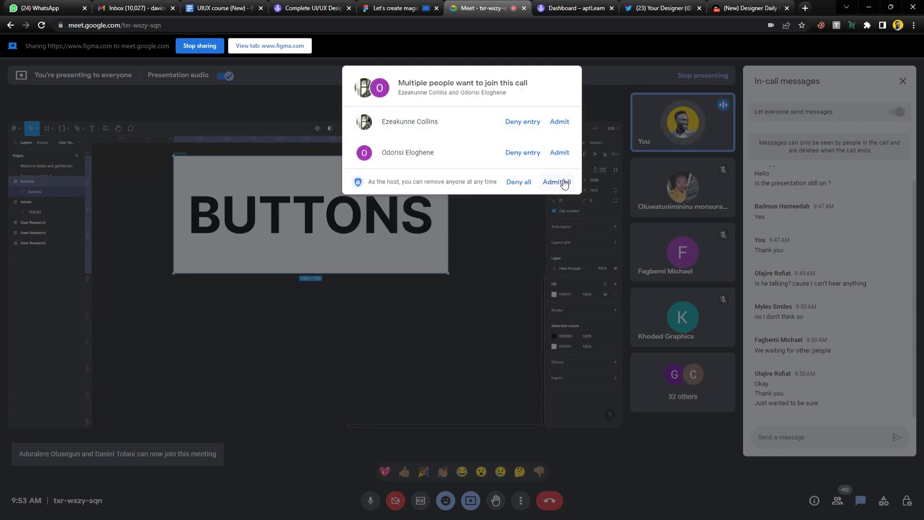
pyautogui.click(559, 182)
pyautogui.click(407, 8)
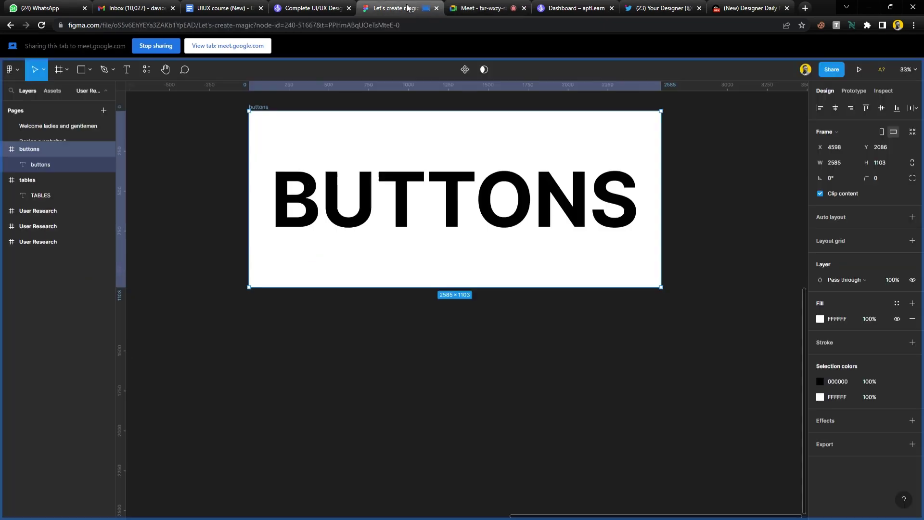
pyautogui.click(485, 327)
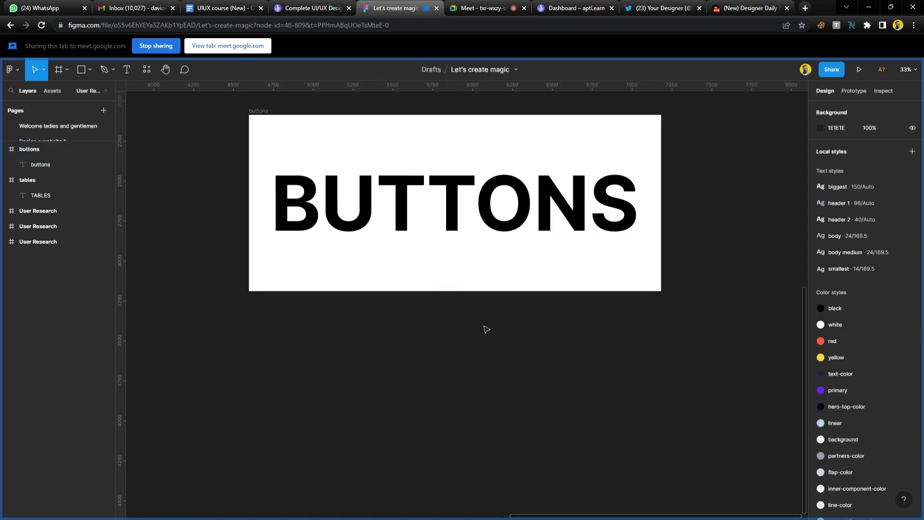
pyautogui.scroll(1, 486, 329)
pyautogui.scroll(-2, 480, 327)
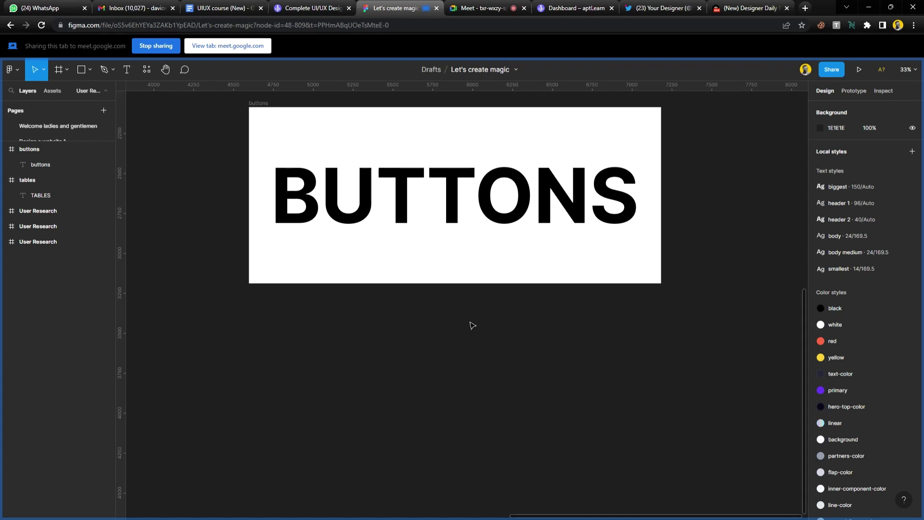
pyautogui.scroll(1, 472, 325)
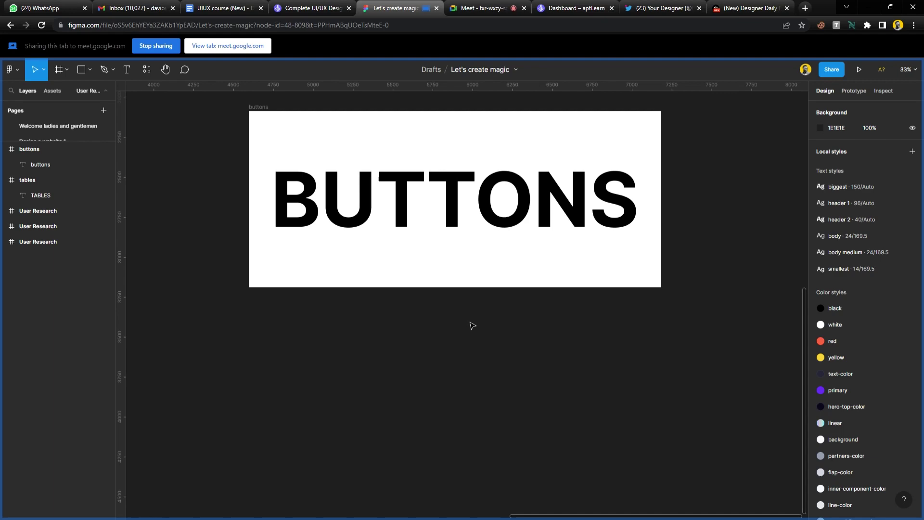
# Admit the later join requests and return to the Figma file.
pyautogui.click(476, 9)
pyautogui.click(559, 113)
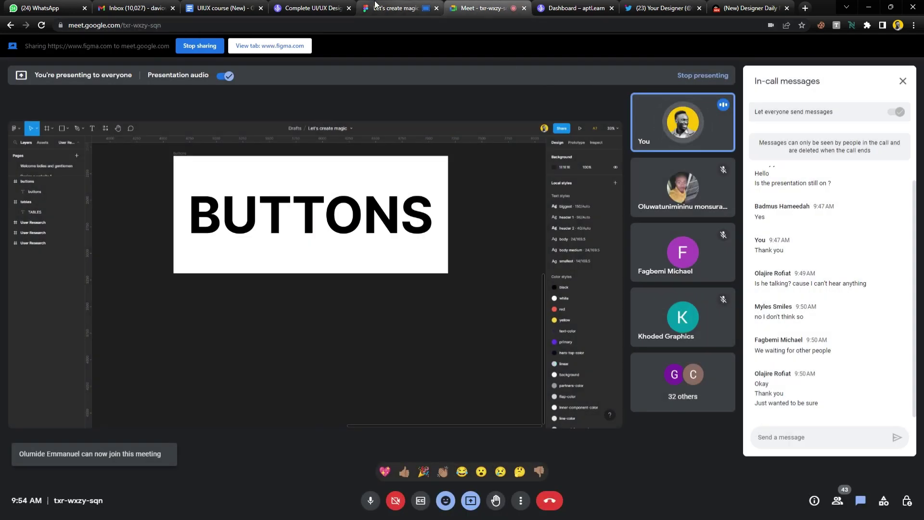
pyautogui.click(382, 8)
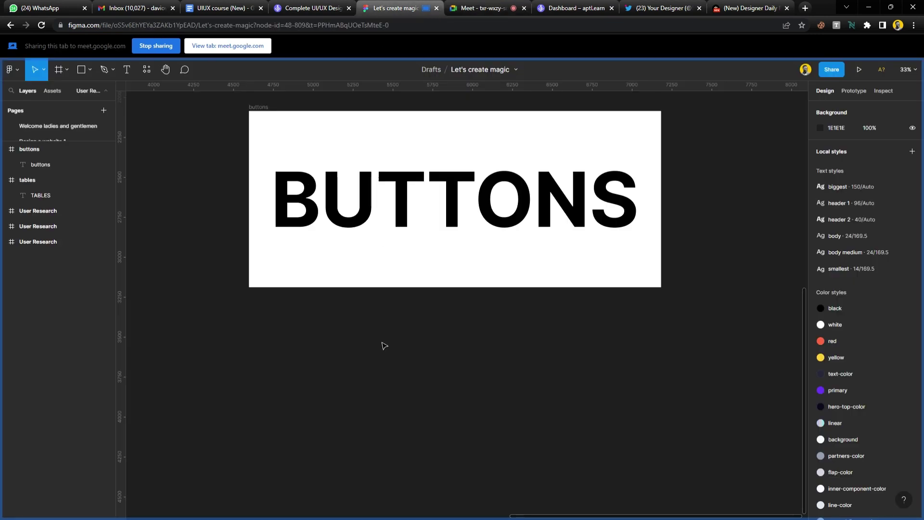
# Draw a new 2585-wide frame, Frame 15, below the BUTTONS frame.
pyautogui.click(58, 69)
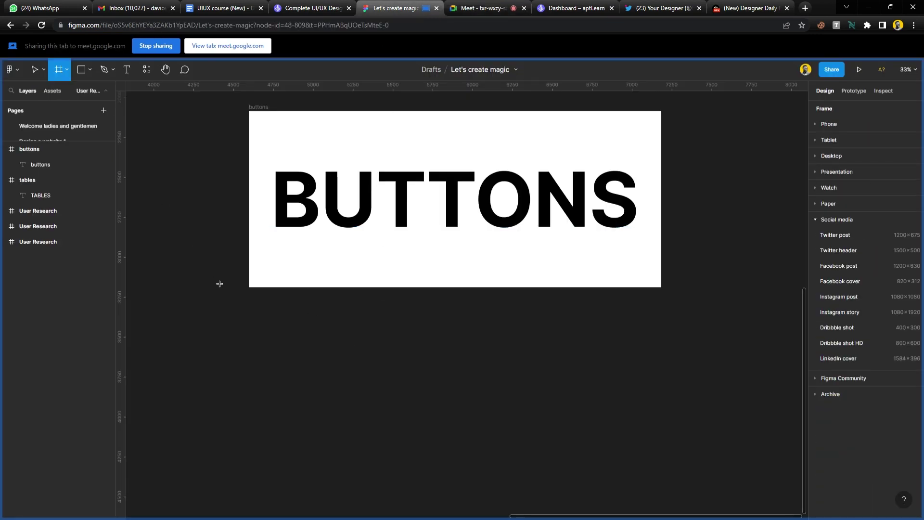
pyautogui.moveTo(250, 327); pyautogui.dragTo(662, 486)
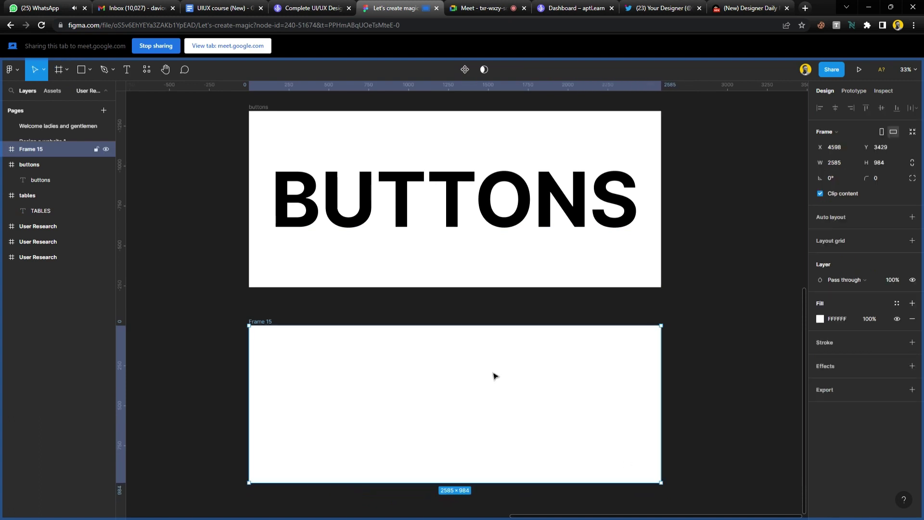
pyautogui.scroll(-3, 495, 375)
pyautogui.scroll(2, 486, 378)
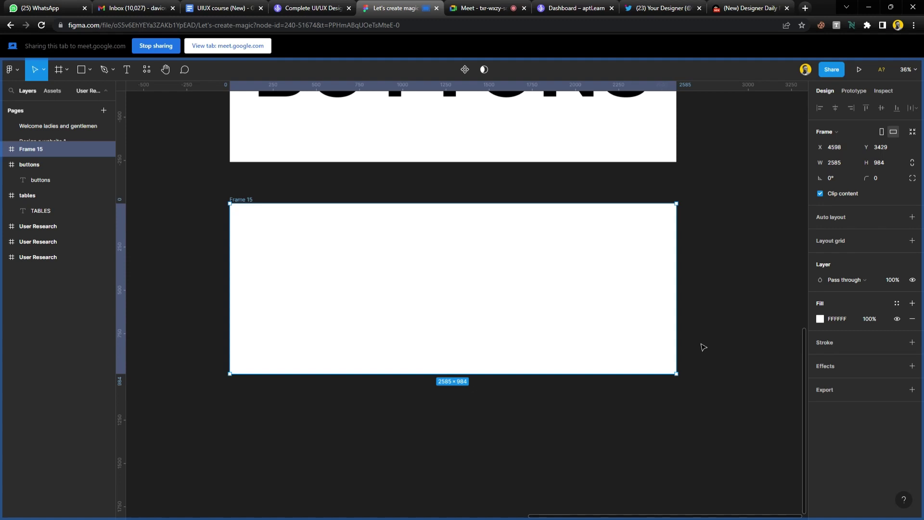
# Admit everyone waiting to join the call, twice, deselecting Frame 15 between rounds.
pyautogui.click(481, 8)
pyautogui.click(563, 112)
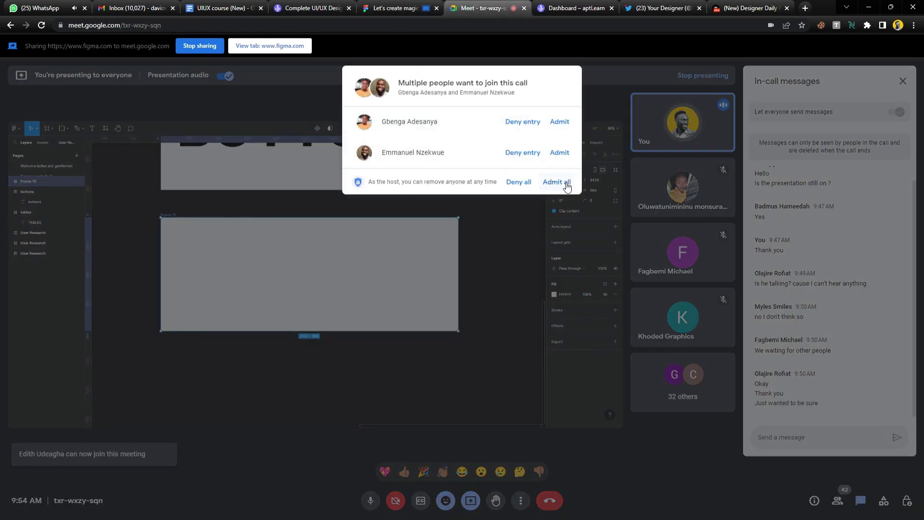
pyautogui.click(566, 185)
pyautogui.click(408, 7)
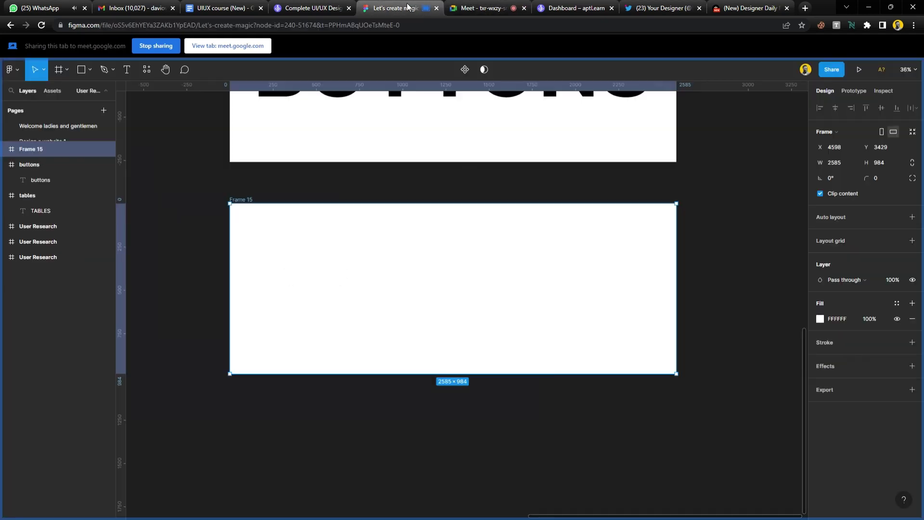
pyautogui.click(461, 174)
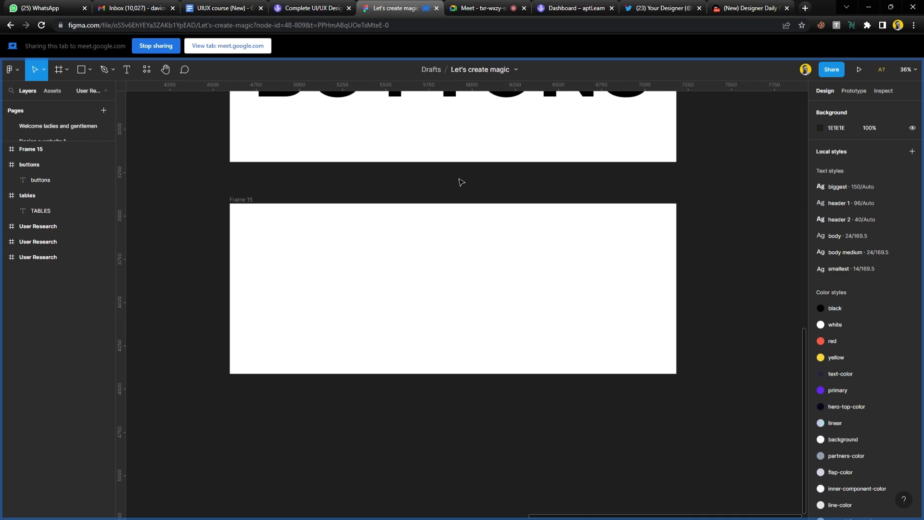
pyautogui.click(486, 14)
pyautogui.click(567, 112)
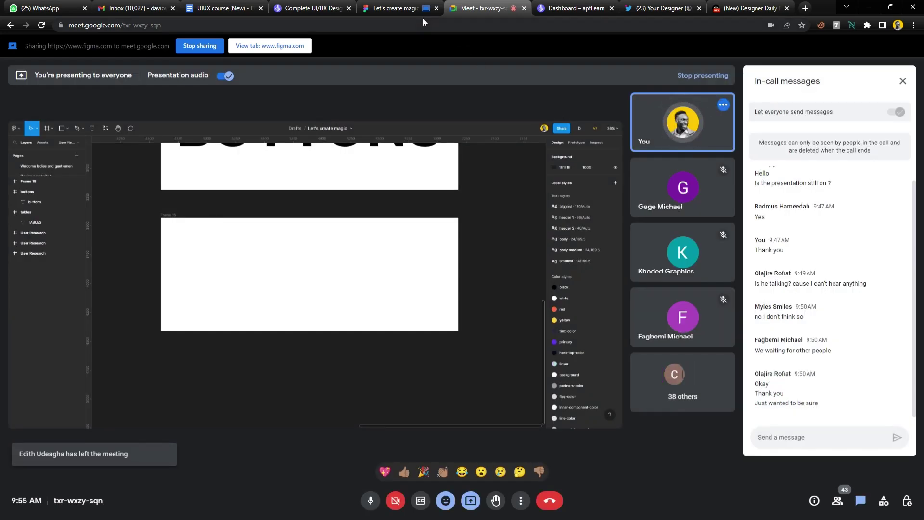
pyautogui.click(410, 9)
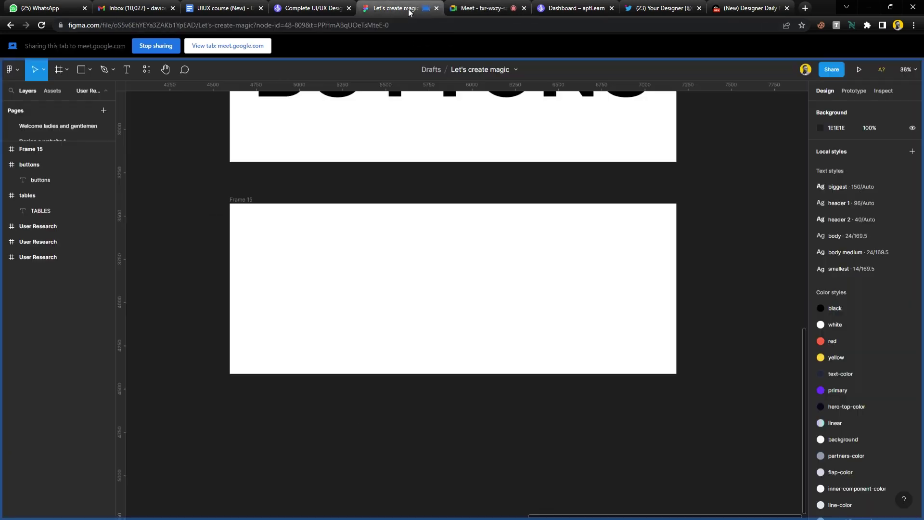
# Fit Frame 15 in view and move it down to X 4598, Y 3799.
pyautogui.click(430, 366)
pyautogui.hotkey('shift', '2')
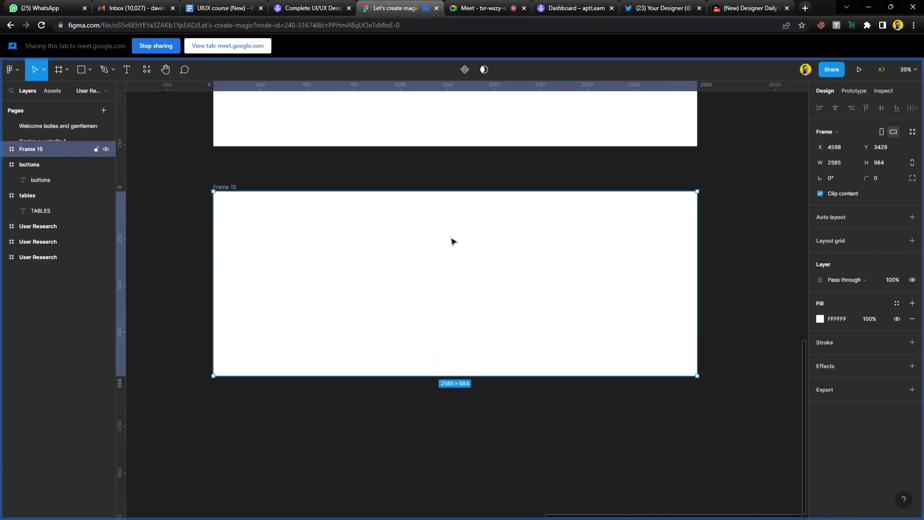
pyautogui.moveTo(452, 240); pyautogui.dragTo(450, 309)
pyautogui.scroll(1, 451, 310)
pyautogui.scroll(2, 451, 279)
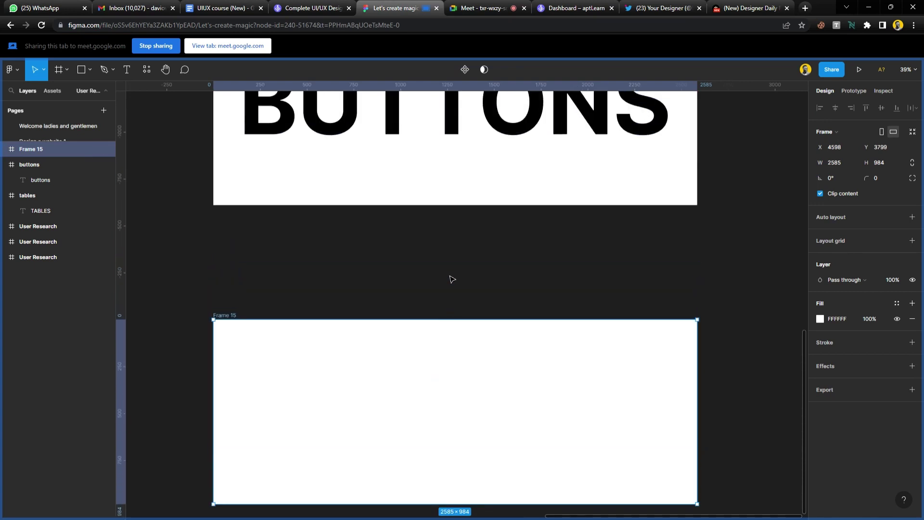
pyautogui.scroll(-3, 450, 270)
# Add 'Sign up' text inside Frame 15 and centre it at X 334, Y 205.
pyautogui.scroll(1, 425, 359)
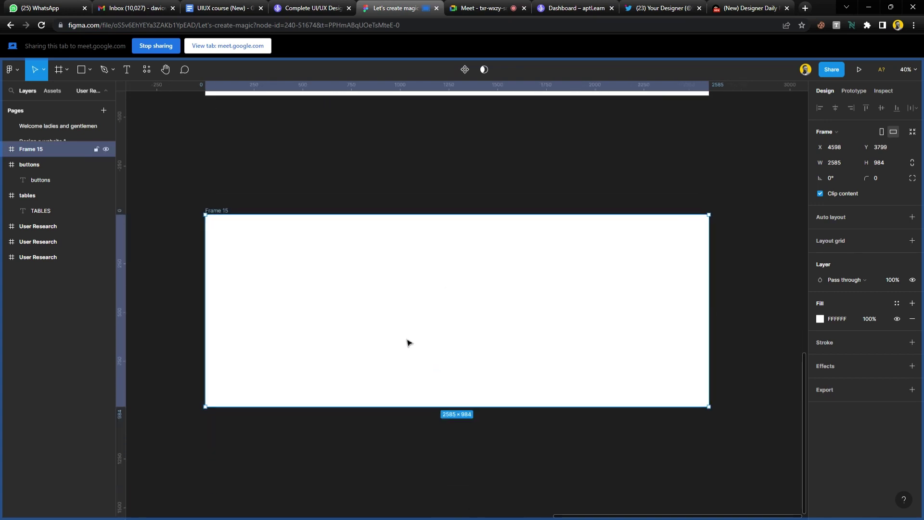
pyautogui.press('t')
pyautogui.click(340, 316)
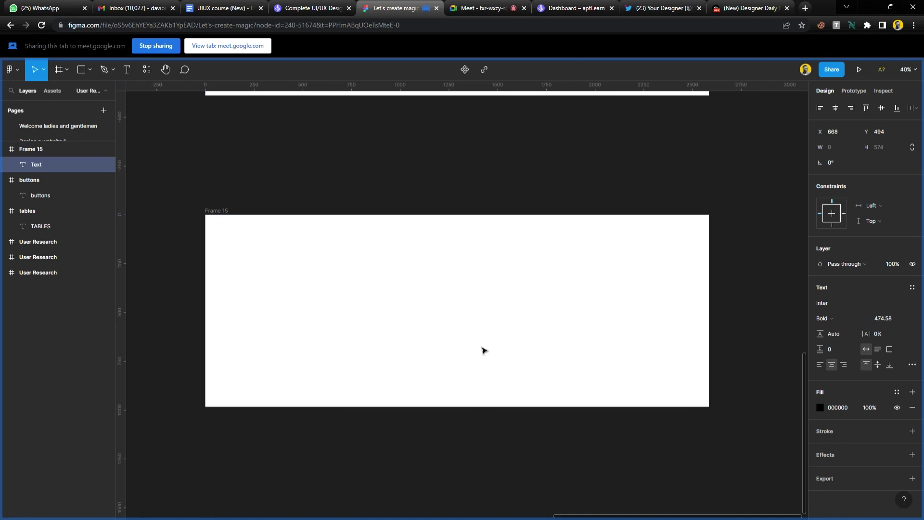
pyautogui.write('Sign up')
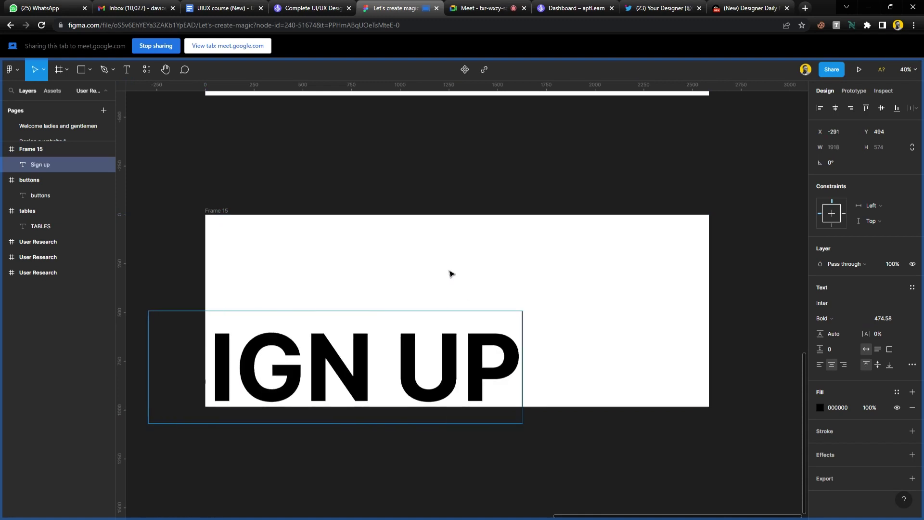
pyautogui.press('Escape')
pyautogui.moveTo(429, 361); pyautogui.dragTo(551, 311)
pyautogui.moveTo(552, 313); pyautogui.dragTo(553, 305)
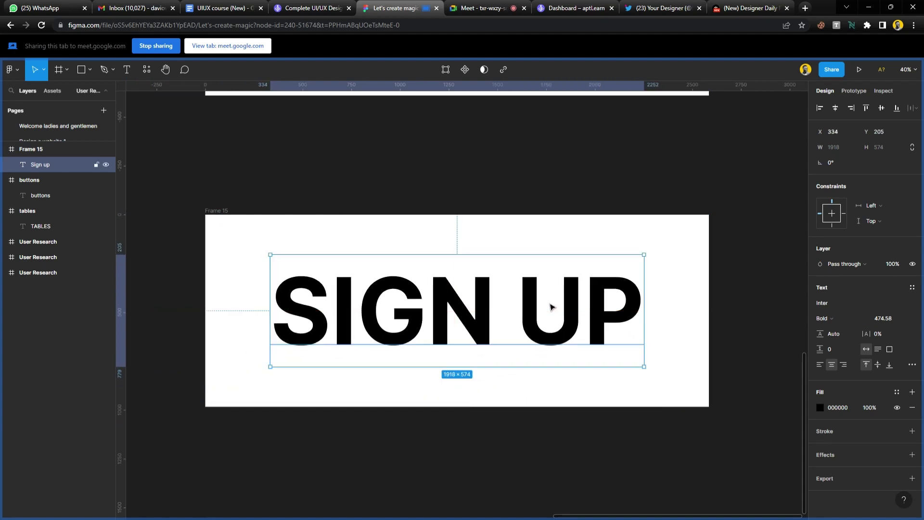
# Admit everyone waiting to join the call and return to Figma.
pyautogui.click(479, 8)
pyautogui.click(577, 118)
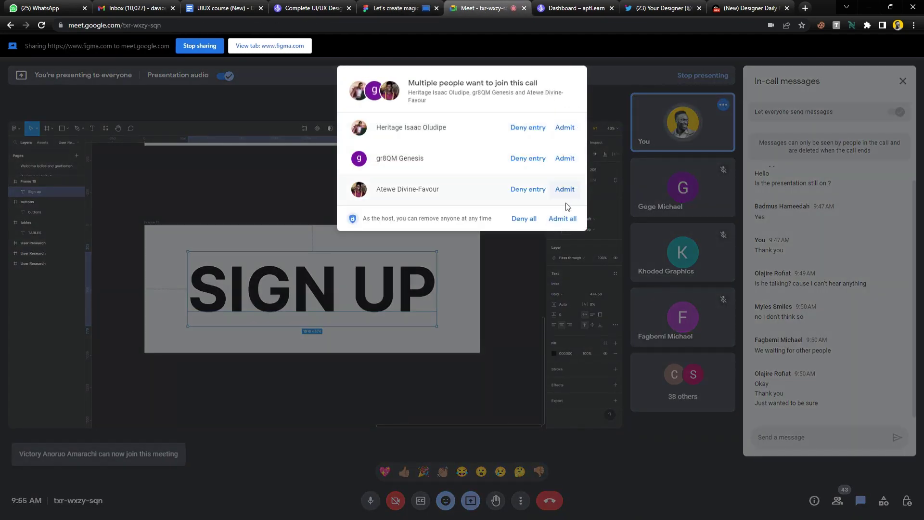
pyautogui.click(549, 217)
pyautogui.click(395, 8)
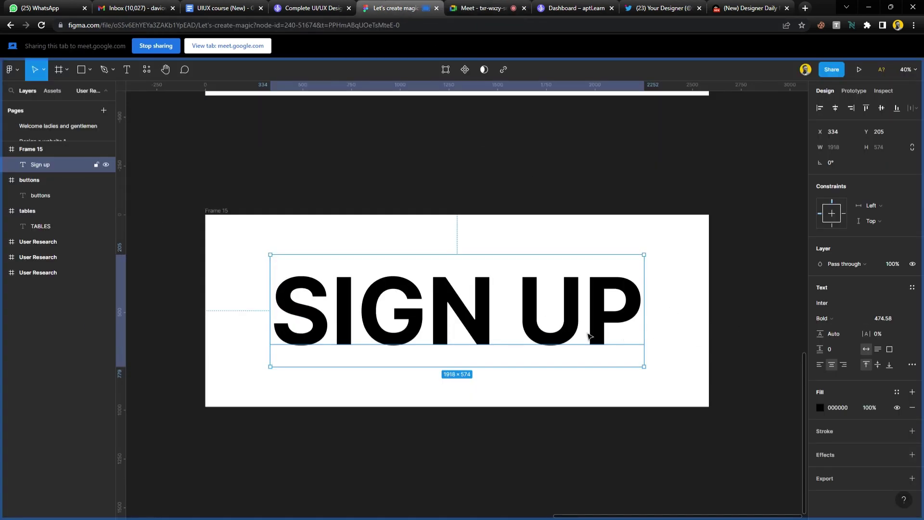
# Change the Frame 15 name label to 'button'.
pyautogui.click(717, 322)
pyautogui.click(618, 316)
pyautogui.click(231, 212)
pyautogui.doubleClick(228, 212)
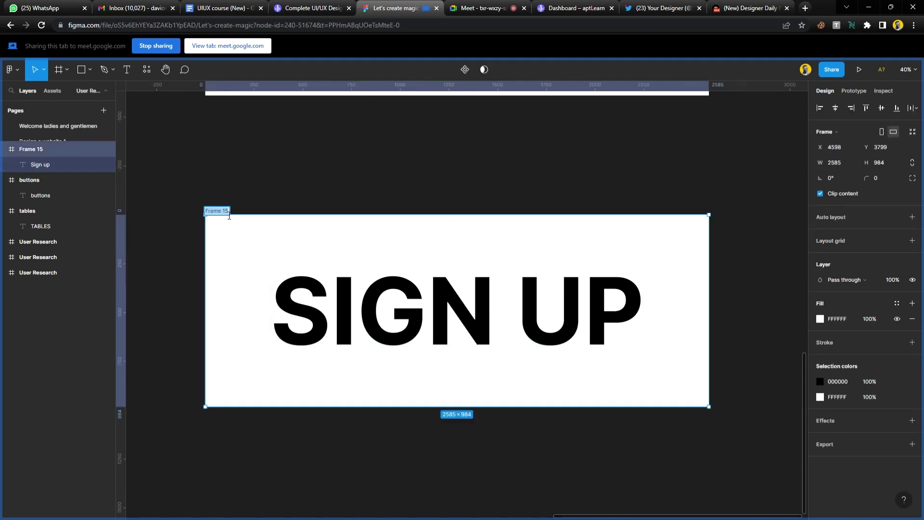
pyautogui.press('BackSpace')
pyautogui.write('button')
pyautogui.press('Return')
# Glance at the video call, then zoom to fit the button frame with Shift+2.
pyautogui.click(475, 8)
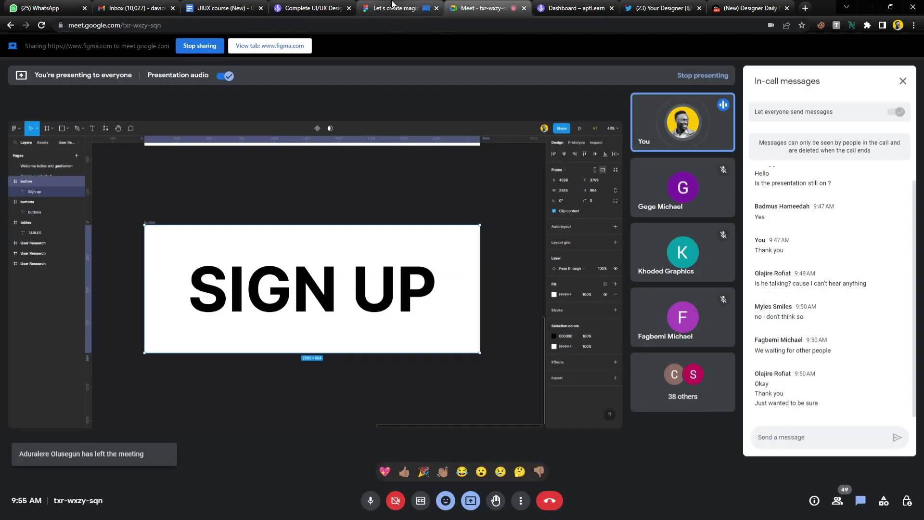
pyautogui.click(392, 5)
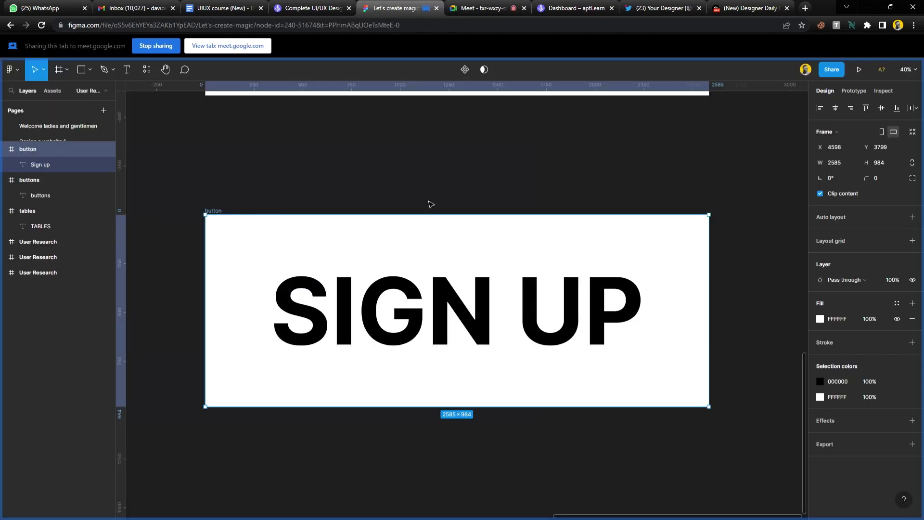
pyautogui.hotkey('shift', '2')
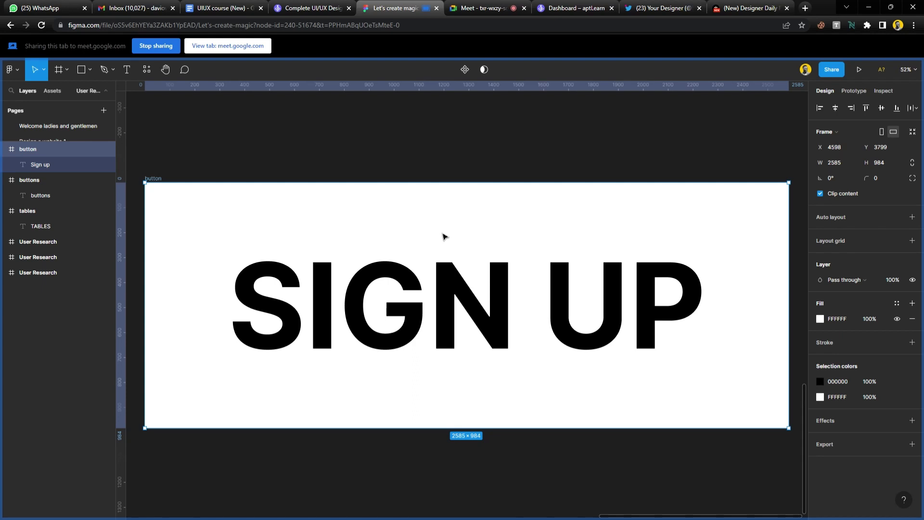
# Refit the button frame in view and admit the newcomer waiting to join the call.
pyautogui.scroll(-5, 444, 236)
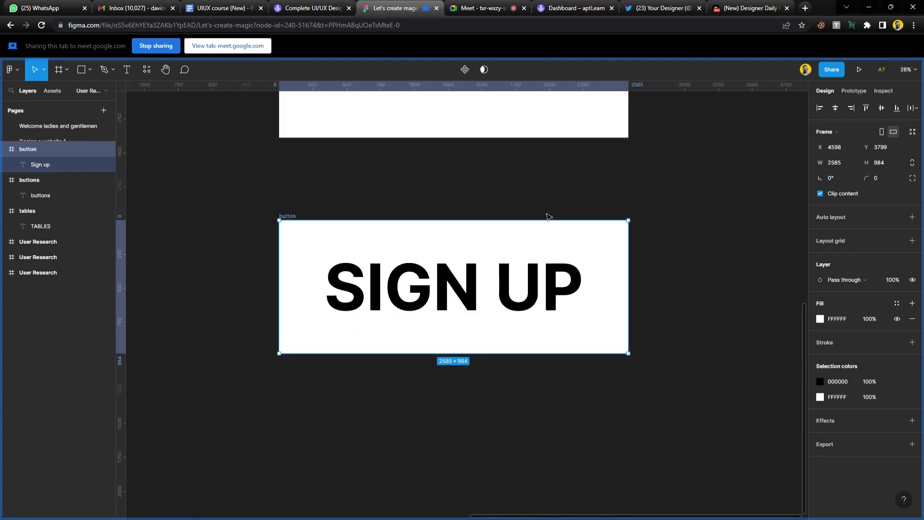
pyautogui.hotkey('shift', '2')
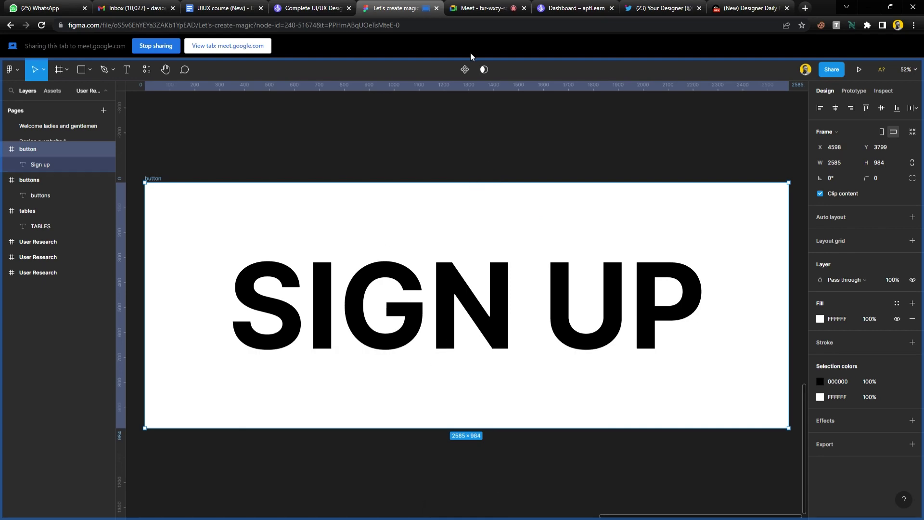
pyautogui.click(484, 11)
pyautogui.click(564, 114)
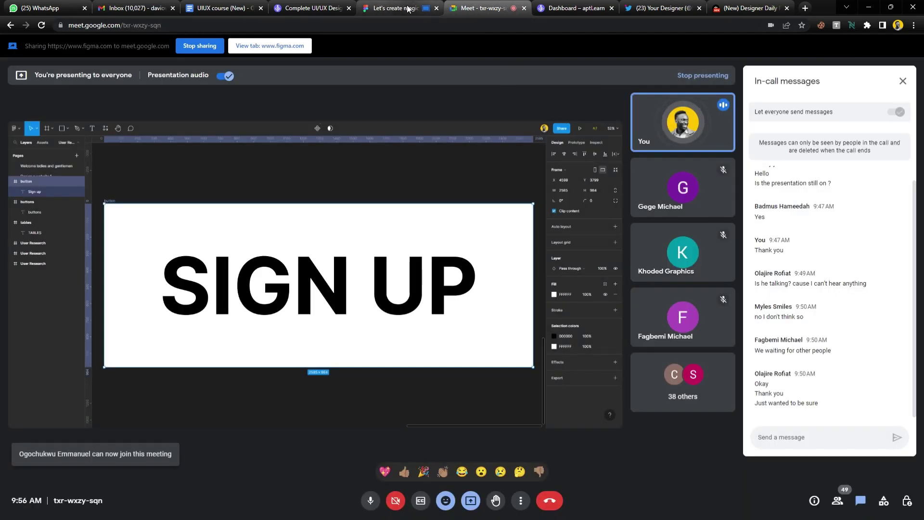
pyautogui.click(394, 8)
# Scroll back to the SIGN UP design and select the SIGN UP text layer.
pyautogui.scroll(-1, 350, 265)
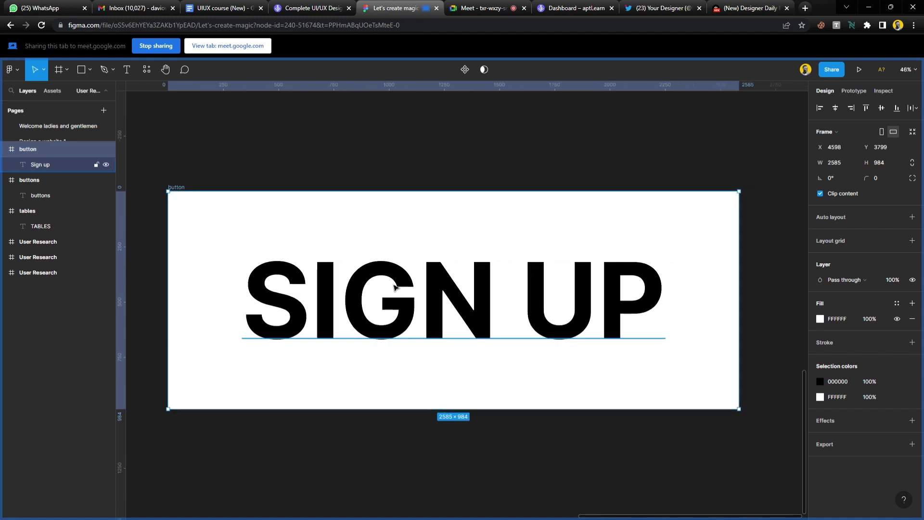
pyautogui.hscroll(1, 484, 318)
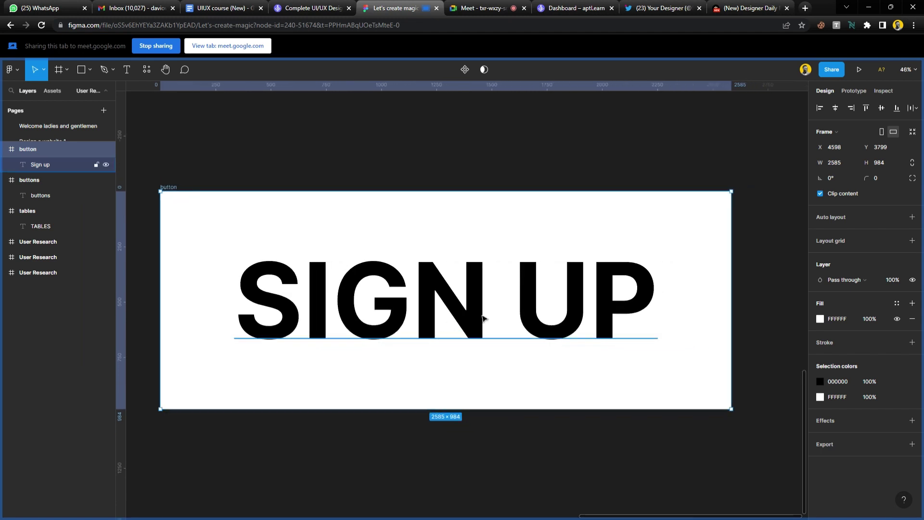
pyautogui.click(484, 318)
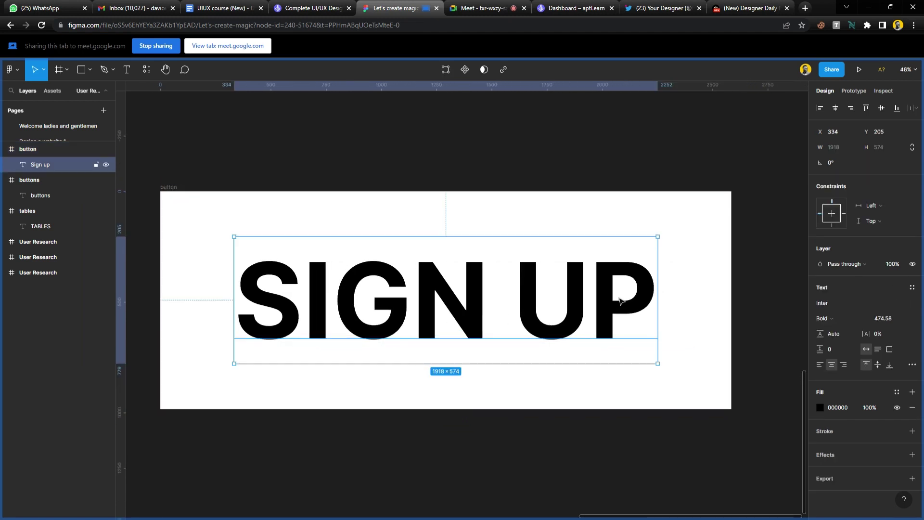
pyautogui.doubleClick(546, 322)
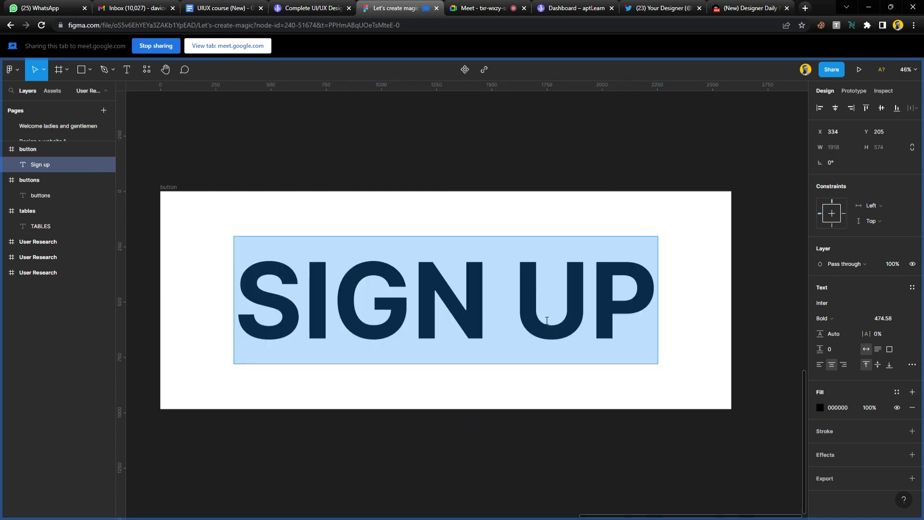
pyautogui.write('get')
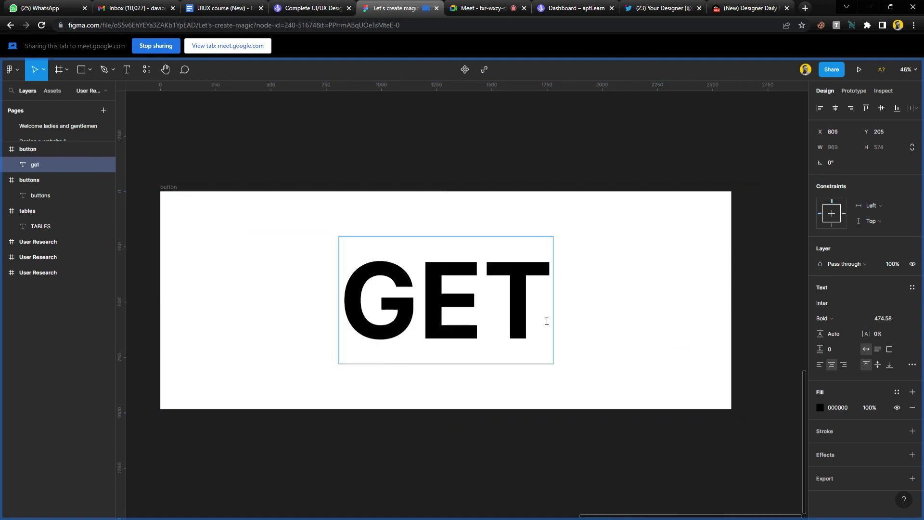
pyautogui.hotkey('ctrl', 'z')
pyautogui.press('Escape')
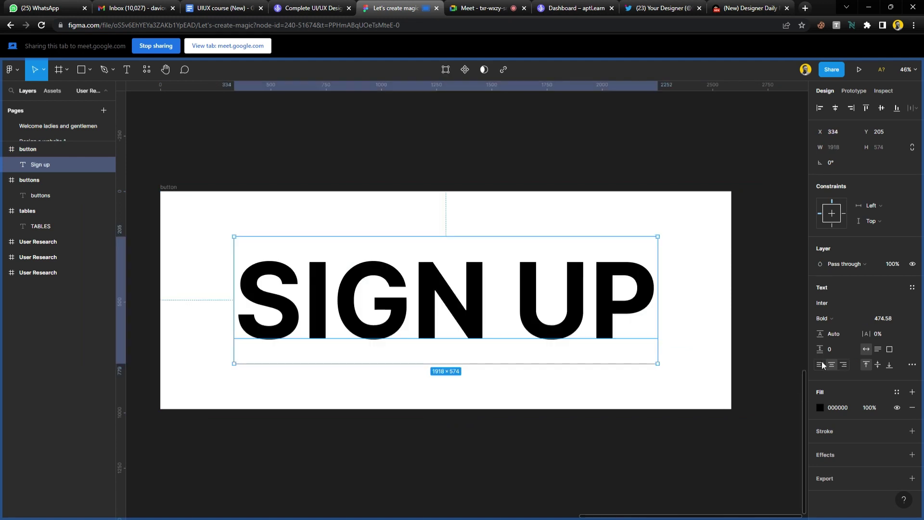
pyautogui.doubleClick(613, 320)
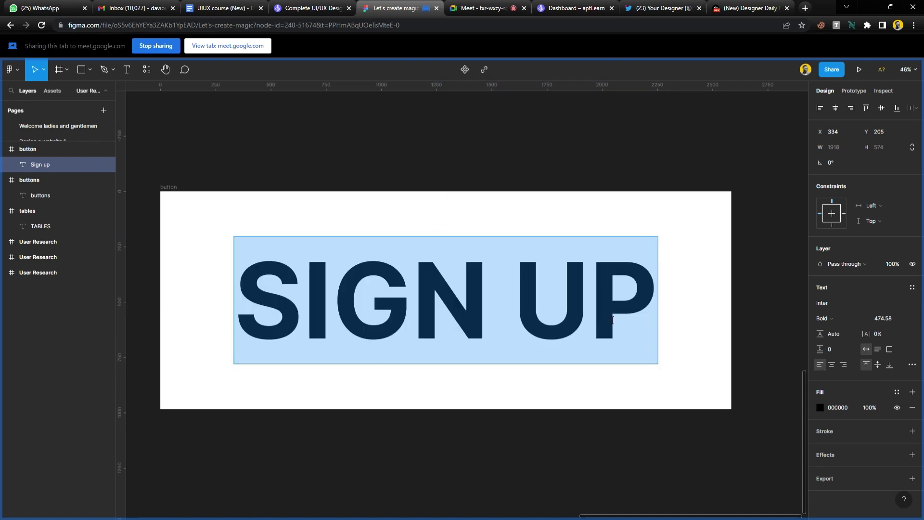
pyautogui.write('get sta')
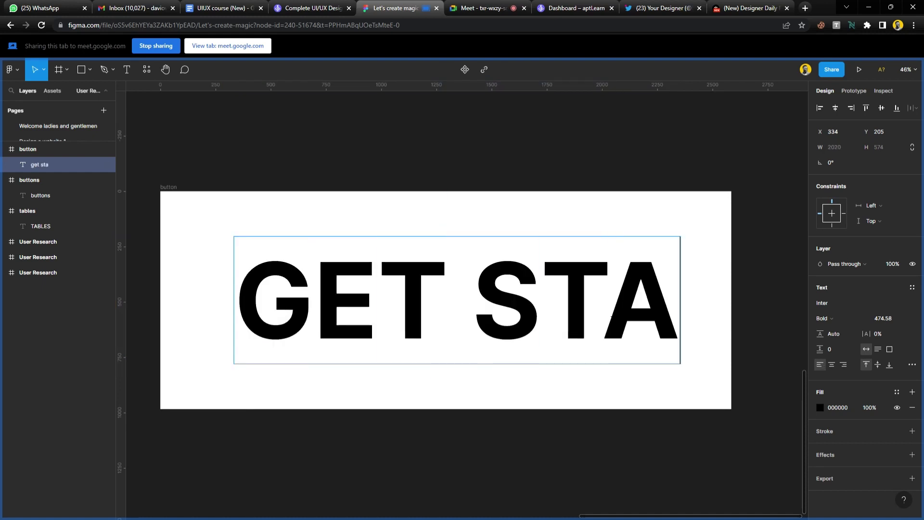
pyautogui.write('rted')
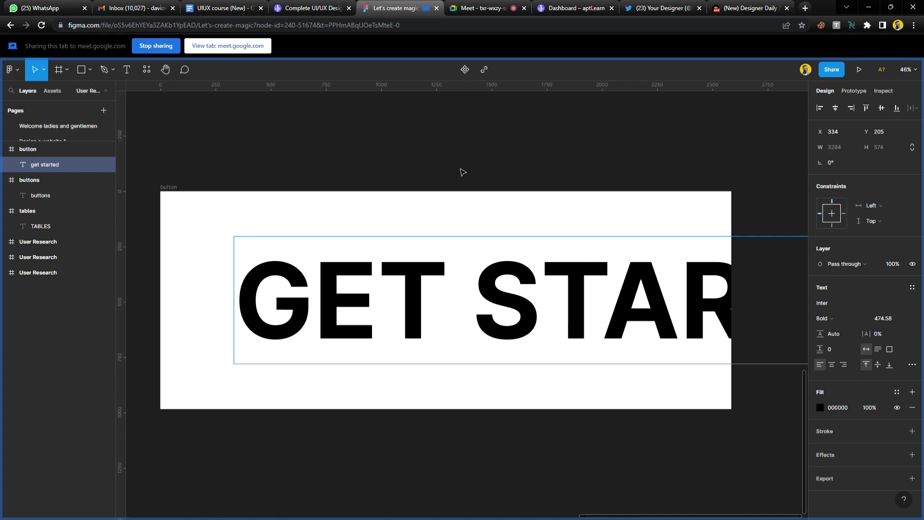
pyautogui.click(461, 163)
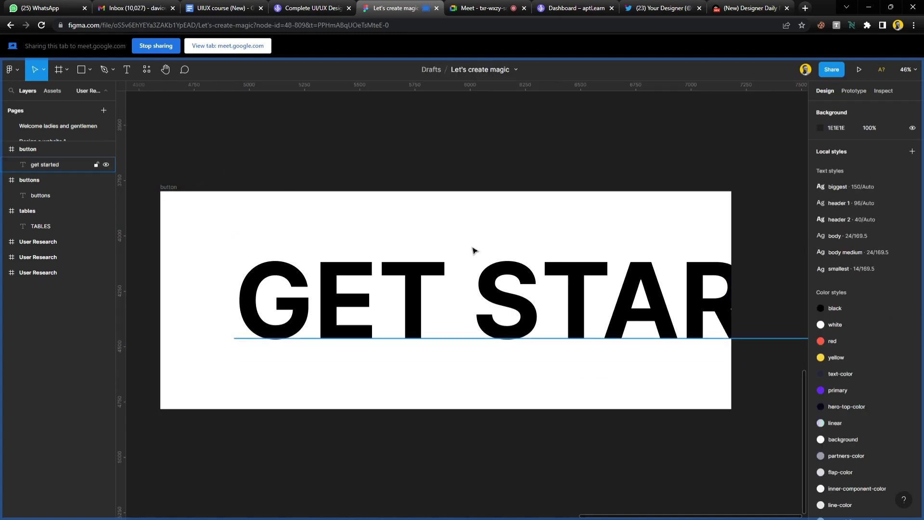
pyautogui.click(519, 305)
pyautogui.click(166, 191)
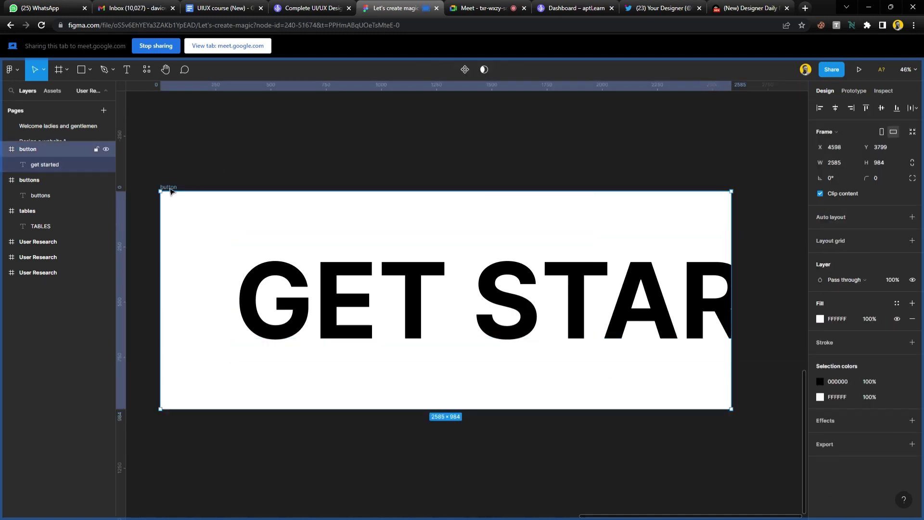
pyautogui.scroll(-3, 190, 253)
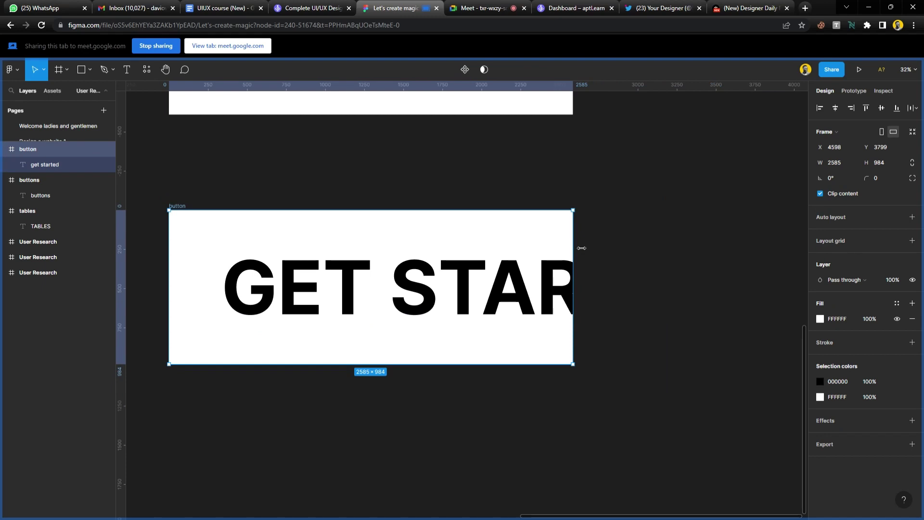
pyautogui.moveTo(582, 248); pyautogui.dragTo(774, 249)
pyautogui.click(719, 282)
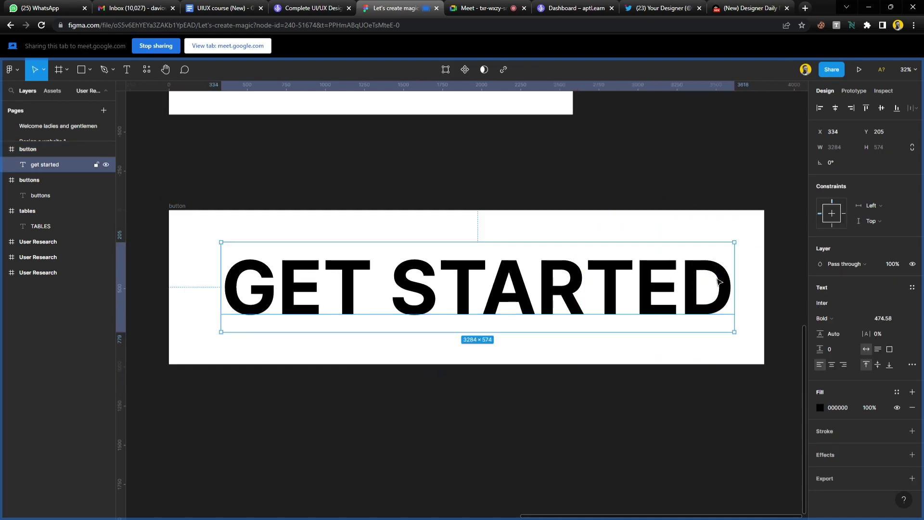
pyautogui.click(835, 108)
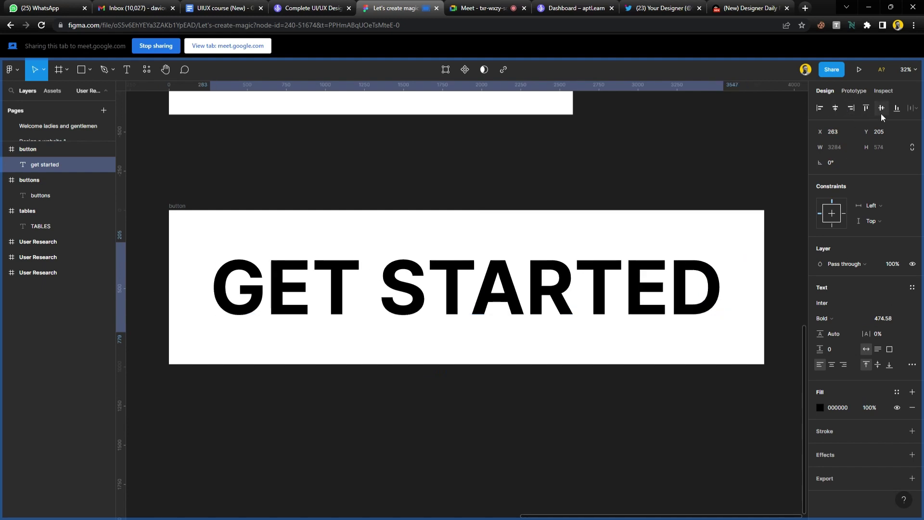
pyautogui.click(473, 195)
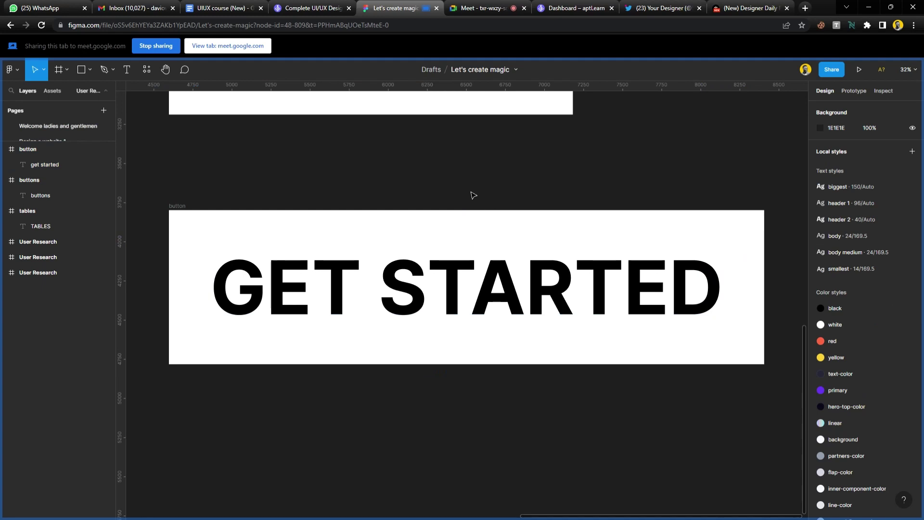
pyautogui.click(372, 286)
pyautogui.hotkey('ctrl', 'z')
pyautogui.hotkey('ctrl', 'z')
pyautogui.hotkey('ctrl', 'z')
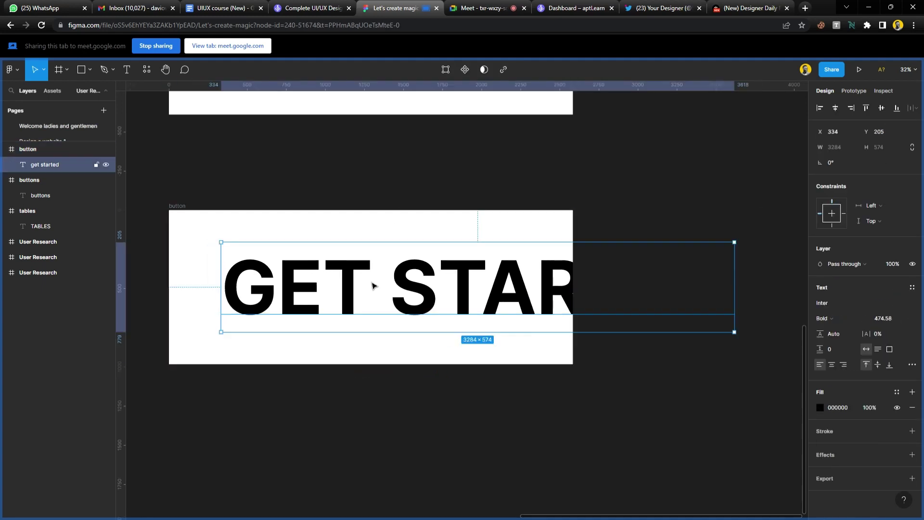
pyautogui.hotkey('ctrl', 'z')
pyautogui.hotkey('ctrl', 'z')
pyautogui.hotkey('ctrl', 'z')
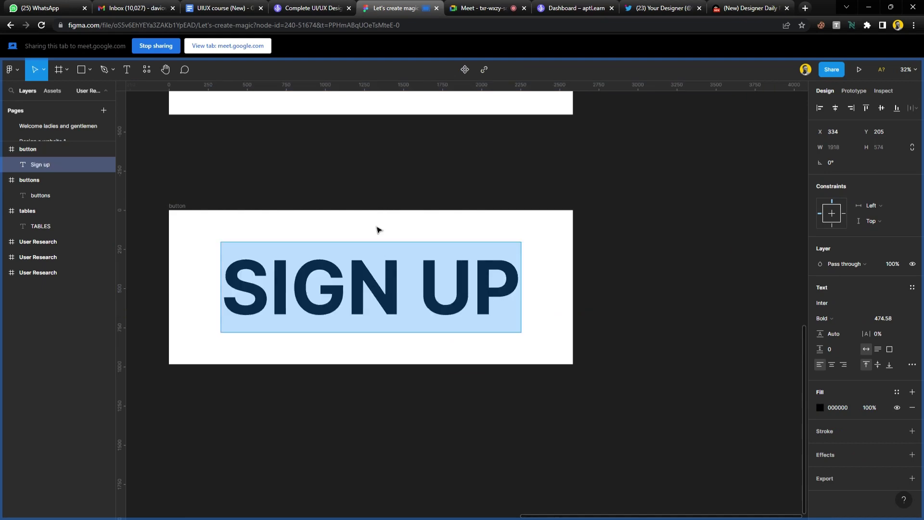
pyautogui.press('Escape')
pyautogui.press('Escape')
# Admit all participants waiting to join the call via View all and Admit all.
pyautogui.click(479, 8)
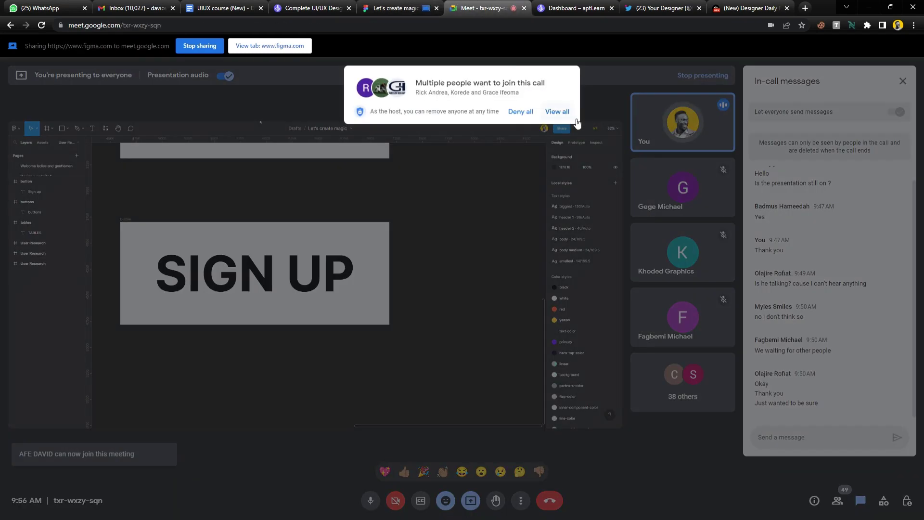
pyautogui.click(566, 113)
pyautogui.click(558, 211)
pyautogui.click(398, 10)
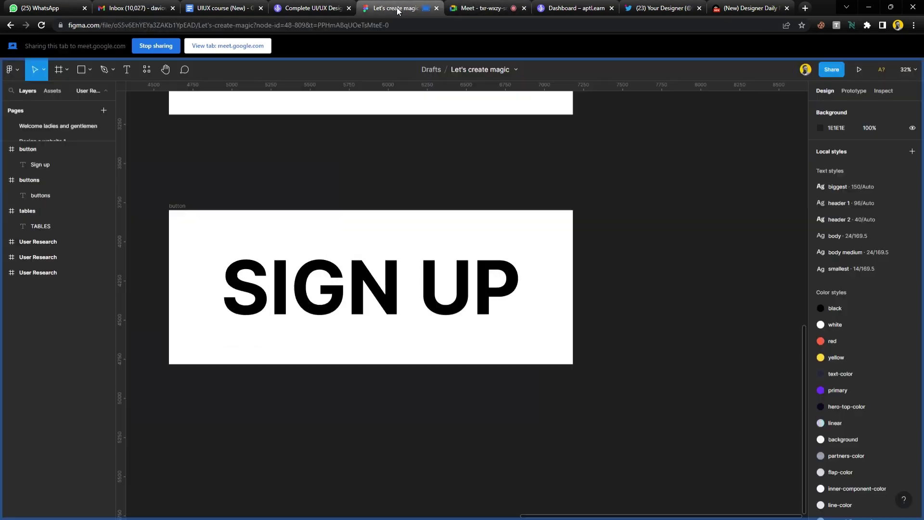
# Select the button frame and its SIGN UP text layer, then deselect the frame.
pyautogui.scroll(2, 225, 296)
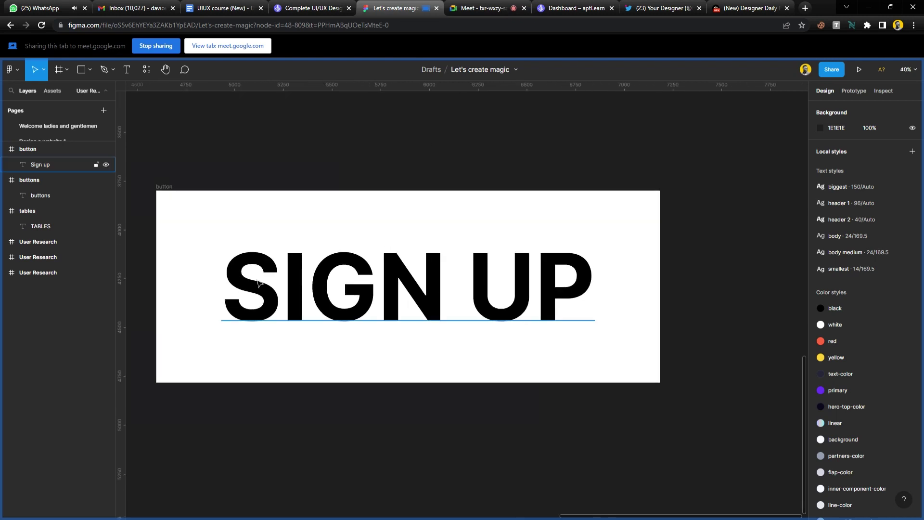
pyautogui.hscroll(-1, 223, 183)
pyautogui.click(194, 185)
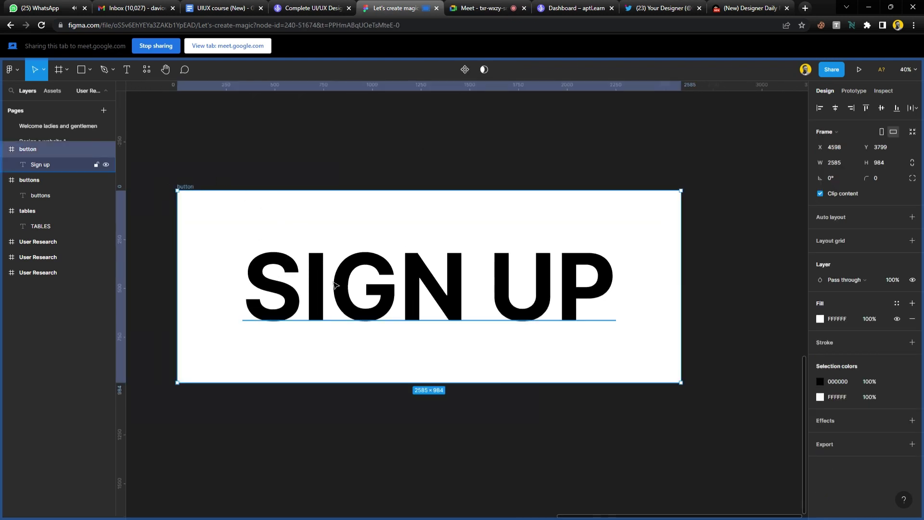
pyautogui.click(319, 288)
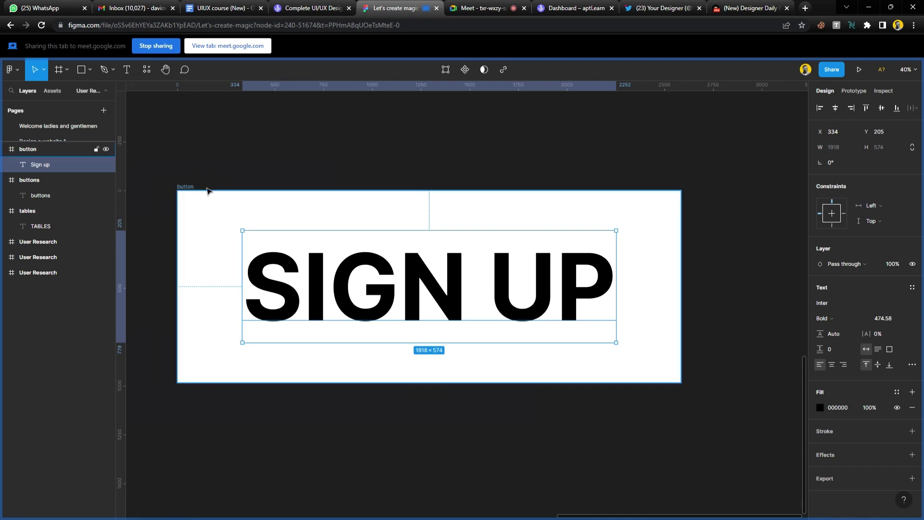
pyautogui.click(185, 189)
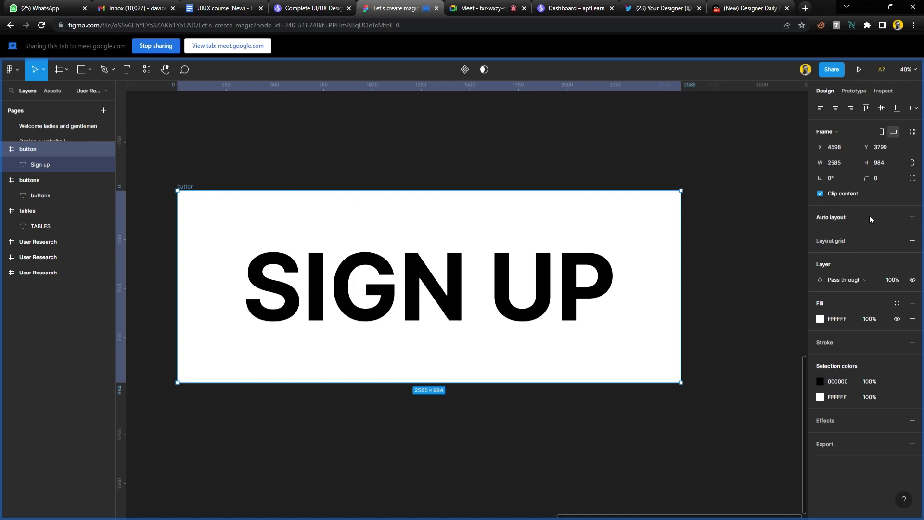
pyautogui.click(508, 171)
pyautogui.scroll(-2, 462, 216)
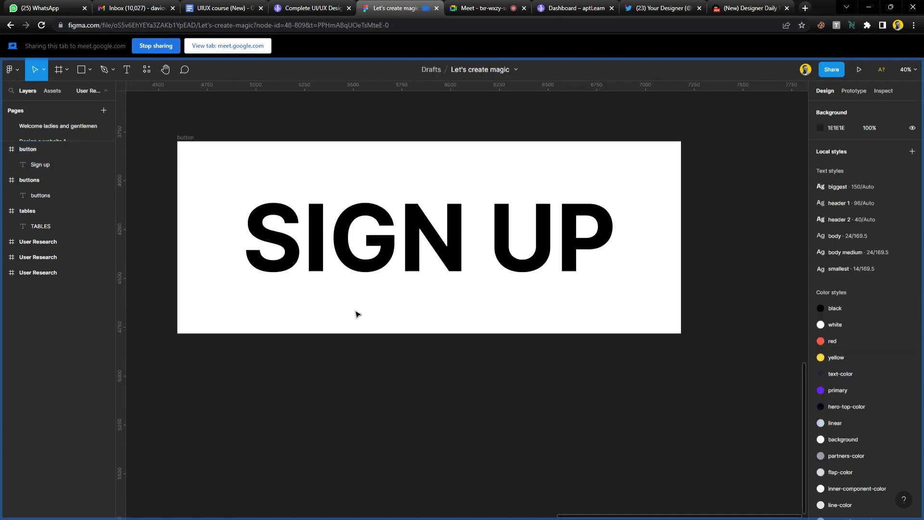
# Try a grey rectangle with a SIGN UP copy below the frame, then delete both.
pyautogui.press('r')
pyautogui.moveTo(209, 355)
pyautogui.mouseDown()
pyautogui.moveTo(603, 504)
pyautogui.moveTo(676, 499)
pyautogui.mouseUp()
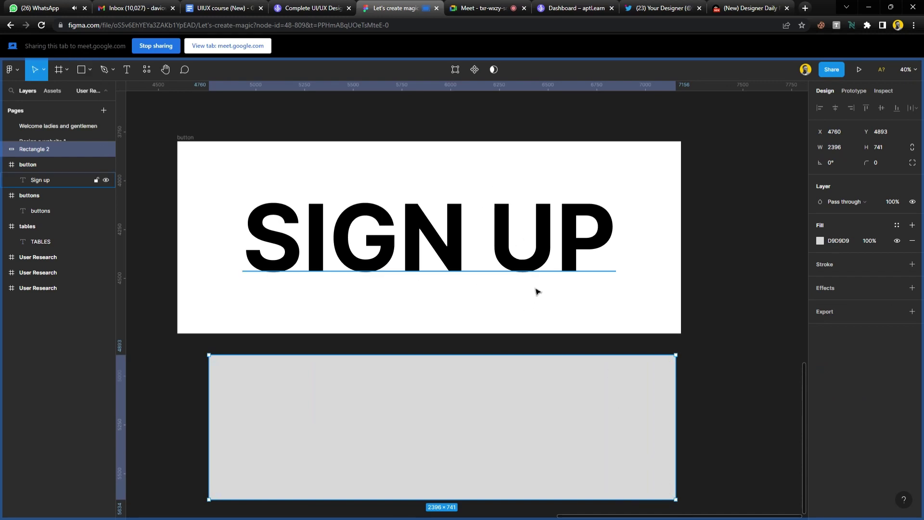
pyautogui.click(539, 271)
pyautogui.moveTo(539, 271); pyautogui.dragTo(559, 427)
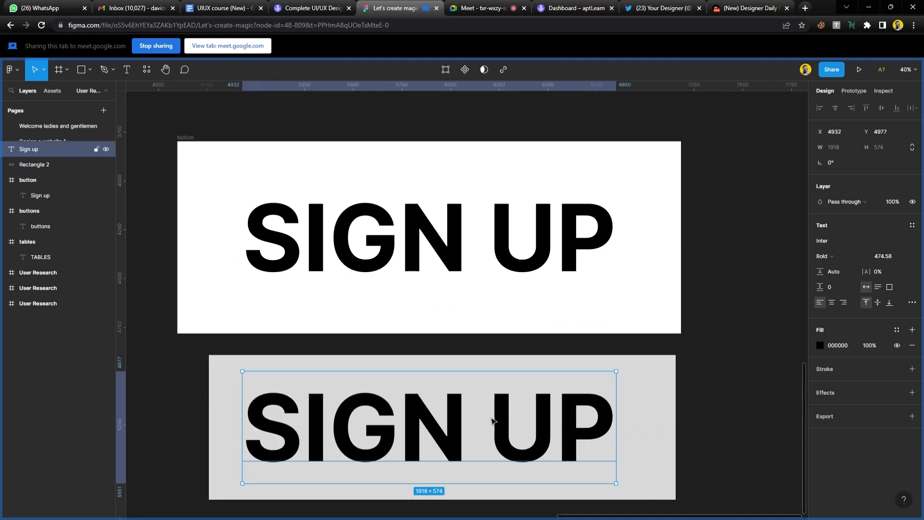
pyautogui.keyDown('shift'); pyautogui.click(660, 404); pyautogui.keyUp('shift')
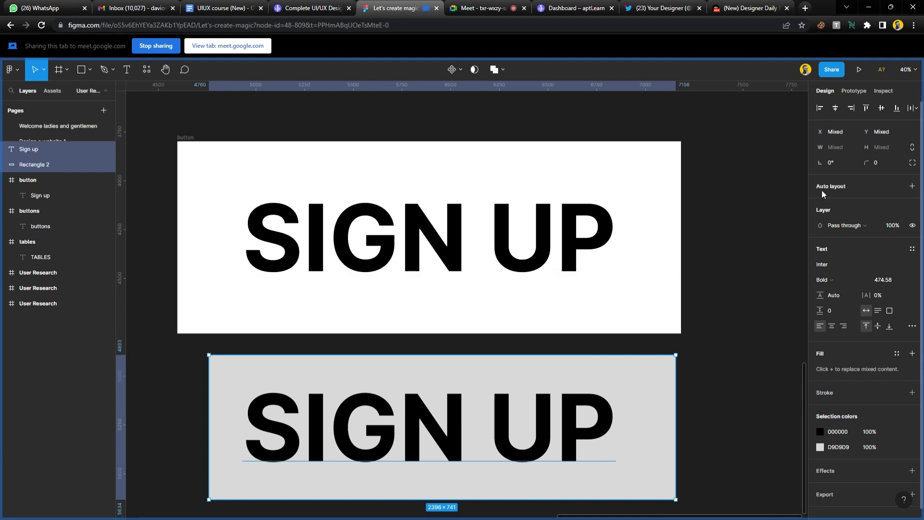
pyautogui.press('Delete')
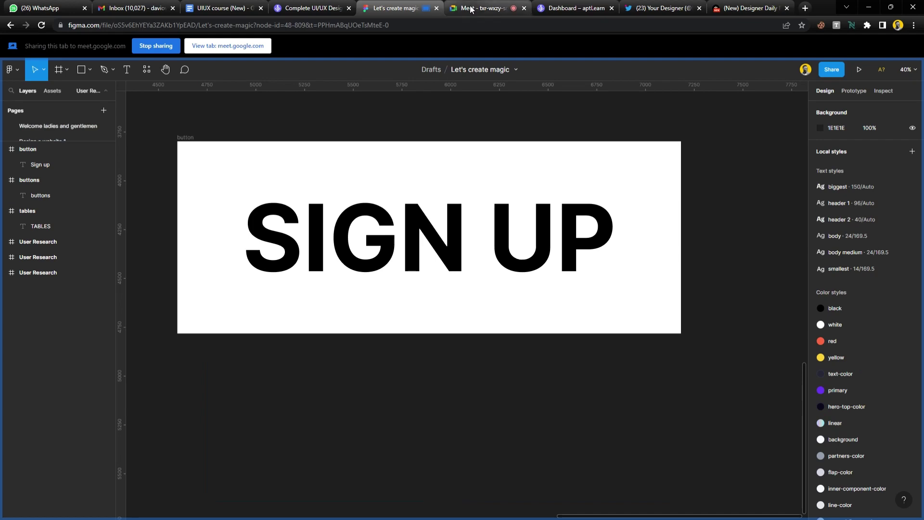
# Admit all join requests in two rounds, then select the SIGN UP text in Figma.
pyautogui.click(474, 8)
pyautogui.click(559, 113)
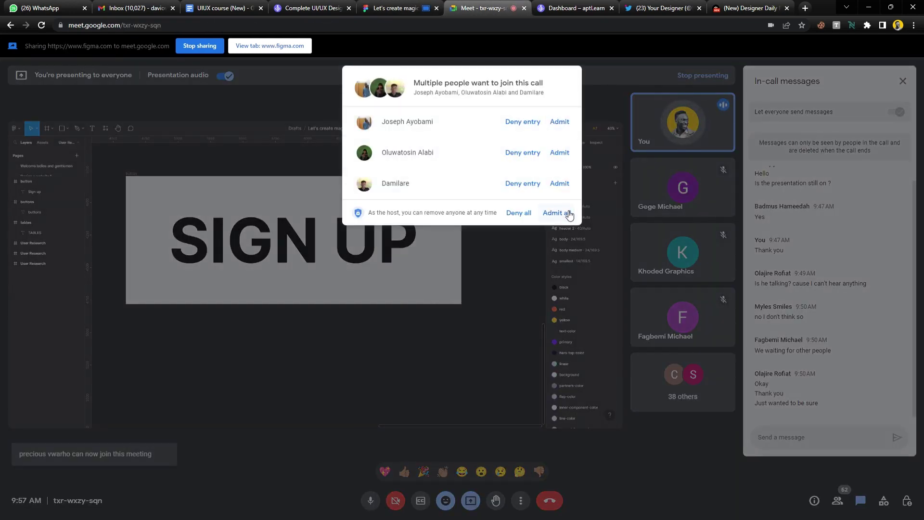
pyautogui.click(567, 211)
pyautogui.click(395, 8)
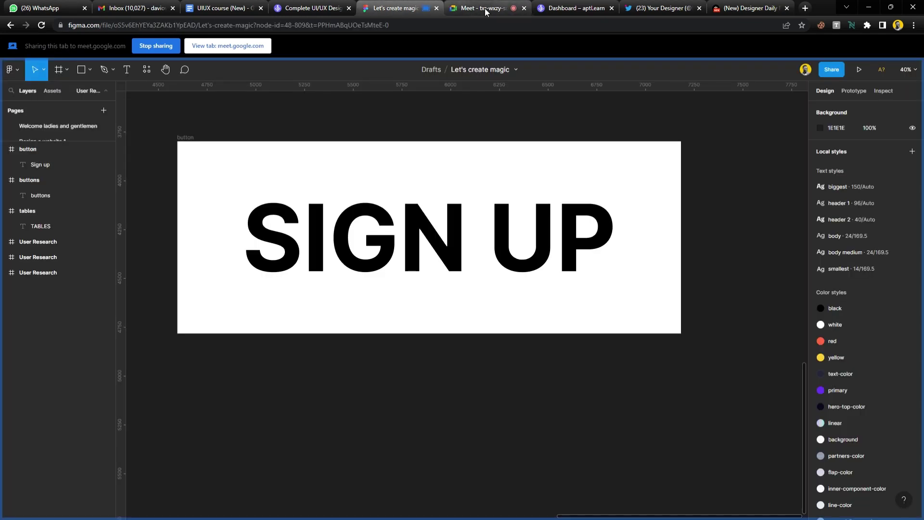
pyautogui.click(485, 7)
pyautogui.click(562, 113)
pyautogui.click(400, 8)
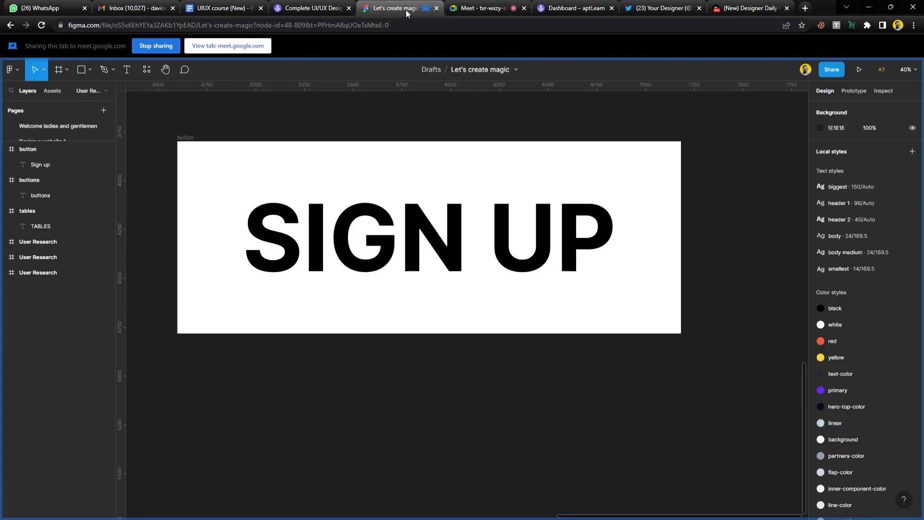
pyautogui.click(476, 259)
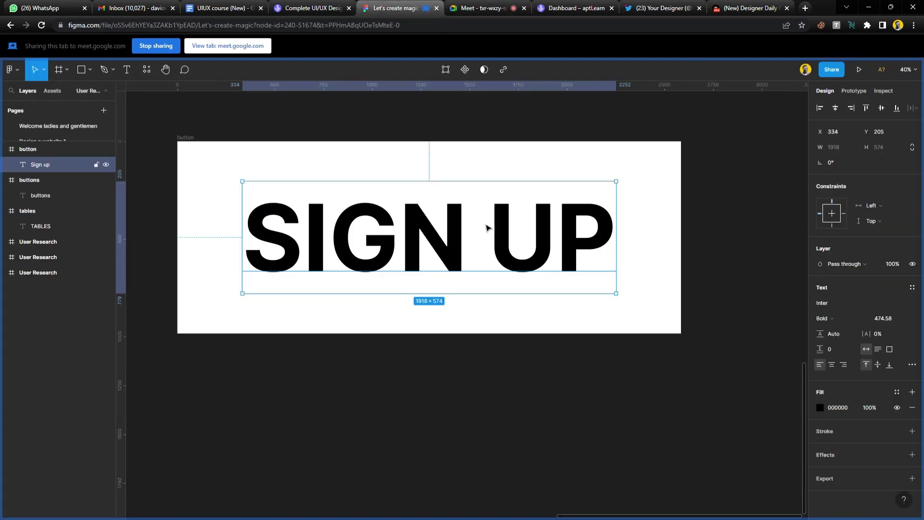
# Copy SIGN UP below the button, fill it with the white style, and apply auto layout.
pyautogui.moveTo(498, 230); pyautogui.dragTo(518, 429)
pyautogui.click(897, 330)
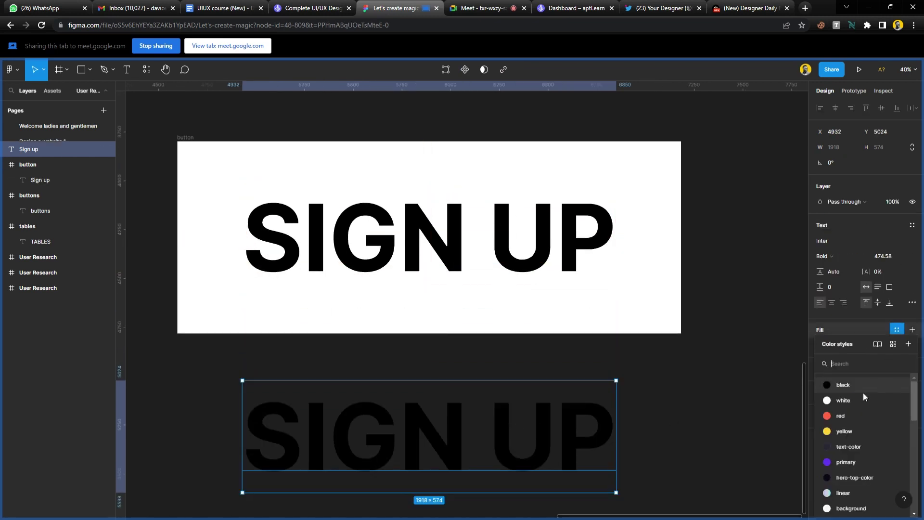
pyautogui.click(864, 399)
pyautogui.scroll(-3, 445, 350)
pyautogui.scroll(-2, 446, 351)
pyautogui.scroll(5, 381, 259)
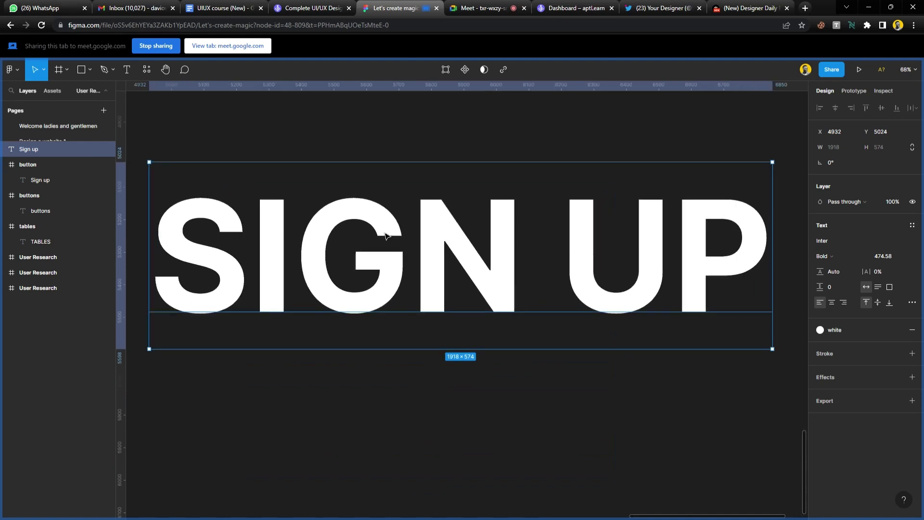
pyautogui.scroll(-2, 380, 259)
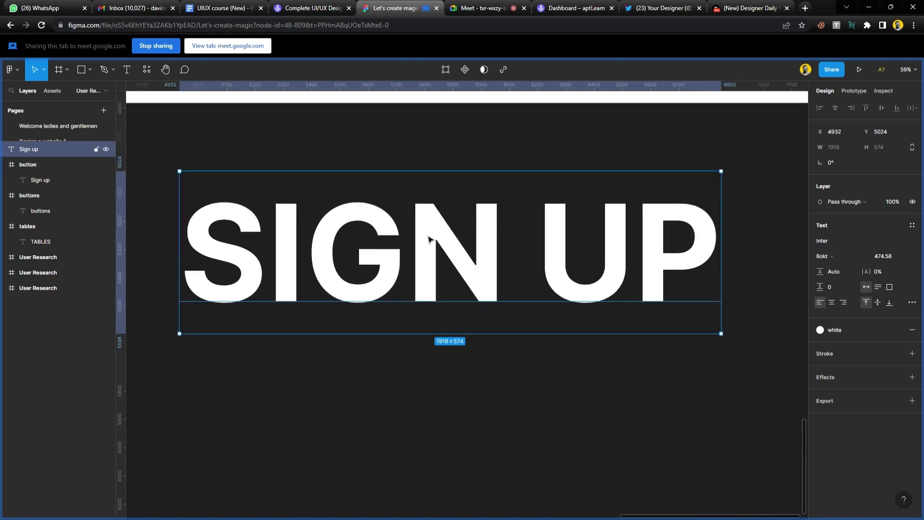
pyautogui.hotkey('shift', 'a')
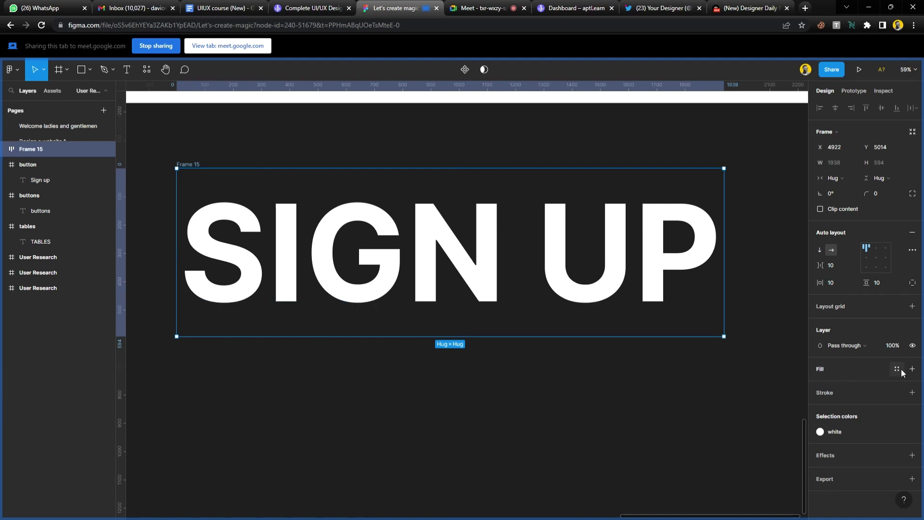
# Give the copy's Frame 15 a yellow fill and padding, then delete it.
pyautogui.click(897, 369)
pyautogui.click(851, 431)
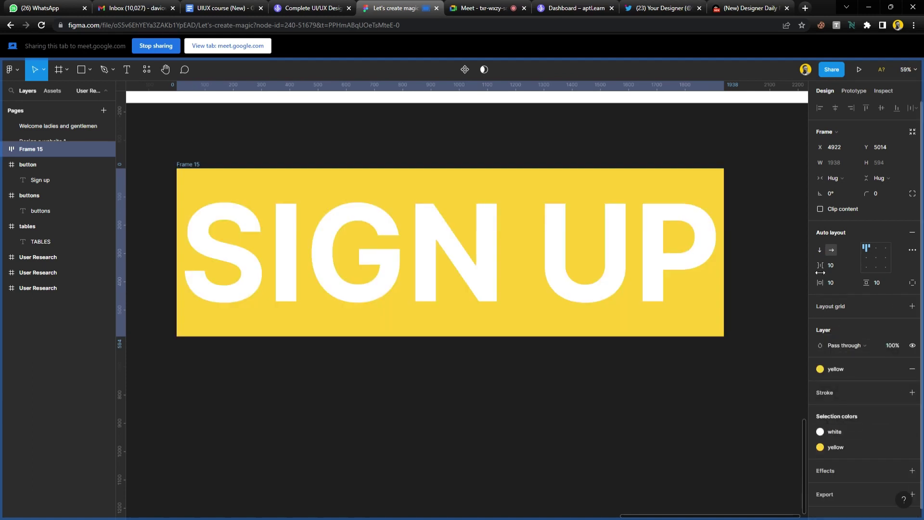
pyautogui.moveTo(823, 289); pyautogui.dragTo(41, 304)
pyautogui.moveTo(867, 283); pyautogui.dragTo(920, 298)
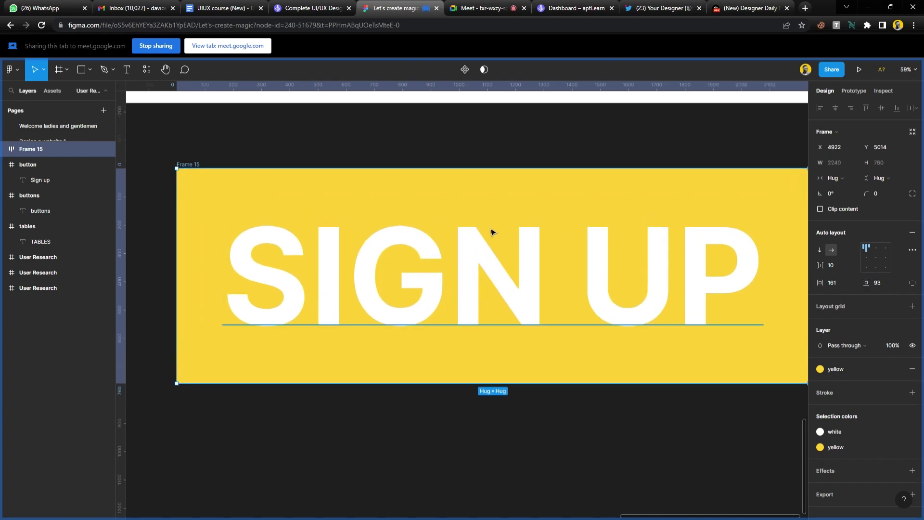
pyautogui.press('Delete')
pyautogui.keyDown('ctrl'); pyautogui.scroll(-2, 463, 237); pyautogui.keyUp('ctrl')
pyautogui.scroll(5, 454, 250)
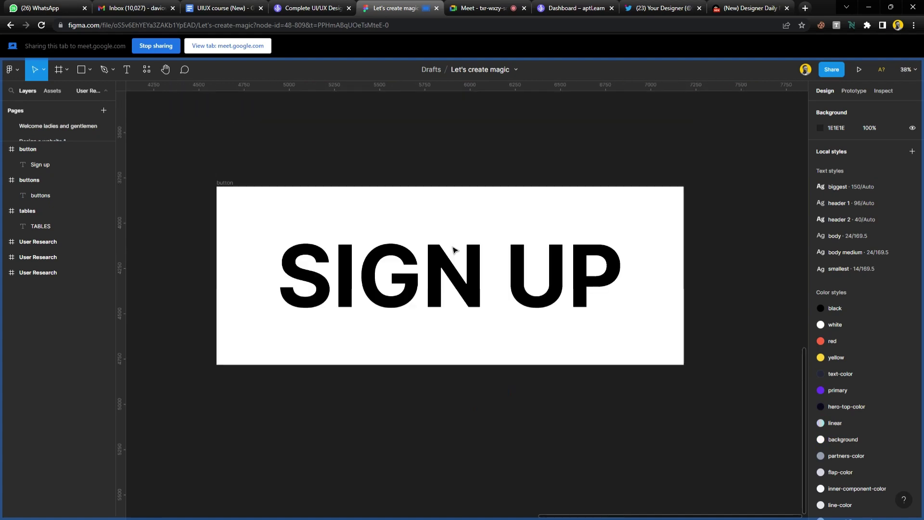
pyautogui.keyDown('ctrl'); pyautogui.scroll(1, 448, 332); pyautogui.keyUp('ctrl')
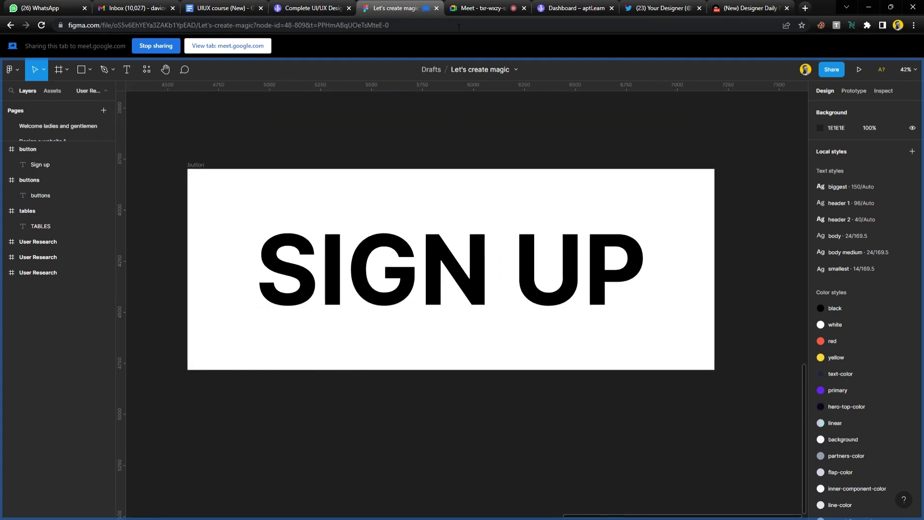
# Admit the waiting guest to the call and select the button frame back in Figma.
pyautogui.click(484, 8)
pyautogui.click(567, 114)
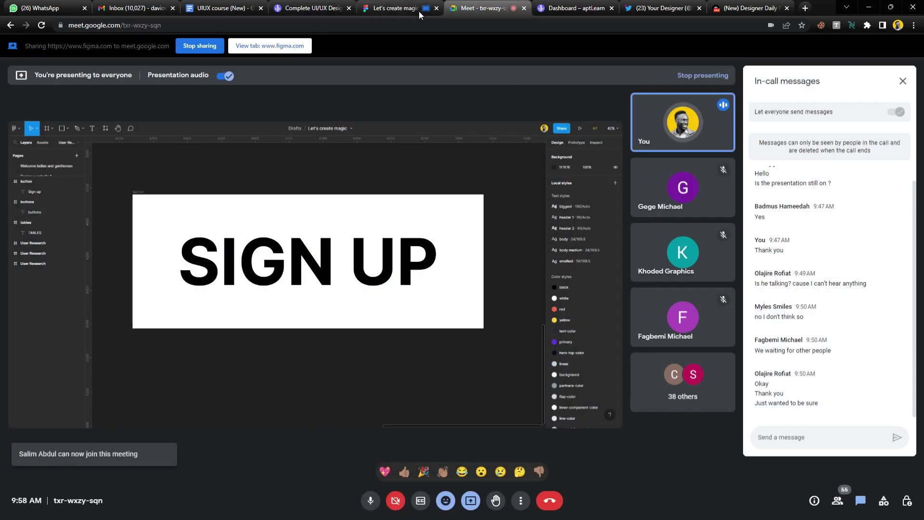
pyautogui.click(401, 9)
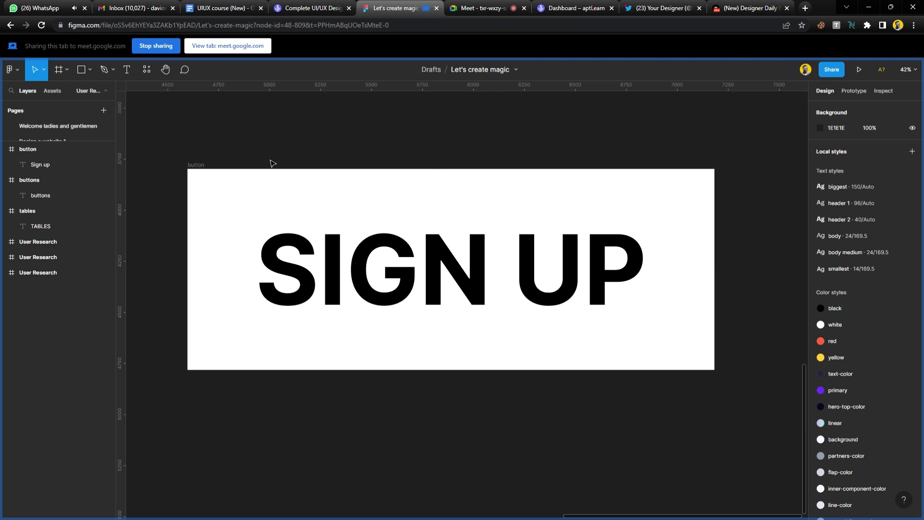
pyautogui.click(200, 167)
# Apply auto layout to the white SIGN UP button frame, keeping 333 horizontal and 205 vertical padding.
pyautogui.click(200, 167)
pyautogui.scroll(-3, 289, 200)
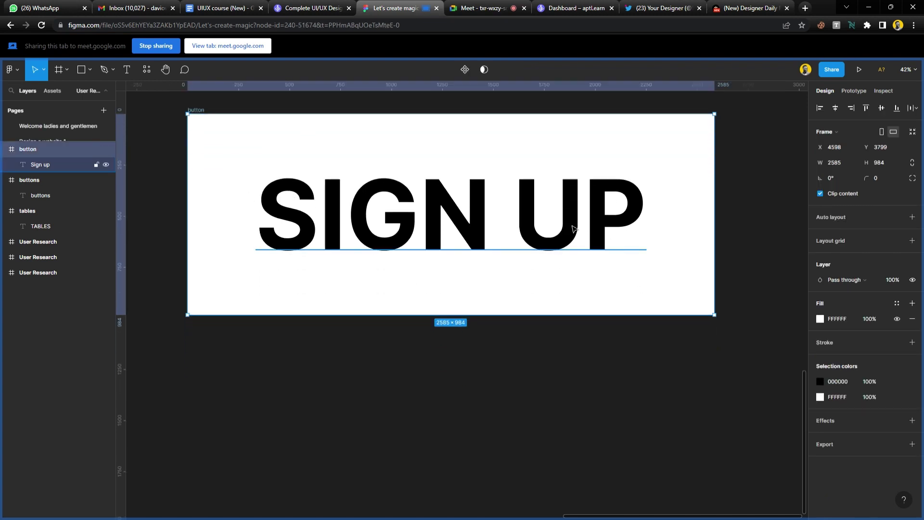
pyautogui.scroll(1, 284, 149)
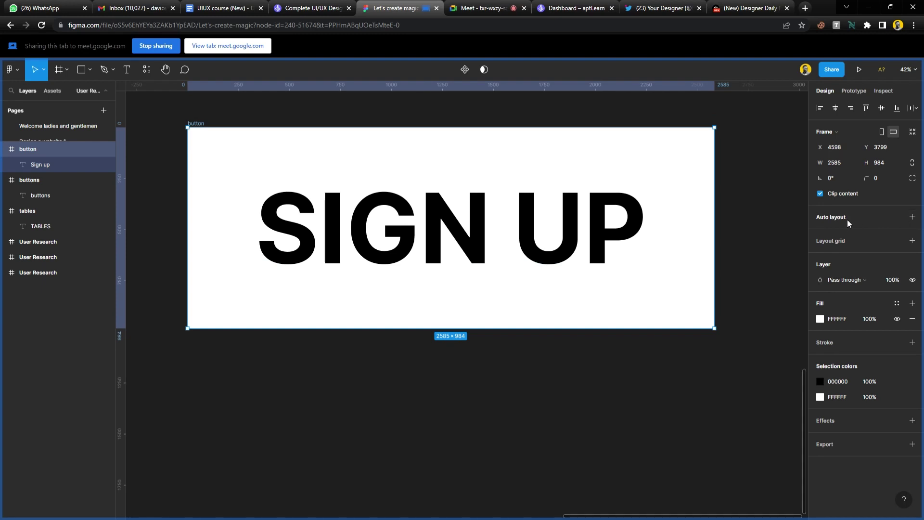
pyautogui.hotkey('shift', 'a')
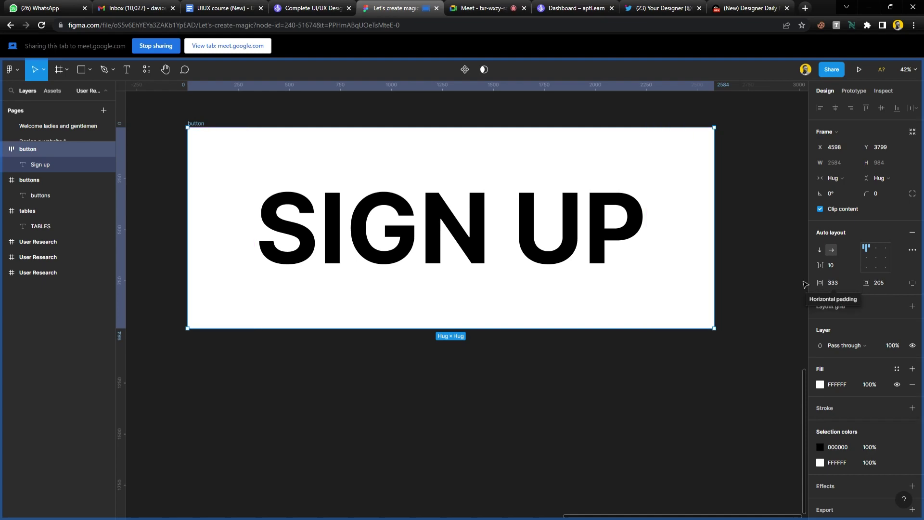
pyautogui.moveTo(820, 283); pyautogui.dragTo(874, 288)
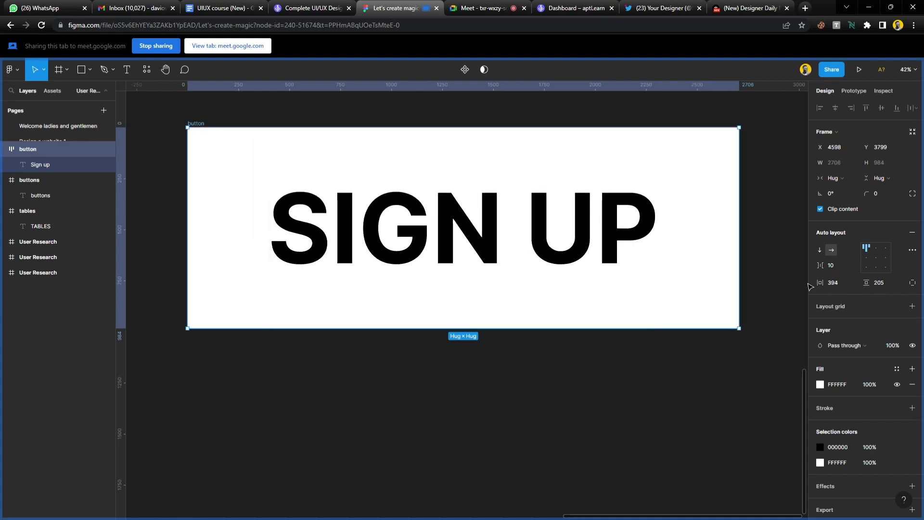
pyautogui.hotkey('ctrl', 'z')
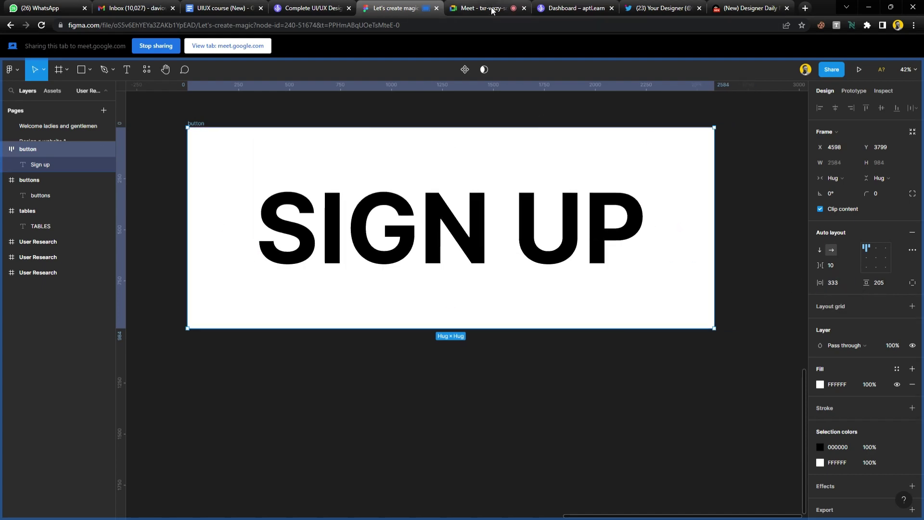
pyautogui.click(477, 8)
# Admit the waiting guest in Meet, then relabel the button 'GET STARTED WITH FIGMA TODAY' and fit it in view.
pyautogui.click(562, 113)
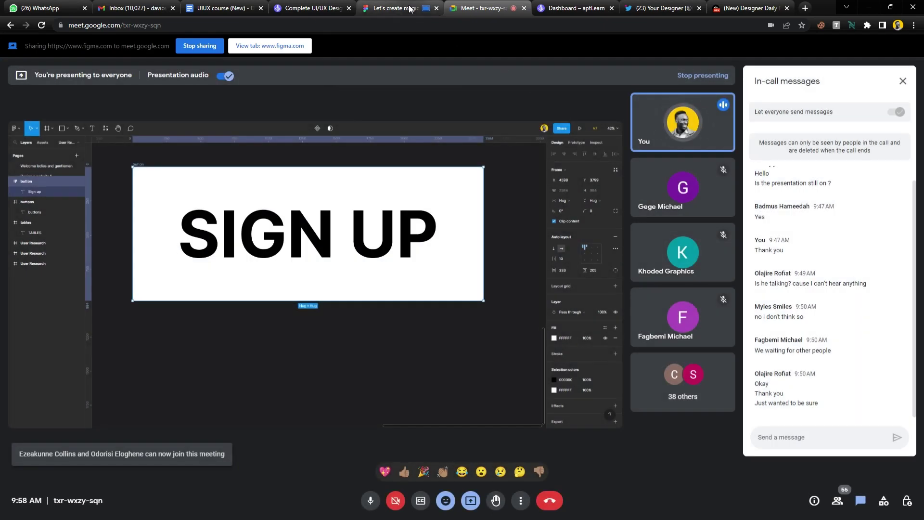
pyautogui.click(402, 8)
pyautogui.doubleClick(543, 234)
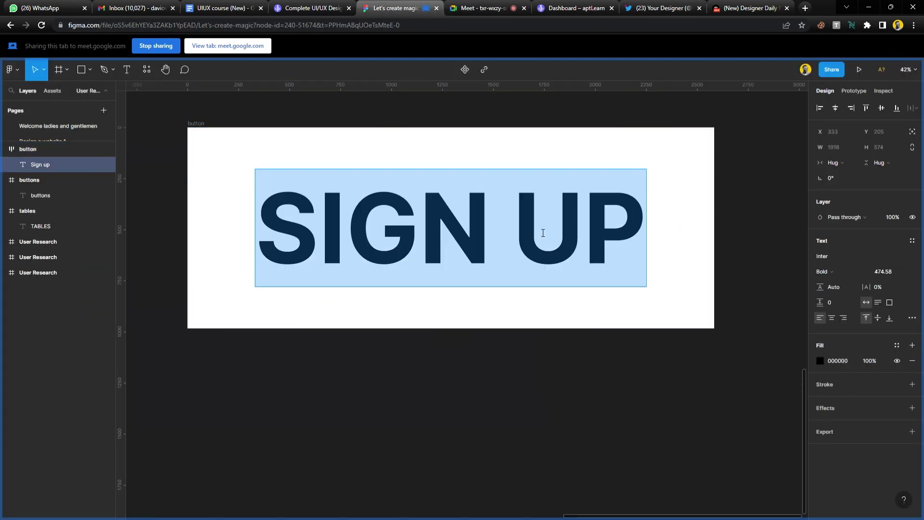
pyautogui.write('GET START')
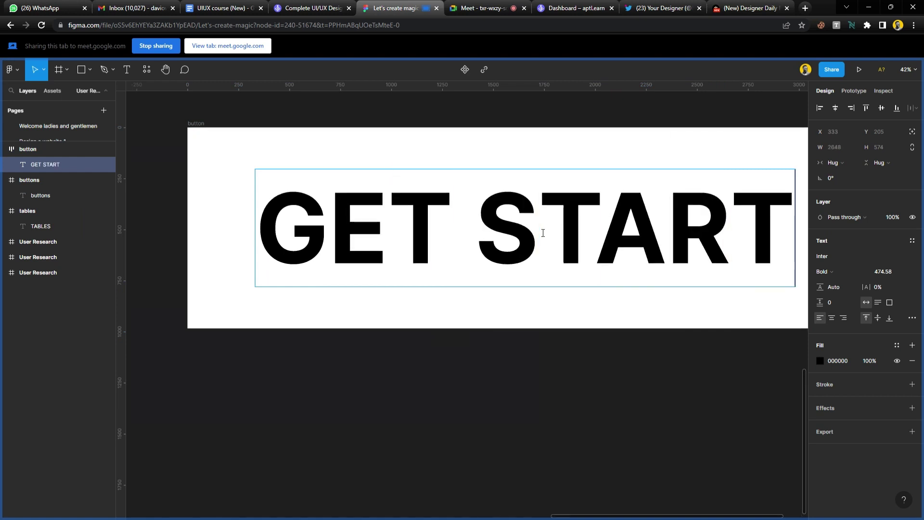
pyautogui.write('ER')
pyautogui.scroll(-3, 446, 244)
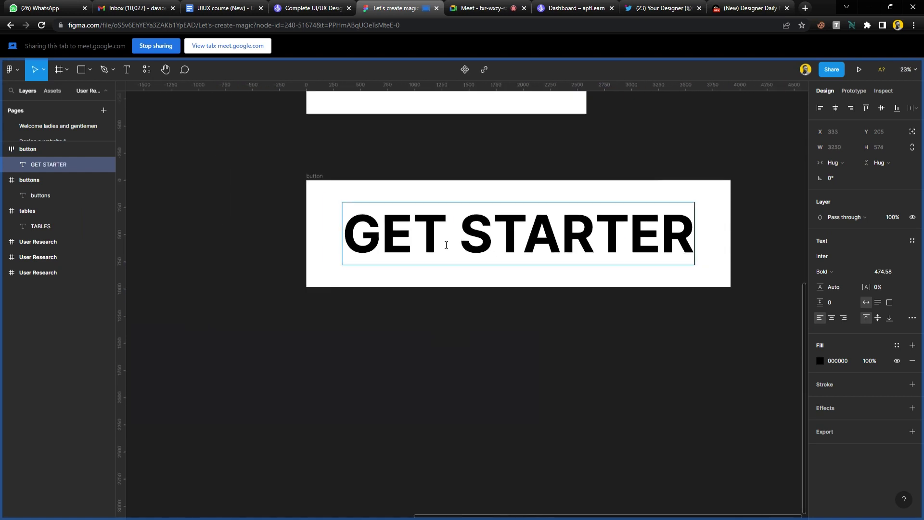
pyautogui.press('BackSpace')
pyautogui.write('D')
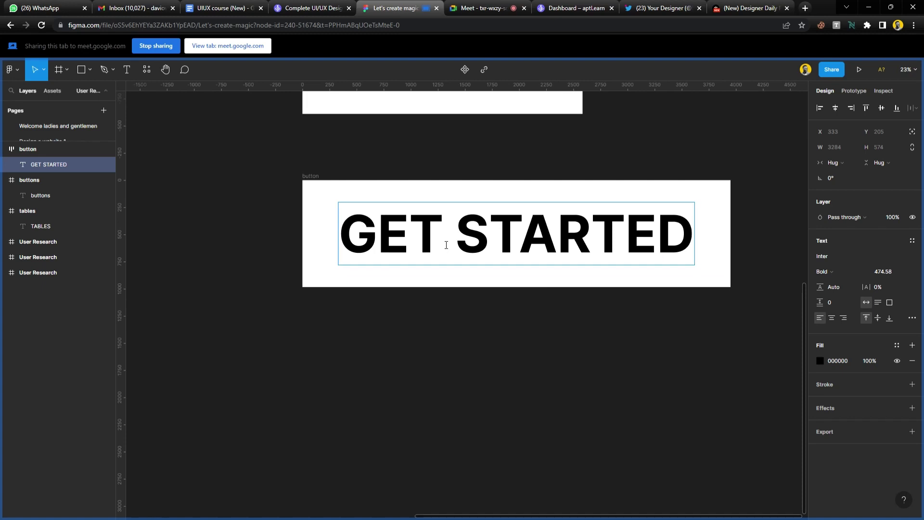
pyautogui.hscroll(5, 446, 244)
pyautogui.hscroll(-2, 447, 245)
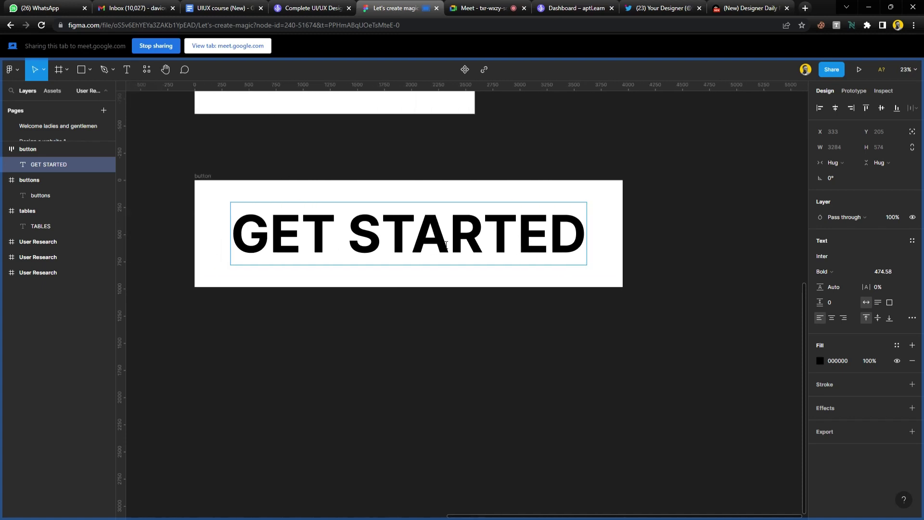
pyautogui.write('WITH F')
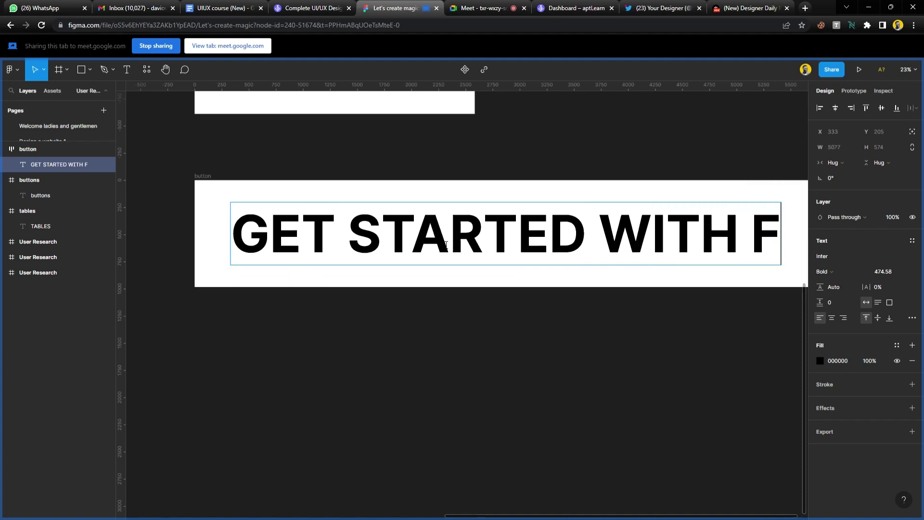
pyautogui.write('IG')
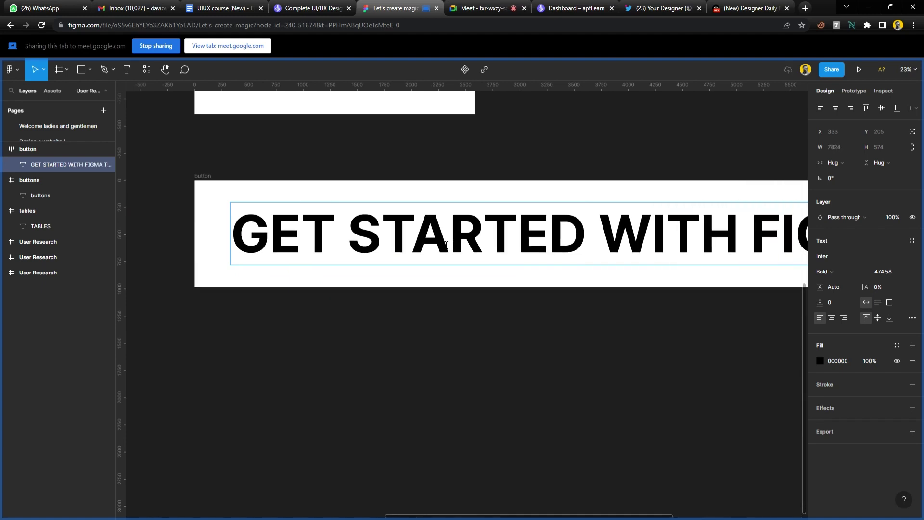
pyautogui.write('MA TODAY')
pyautogui.press('Escape')
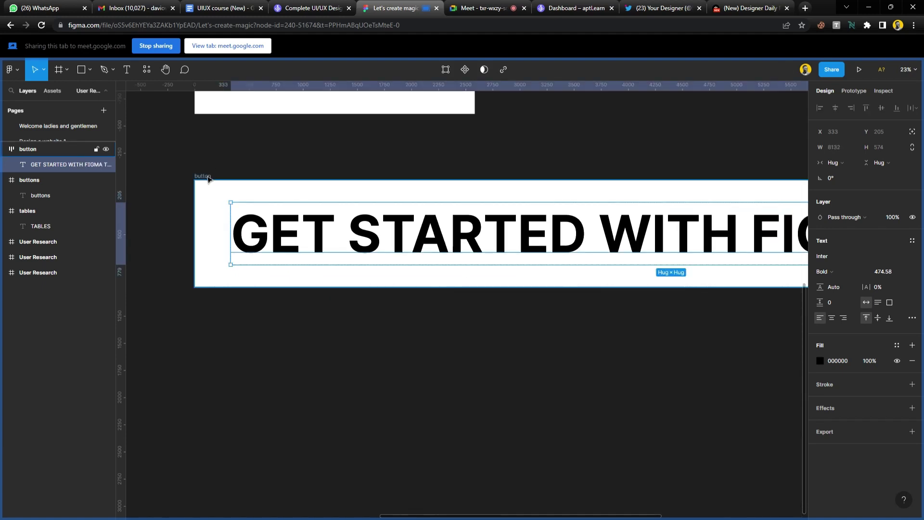
pyautogui.click(210, 176)
pyautogui.hotkey('shift', '2')
# Retype the BUTTONS heading as 'GET STA', left-aligned with a Left horizontal constraint.
pyautogui.click(537, 228)
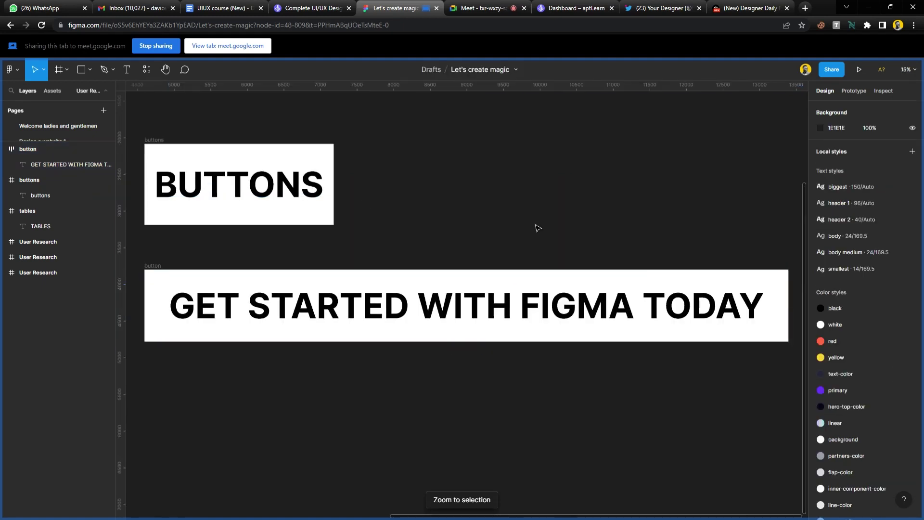
pyautogui.click(245, 192)
pyautogui.doubleClick(247, 196)
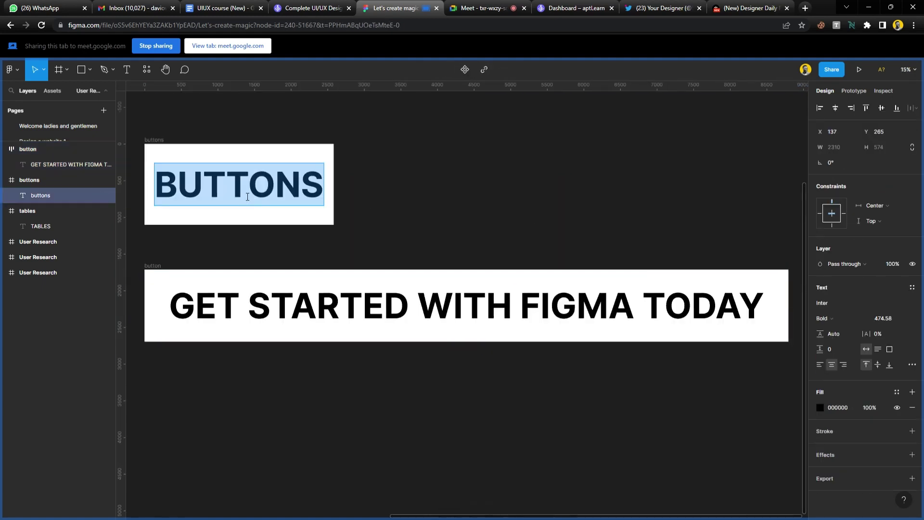
pyautogui.write('GET STA')
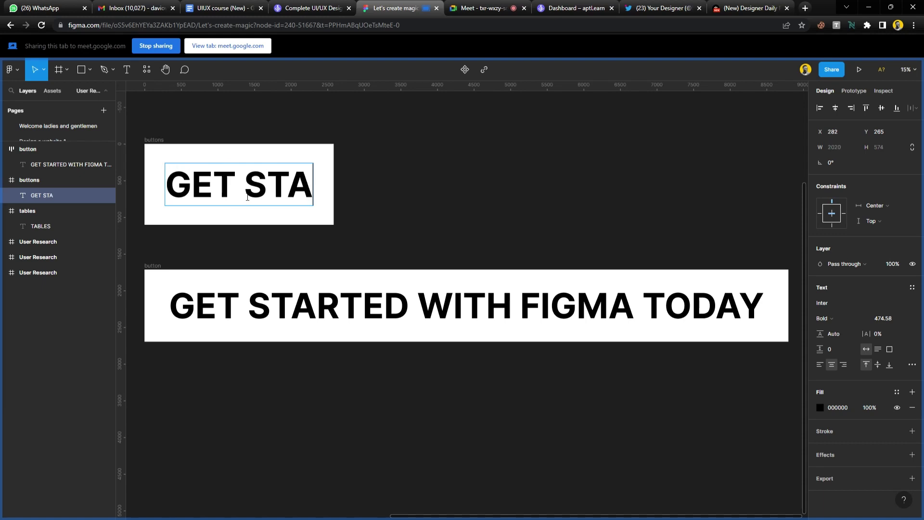
pyautogui.press('Escape')
pyautogui.click(820, 364)
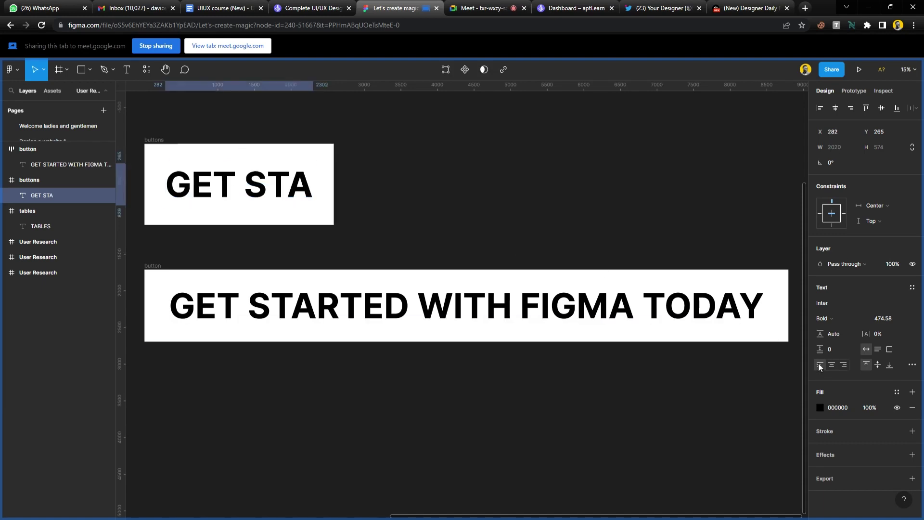
pyautogui.click(820, 214)
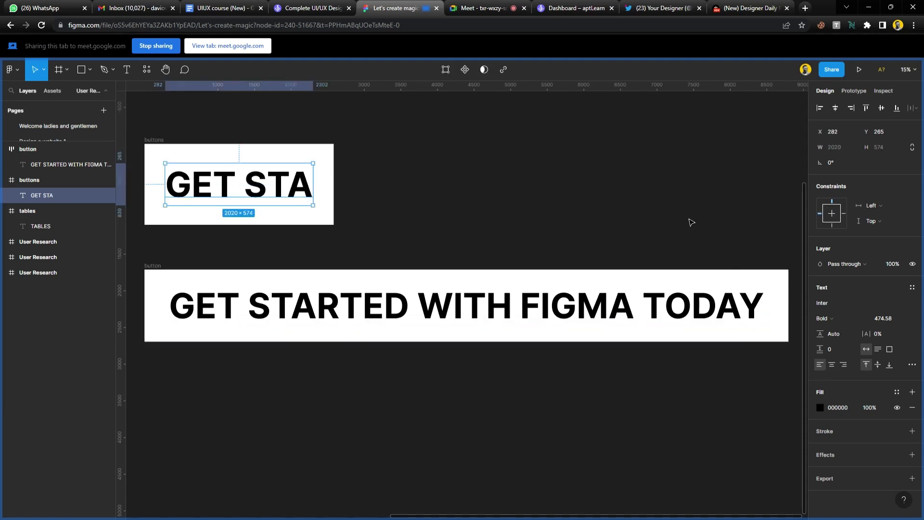
# Complete the heading text so it reads 'GET STARTED WITH FIGMA TODAY'.
pyautogui.doubleClick(267, 197)
pyautogui.click(311, 190)
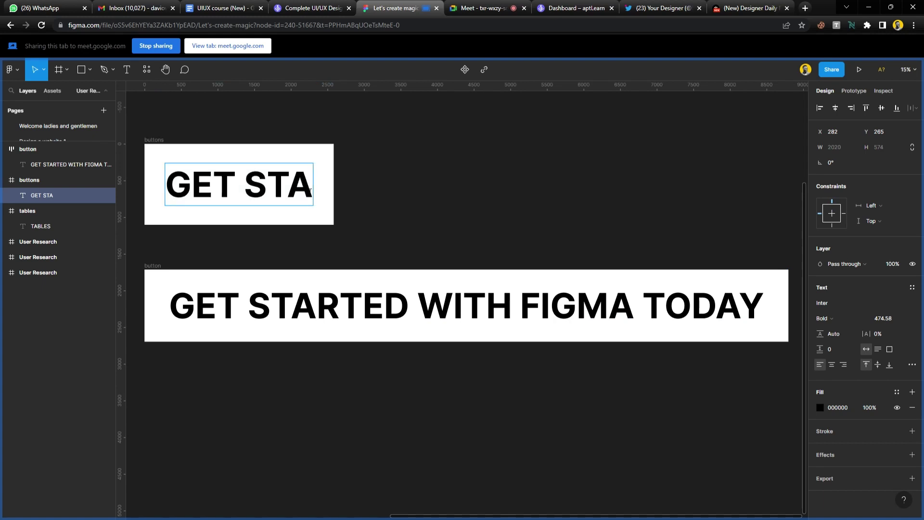
pyautogui.write('RTED WITH')
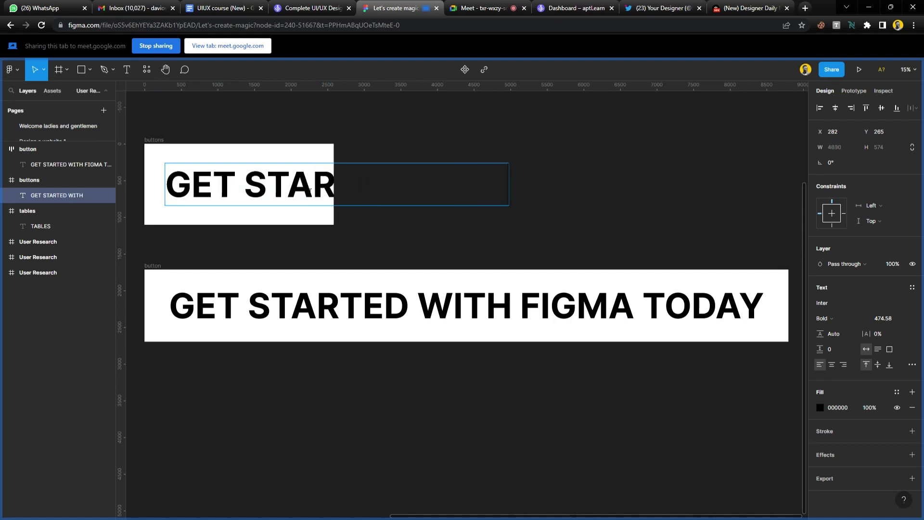
pyautogui.write(' FIGMA T')
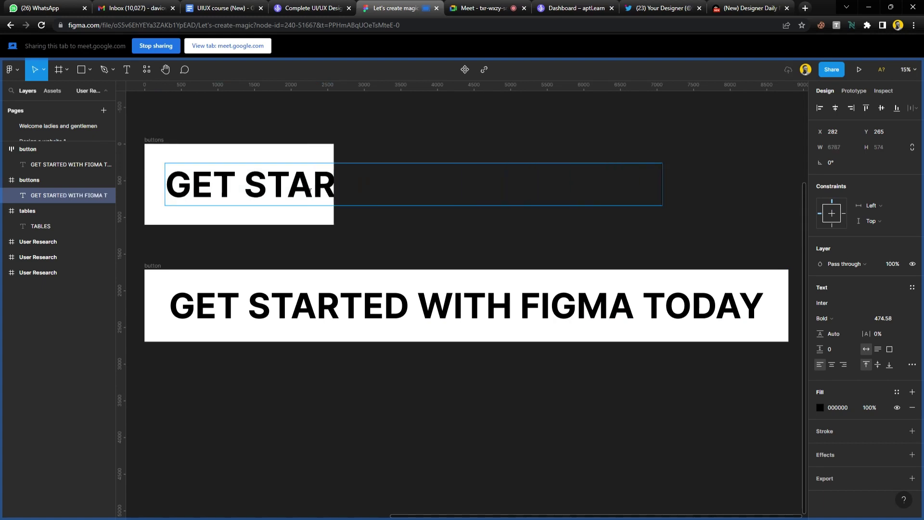
pyautogui.write('ODAY')
pyautogui.press('Escape')
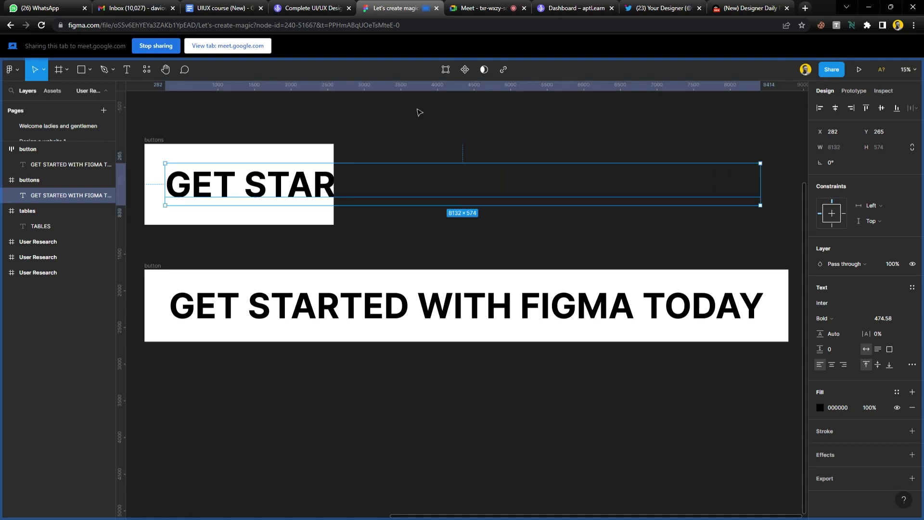
pyautogui.click(419, 113)
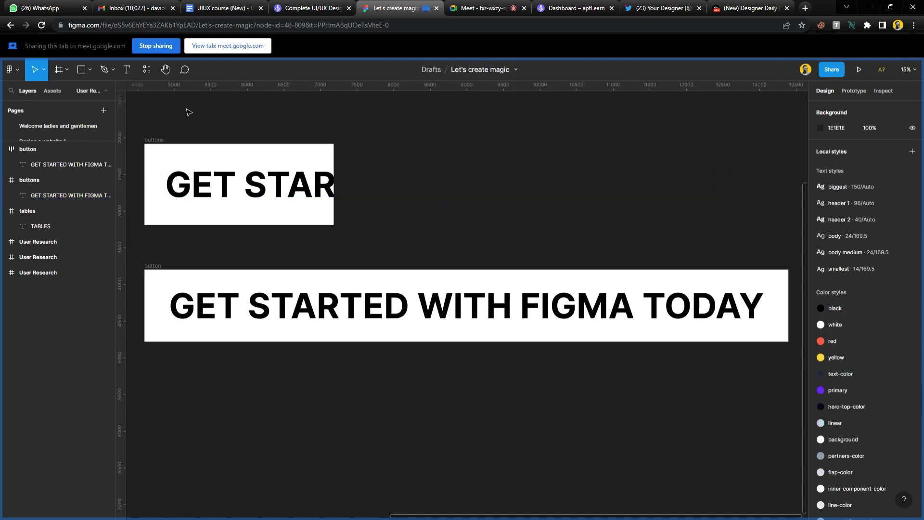
# Widen the buttons frame to 8592×1103 so the full label shows.
pyautogui.click(162, 140)
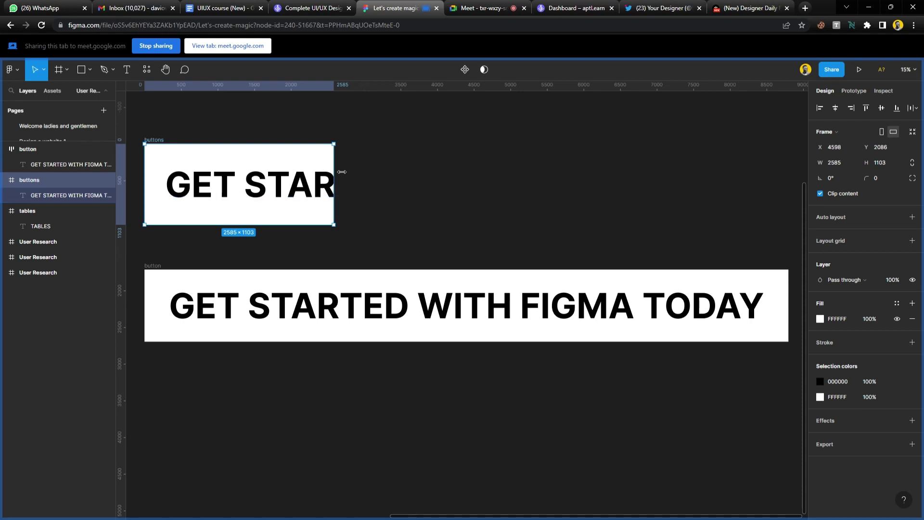
pyautogui.moveTo(334, 183); pyautogui.dragTo(781, 210)
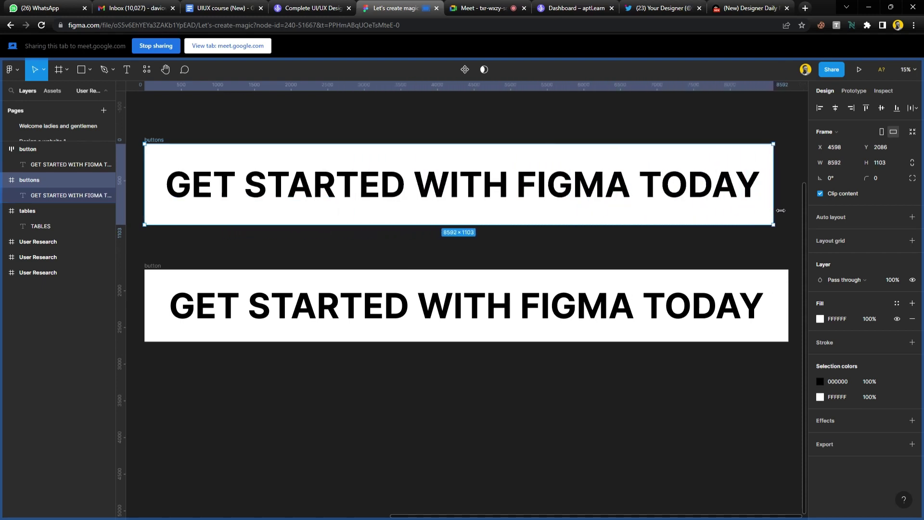
pyautogui.click(535, 117)
pyautogui.click(485, 9)
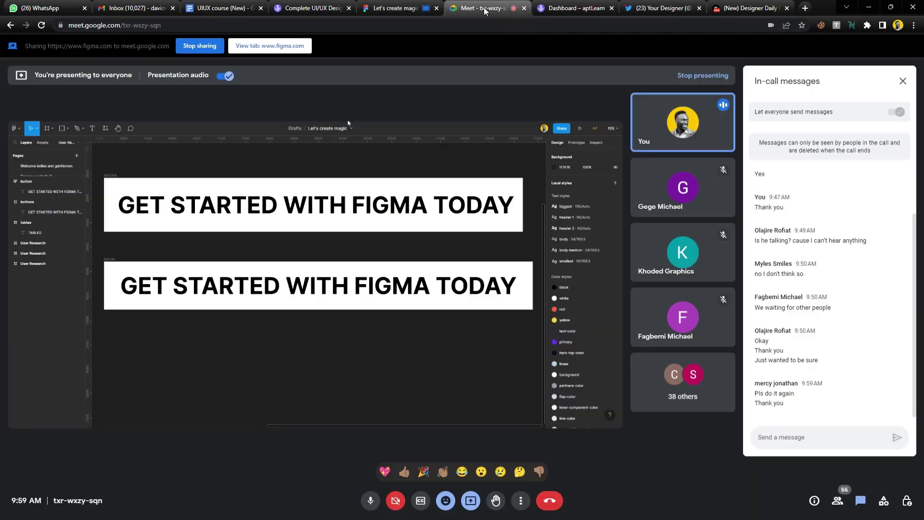
# Delete ' WITH FIGMA TODAY' from the lower label, leaving just 'GET STARTED'.
pyautogui.click(388, 8)
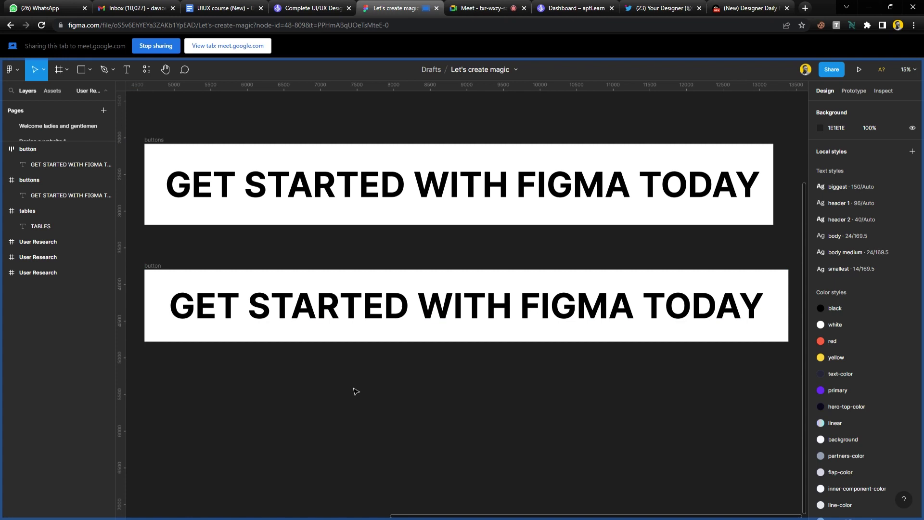
pyautogui.hscroll(-2, 377, 387)
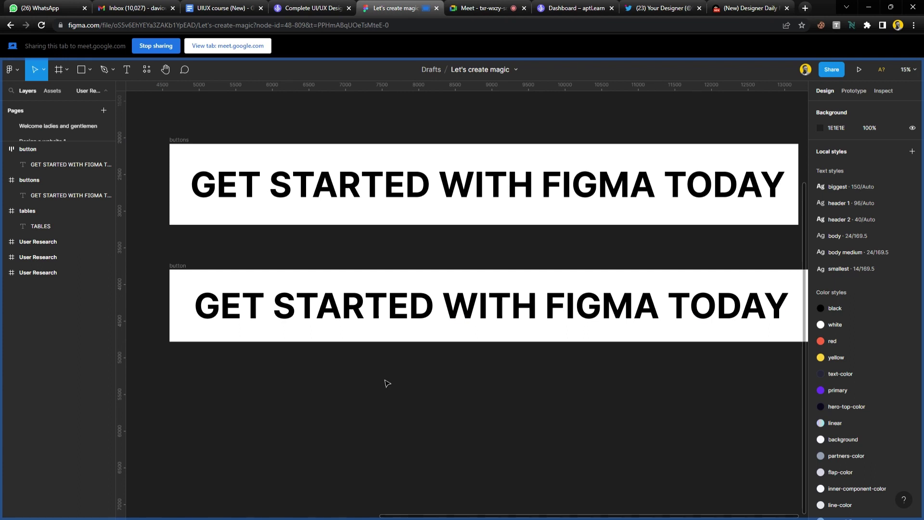
pyautogui.scroll(2, 388, 383)
pyautogui.scroll(-2, 376, 365)
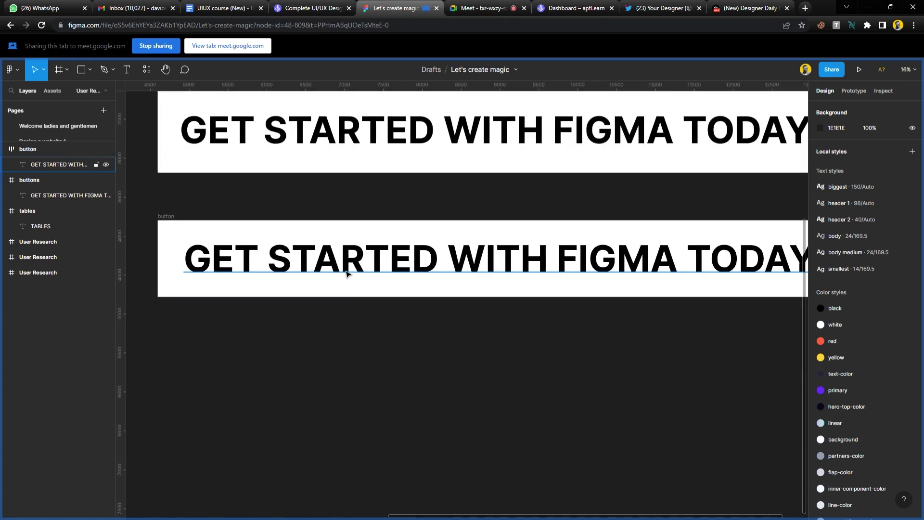
pyautogui.doubleClick(346, 272)
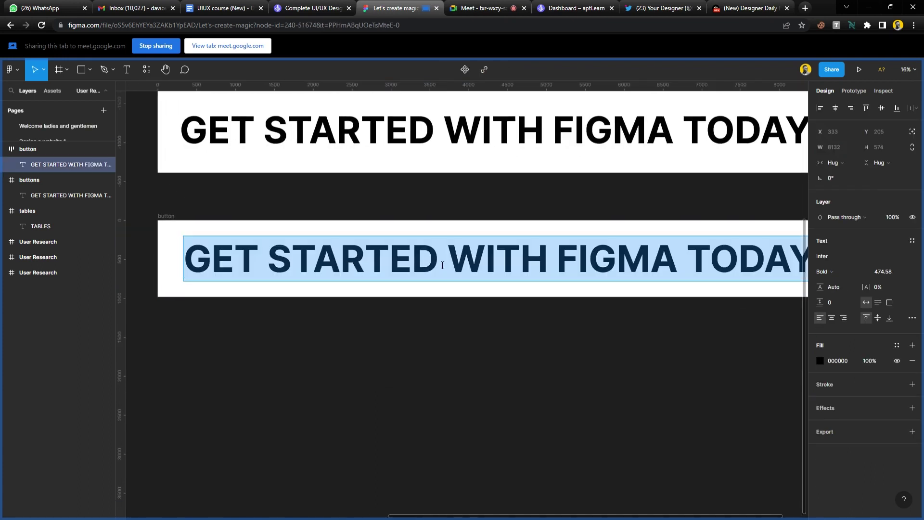
pyautogui.moveTo(443, 265); pyautogui.dragTo(822, 277)
pyautogui.press('BackSpace')
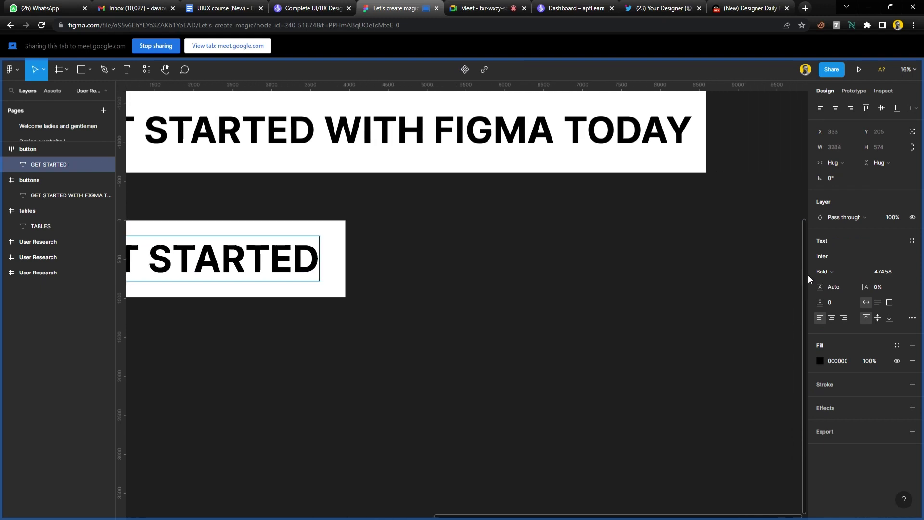
pyautogui.click(377, 343)
# Select the lower GET STARTED button frame, now hugging at 3950×984, and its corner radius field.
pyautogui.hscroll(-3, 398, 324)
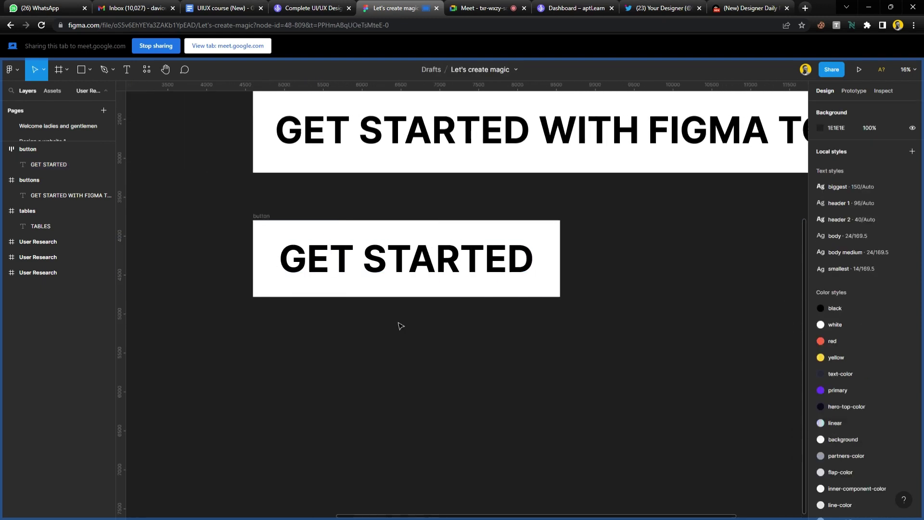
pyautogui.hscroll(-2, 399, 325)
pyautogui.scroll(1, 389, 325)
pyautogui.click(286, 219)
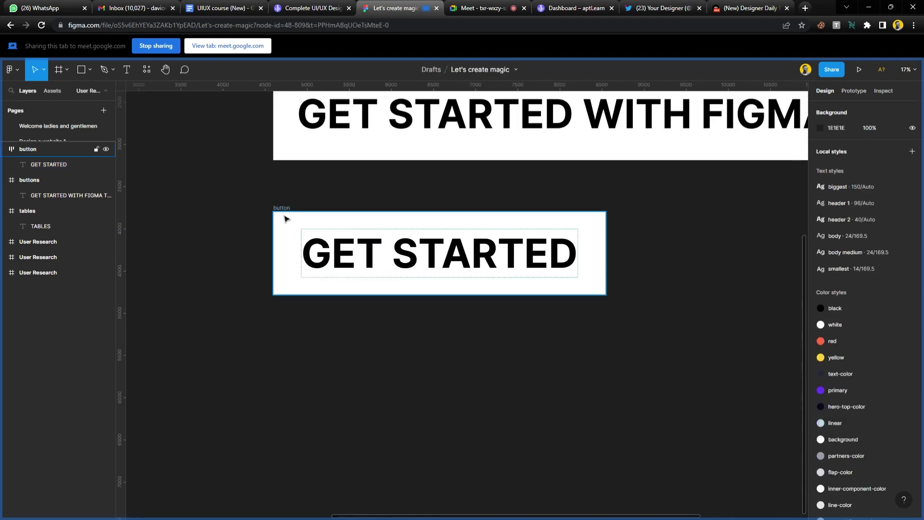
pyautogui.click(286, 219)
pyautogui.click(888, 195)
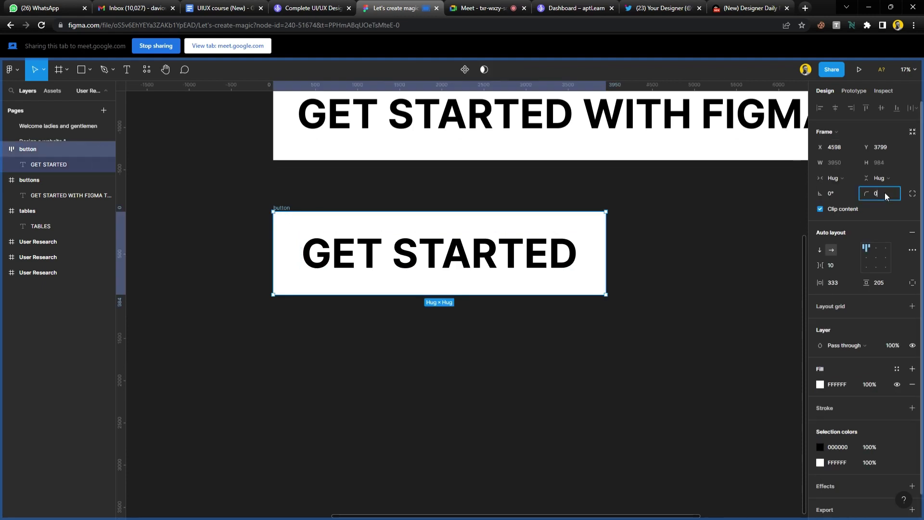
# Set the GET STARTED button frame's corner radius to 200 for a pill shape.
pyautogui.write('200')
pyautogui.press('Return')
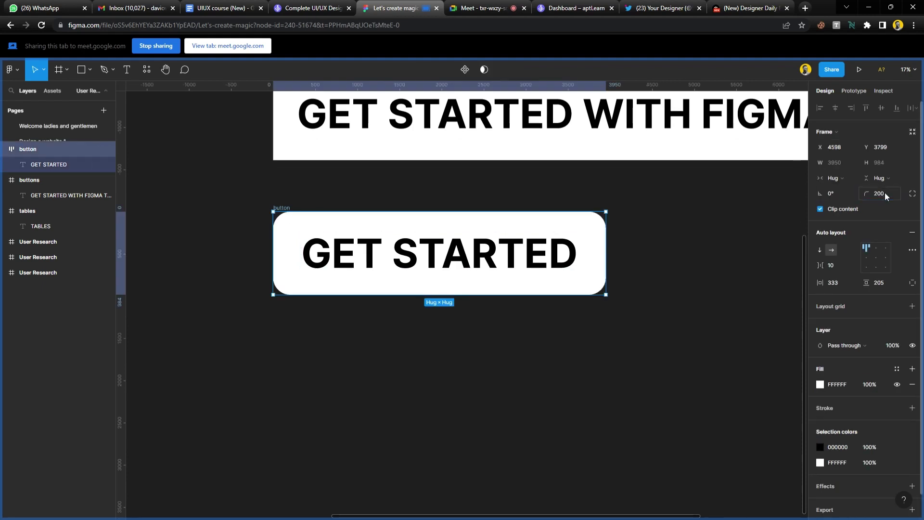
pyautogui.click(695, 323)
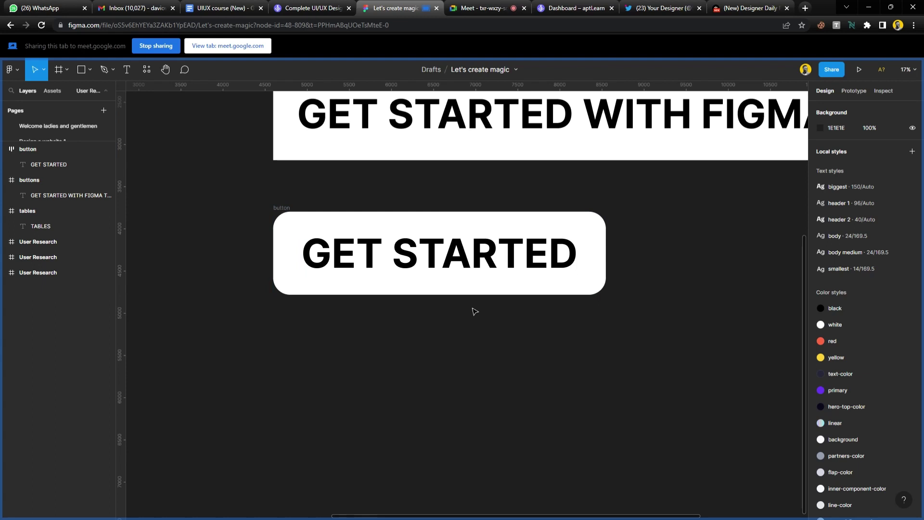
# Duplicate the rounded GET STARTED button and place the copy beside the original.
pyautogui.click(288, 214)
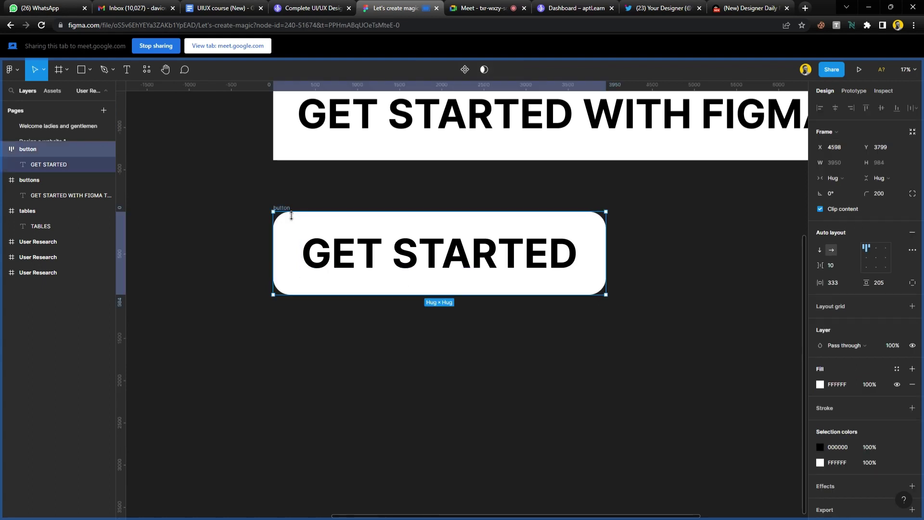
pyautogui.hotkey('ctrl', 'd')
pyautogui.moveTo(479, 267); pyautogui.dragTo(499, 268)
pyautogui.scroll(-2, 498, 268)
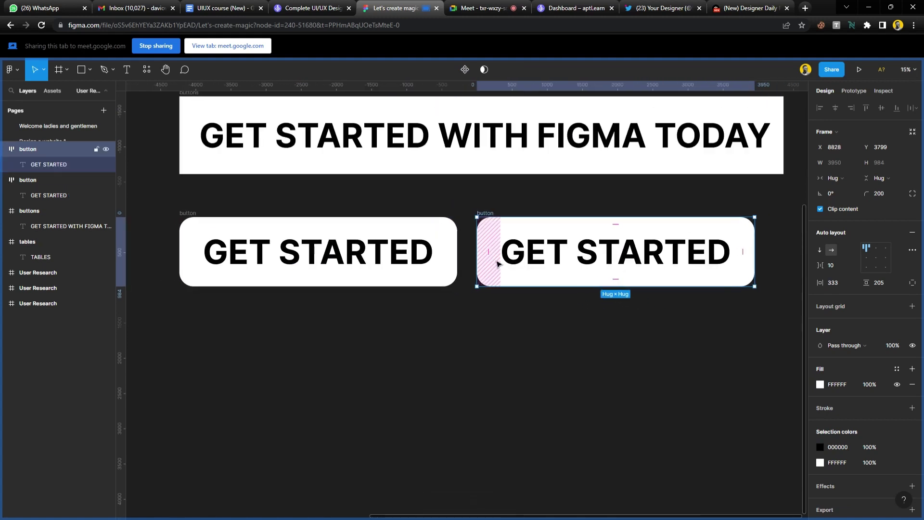
pyautogui.scroll(2, 496, 251)
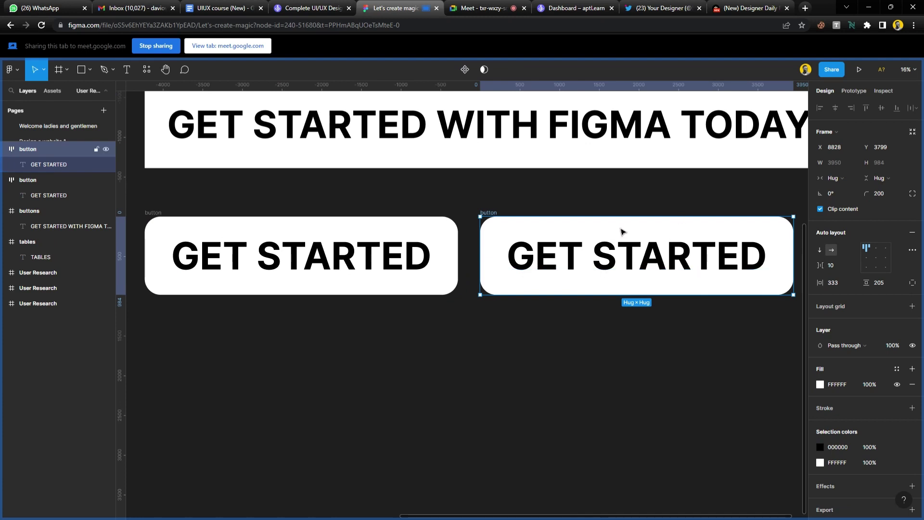
pyautogui.hscroll(2, 612, 227)
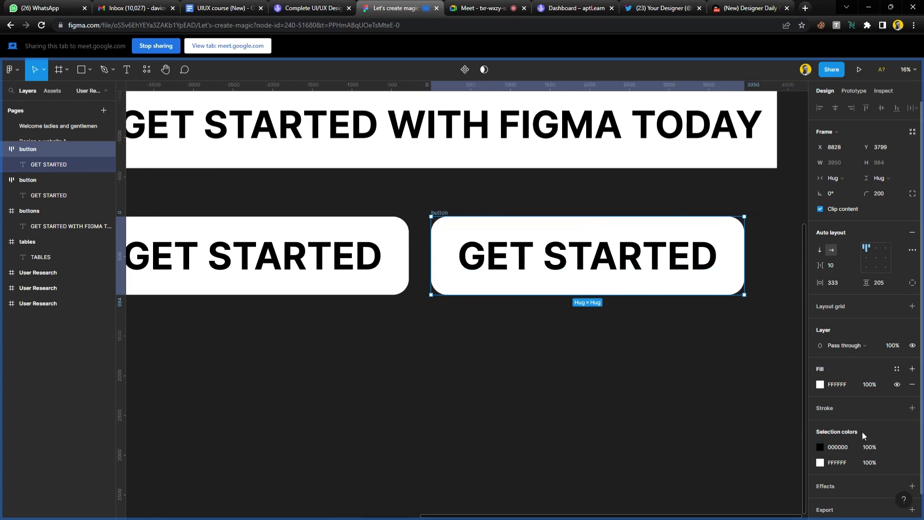
# Apply the white colour style to the copy's text and try a darker fill colour.
pyautogui.click(896, 447)
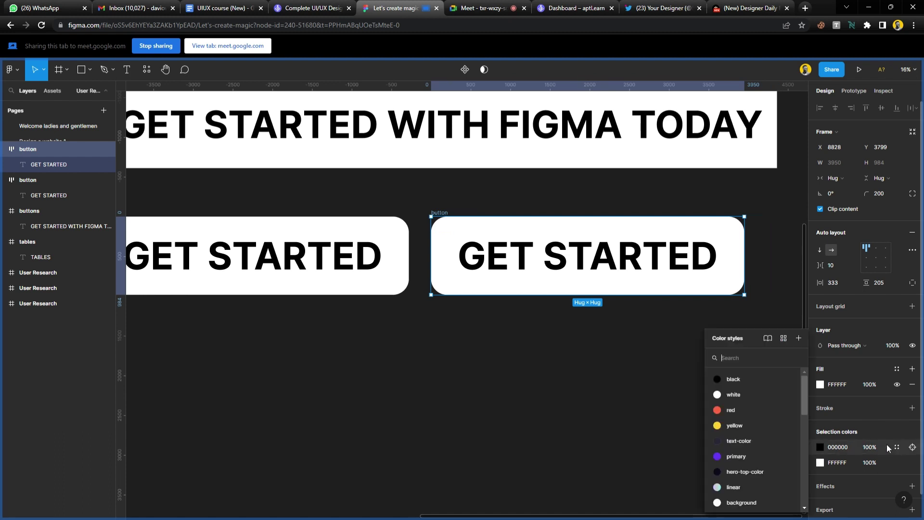
pyautogui.click(735, 397)
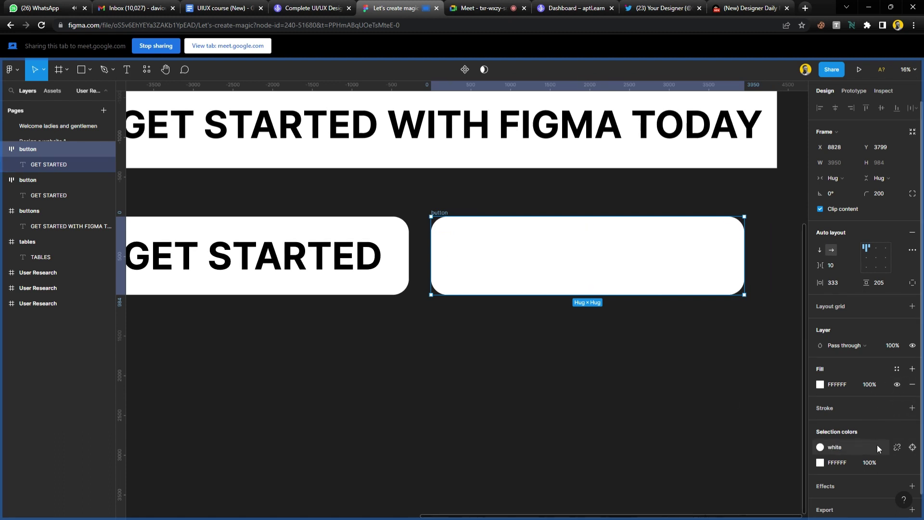
pyautogui.click(821, 384)
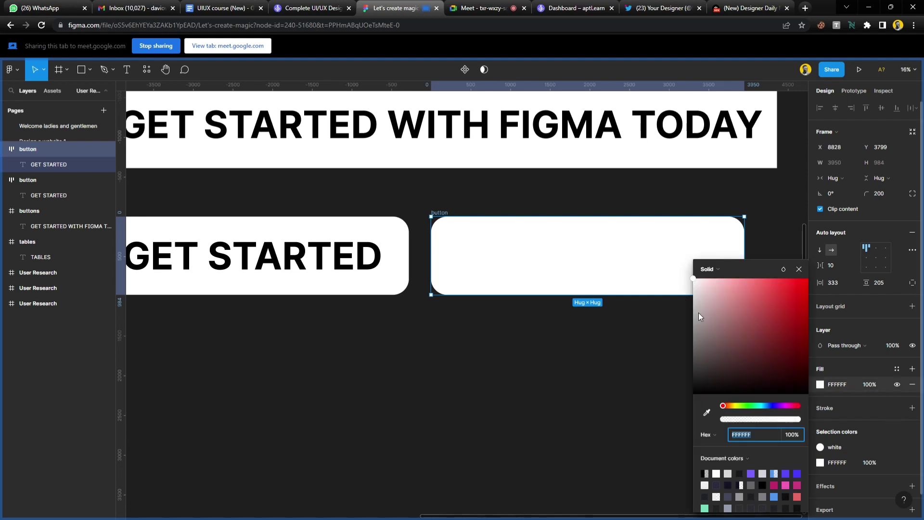
pyautogui.moveTo(699, 313); pyautogui.dragTo(693, 279)
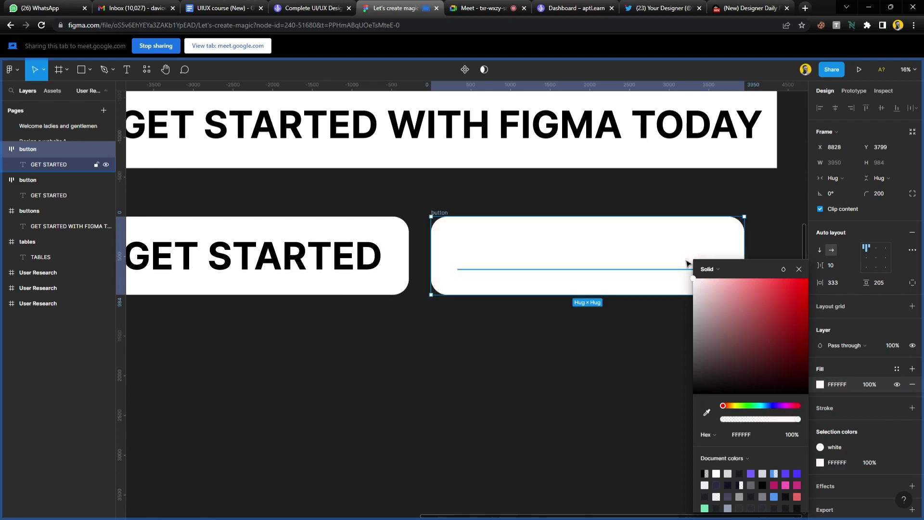
pyautogui.click(799, 269)
# Add a white outline, centre the text, remove the fill and thicken the stroke to about 29.
pyautogui.click(865, 409)
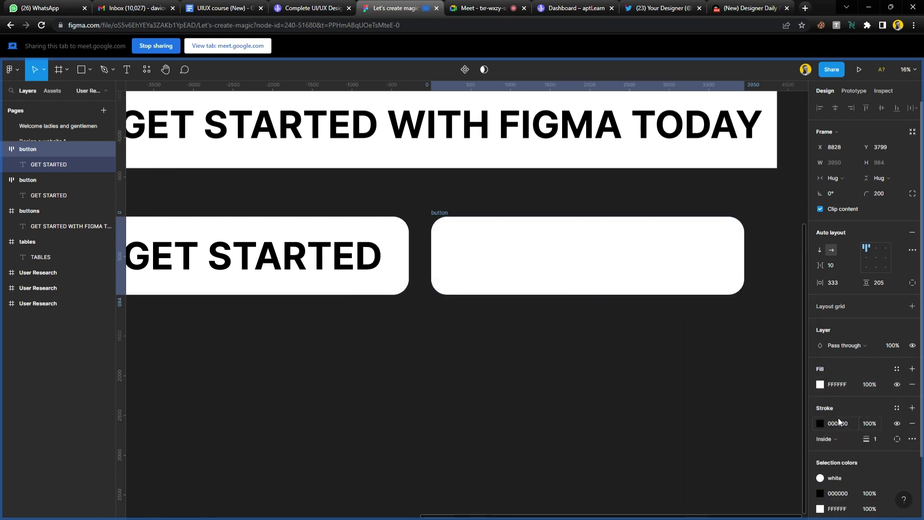
pyautogui.click(820, 423)
pyautogui.moveTo(738, 391); pyautogui.dragTo(689, 269)
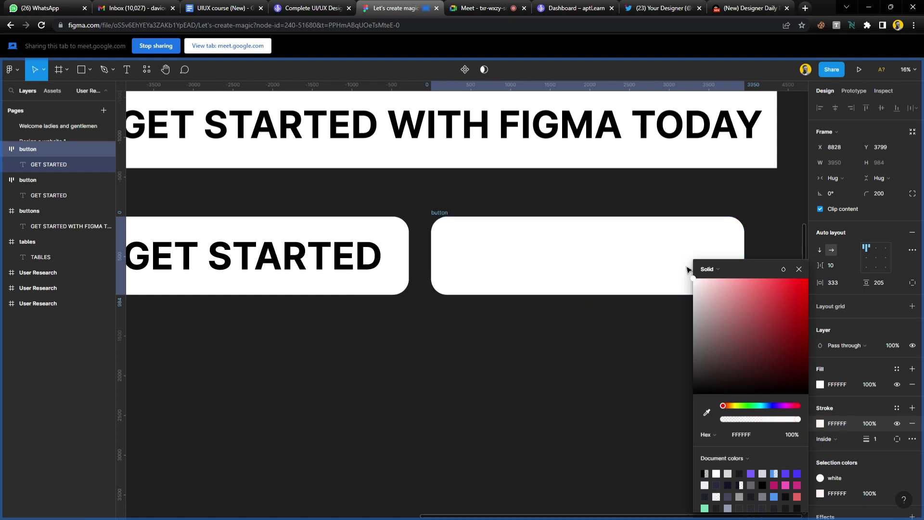
pyautogui.click(800, 269)
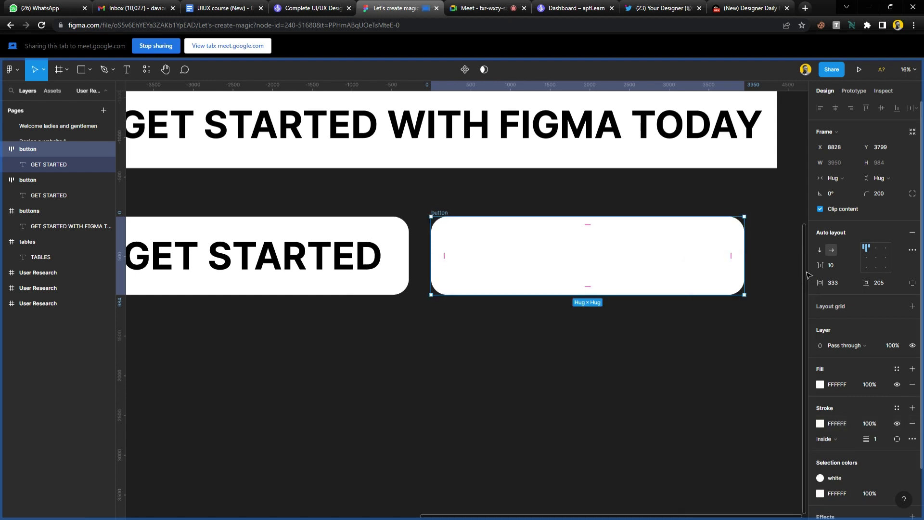
pyautogui.click(876, 257)
pyautogui.click(913, 384)
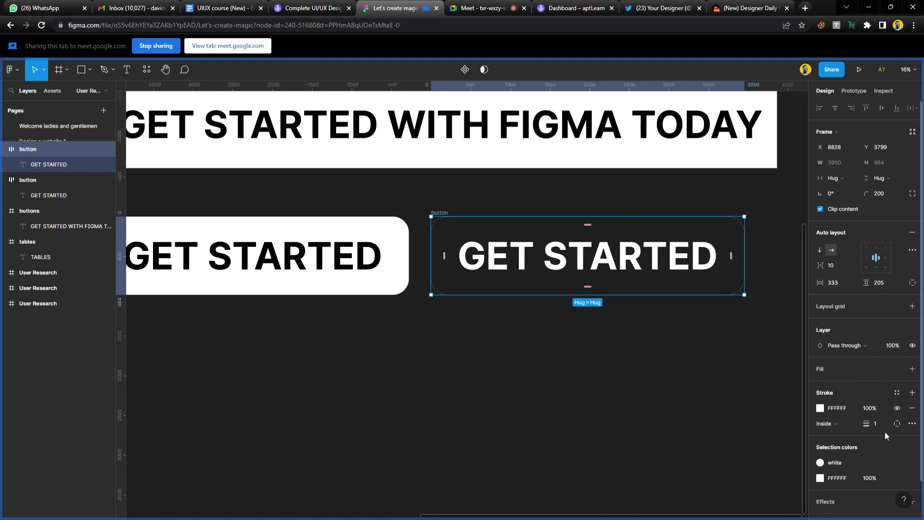
pyautogui.moveTo(866, 423)
pyautogui.mouseDown()
pyautogui.moveTo(907, 437)
pyautogui.moveTo(892, 437)
pyautogui.mouseUp()
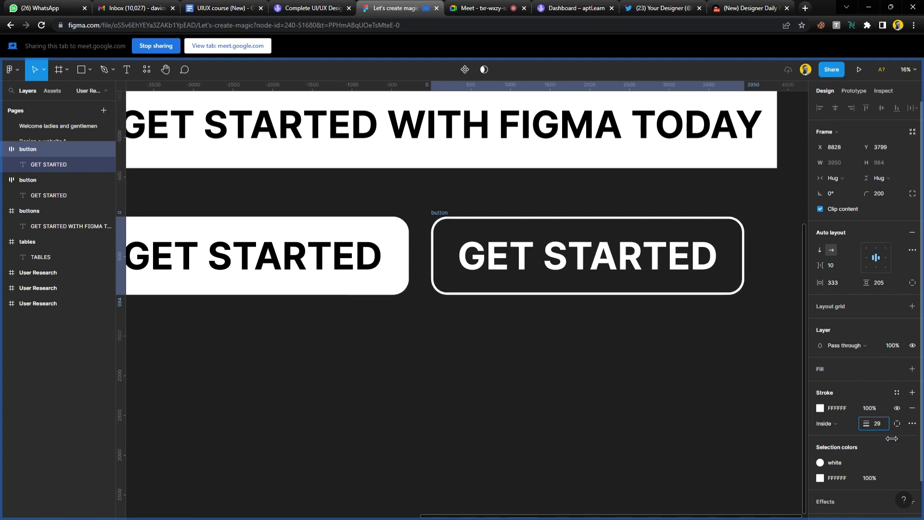
pyautogui.click(579, 332)
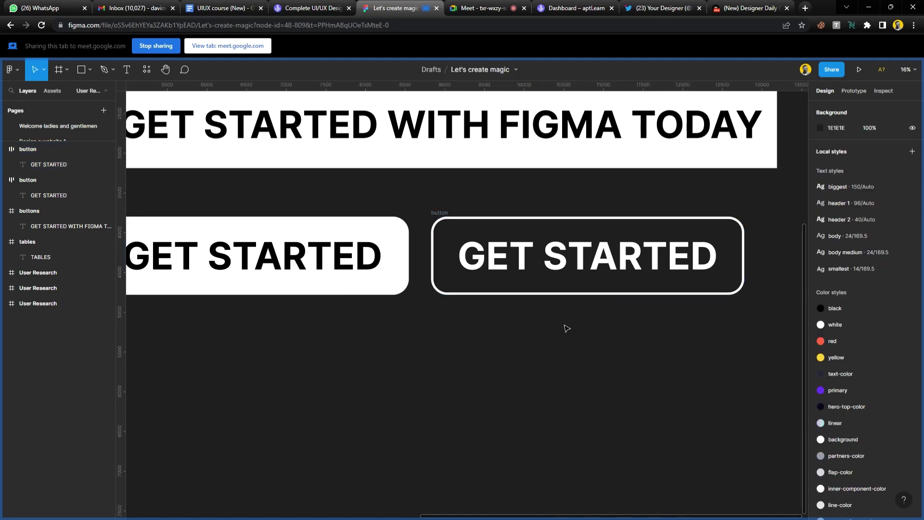
pyautogui.scroll(-2, 567, 328)
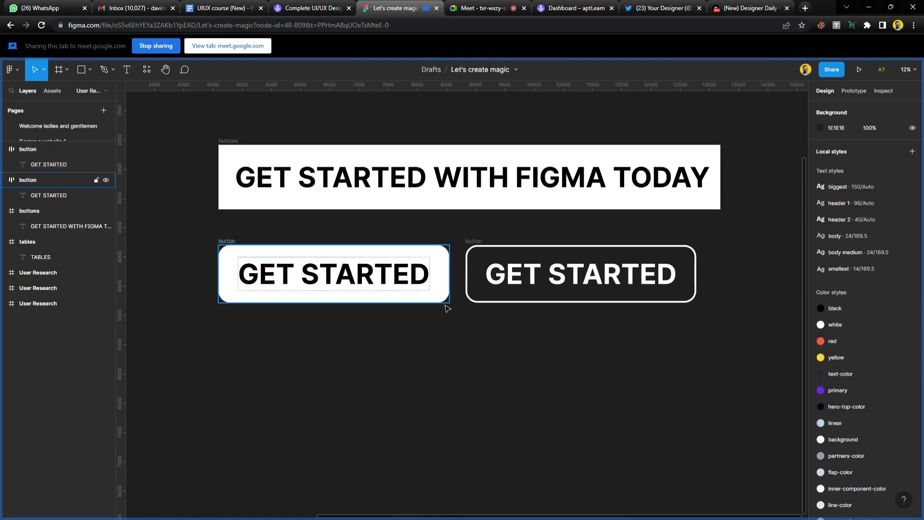
pyautogui.scroll(1, 406, 257)
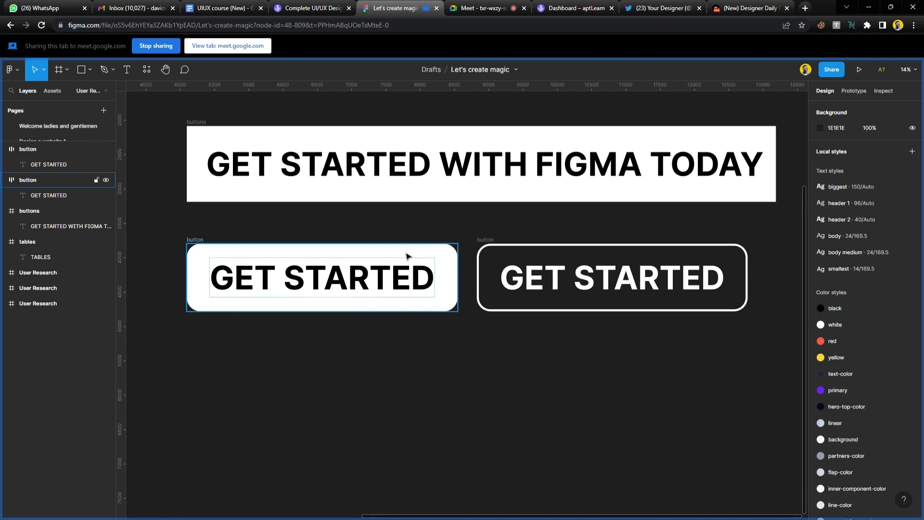
pyautogui.click(479, 8)
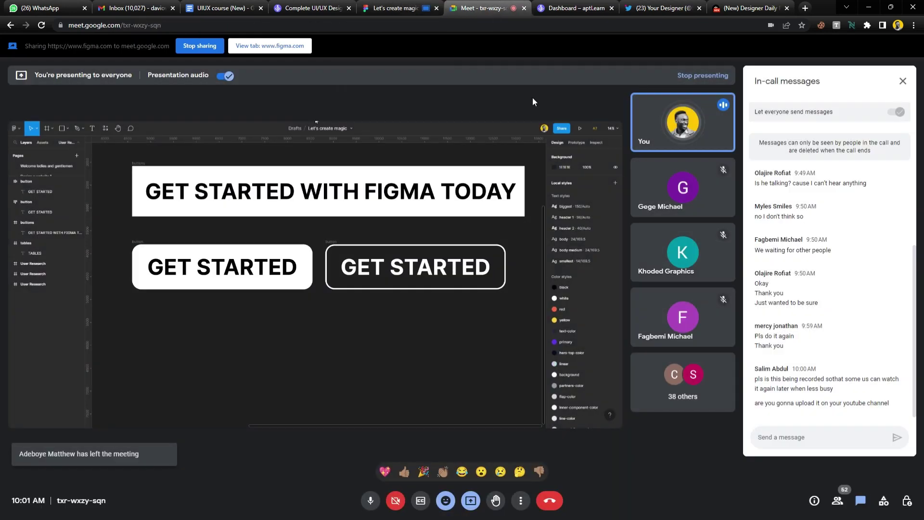
pyautogui.click(407, 8)
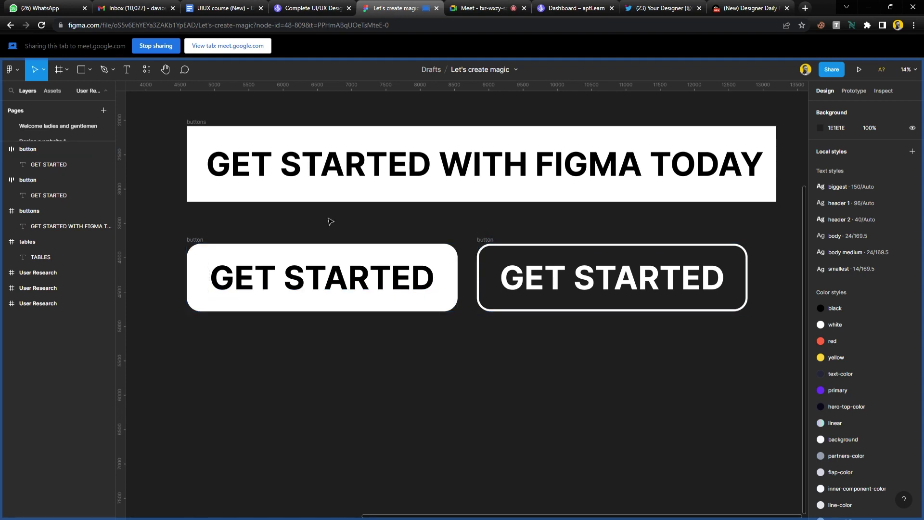
pyautogui.scroll(2, 433, 280)
pyautogui.scroll(-3, 433, 279)
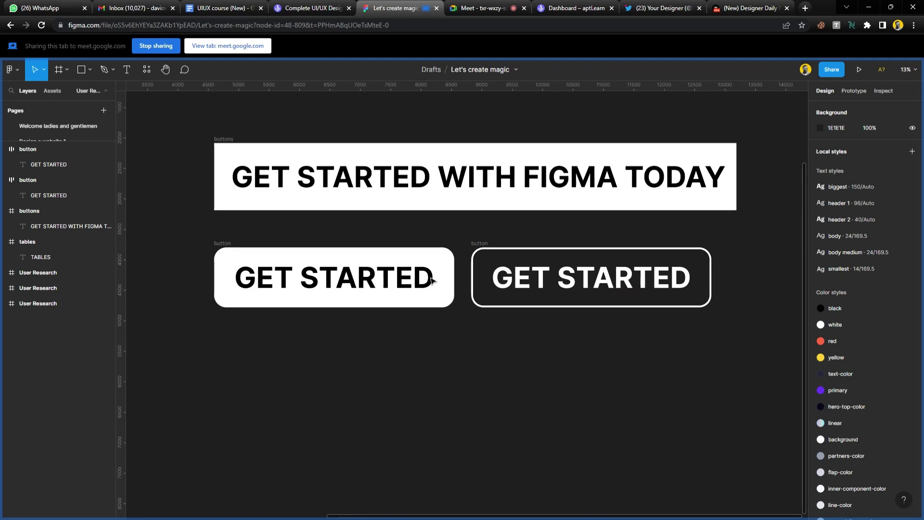
pyautogui.scroll(1, 432, 281)
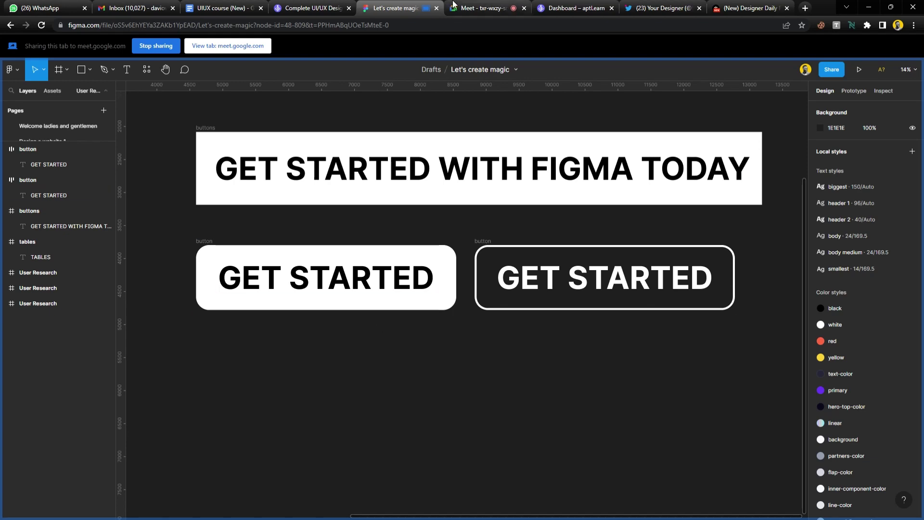
pyautogui.click(479, 8)
pyautogui.click(561, 112)
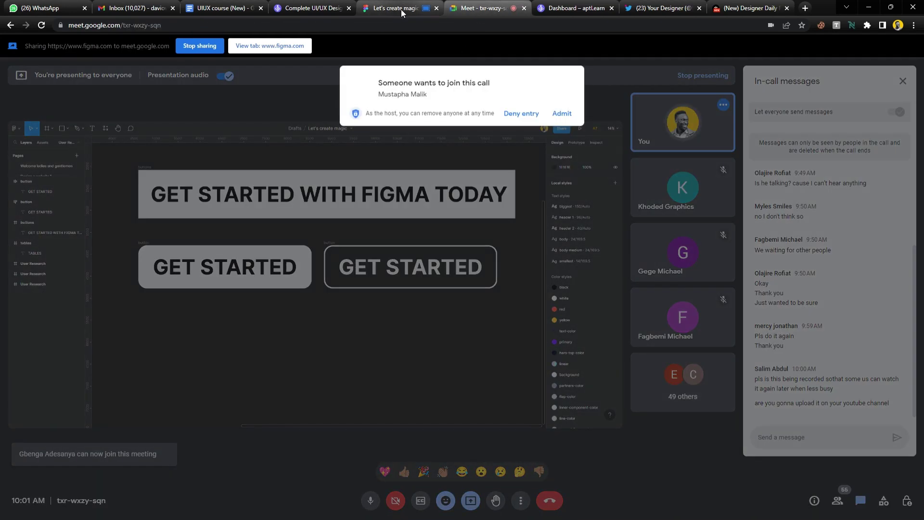
pyautogui.click(566, 115)
pyautogui.click(396, 7)
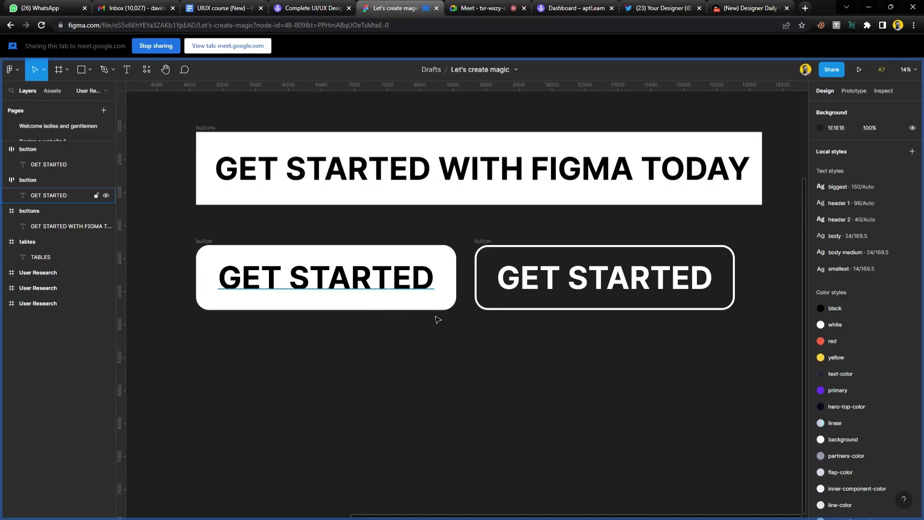
pyautogui.moveTo(486, 240); pyautogui.dragTo(230, 319)
pyautogui.press('Escape')
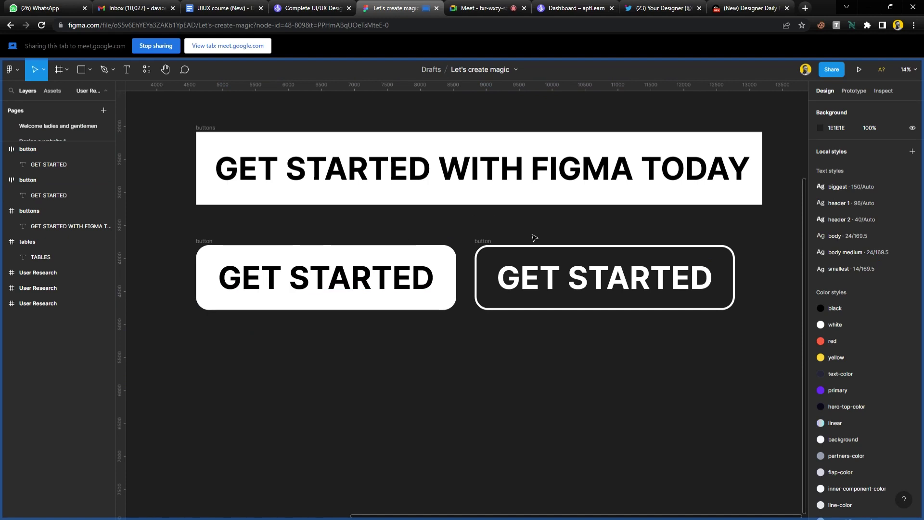
pyautogui.moveTo(157, 223); pyautogui.dragTo(787, 379)
pyautogui.press('Escape')
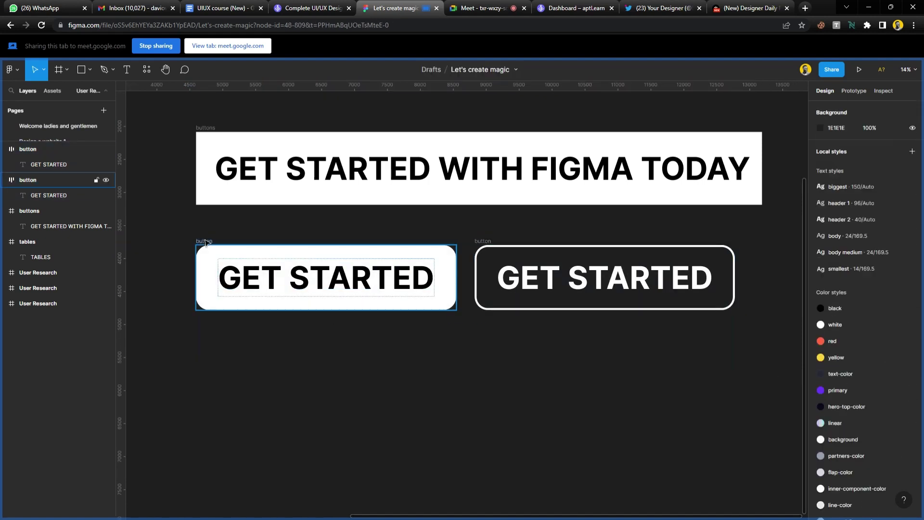
pyautogui.click(210, 244)
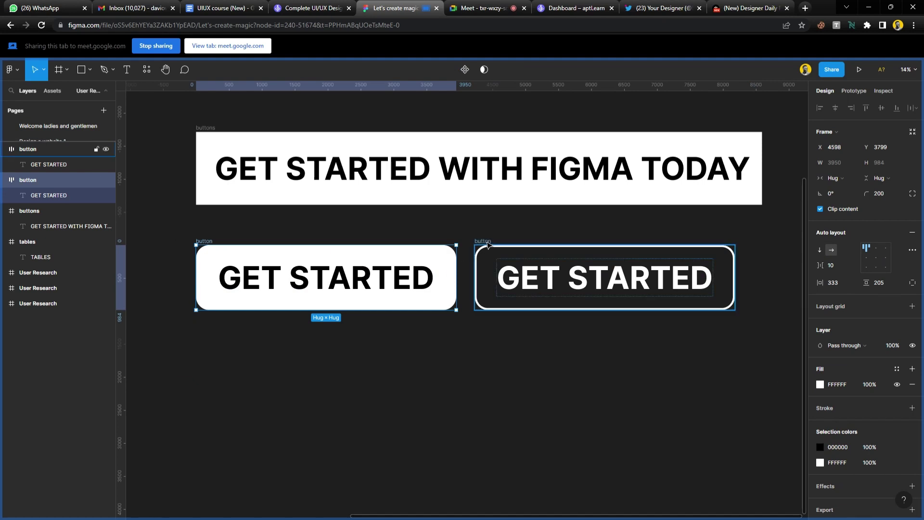
# Wrap both GET STARTED buttons in a new auto-layout Frame 15 with centre alignment.
pyautogui.keyDown('shift'); pyautogui.click(488, 245); pyautogui.keyUp('shift')
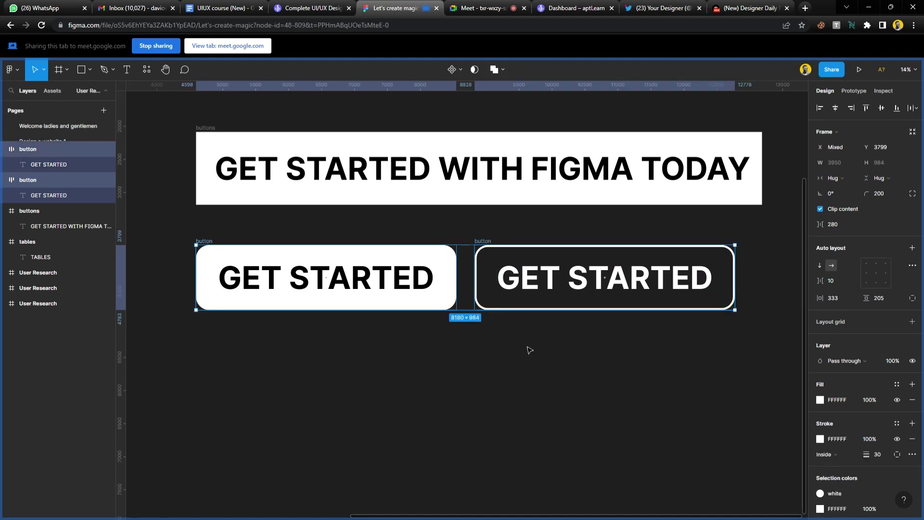
pyautogui.click(912, 249)
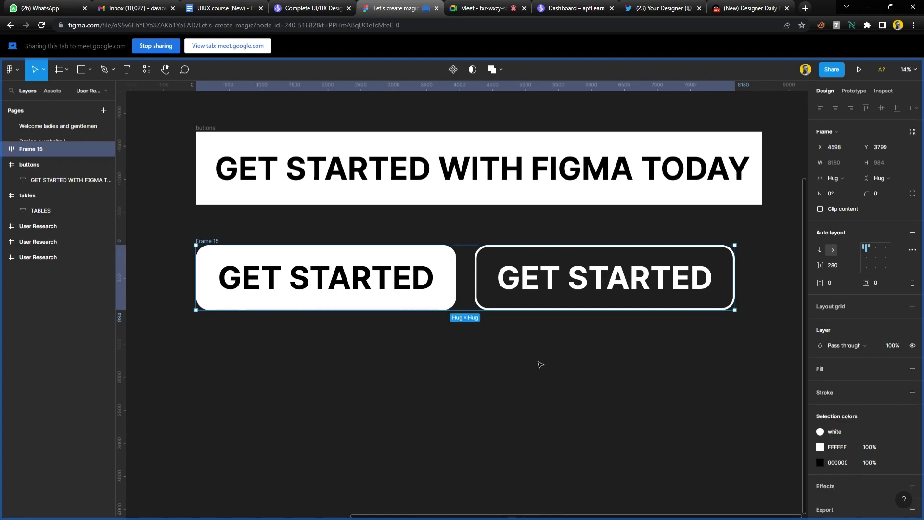
pyautogui.click(879, 256)
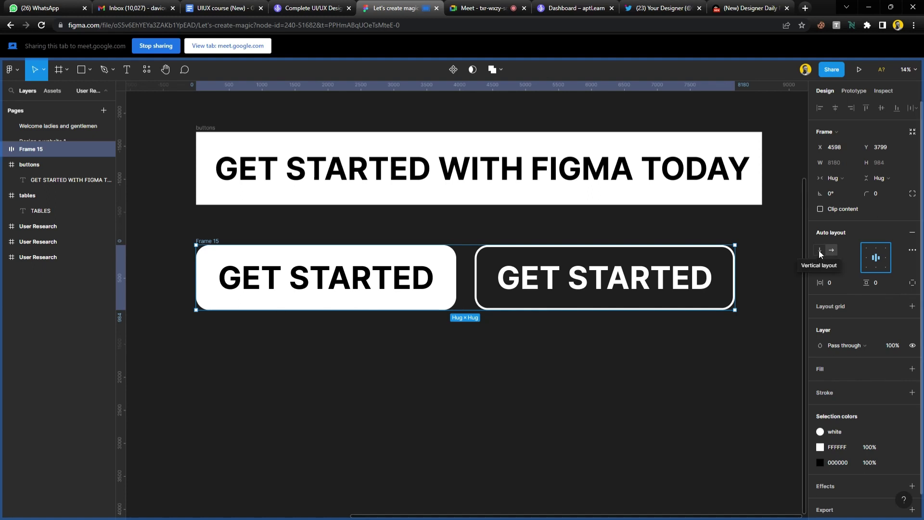
# Switch Frame 15 to vertical auto layout with 280 spacing and zoom to fit it.
pyautogui.click(819, 251)
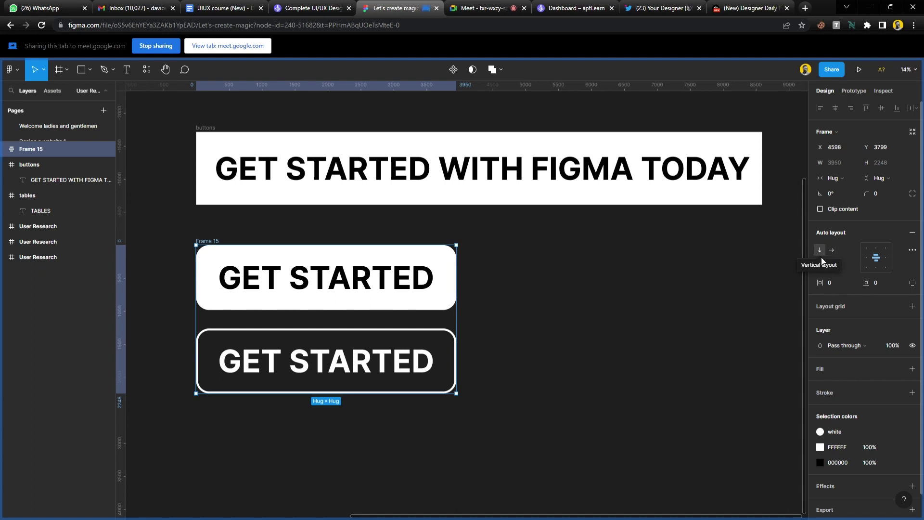
pyautogui.click(820, 254)
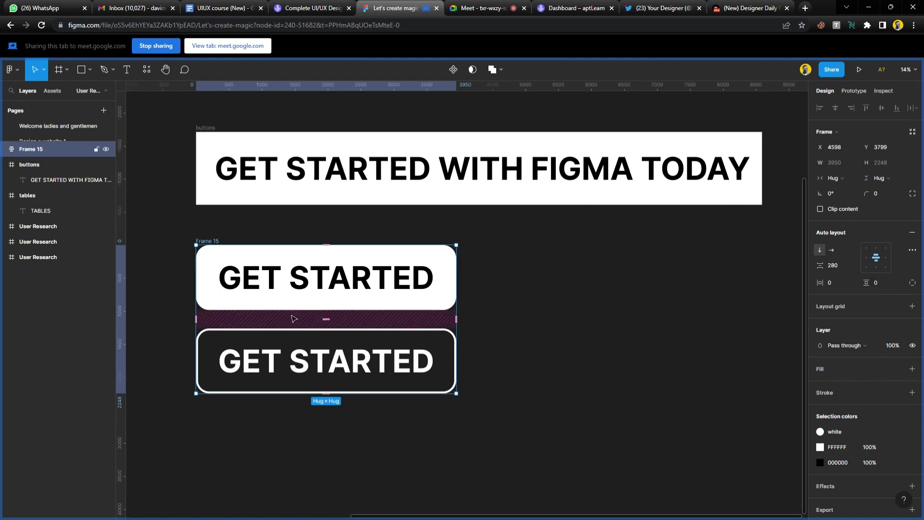
pyautogui.hotkey('shift', '2')
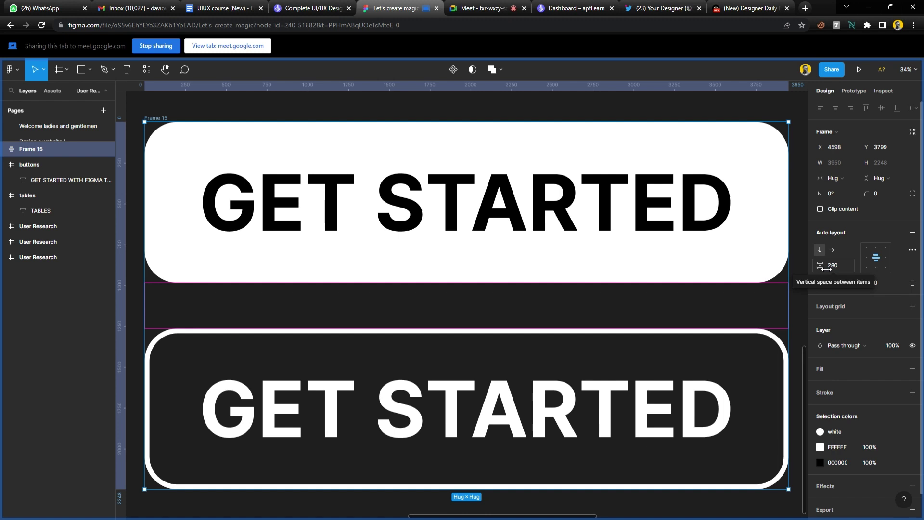
# Lower Frame 15's vertical spacing between the buttons from 280 to 214, giving 3950×2182.
pyautogui.moveTo(827, 268); pyautogui.dragTo(741, 269)
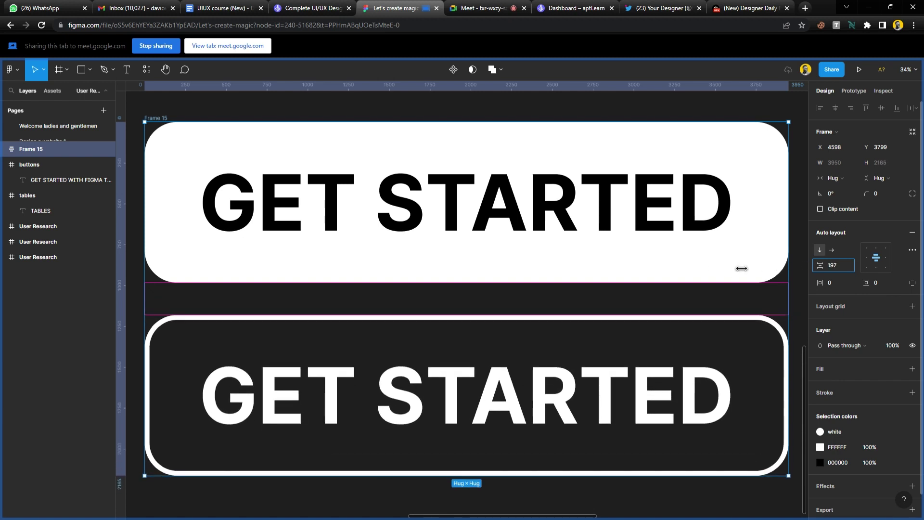
pyautogui.click(846, 270)
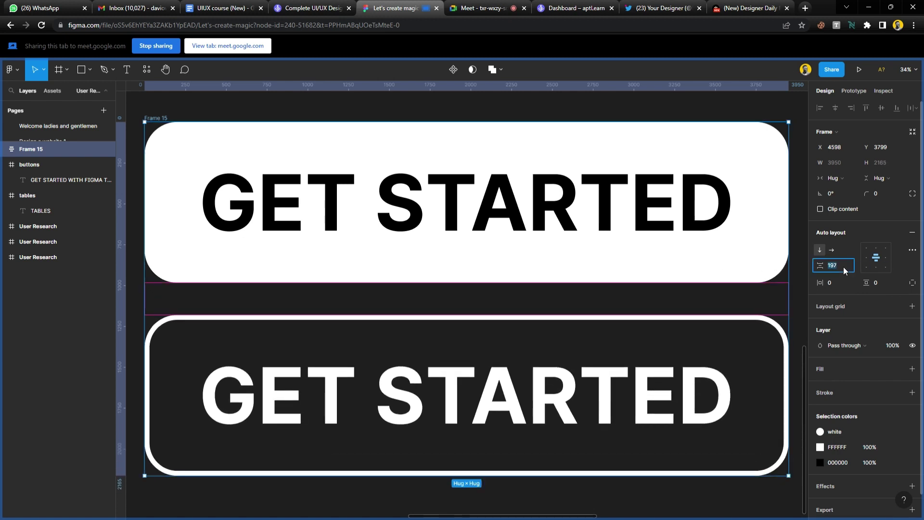
pyautogui.press('Down')
pyautogui.press('Down')
pyautogui.press('Down')
pyautogui.press('Down')
pyautogui.press('Down')
pyautogui.press('Down')
pyautogui.press('Down')
pyautogui.press('Down')
pyautogui.press('Down')
pyautogui.press('Down')
pyautogui.press('Down')
pyautogui.press('Down')
pyautogui.press('Down')
pyautogui.press('Down')
pyautogui.press('Down')
pyautogui.press('Down')
pyautogui.press('Down')
pyautogui.press('Down')
pyautogui.press('Down')
pyautogui.press('Down')
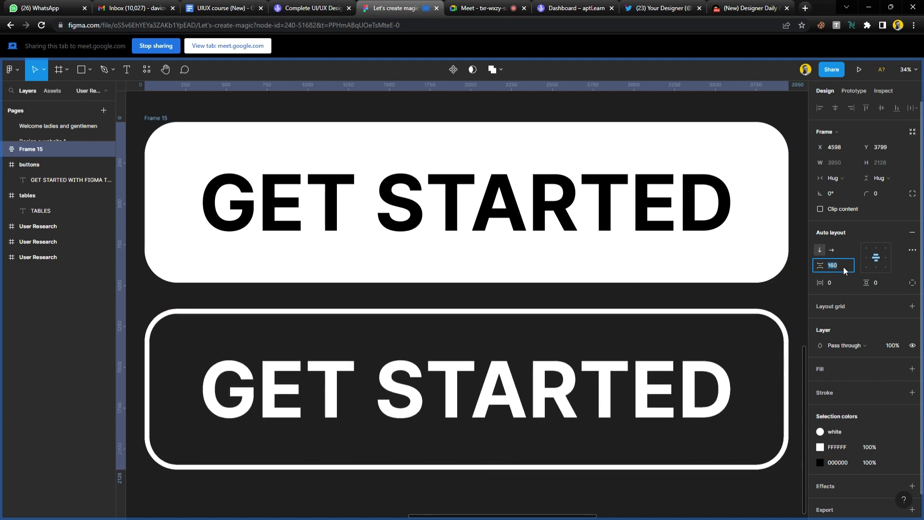
pyautogui.press('Down')
pyautogui.press('Down')
pyautogui.press('Down')
pyautogui.press('Down')
pyautogui.press('Down')
pyautogui.press('Down')
pyautogui.press('Down')
pyautogui.press('Down')
pyautogui.press('Down')
pyautogui.press('Down')
pyautogui.press('Down')
pyautogui.press('Down')
pyautogui.press('Down')
pyautogui.press('Down')
pyautogui.press('Down')
pyautogui.press('Down')
pyautogui.press('Down')
pyautogui.press('Down')
pyautogui.press('Down')
pyautogui.press('Down')
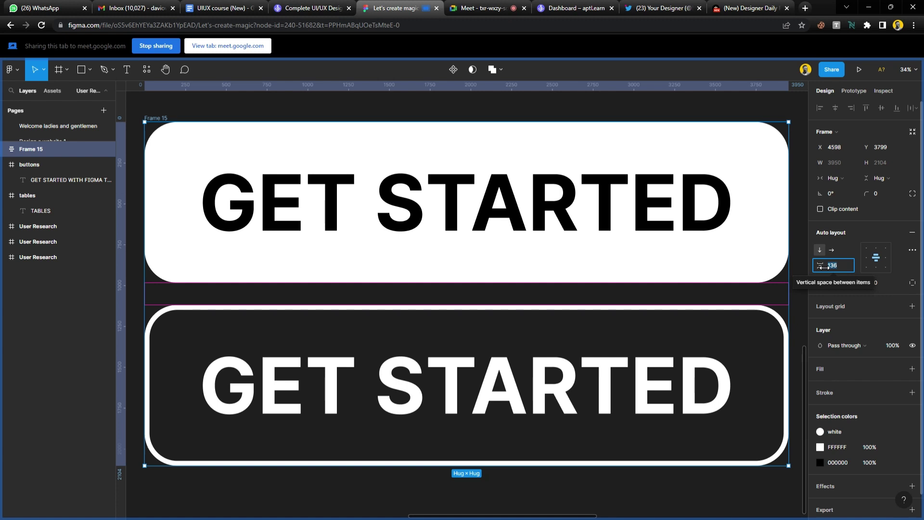
pyautogui.moveTo(823, 266); pyautogui.dragTo(895, 287)
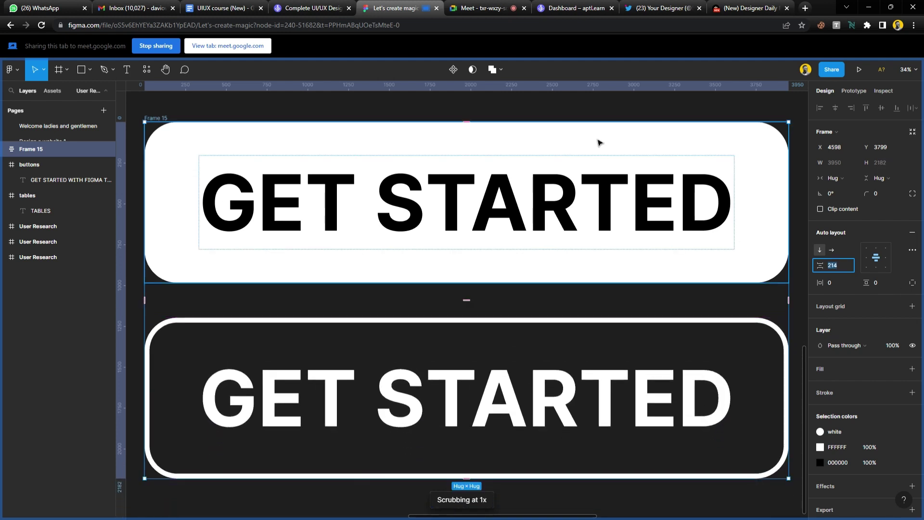
pyautogui.click(547, 103)
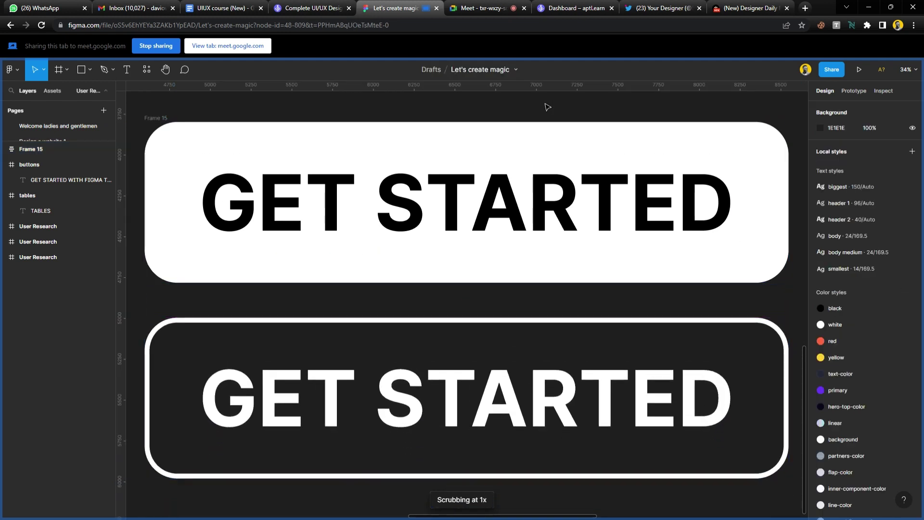
# Set Frame 15 to horizontal layout: filled button left, outlined right, 214 gap.
pyautogui.click(162, 119)
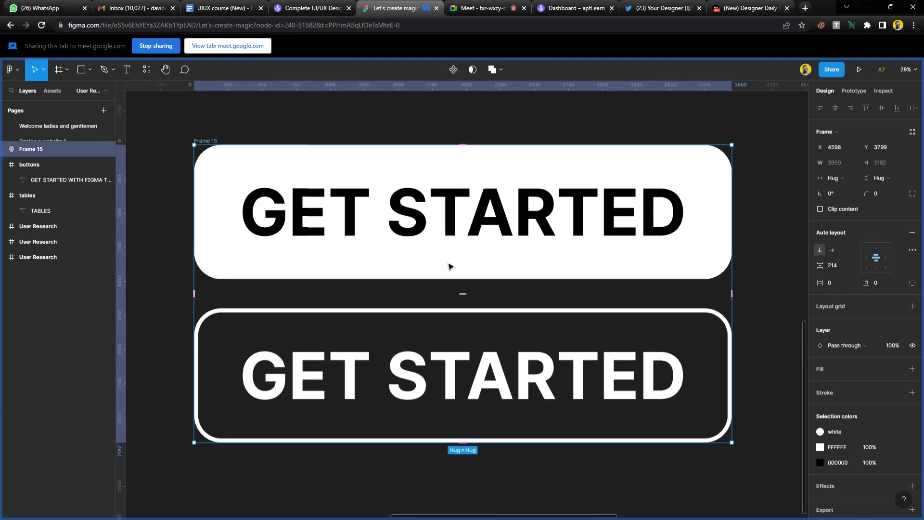
pyautogui.scroll(-5, 450, 266)
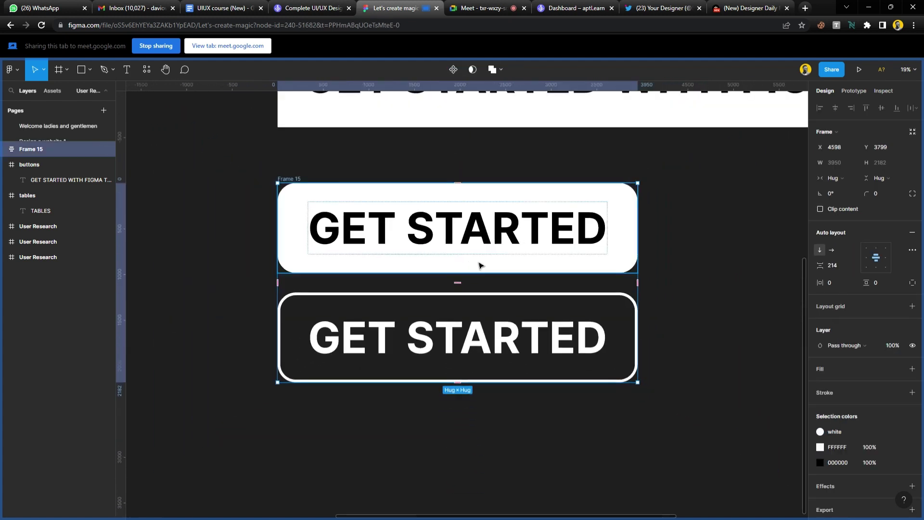
pyautogui.hscroll(2, 585, 440)
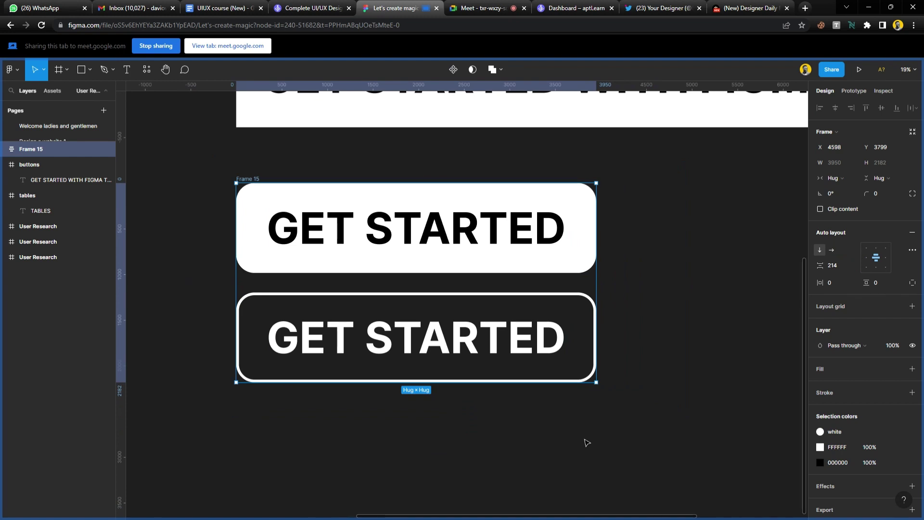
pyautogui.click(832, 251)
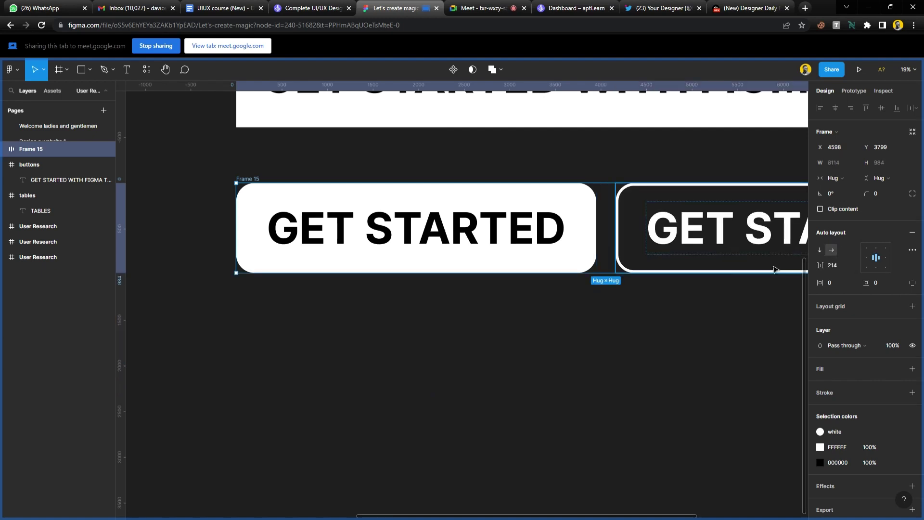
pyautogui.scroll(-1, 412, 348)
pyautogui.scroll(-3, 412, 348)
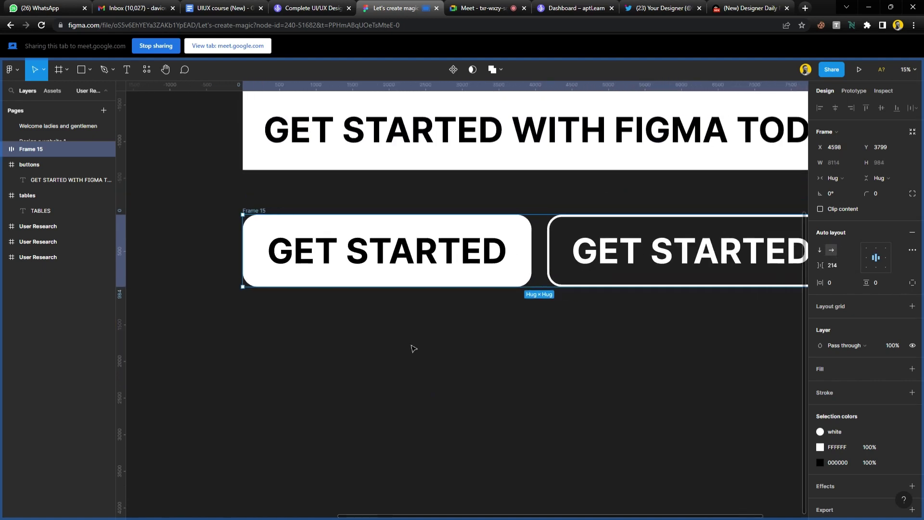
pyautogui.hscroll(3, 413, 348)
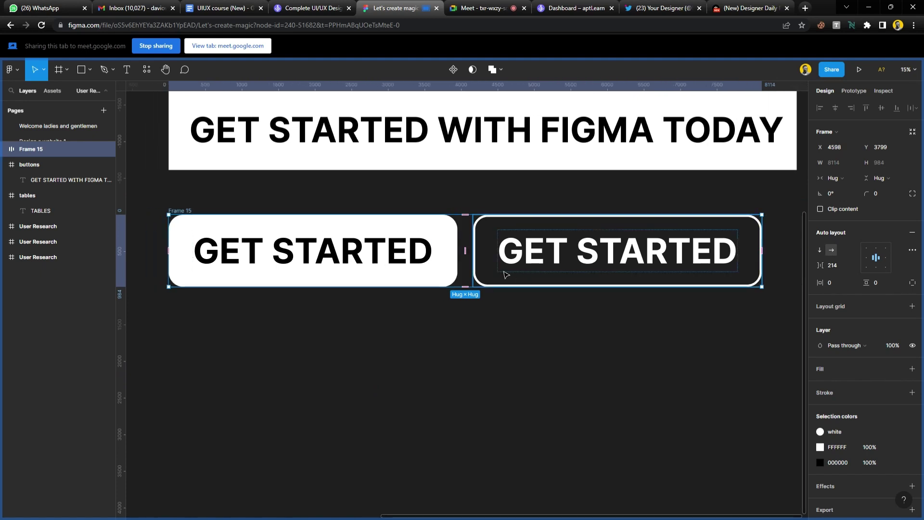
pyautogui.hscroll(-2, 505, 275)
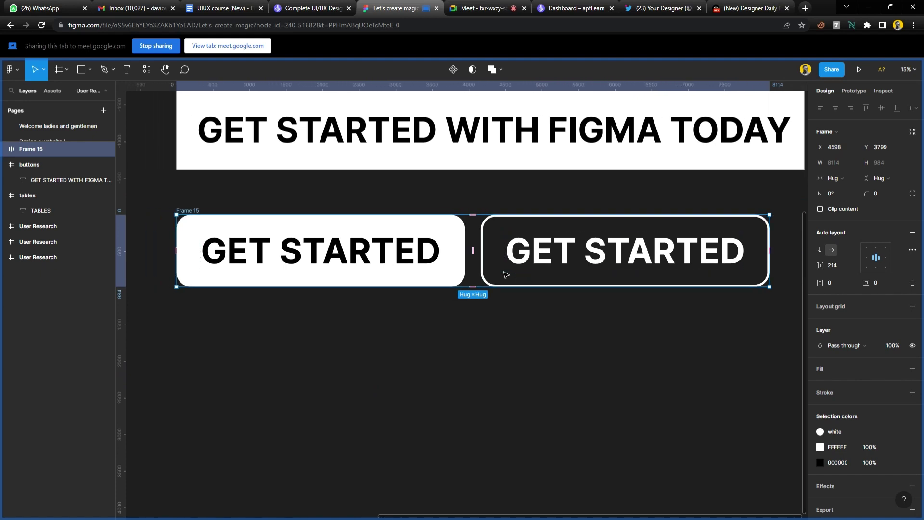
pyautogui.click(819, 250)
pyautogui.click(831, 250)
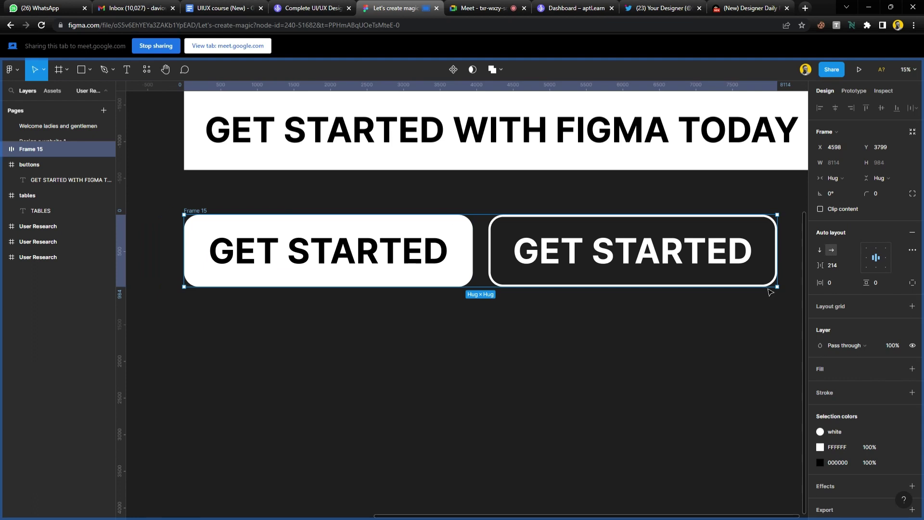
pyautogui.click(651, 345)
pyautogui.hscroll(-3, 477, 330)
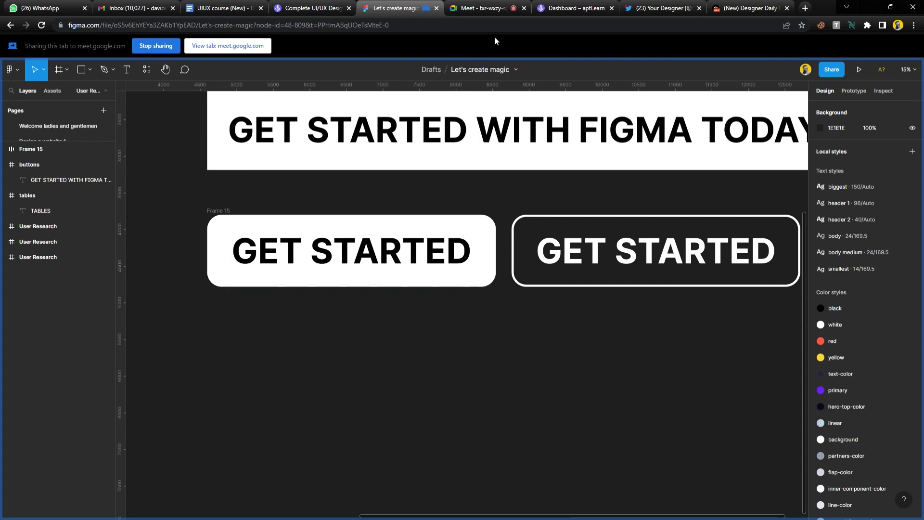
# Admit all waiting attendees in the Google Meet call and return to Figma.
pyautogui.click(484, 8)
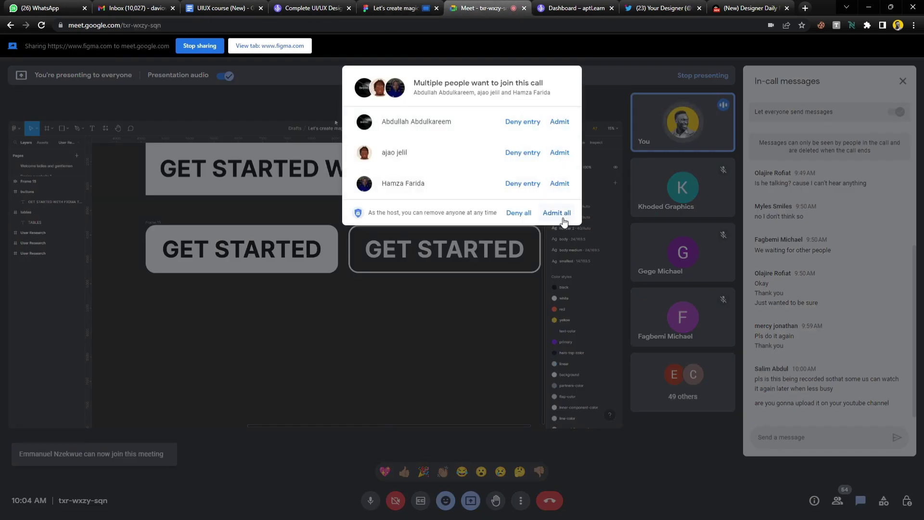
pyautogui.click(557, 213)
pyautogui.click(403, 9)
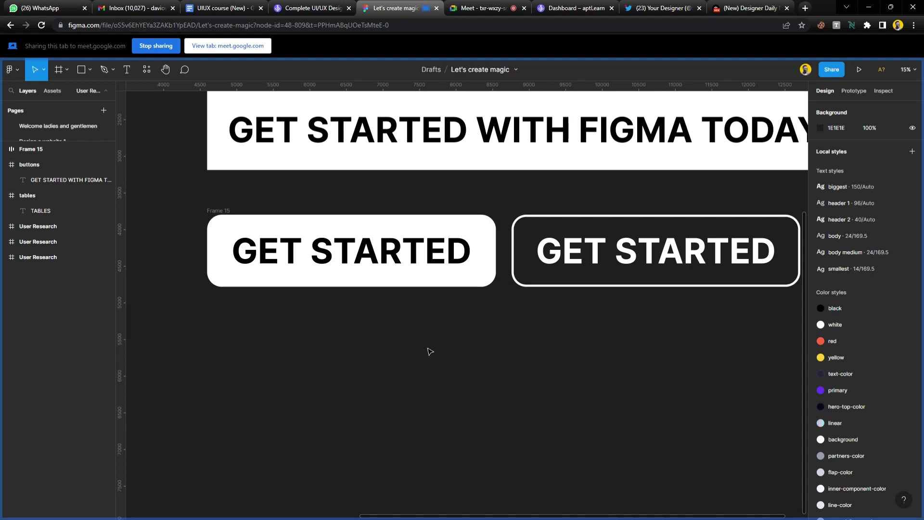
# Scroll the canvas to the empty area below the GET STARTED buttons.
pyautogui.scroll(2, 254, 363)
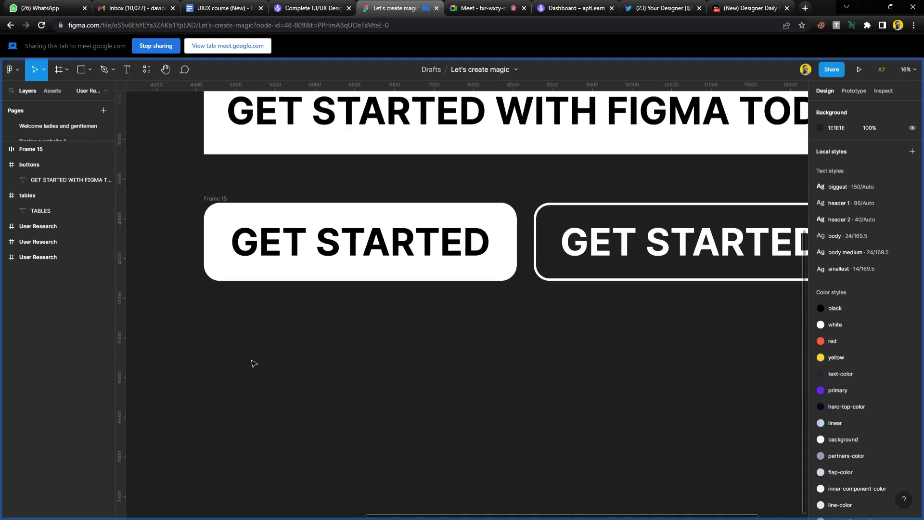
pyautogui.scroll(-2, 254, 363)
pyautogui.scroll(-2, 255, 364)
pyautogui.scroll(1, 254, 364)
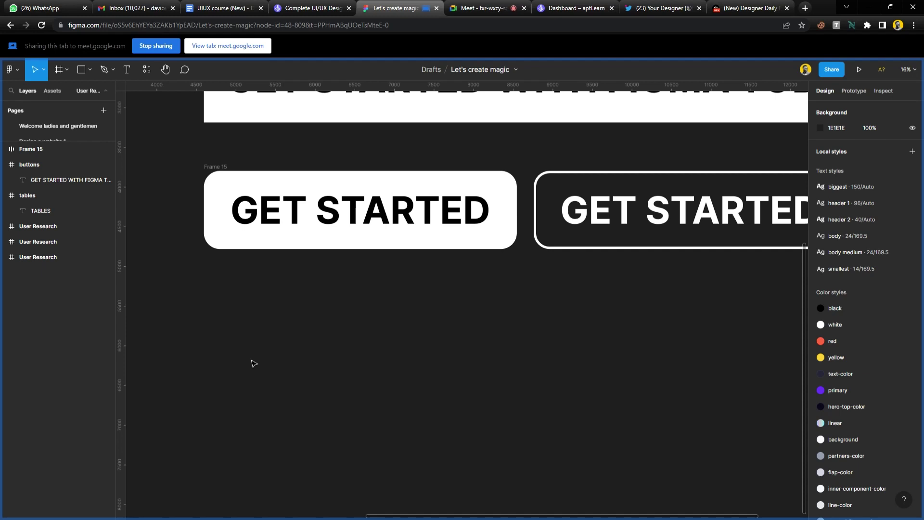
# Draw a grey 1501×1501 circle below the GET STARTED buttons with the Ellipse tool.
pyautogui.press('o')
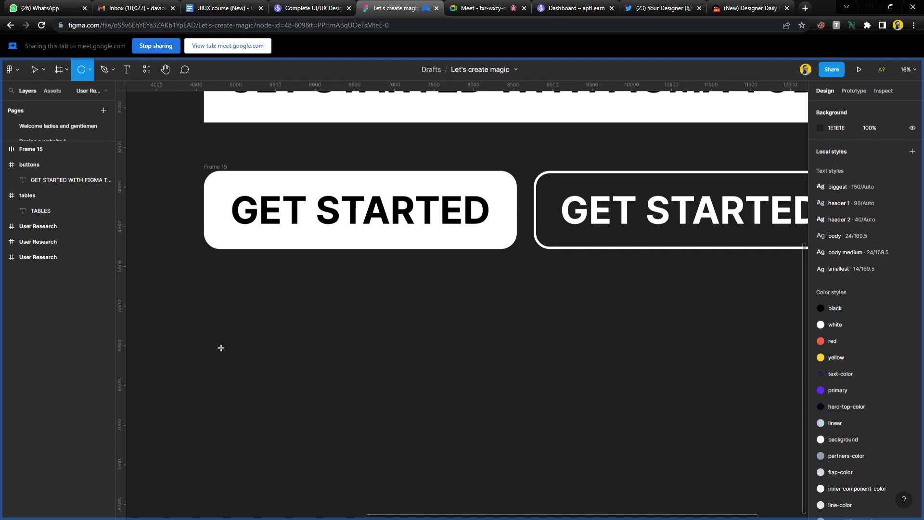
pyautogui.moveTo(214, 340); pyautogui.dragTo(301, 459)
pyautogui.scroll(-5, 301, 460)
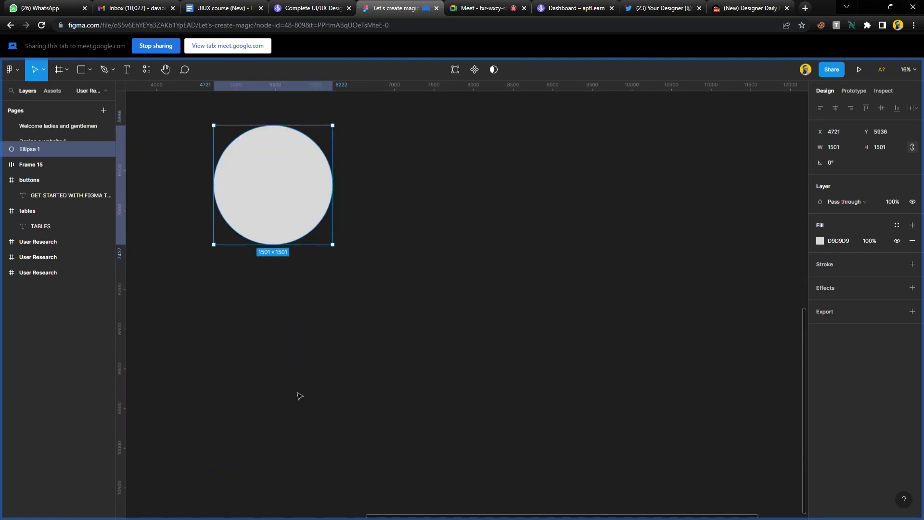
pyautogui.scroll(3, 299, 397)
pyautogui.scroll(3, 299, 366)
pyautogui.hscroll(-2, 299, 366)
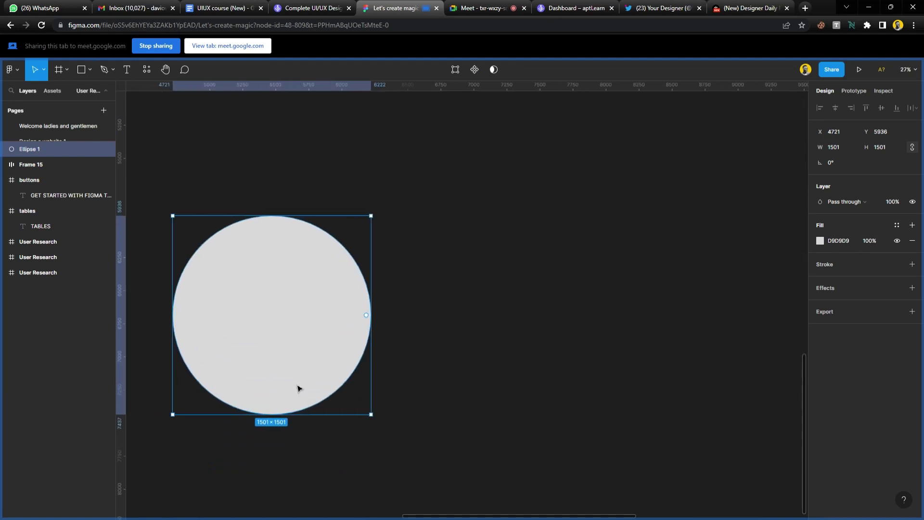
# Give the circle a white FFFFFF stroke of weight 115 positioned Outside, then move it up.
pyautogui.click(865, 264)
pyautogui.click(820, 280)
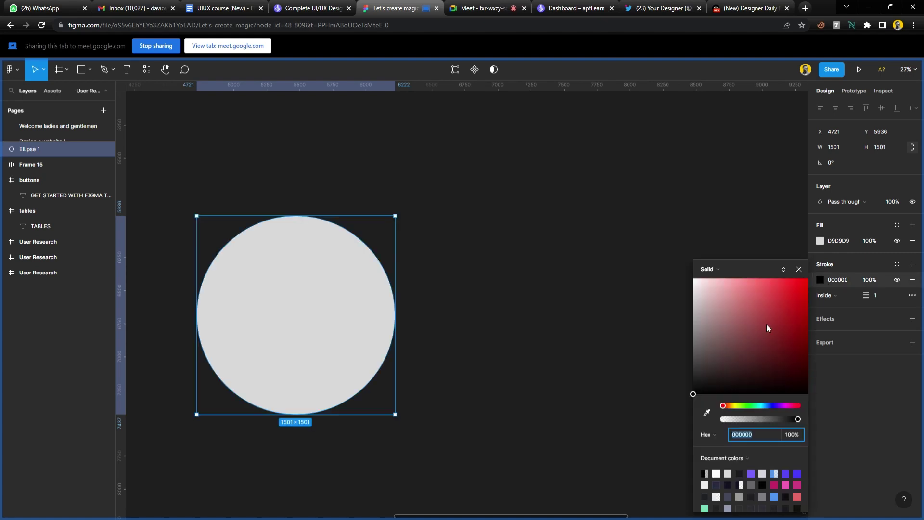
pyautogui.click(720, 484)
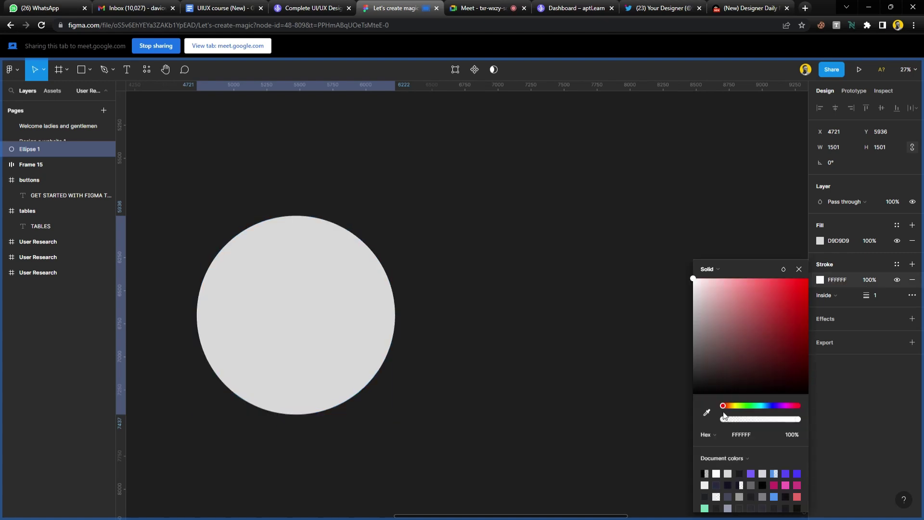
pyautogui.moveTo(866, 296)
pyautogui.mouseDown()
pyautogui.moveTo(905, 296)
pyautogui.moveTo(20, 312)
pyautogui.moveTo(51, 317)
pyautogui.mouseUp()
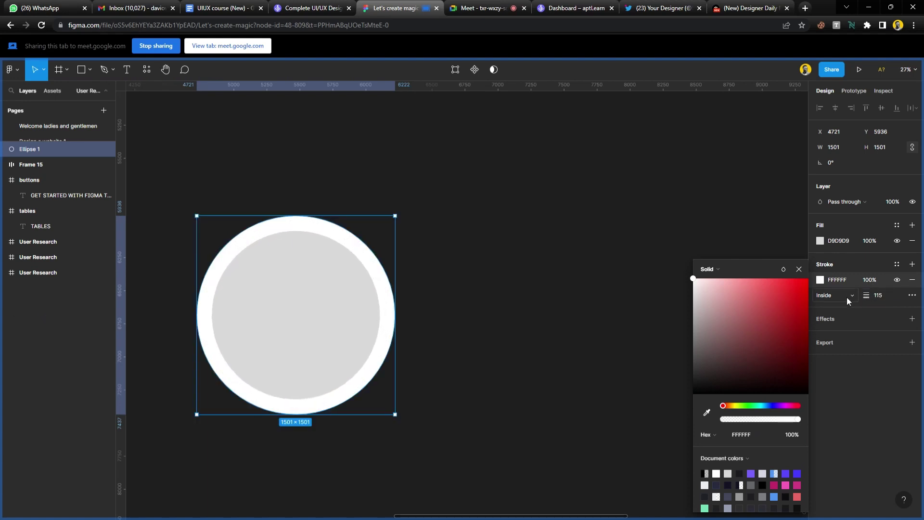
pyautogui.click(847, 297)
pyautogui.click(844, 306)
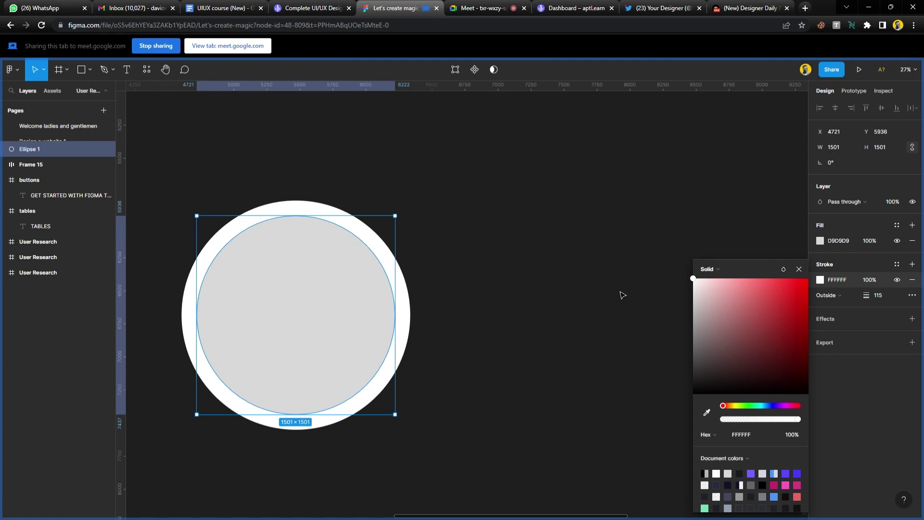
pyautogui.click(614, 291)
pyautogui.moveTo(277, 309); pyautogui.dragTo(281, 285)
# Run the Memojis plugin from Resources > Plugins on the selected ellipse.
pyautogui.click(148, 71)
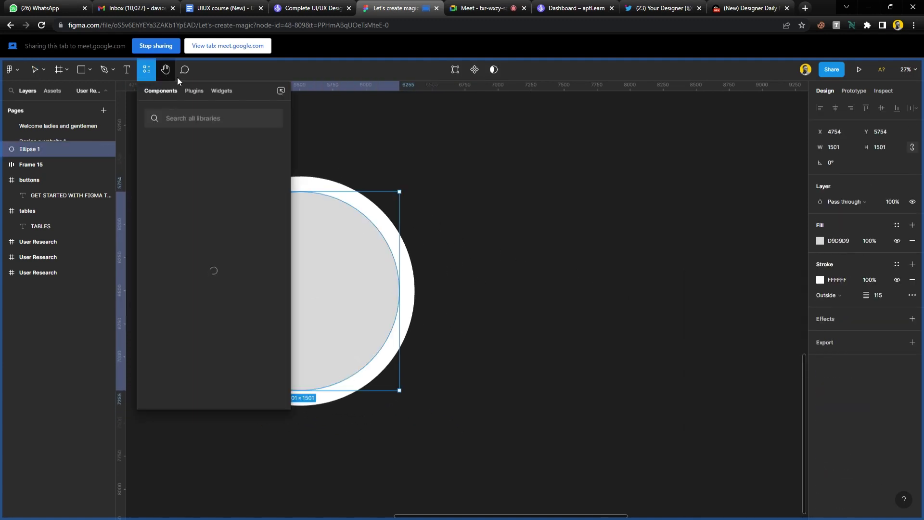
pyautogui.click(196, 90)
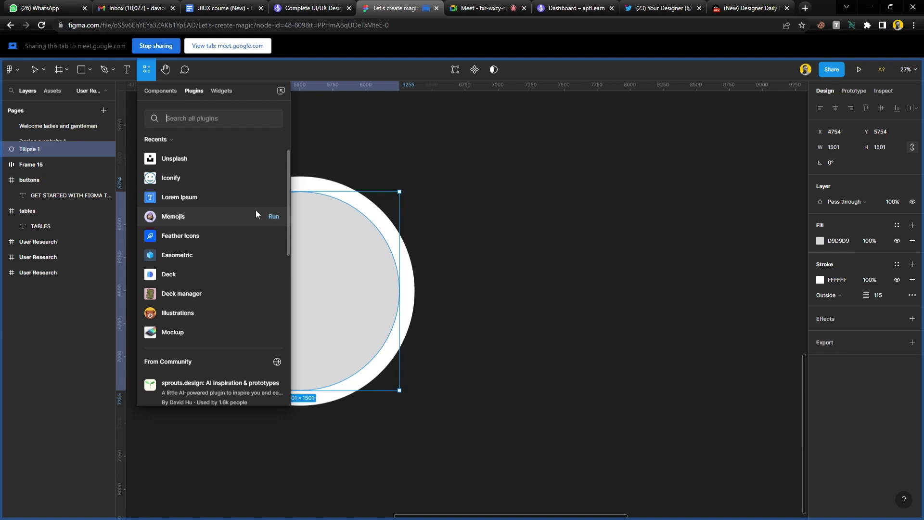
pyautogui.press('Escape')
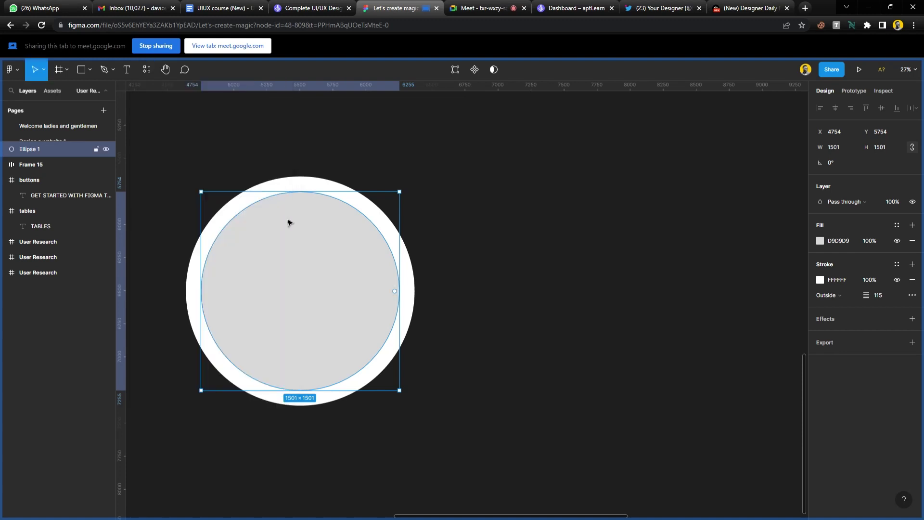
# Admit the person waiting to join the video call, then return to Figma.
pyautogui.click(499, 9)
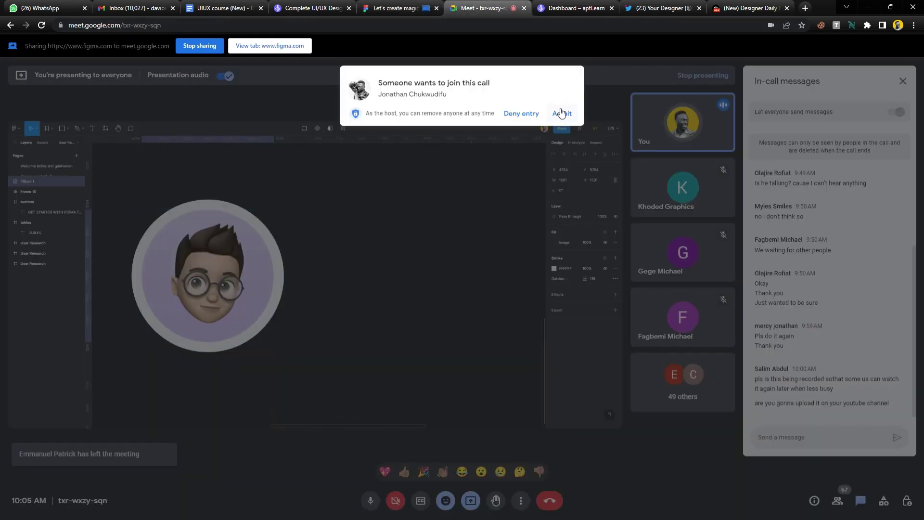
pyautogui.click(561, 114)
pyautogui.click(396, 7)
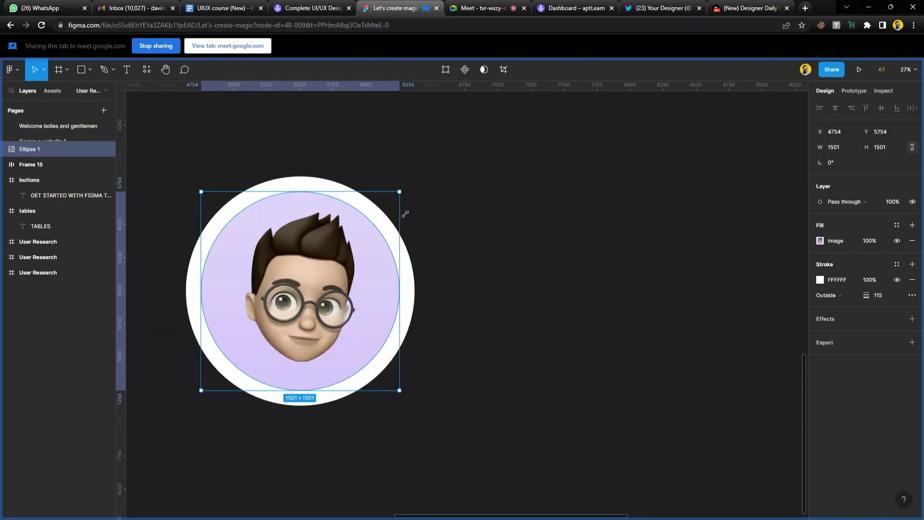
# Duplicate the avatar circle into a row of four and run Memojis on the new one.
pyautogui.moveTo(279, 282); pyautogui.dragTo(561, 283)
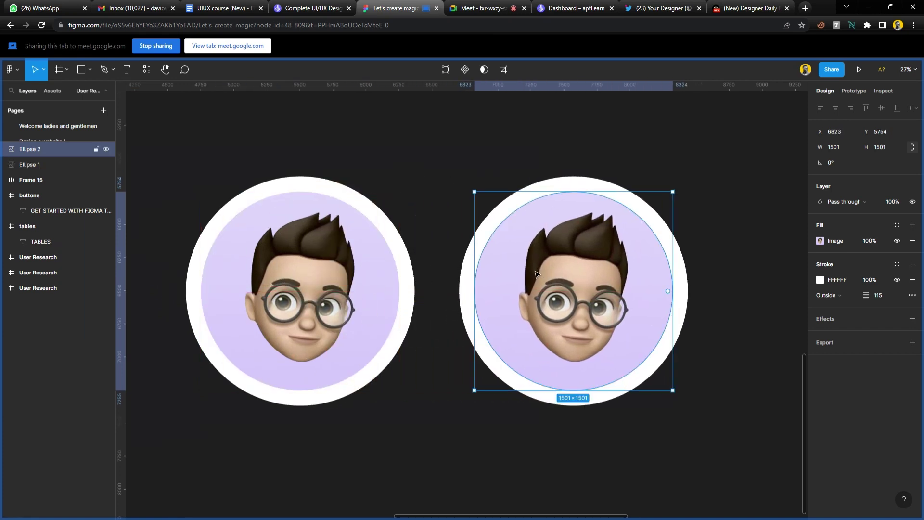
pyautogui.scroll(-3, 441, 276)
pyautogui.hscroll(3, 441, 275)
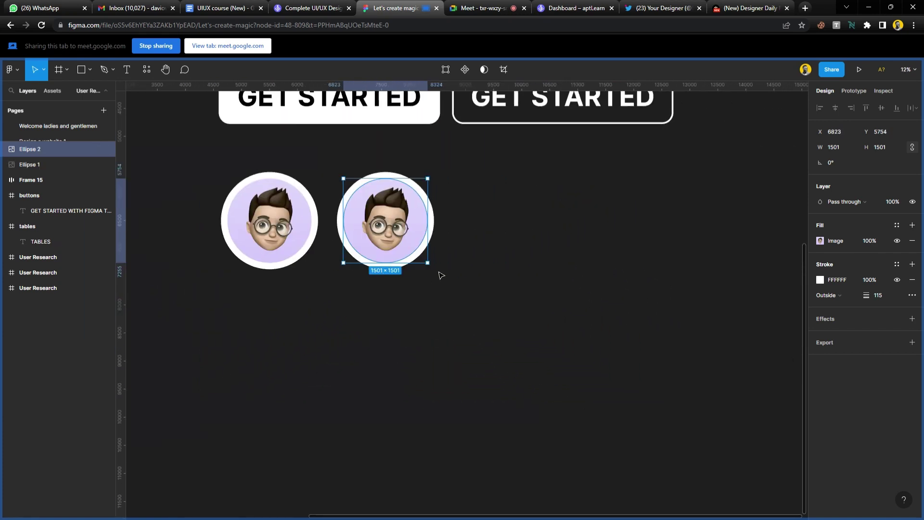
pyautogui.hotkey('ctrl', 'd')
pyautogui.hotkey('ctrl', 'd')
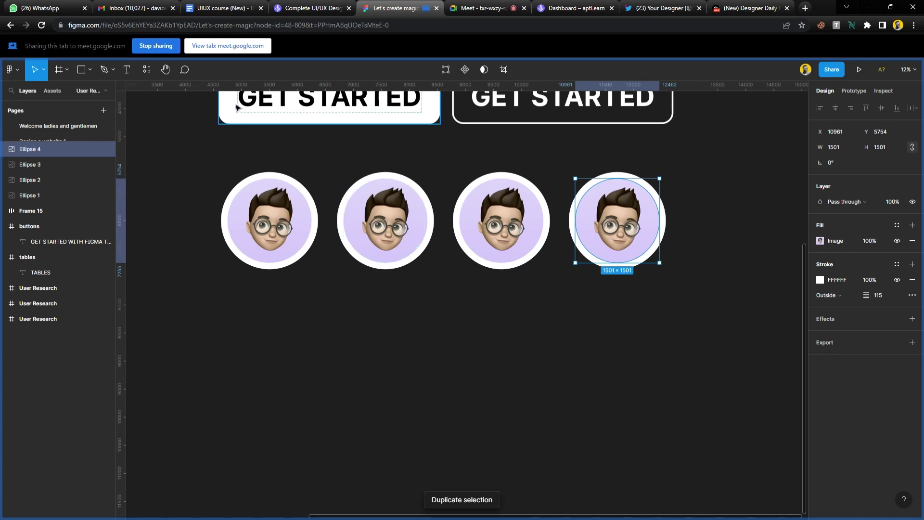
pyautogui.click(147, 69)
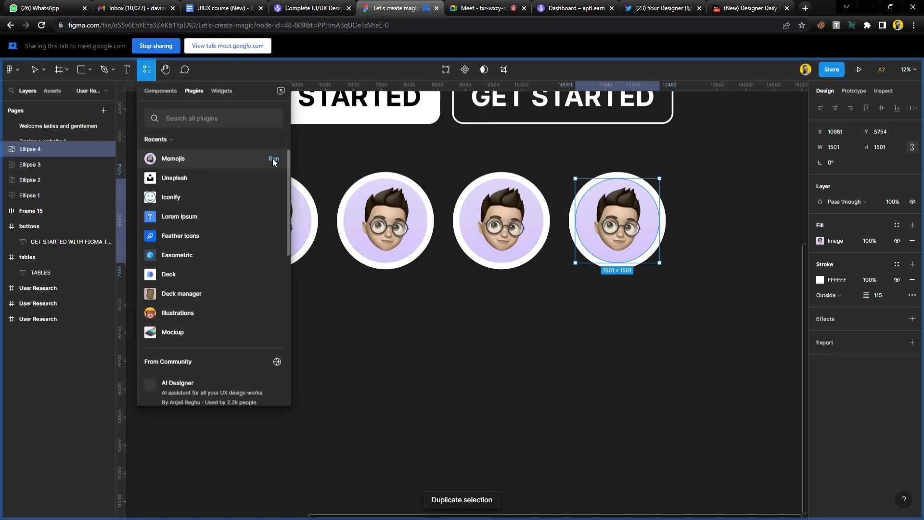
pyautogui.click(273, 160)
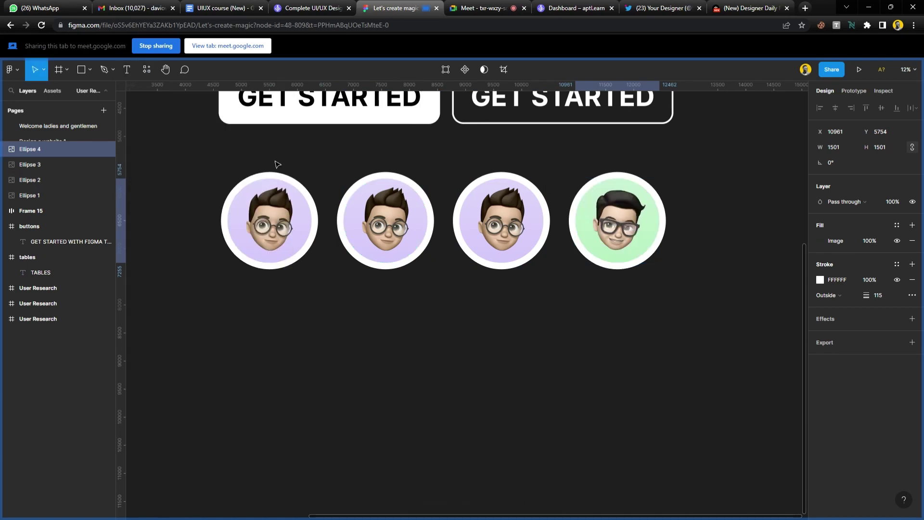
# Refill Ellipse 3 and Ellipse 2 with new Memojis, a light-blue one and a winking green one.
pyautogui.click(496, 218)
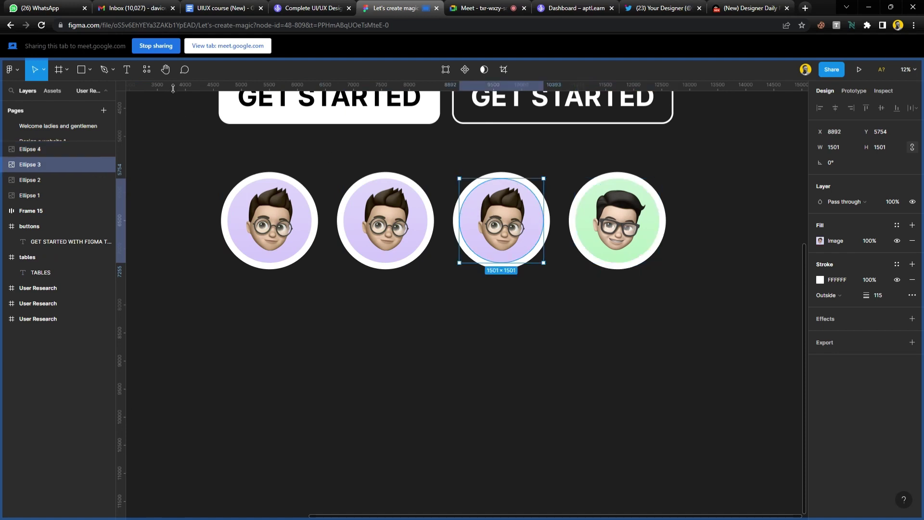
pyautogui.click(148, 70)
pyautogui.click(275, 159)
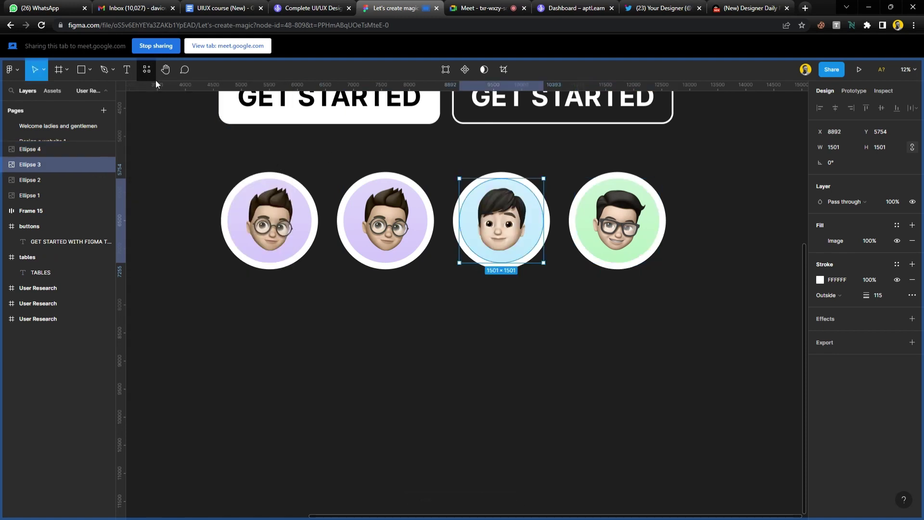
pyautogui.click(388, 213)
pyautogui.click(147, 69)
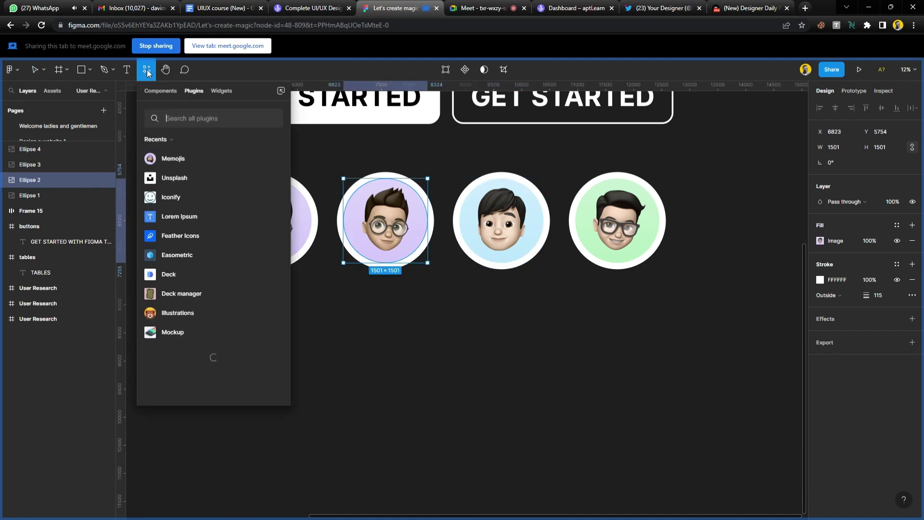
pyautogui.click(278, 158)
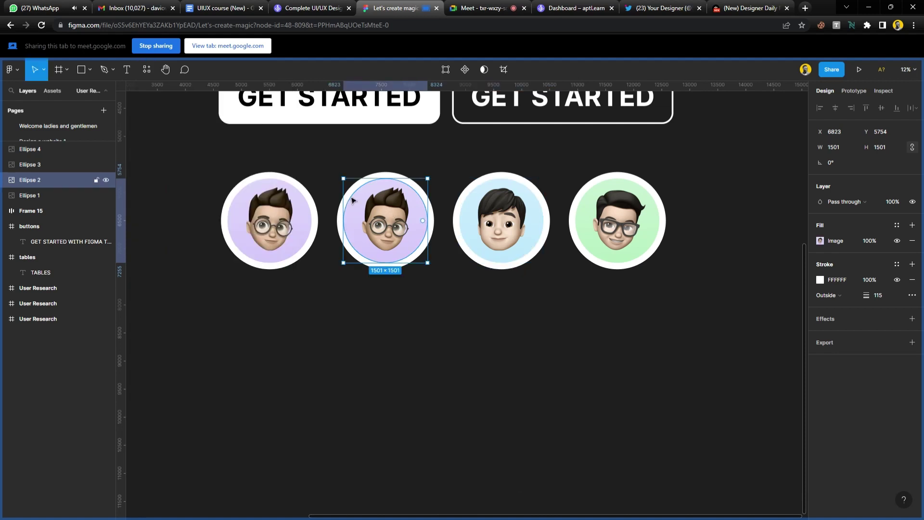
pyautogui.hotkey('ctrl', 'alt', 'p')
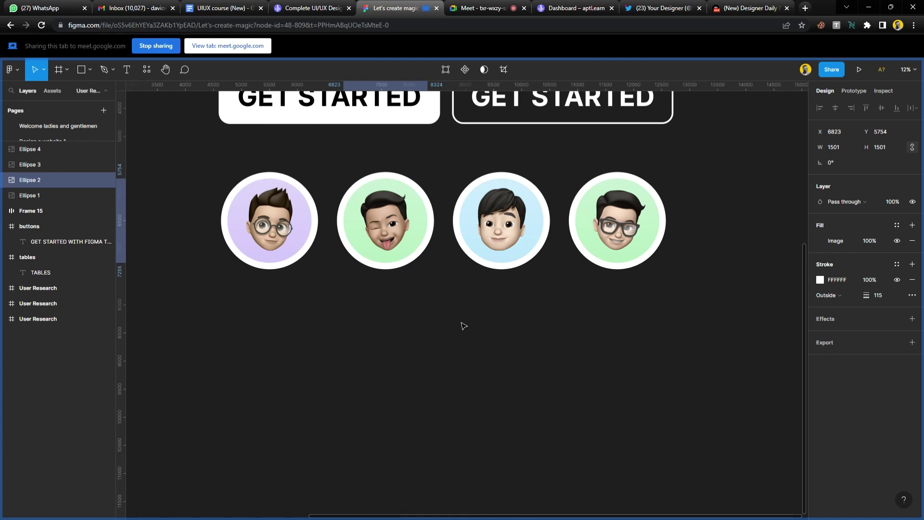
pyautogui.click(463, 326)
pyautogui.scroll(1, 459, 324)
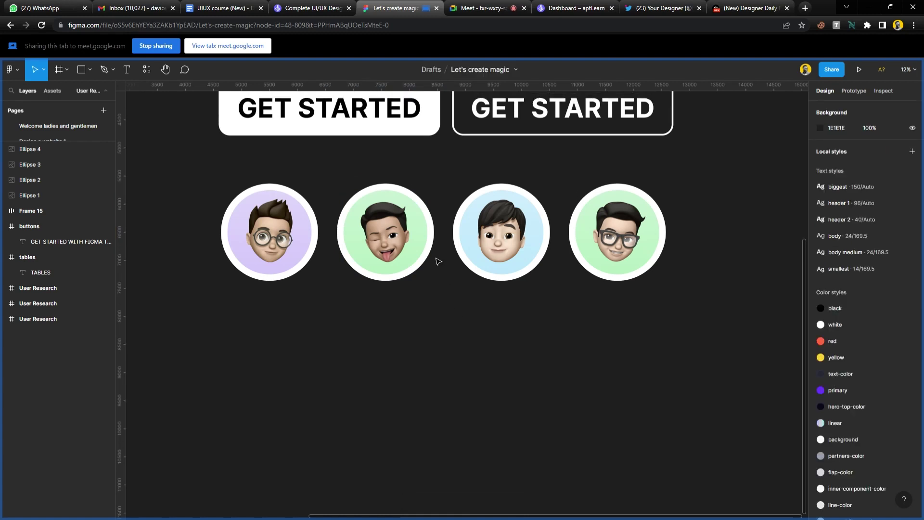
# Try sliding the avatar circles into an overlap, then undo to restore their even spacing.
pyautogui.scroll(2, 438, 261)
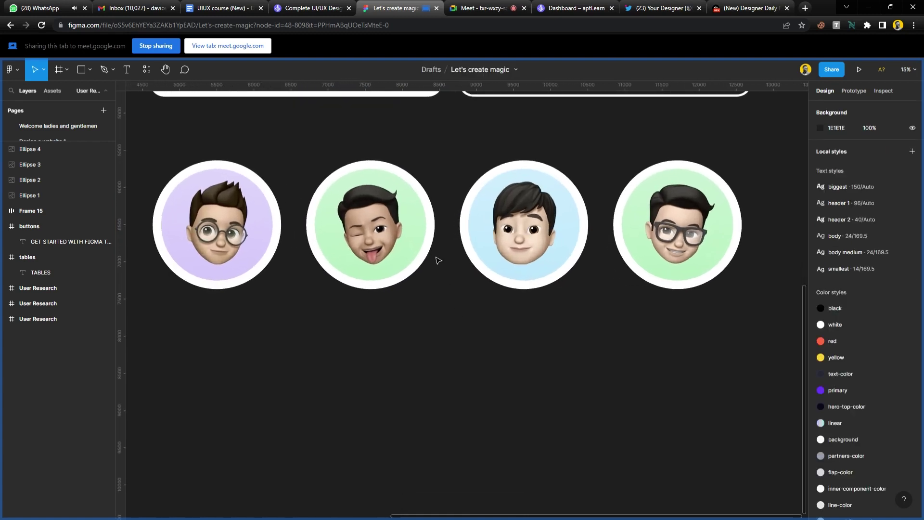
pyautogui.click(385, 234)
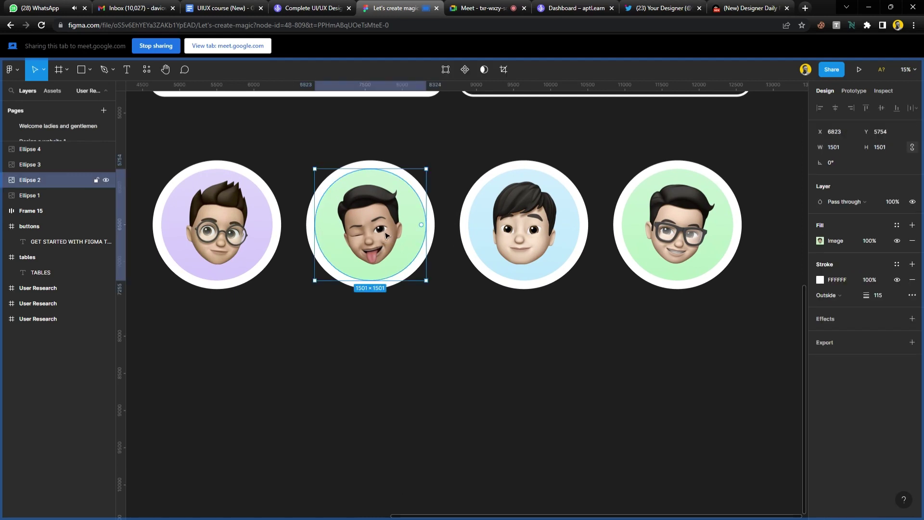
pyautogui.moveTo(385, 234); pyautogui.dragTo(323, 235)
pyautogui.moveTo(548, 226); pyautogui.dragTo(403, 222)
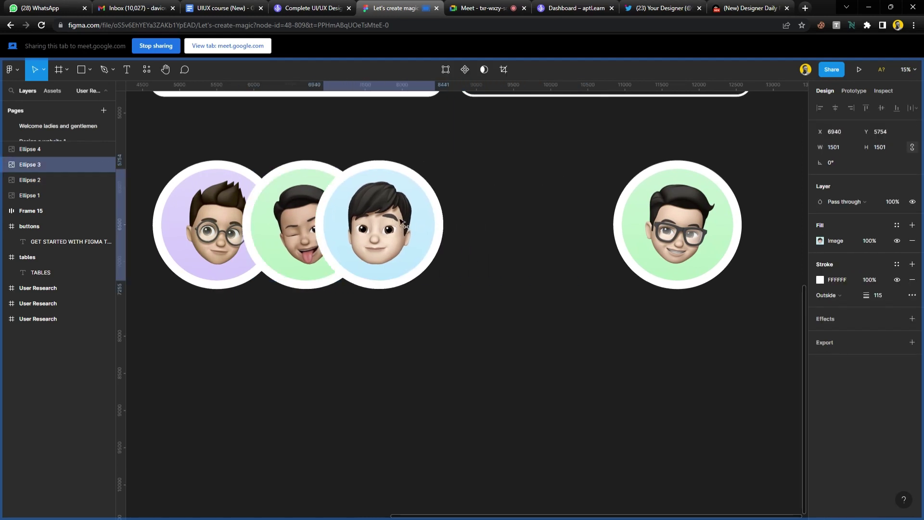
pyautogui.moveTo(726, 222); pyautogui.dragTo(509, 223)
pyautogui.click(625, 266)
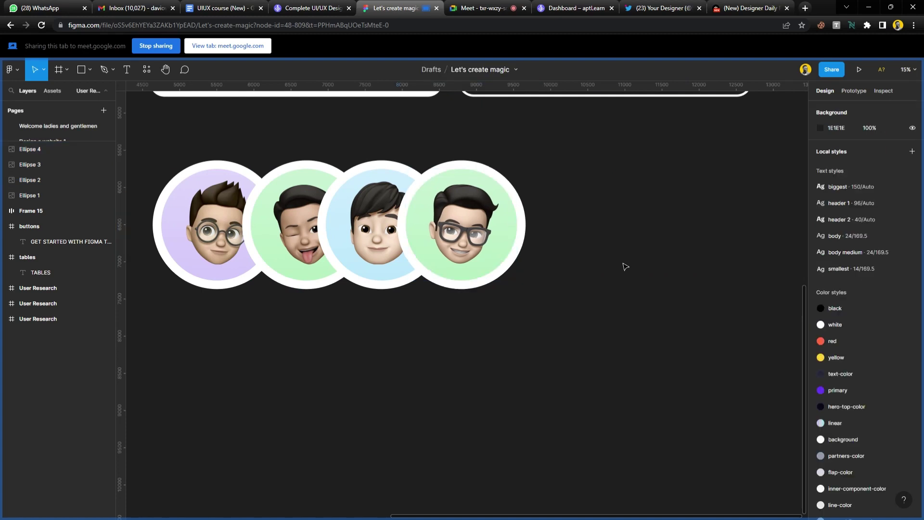
pyautogui.hotkey('ctrl', 'z')
pyautogui.hotkey('ctrl', 'z')
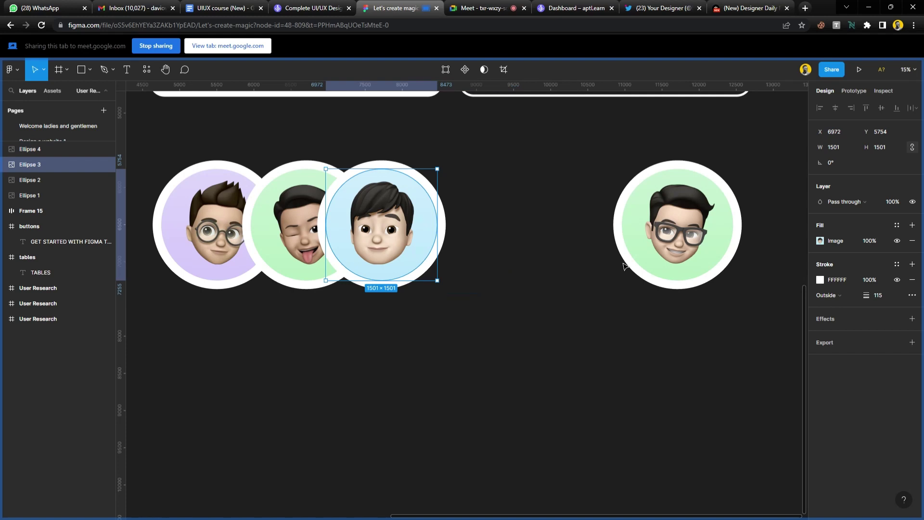
pyautogui.hotkey('ctrl', 'z')
pyautogui.hotkey('ctrl', 'z')
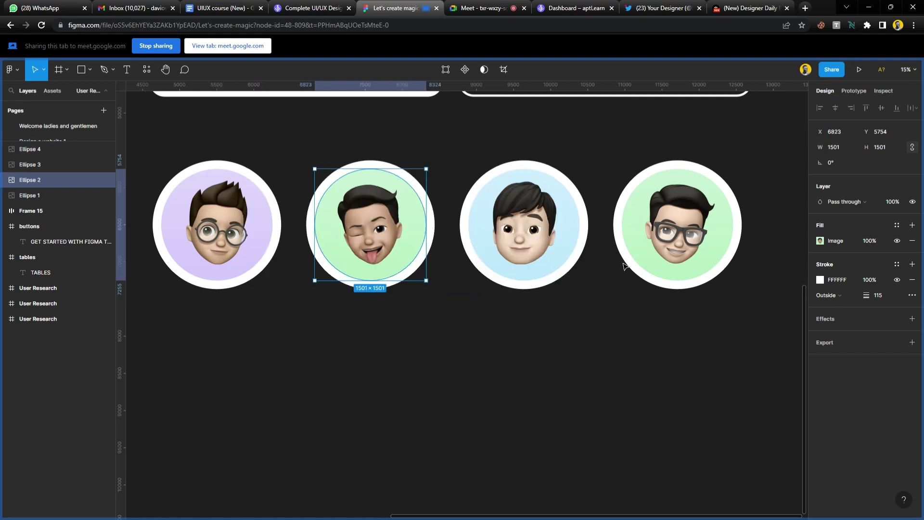
pyautogui.click(610, 328)
# Select Ellipse 1–4 and move the row further down to Y 6467.
pyautogui.keyDown('ctrl'); pyautogui.scroll(-2, 493, 336); pyautogui.keyUp('ctrl')
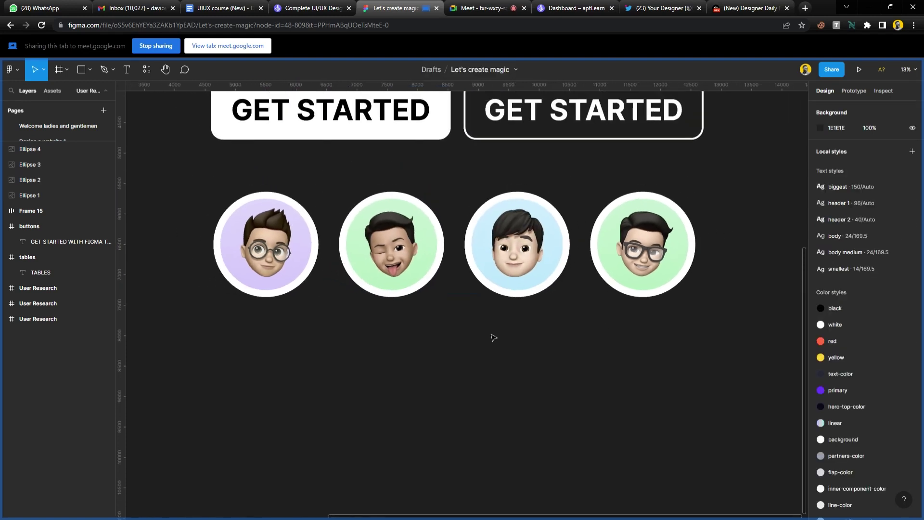
pyautogui.moveTo(749, 373); pyautogui.dragTo(175, 175)
pyautogui.moveTo(413, 233); pyautogui.dragTo(418, 272)
# Admit all waiting guests in the video call, then return to Figma.
pyautogui.click(486, 8)
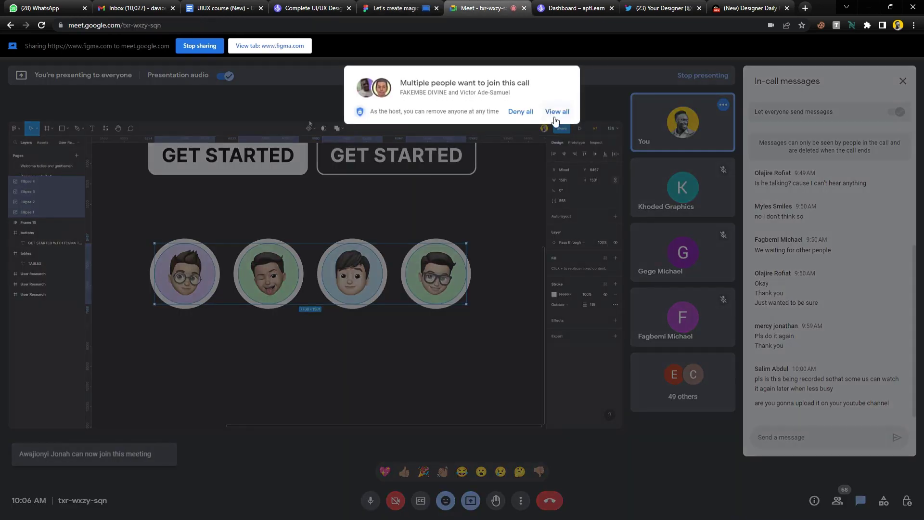
pyautogui.click(557, 118)
pyautogui.click(559, 182)
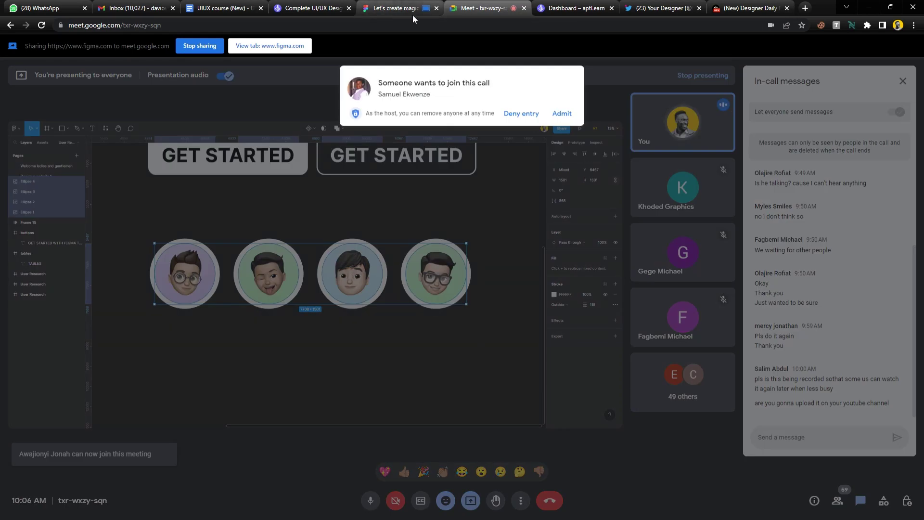
pyautogui.click(562, 113)
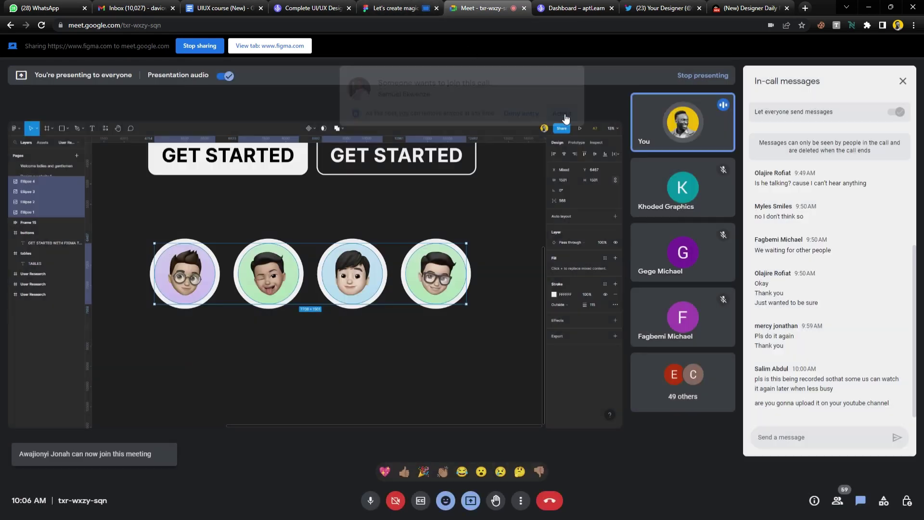
pyautogui.click(400, 10)
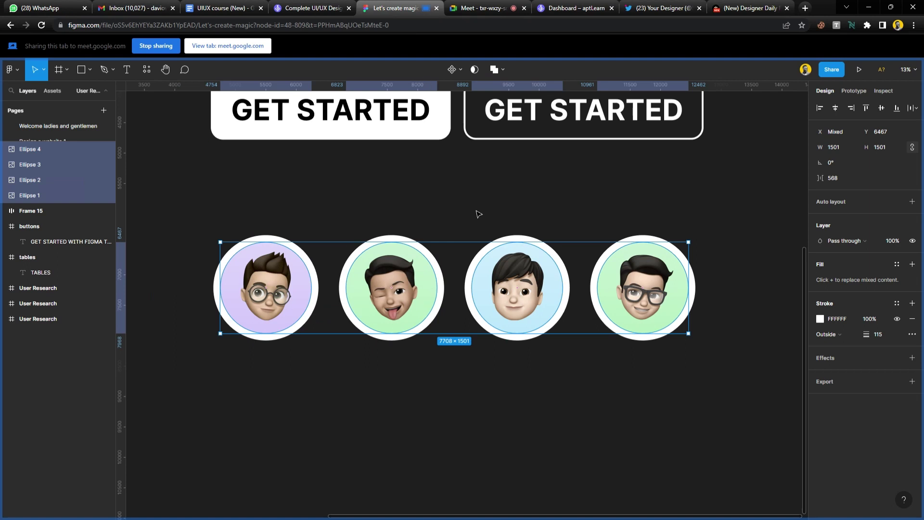
pyautogui.hotkey('shift', '2')
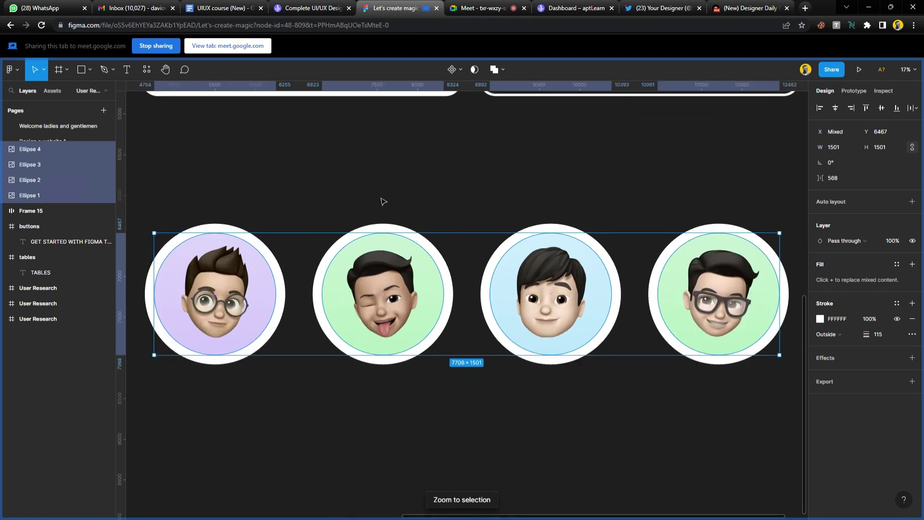
pyautogui.click(143, 208)
pyautogui.moveTo(143, 209); pyautogui.dragTo(729, 397)
pyautogui.click(423, 175)
pyautogui.moveTo(139, 192); pyautogui.dragTo(758, 434)
pyautogui.click(281, 200)
pyautogui.moveTo(207, 172); pyautogui.dragTo(669, 426)
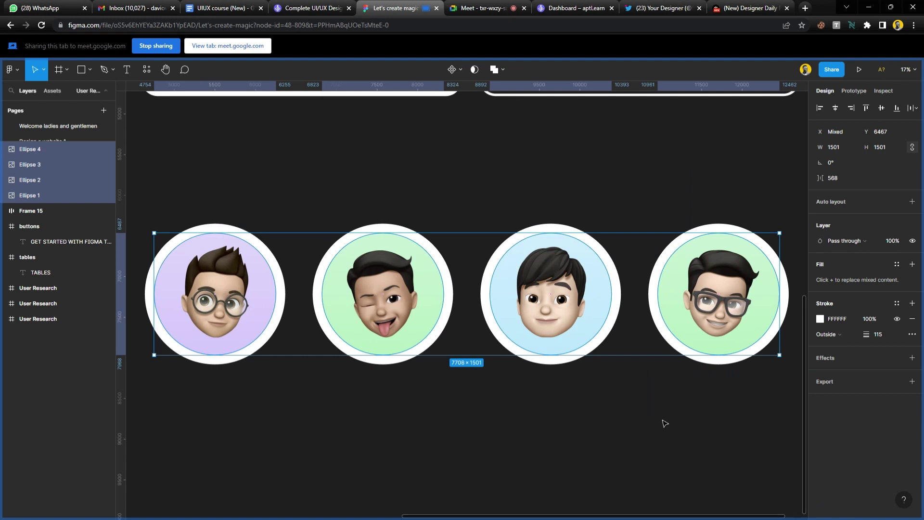
pyautogui.moveTo(551, 292)
pyautogui.moveTo(534, 324)
pyautogui.click(481, 12)
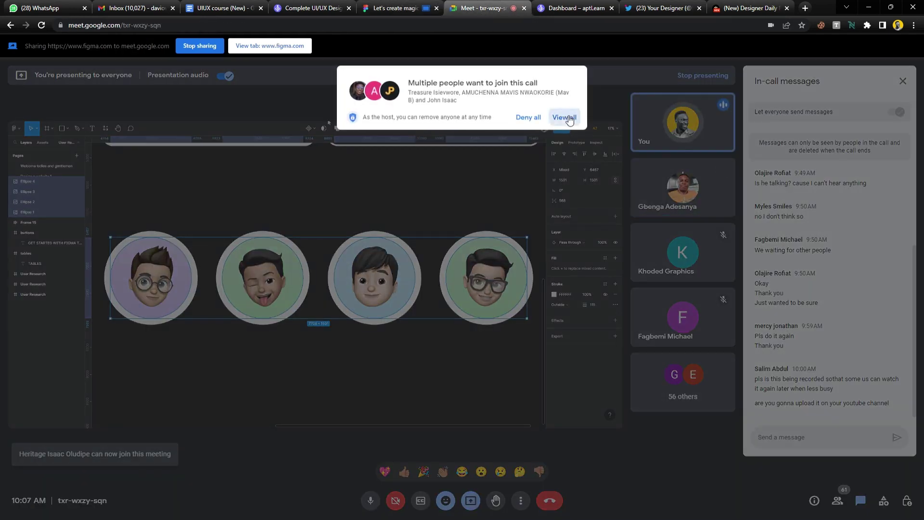
pyautogui.click(565, 117)
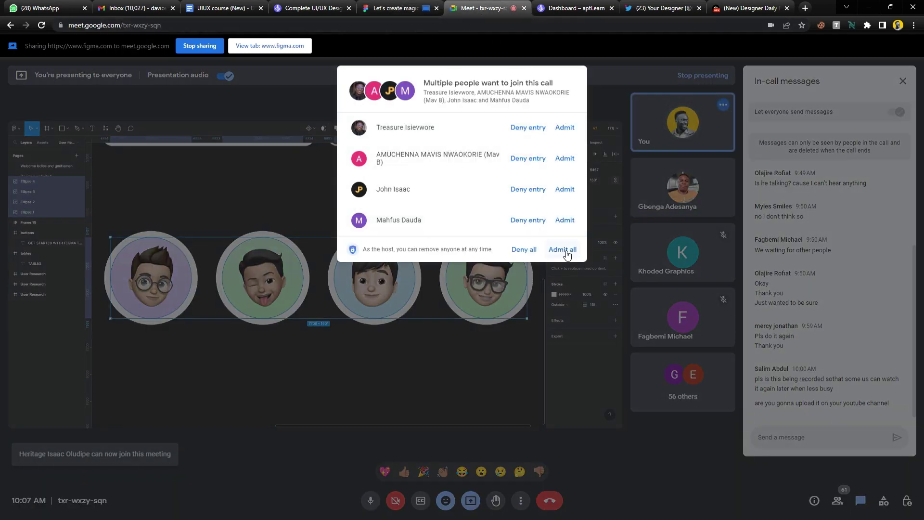
pyautogui.click(562, 249)
pyautogui.click(394, 8)
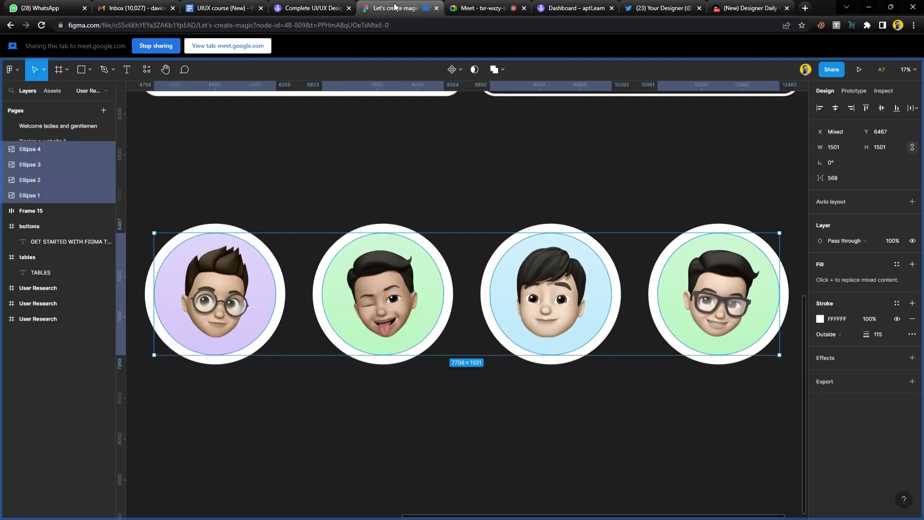
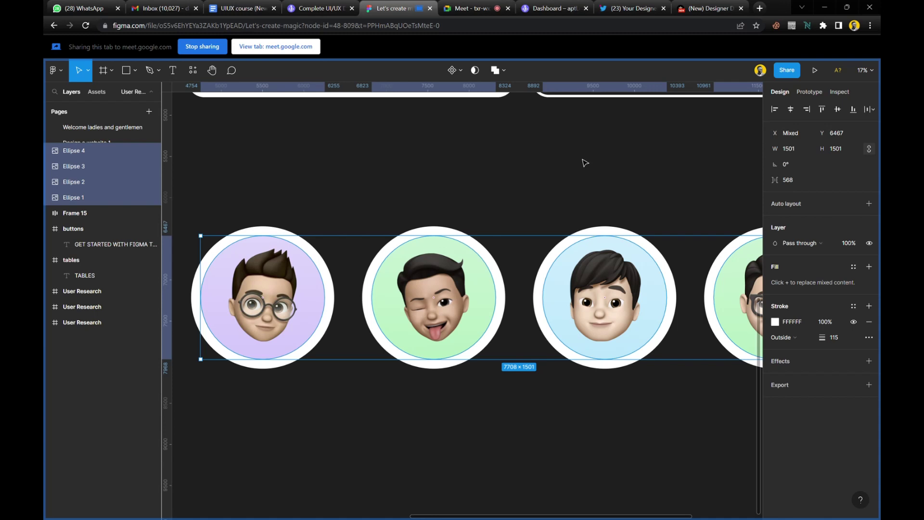
# Wrap the four avatar circles in a centred auto-layout frame with -524 spacing.
pyautogui.keyDown('ctrl'); pyautogui.scroll(-3, 539, 248); pyautogui.keyUp('ctrl')
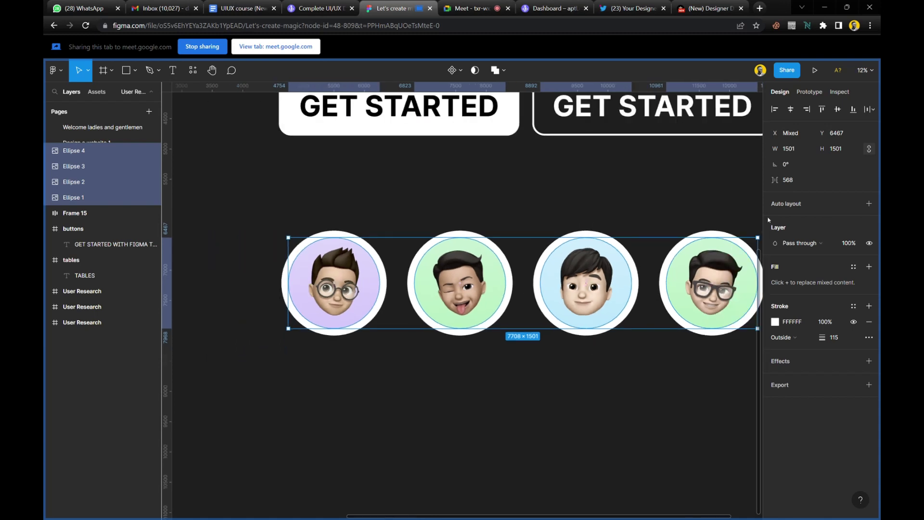
pyautogui.hscroll(3, 587, 283)
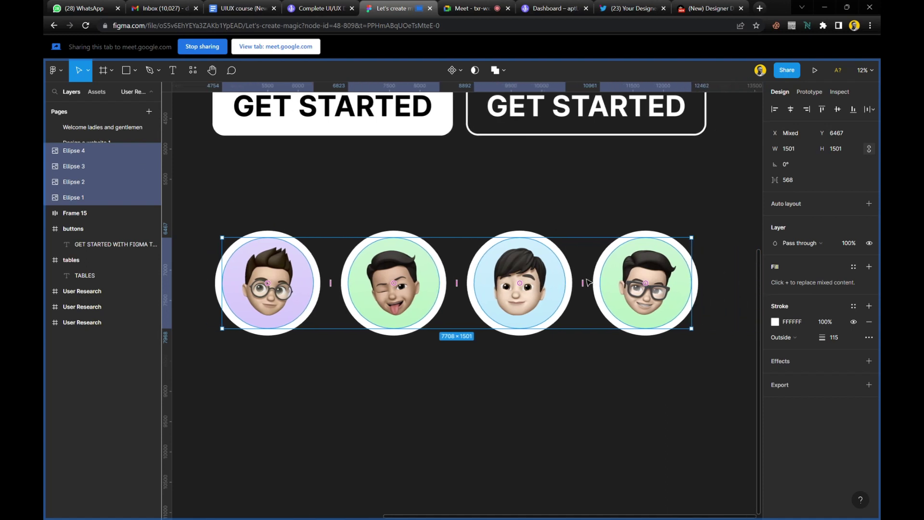
pyautogui.hscroll(-1, 588, 283)
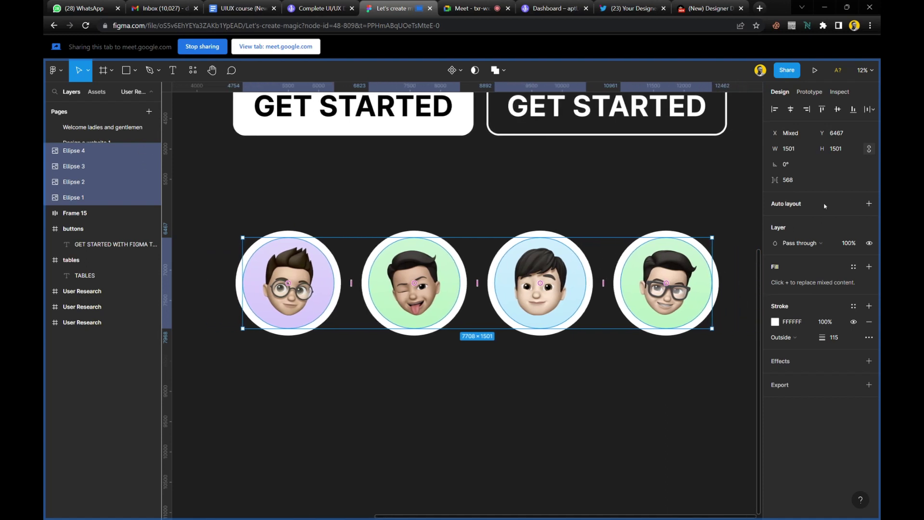
pyautogui.hotkey('shift', 'a')
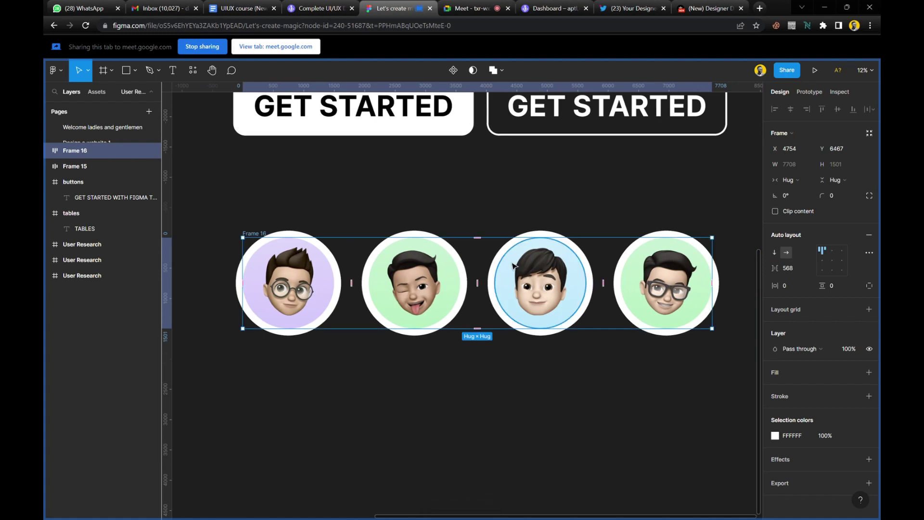
pyautogui.click(832, 260)
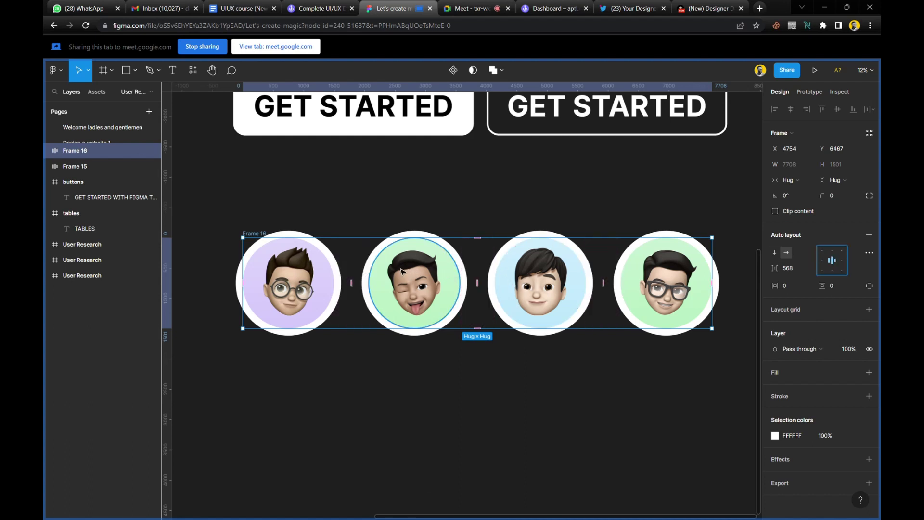
pyautogui.scroll(2, 401, 272)
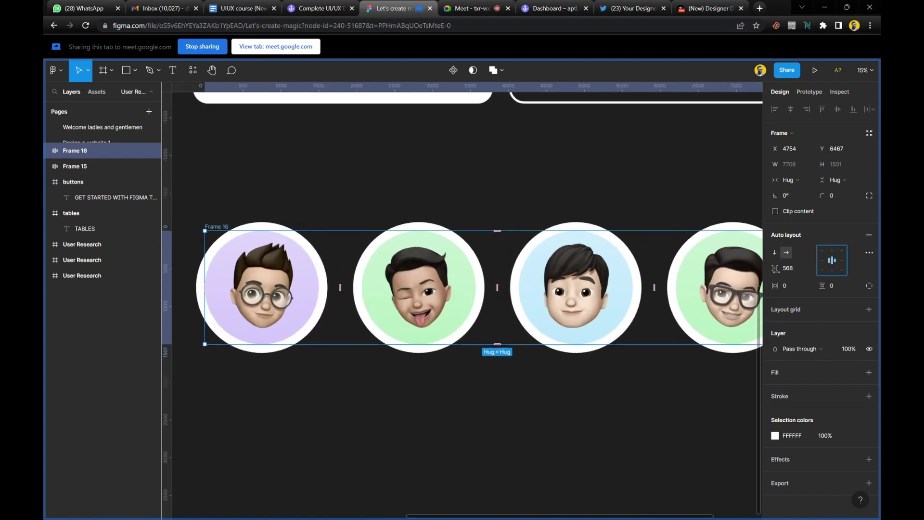
pyautogui.moveTo(655, 287); pyautogui.dragTo(544, 302)
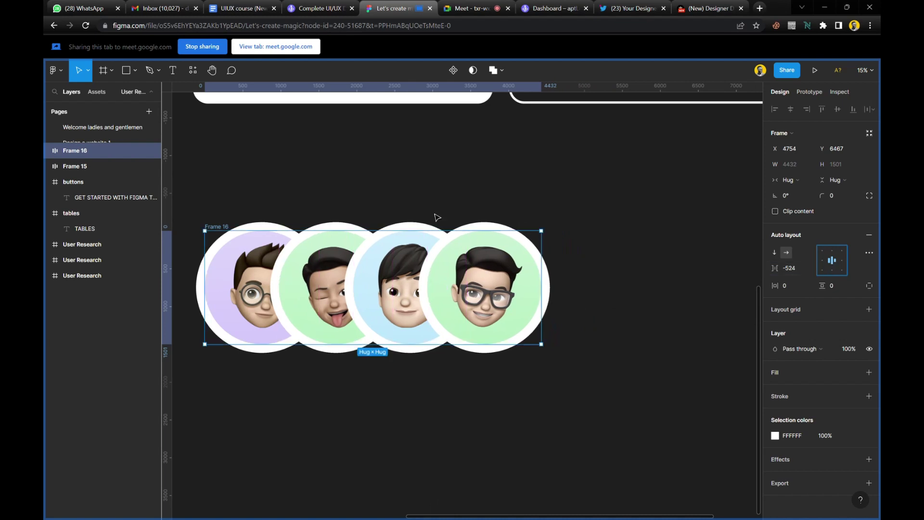
# Reselect Frame 16 and zoom to fit it in the view.
pyautogui.click(453, 210)
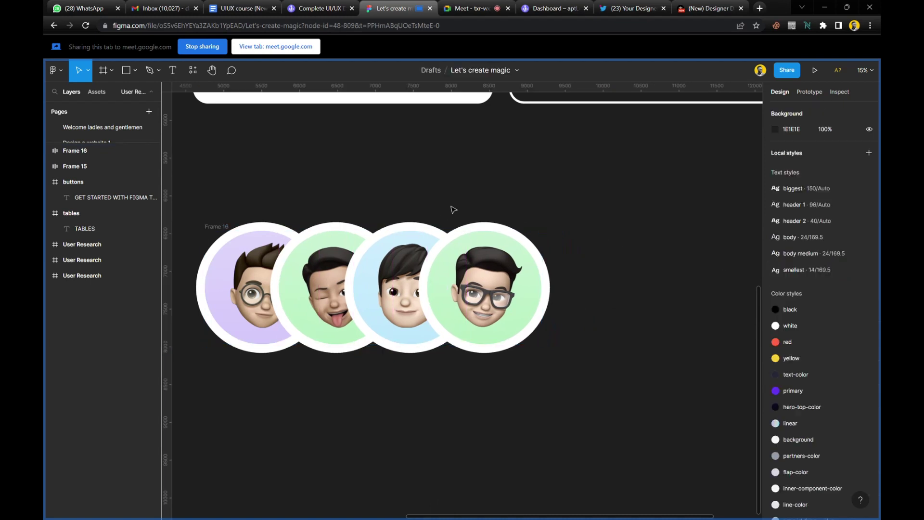
pyautogui.click(216, 228)
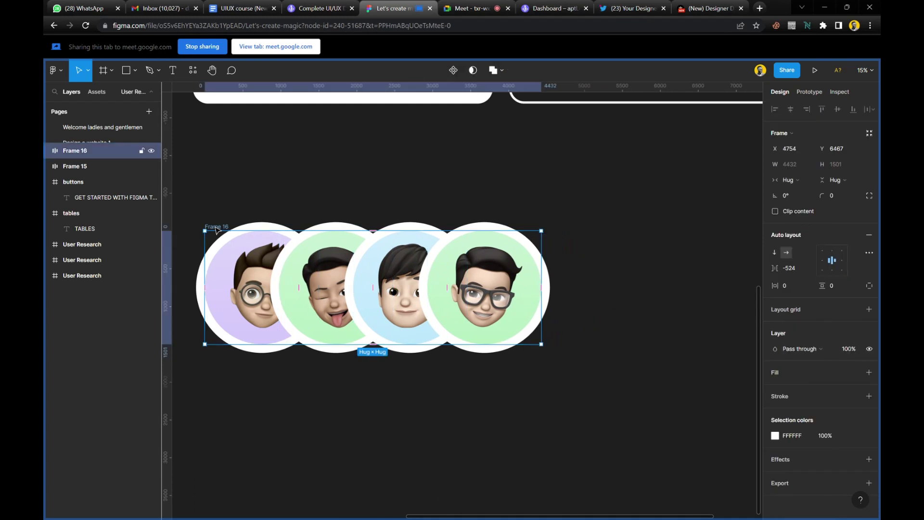
pyautogui.hotkey('shift', '2')
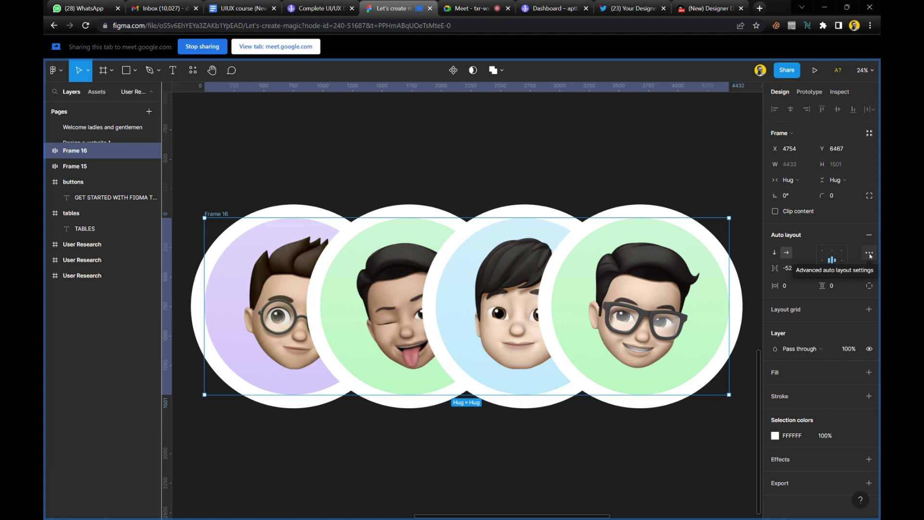
# Set the avatar frame's canvas stacking to First on top in advanced auto layout settings.
pyautogui.click(870, 253)
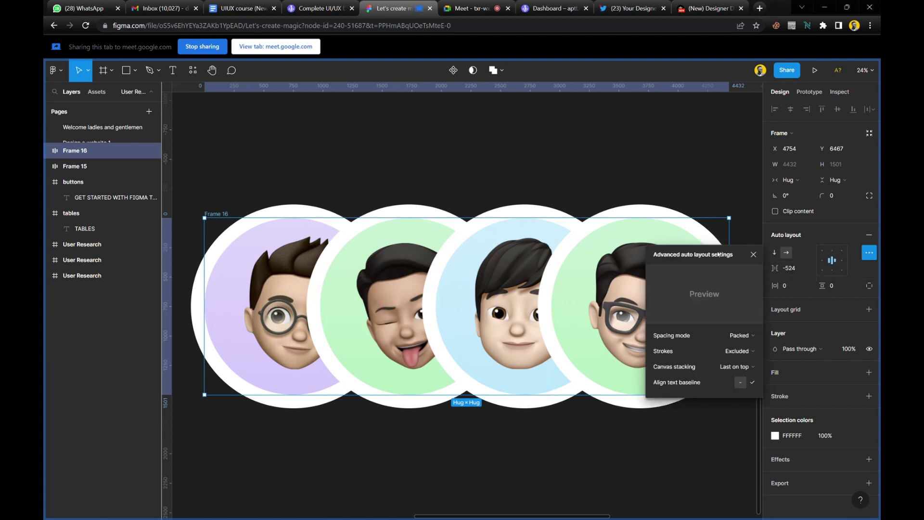
pyautogui.moveTo(720, 256); pyautogui.dragTo(672, 286)
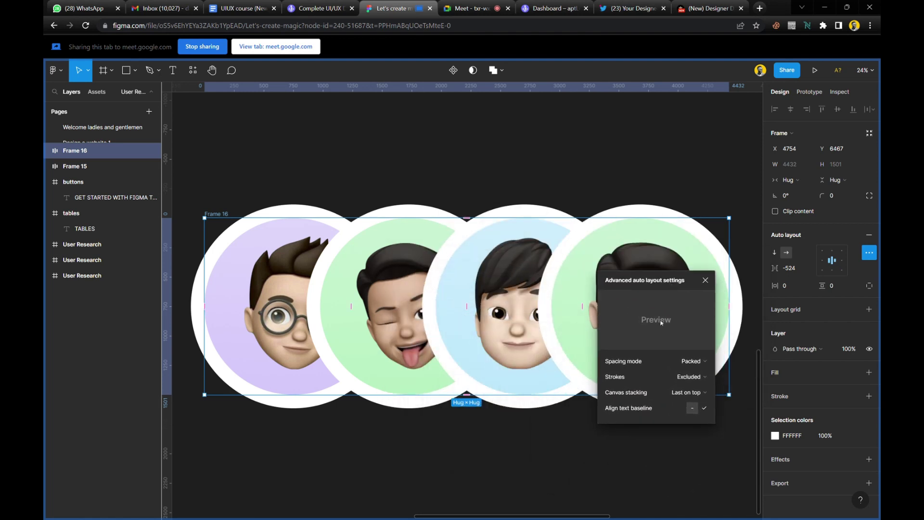
pyautogui.moveTo(625, 397)
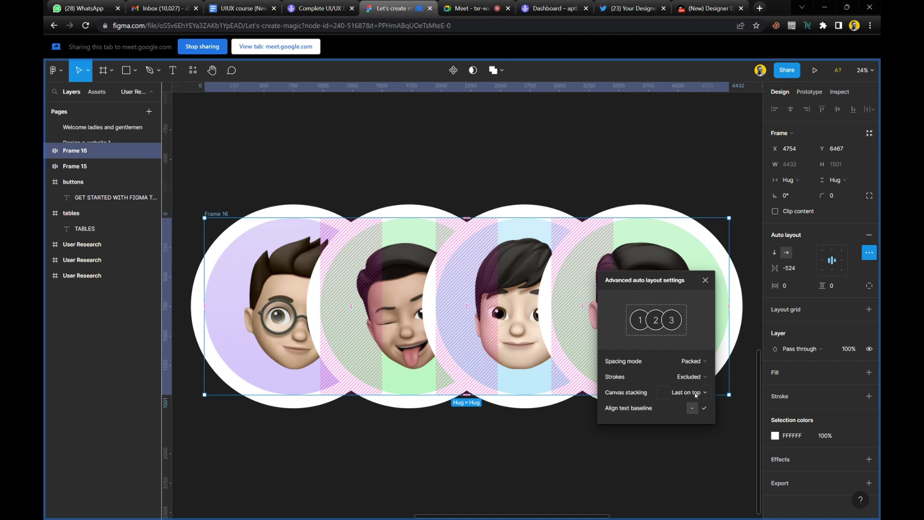
pyautogui.moveTo(647, 281); pyautogui.dragTo(802, 241)
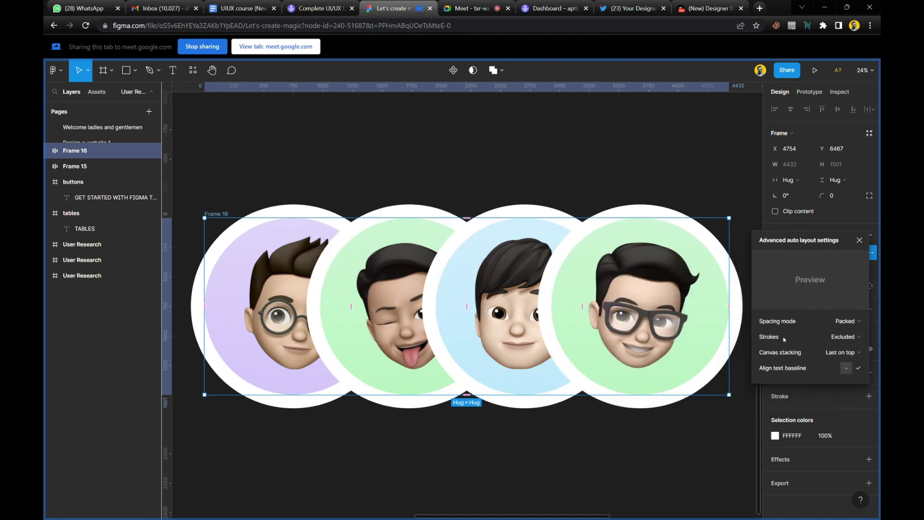
pyautogui.click(846, 354)
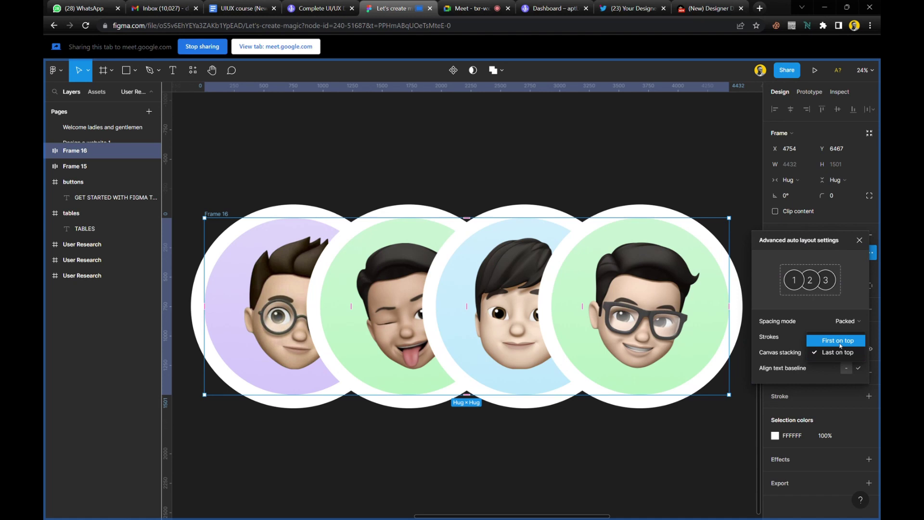
pyautogui.click(840, 345)
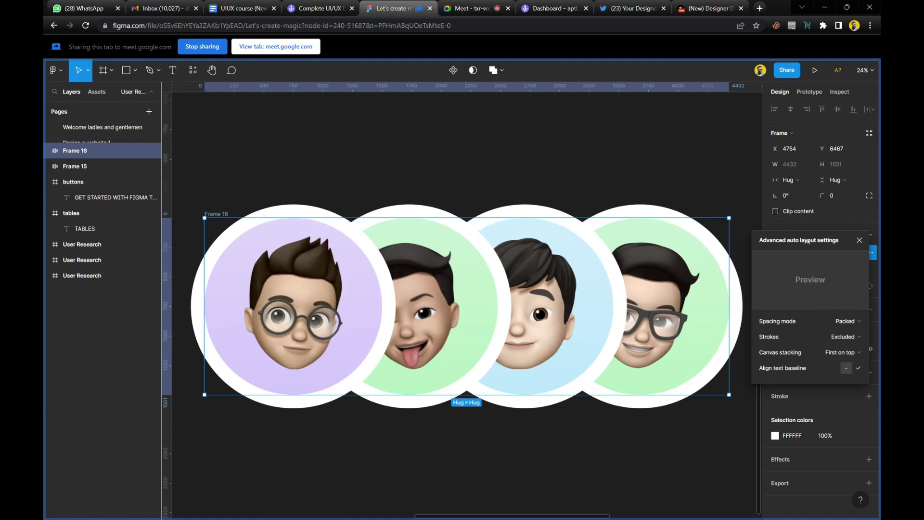
# Set Strokes to Included in layout (frame becomes 5352×1731) and add a vertical guide at its left.
pyautogui.moveTo(808, 241); pyautogui.dragTo(752, 246)
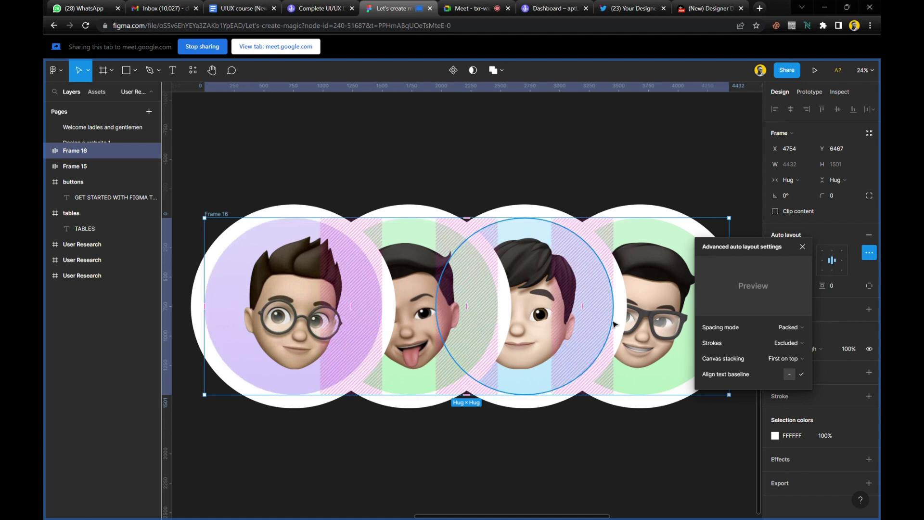
pyautogui.click(799, 343)
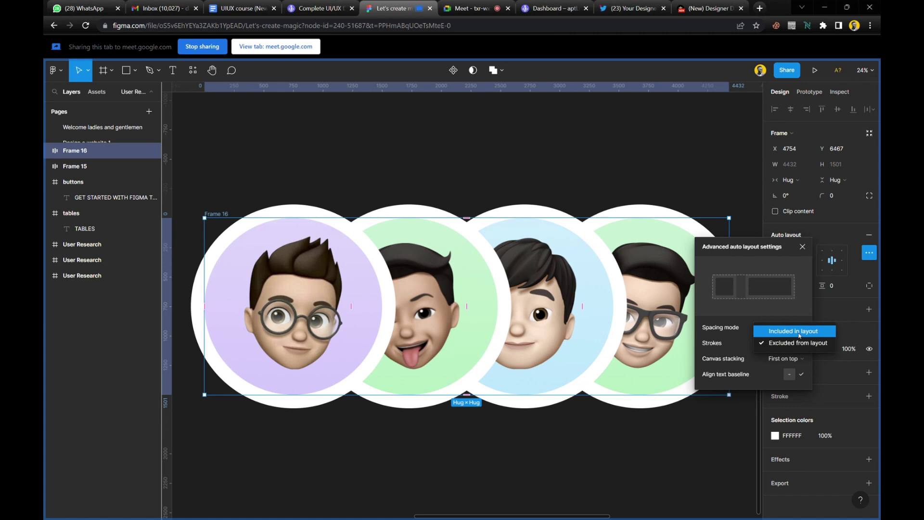
pyautogui.click(799, 331)
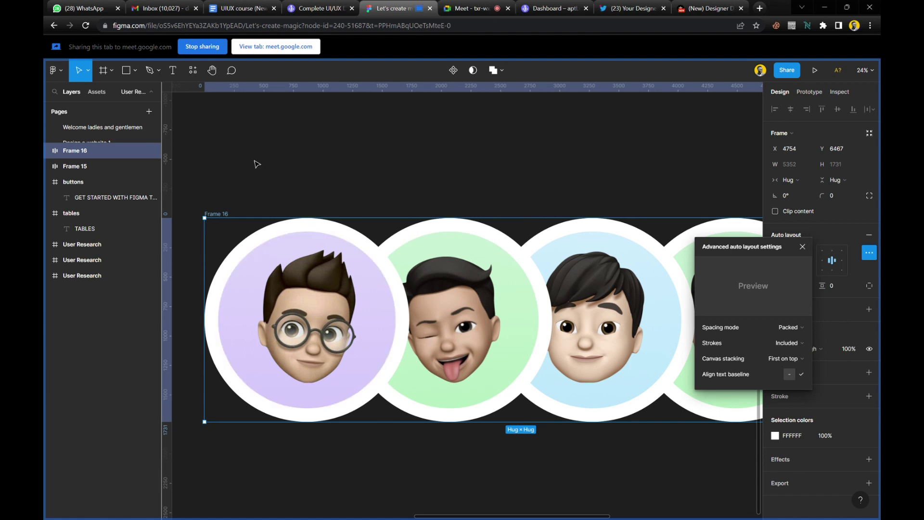
pyautogui.moveTo(168, 141); pyautogui.dragTo(227, 130)
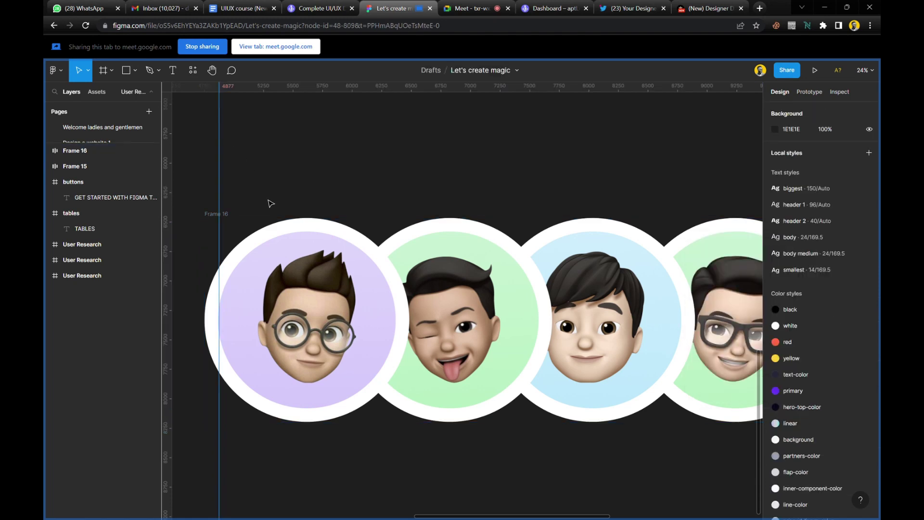
# Snap Frame 16's left edge to the vertical guide and zoom in to check it.
pyautogui.click(230, 217)
pyautogui.moveTo(258, 291); pyautogui.dragTo(272, 264)
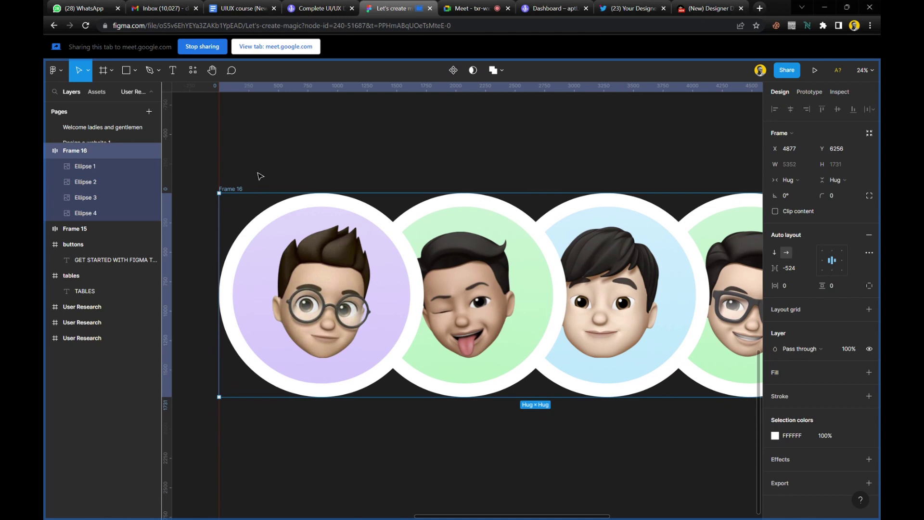
pyautogui.scroll(15, 224, 223)
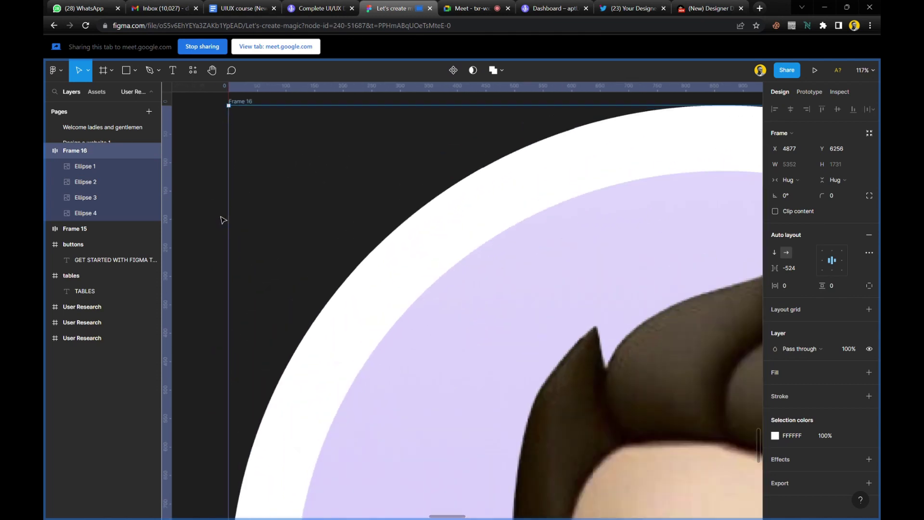
pyautogui.scroll(10, 263, 244)
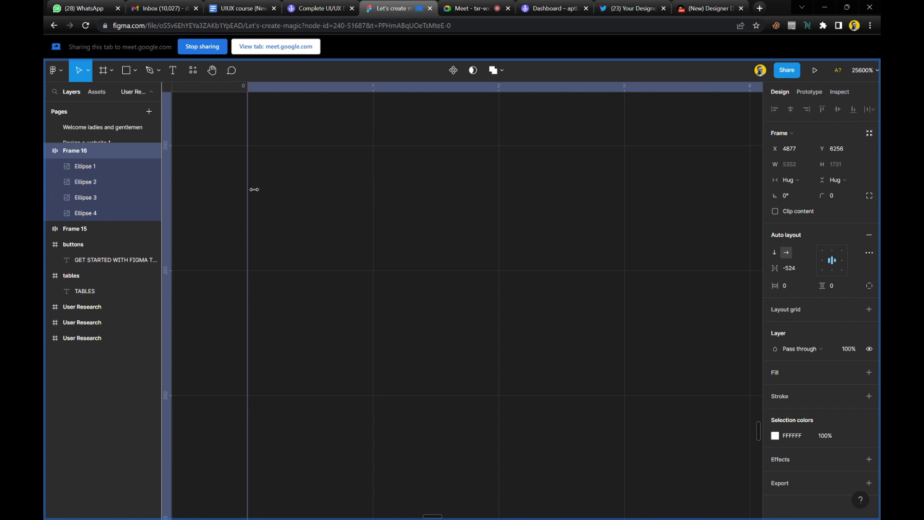
pyautogui.scroll(-5, 252, 184)
pyautogui.scroll(-15, 254, 185)
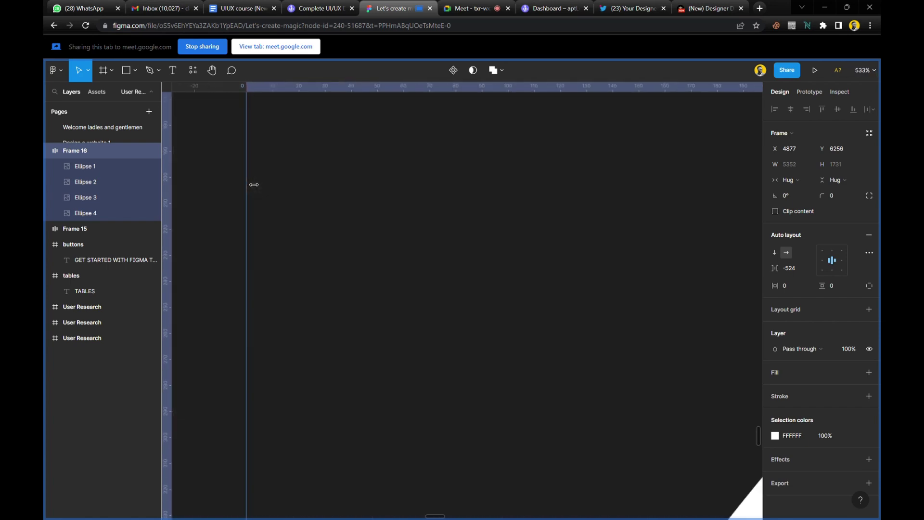
pyautogui.scroll(-4, 253, 184)
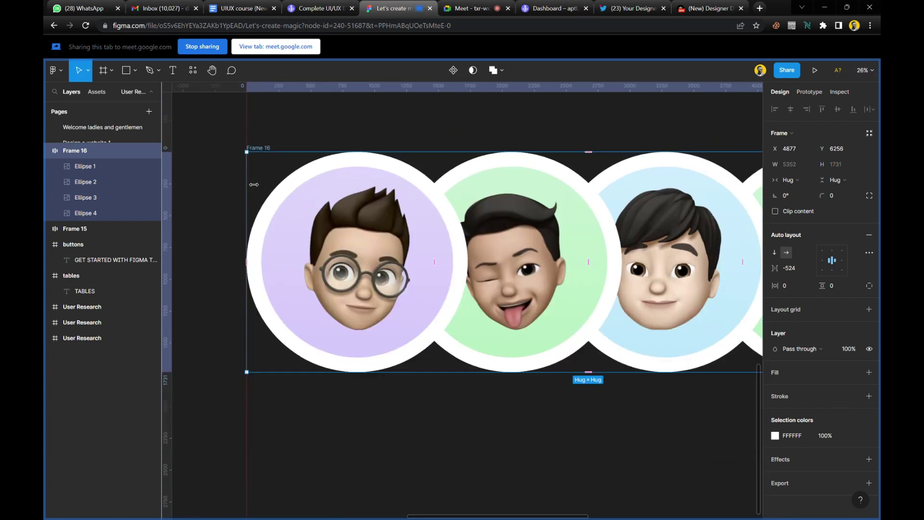
pyautogui.scroll(-2, 377, 243)
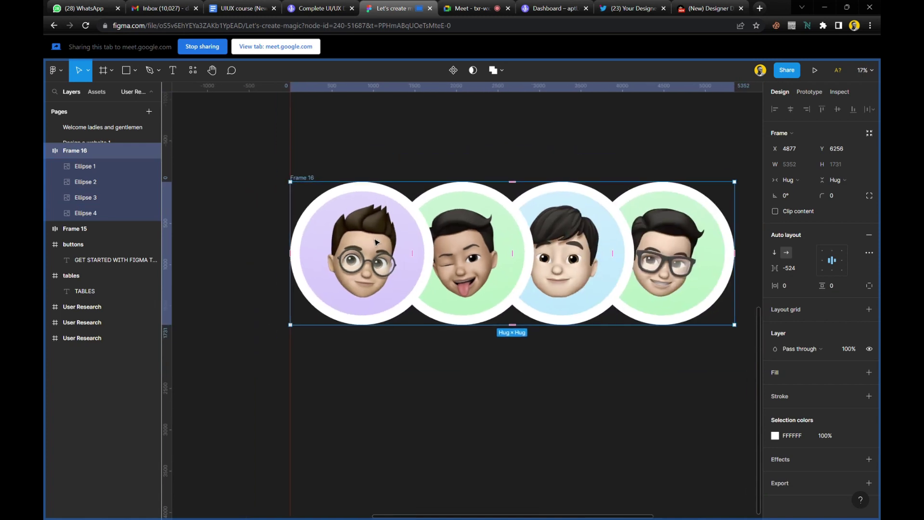
pyautogui.hscroll(2, 530, 250)
# Switch the avatar frame back to excluding strokes from layout, returning it to 4432×1501.
pyautogui.click(869, 252)
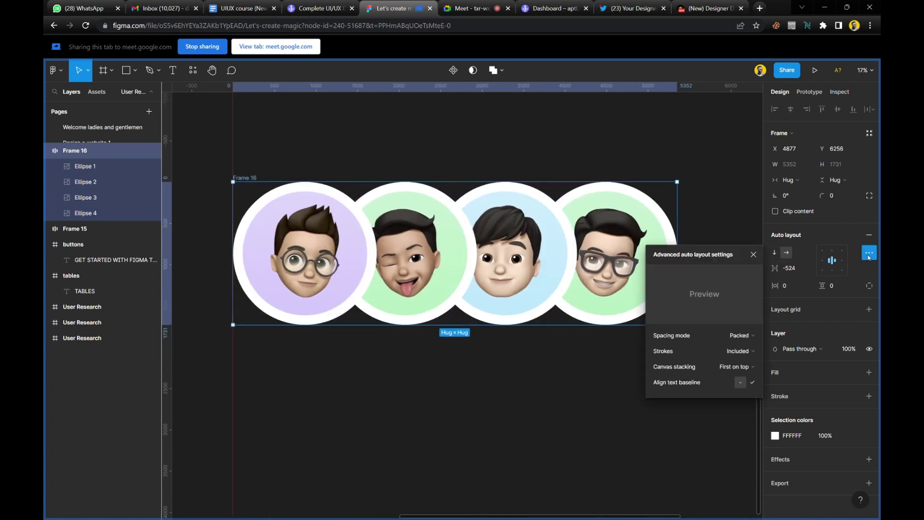
pyautogui.click(741, 353)
pyautogui.click(741, 366)
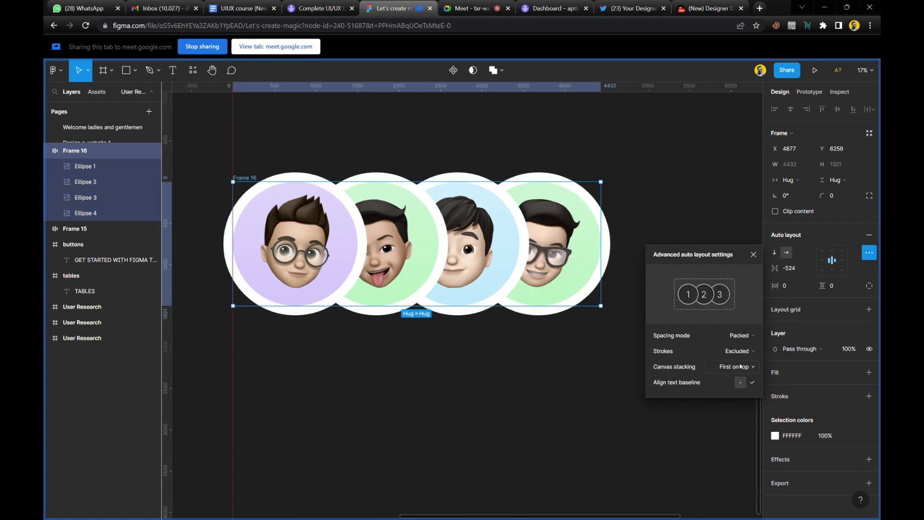
pyautogui.click(455, 148)
pyautogui.click(247, 178)
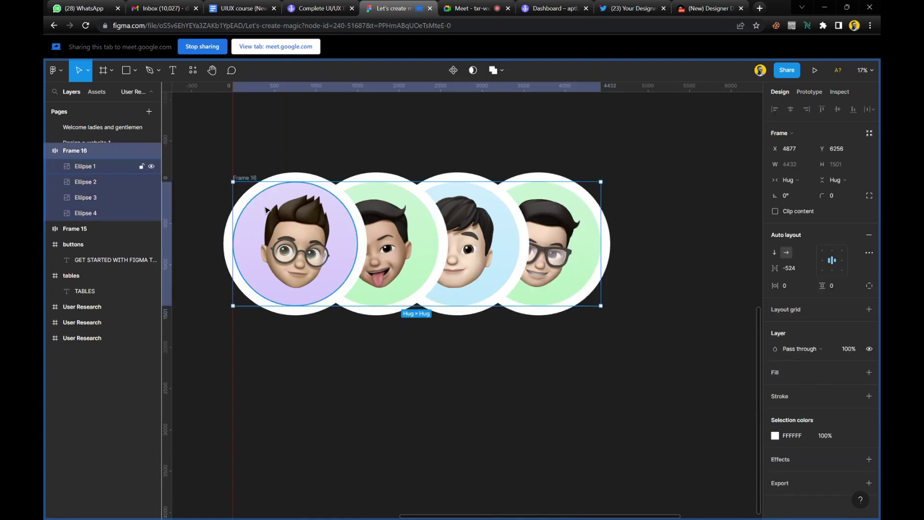
# Move the avatar frame up below the GET STARTED buttons and check its placement.
pyautogui.moveTo(266, 210)
pyautogui.mouseDown()
pyautogui.moveTo(285, 225)
pyautogui.moveTo(273, 226)
pyautogui.mouseUp()
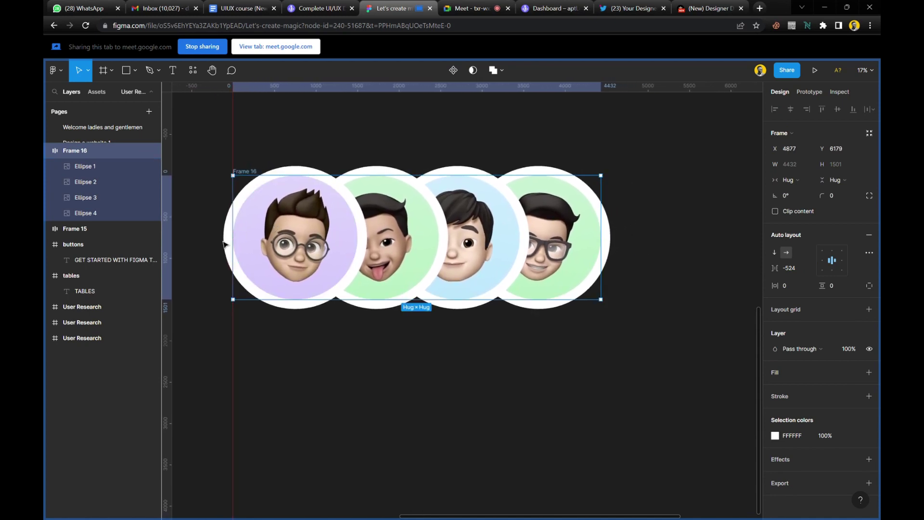
pyautogui.scroll(15, 224, 245)
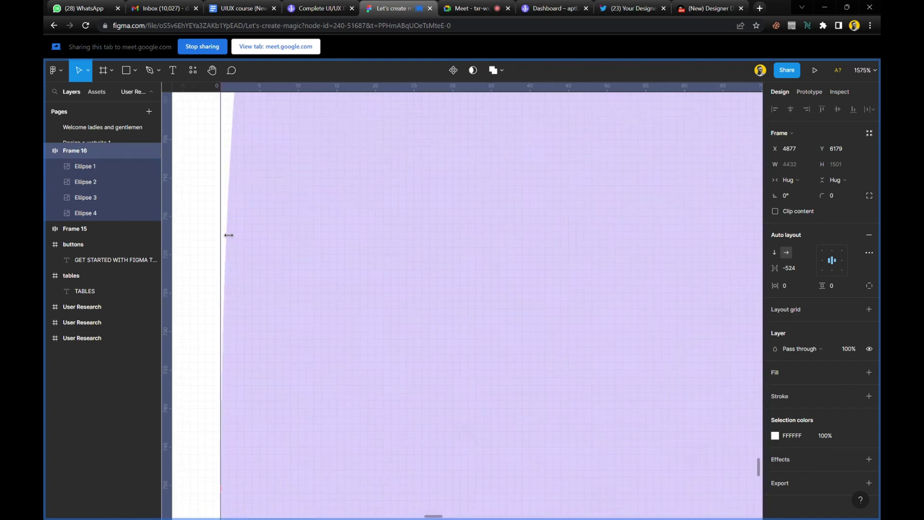
pyautogui.scroll(2, 237, 403)
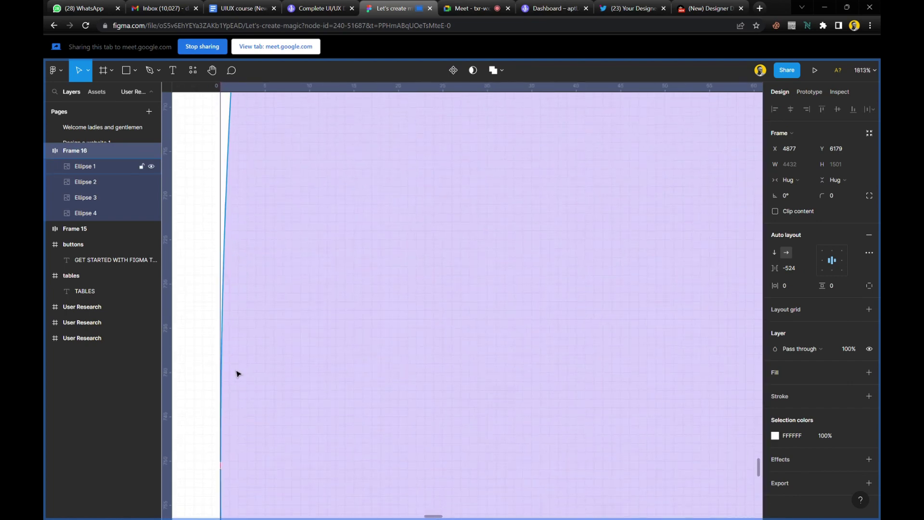
pyautogui.scroll(-12, 237, 373)
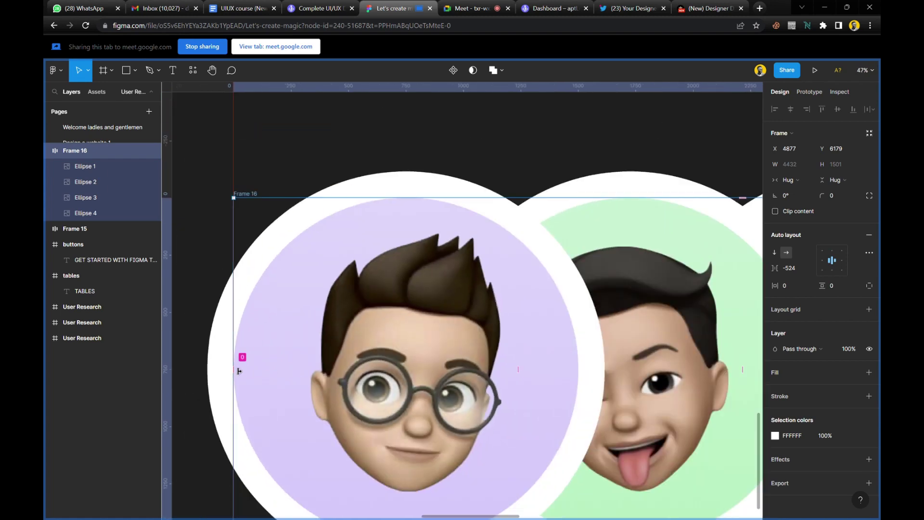
pyautogui.scroll(-3, 239, 370)
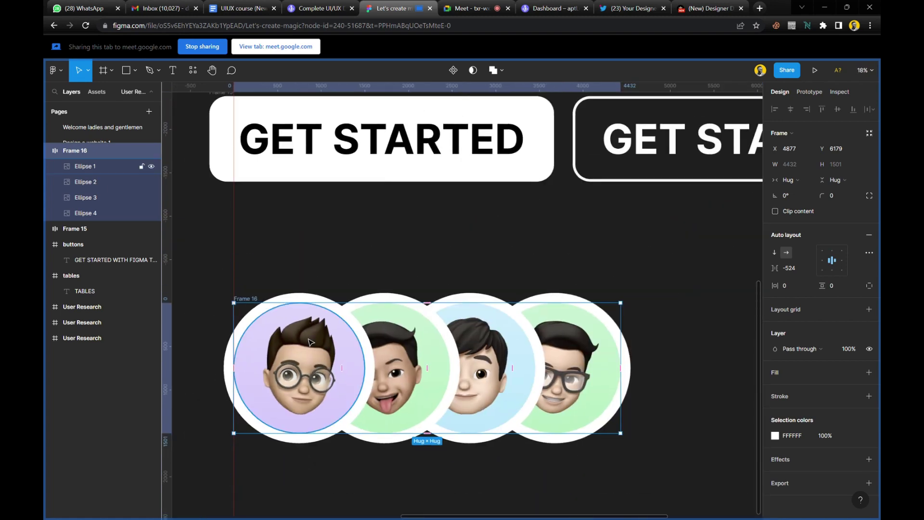
# Position the avatar frame under the buttons using a vertical guide near X 4417.
pyautogui.moveTo(309, 342); pyautogui.dragTo(324, 325)
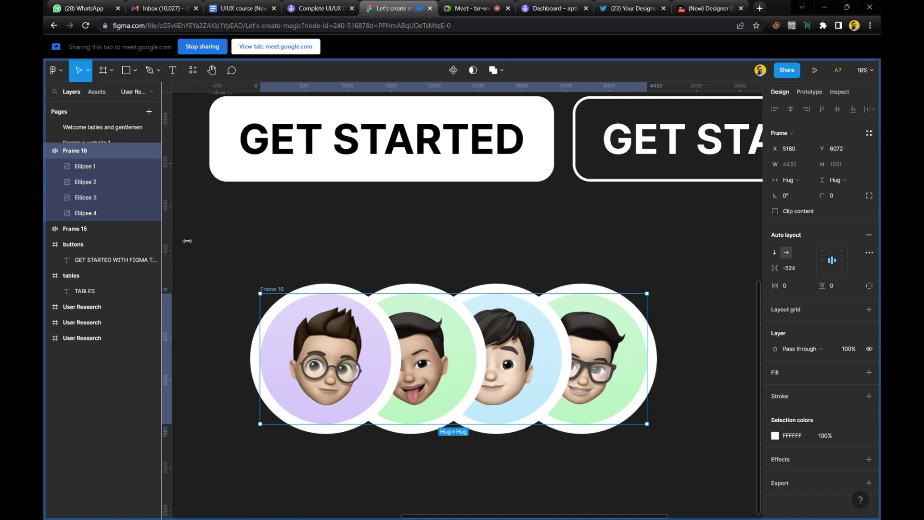
pyautogui.moveTo(344, 332); pyautogui.dragTo(290, 247)
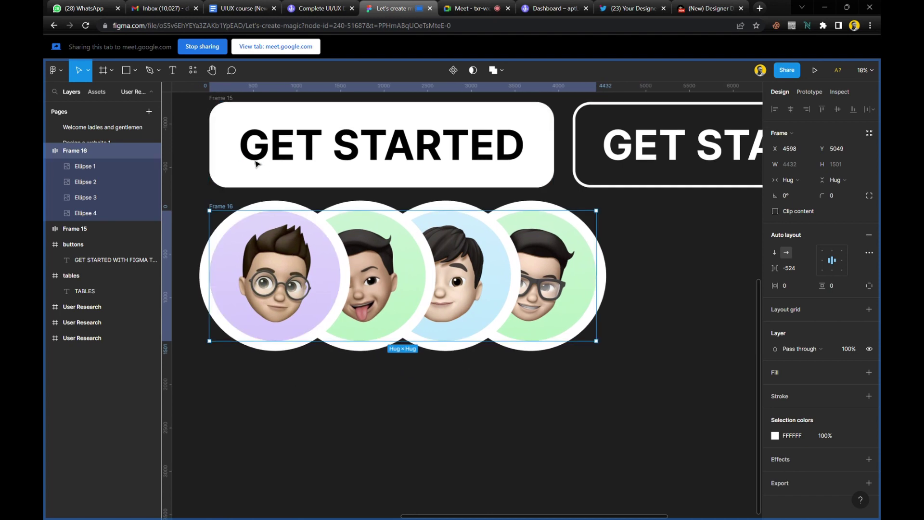
pyautogui.scroll(2, 250, 164)
pyautogui.keyDown('ctrl'); pyautogui.scroll(3, 203, 236); pyautogui.keyUp('ctrl')
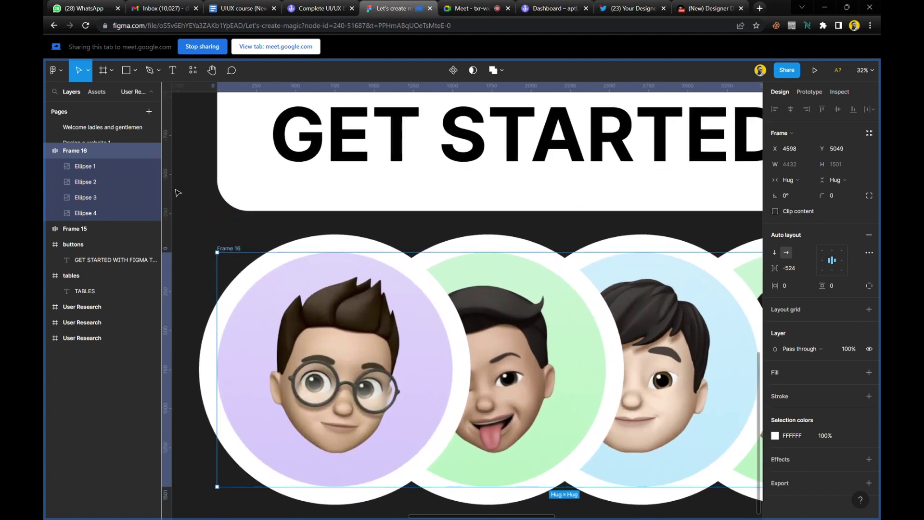
pyautogui.moveTo(173, 190); pyautogui.dragTo(217, 189)
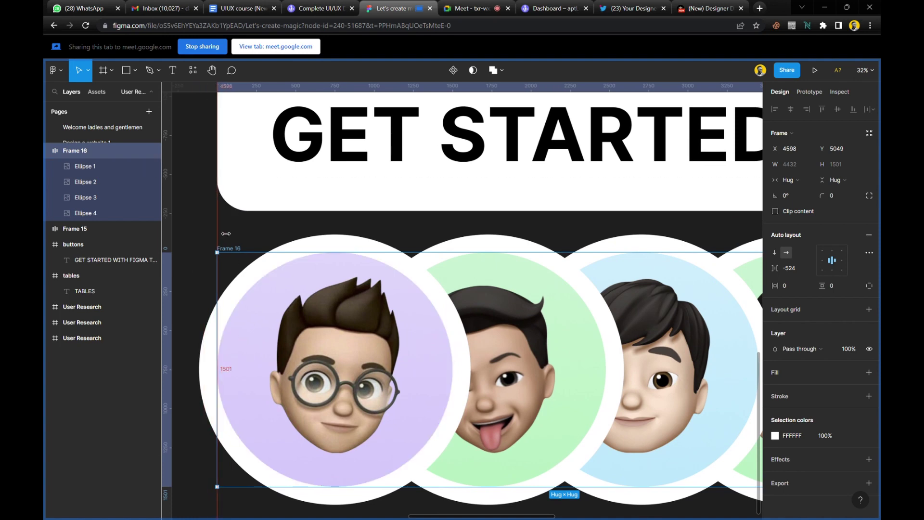
pyautogui.click(216, 275)
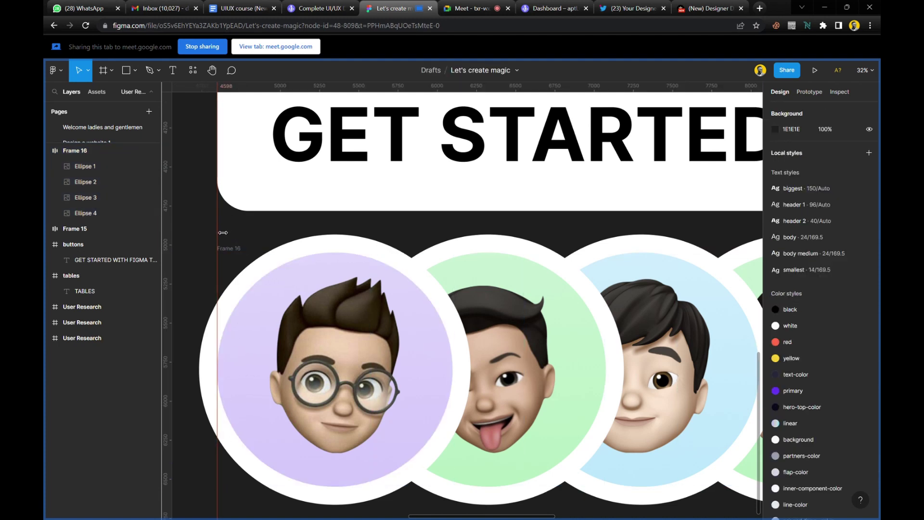
pyautogui.moveTo(218, 233); pyautogui.dragTo(168, 239)
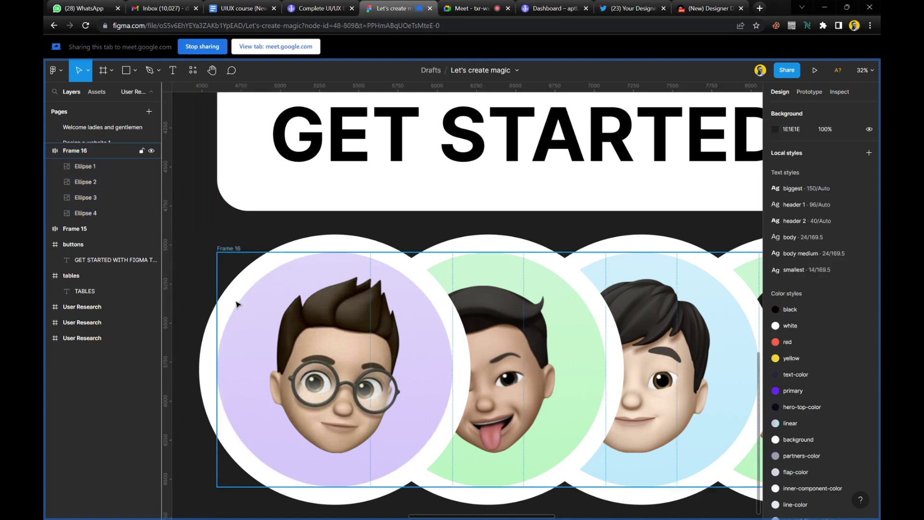
pyautogui.scroll(-3, 238, 308)
pyautogui.moveTo(240, 317); pyautogui.dragTo(274, 351)
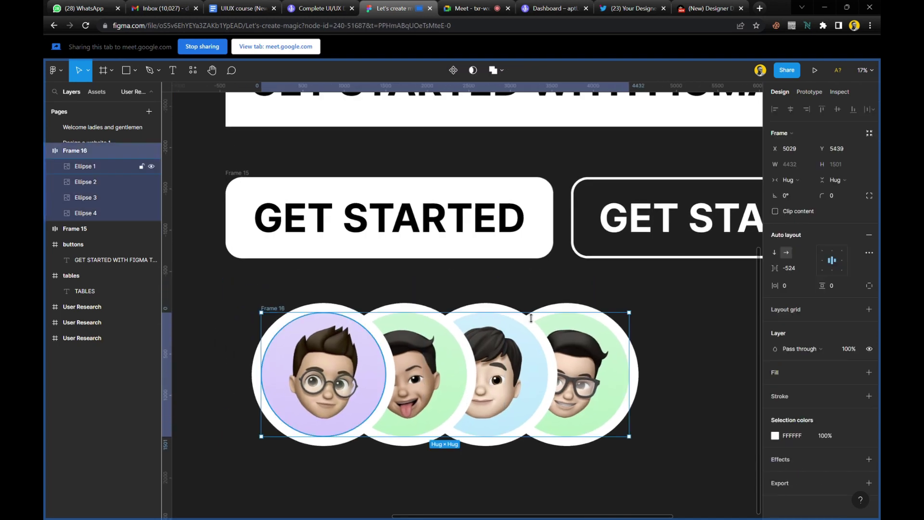
# Include strokes in the avatar frame's auto layout so it measures 5352×1731.
pyautogui.click(870, 253)
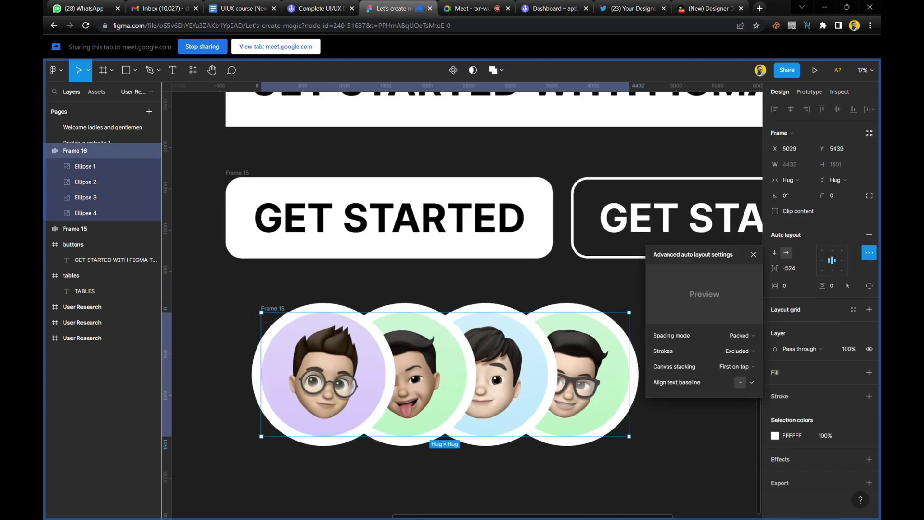
pyautogui.click(734, 351)
pyautogui.click(733, 341)
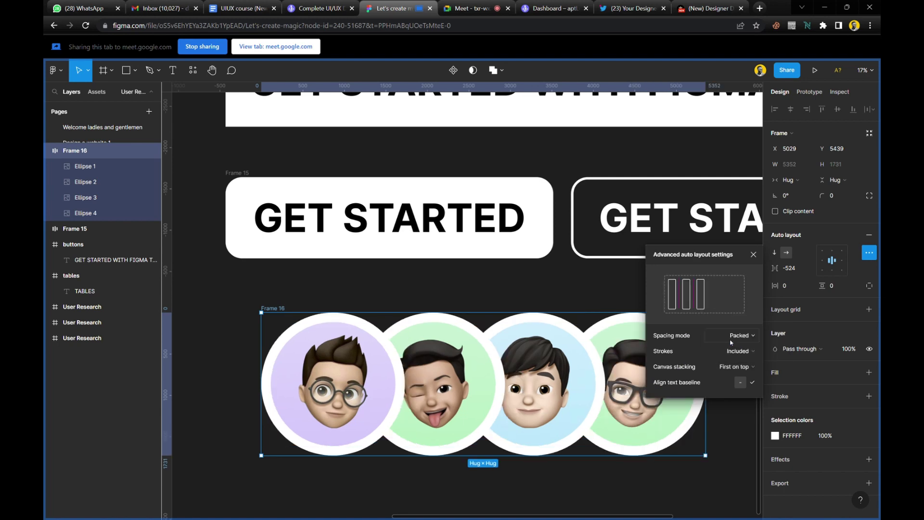
pyautogui.click(457, 293)
pyautogui.click(281, 313)
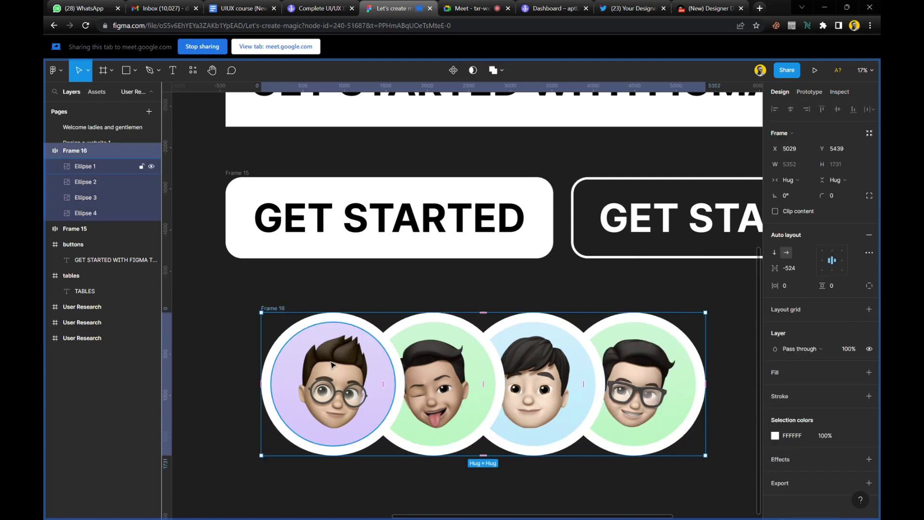
# Align the avatar frame to a guide at X 4598, then remove the guide.
pyautogui.moveTo(332, 358); pyautogui.dragTo(289, 345)
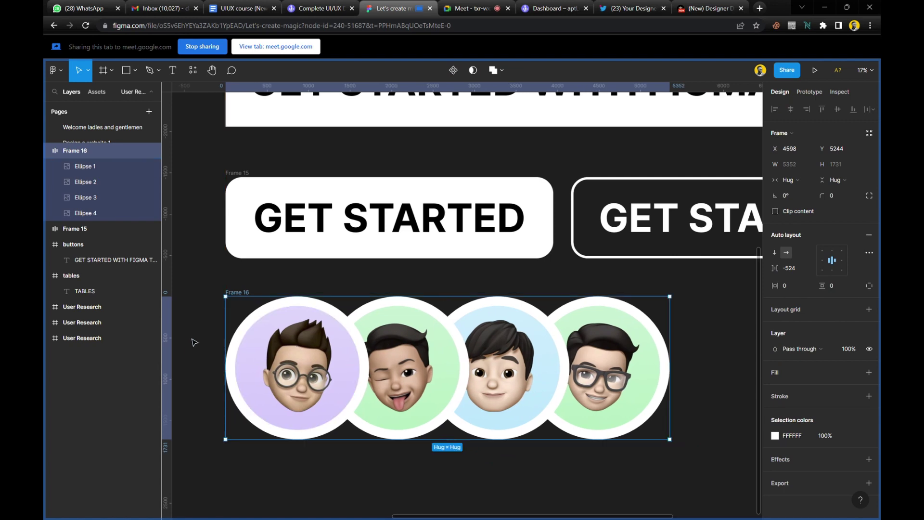
pyautogui.keyDown('ctrl'); pyautogui.scroll(3, 192, 340); pyautogui.keyUp('ctrl')
pyautogui.moveTo(178, 274); pyautogui.dragTo(238, 277)
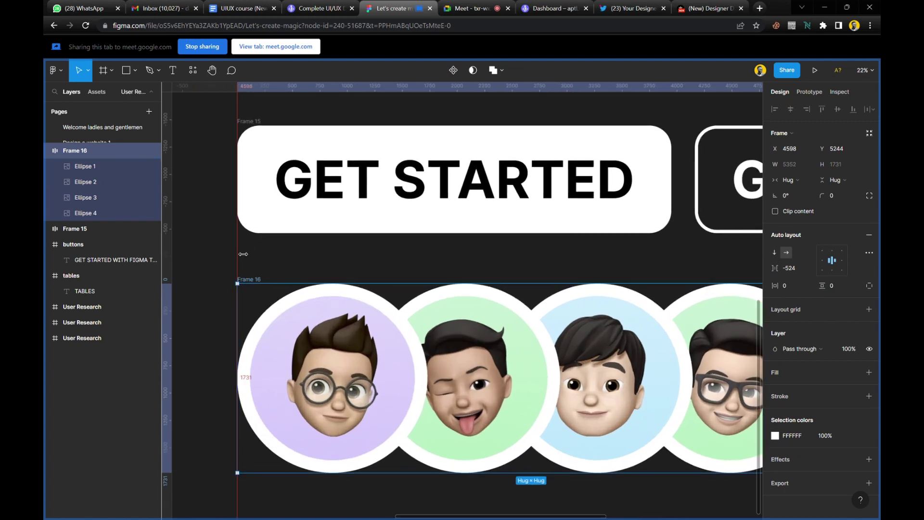
pyautogui.click(264, 291)
pyautogui.scroll(-5, 362, 260)
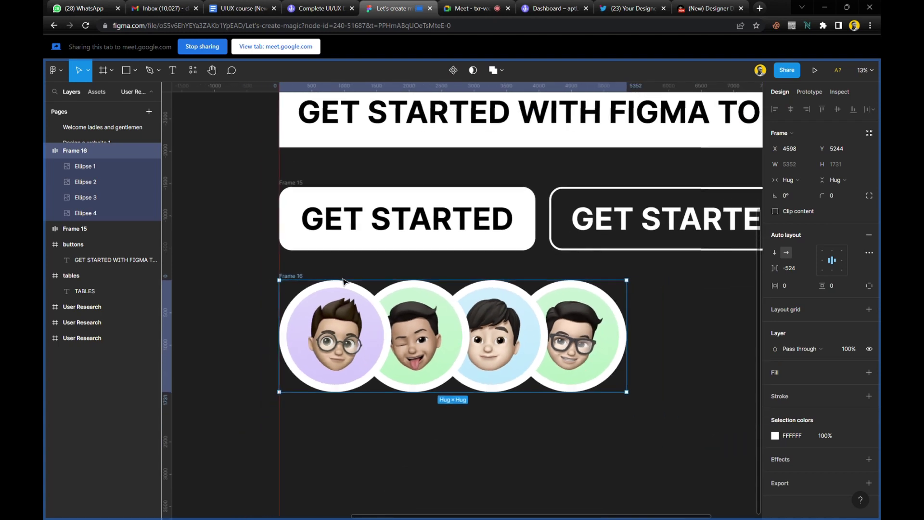
pyautogui.moveTo(290, 264); pyautogui.dragTo(175, 264)
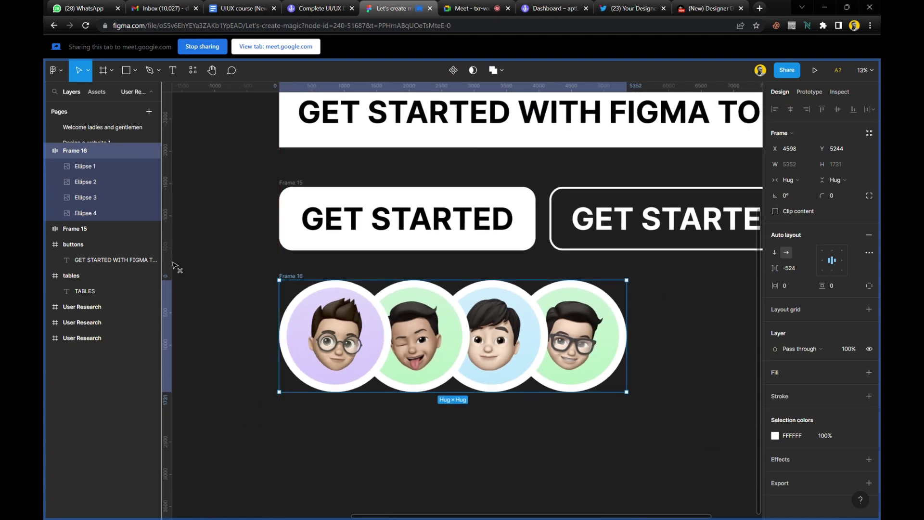
pyautogui.scroll(-2, 266, 389)
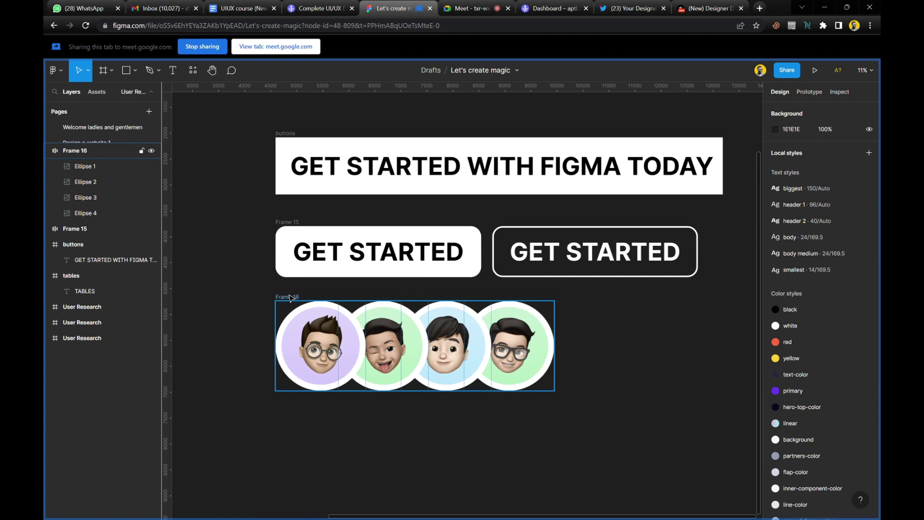
pyautogui.click(291, 298)
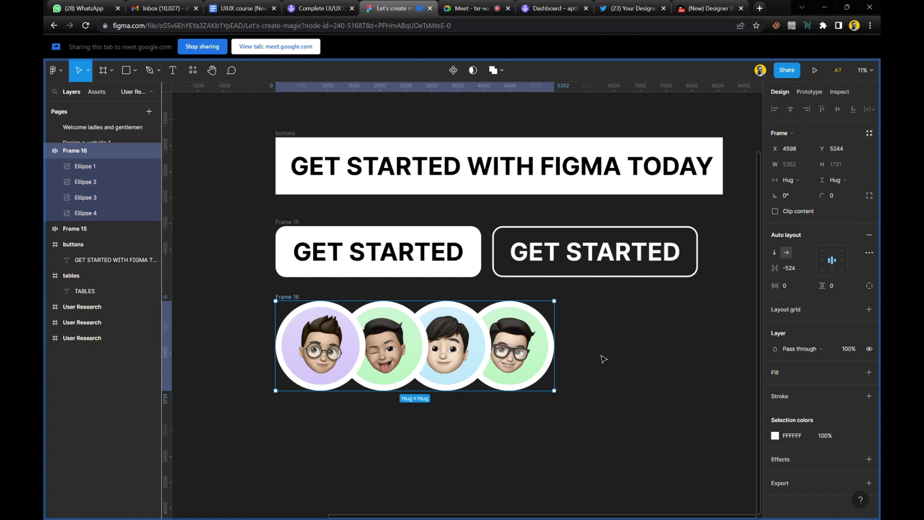
# Select the white GET STARTED button.
pyautogui.click(604, 357)
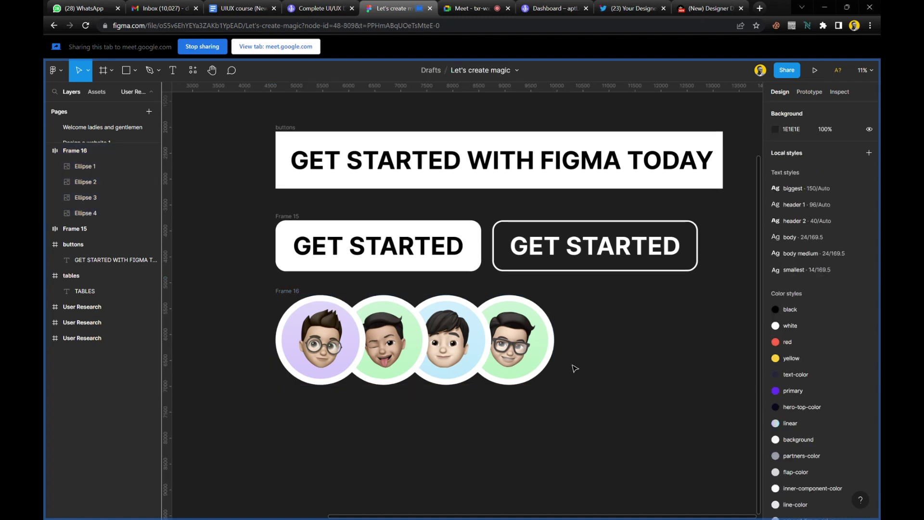
pyautogui.scroll(-2, 573, 367)
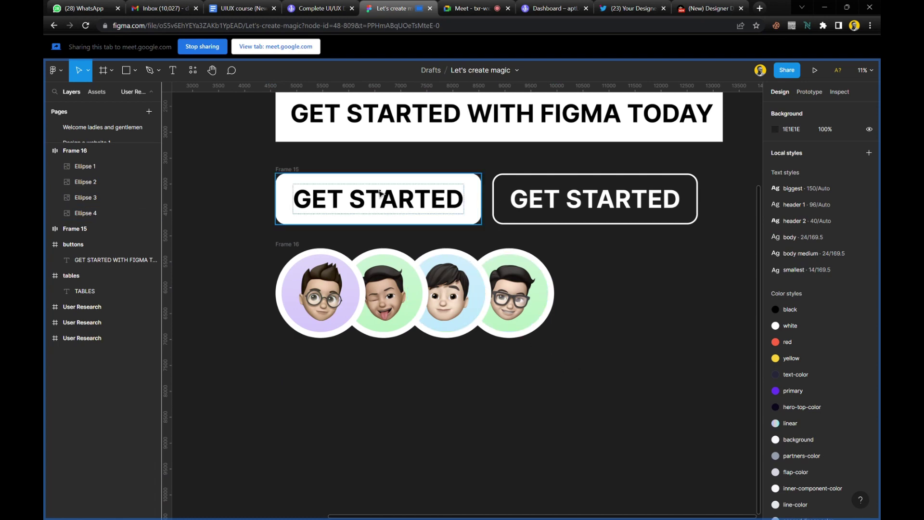
pyautogui.click(405, 190)
# Copy the GET STARTED button and widen the copy to 6313.
pyautogui.moveTo(403, 197); pyautogui.dragTo(417, 431)
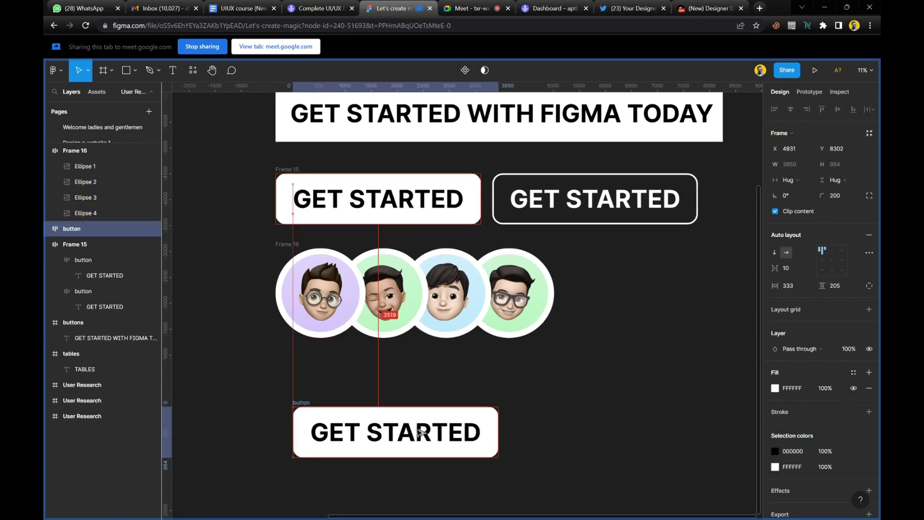
pyautogui.scroll(-5, 418, 434)
pyautogui.scroll(3, 443, 231)
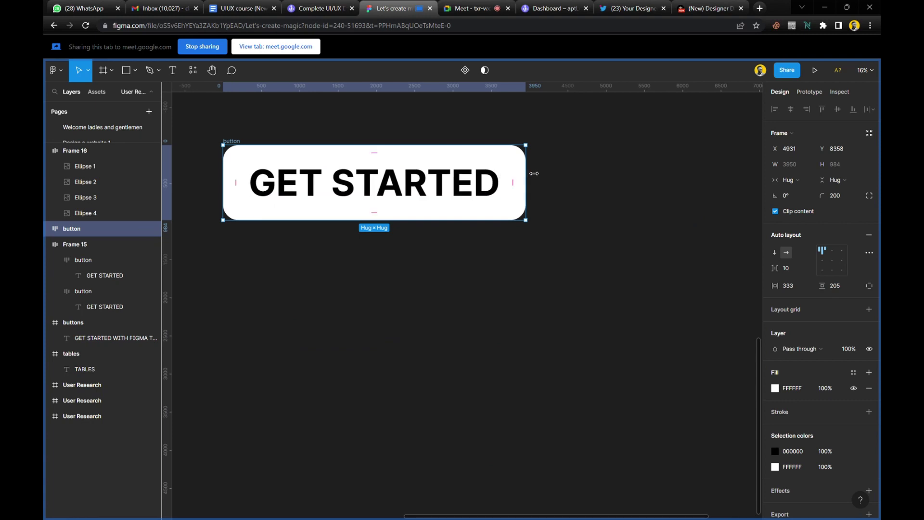
pyautogui.moveTo(555, 173); pyautogui.dragTo(706, 173)
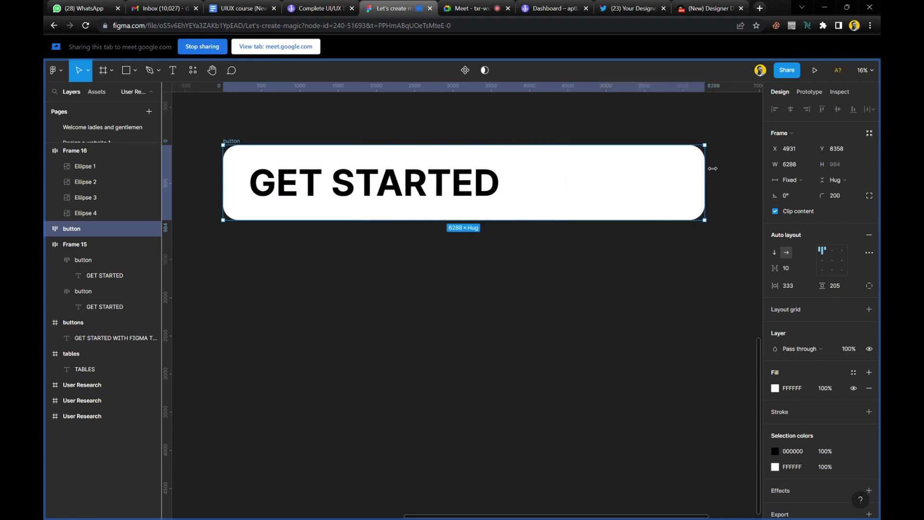
# Duplicate the wide button below, narrow it to 3976, and select both buttons.
pyautogui.click(412, 177)
pyautogui.click(520, 277)
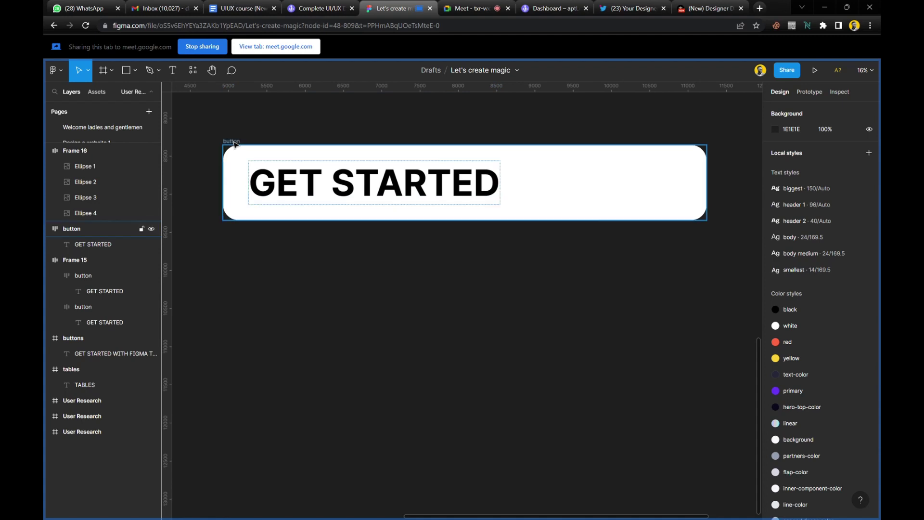
pyautogui.click(314, 176)
pyautogui.moveTo(314, 175); pyautogui.dragTo(316, 299)
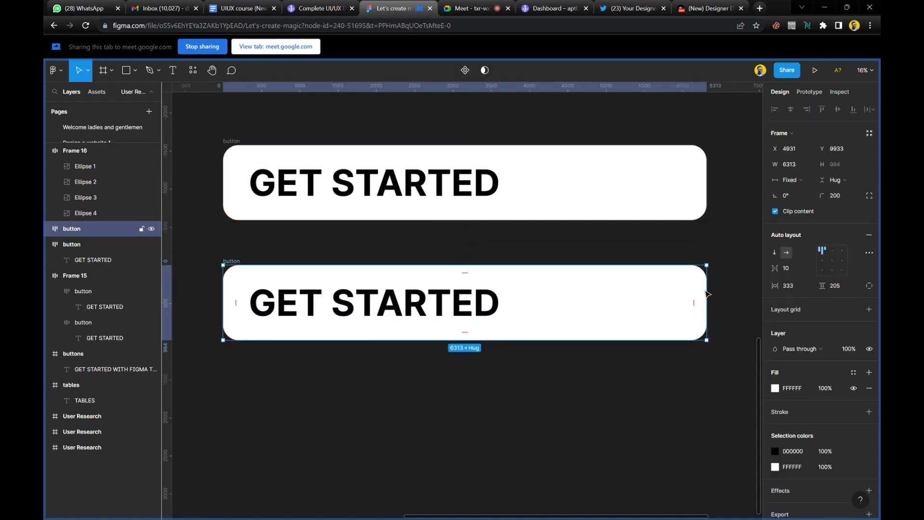
pyautogui.moveTo(713, 293); pyautogui.dragTo(528, 293)
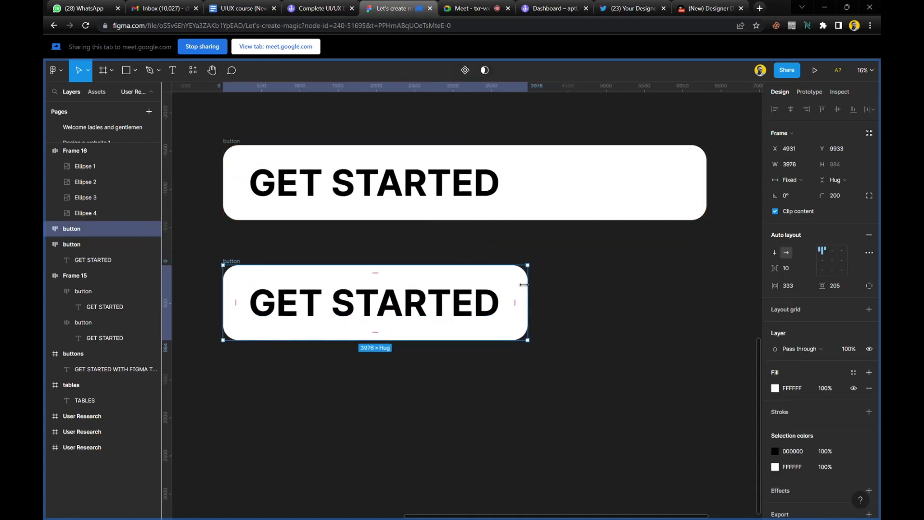
pyautogui.keyDown('shift'); pyautogui.click(236, 145); pyautogui.keyUp('shift')
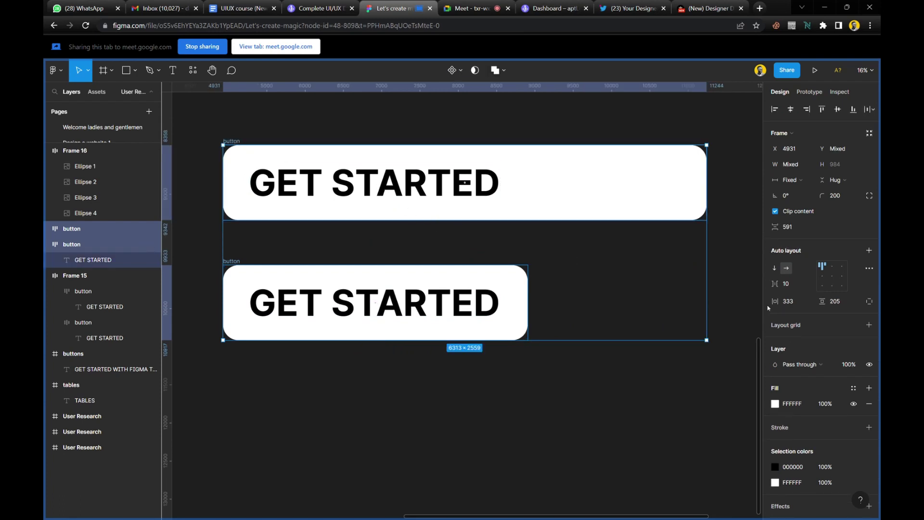
# Wrap both GET STARTED buttons in an auto-layout frame and try centre, right, left and top alignments.
pyautogui.click(870, 250)
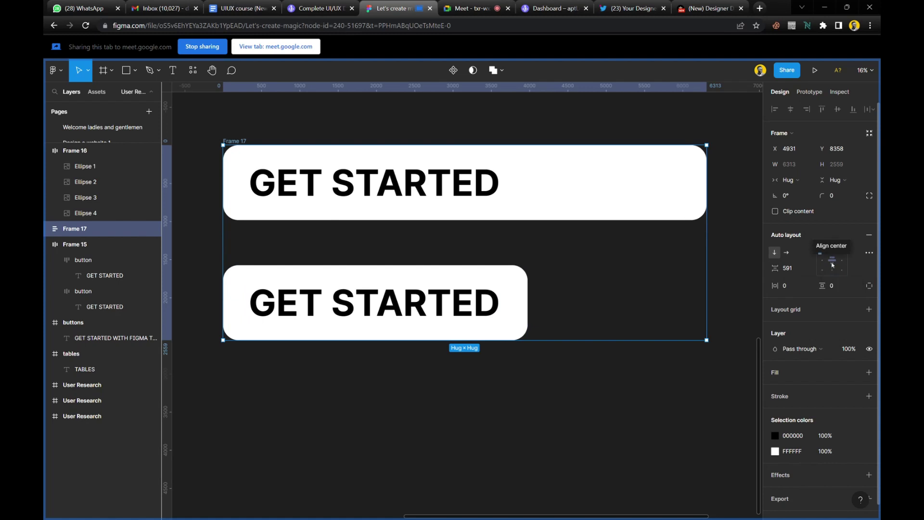
pyautogui.click(832, 264)
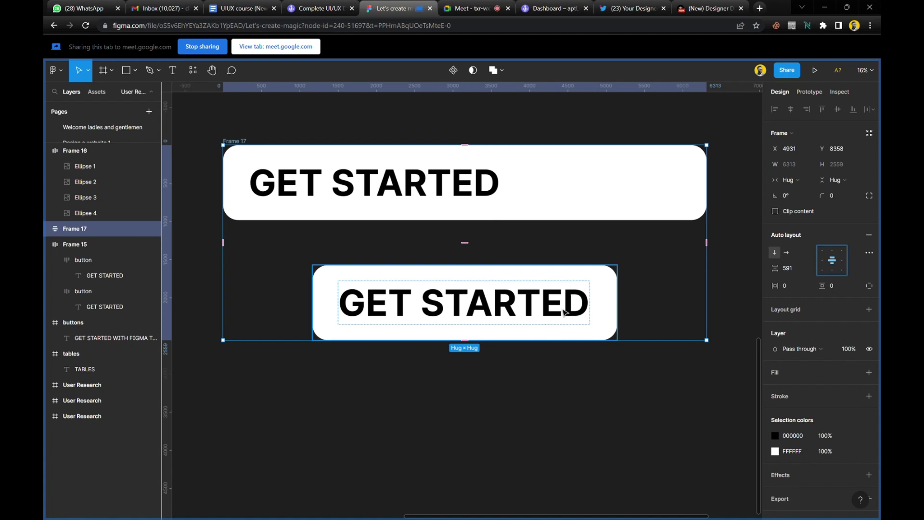
pyautogui.click(844, 263)
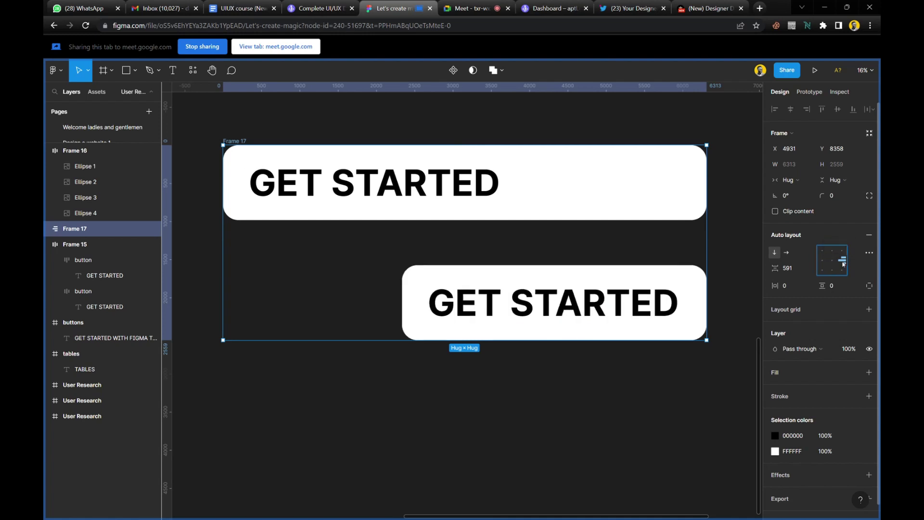
pyautogui.click(823, 266)
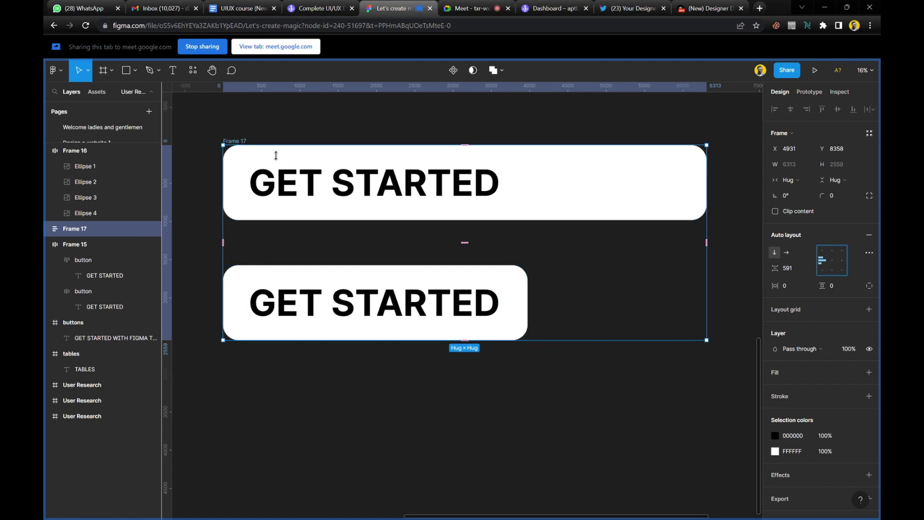
pyautogui.click(823, 253)
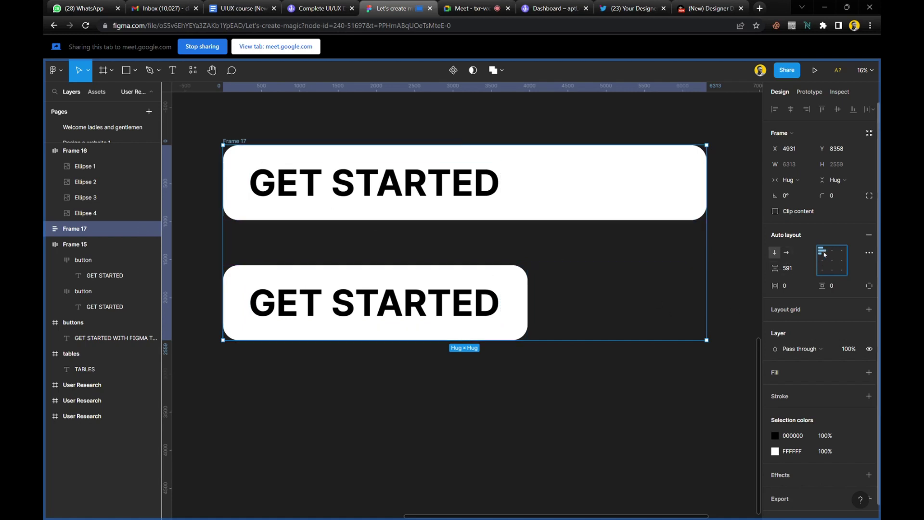
pyautogui.click(845, 255)
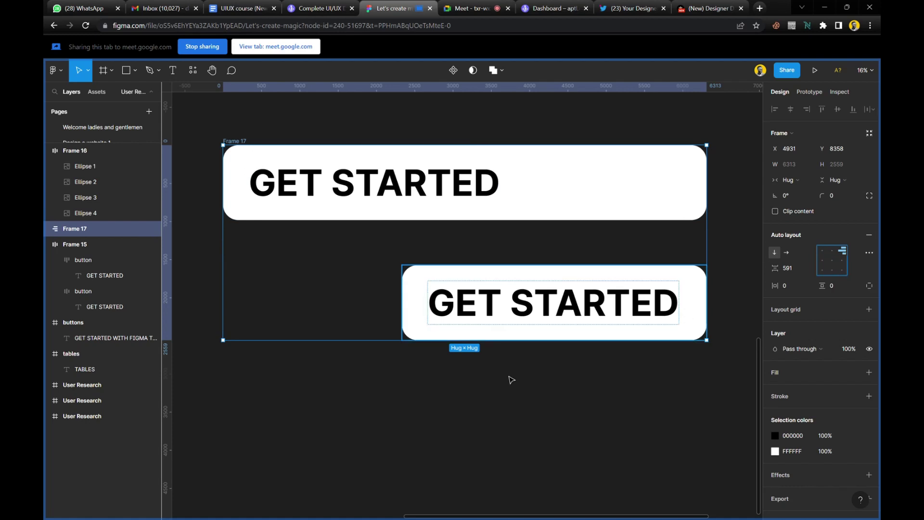
# Delete Frame 17 with its two buttons, zoom out, and go to the Google Meet call.
pyautogui.click(270, 273)
pyautogui.click(244, 142)
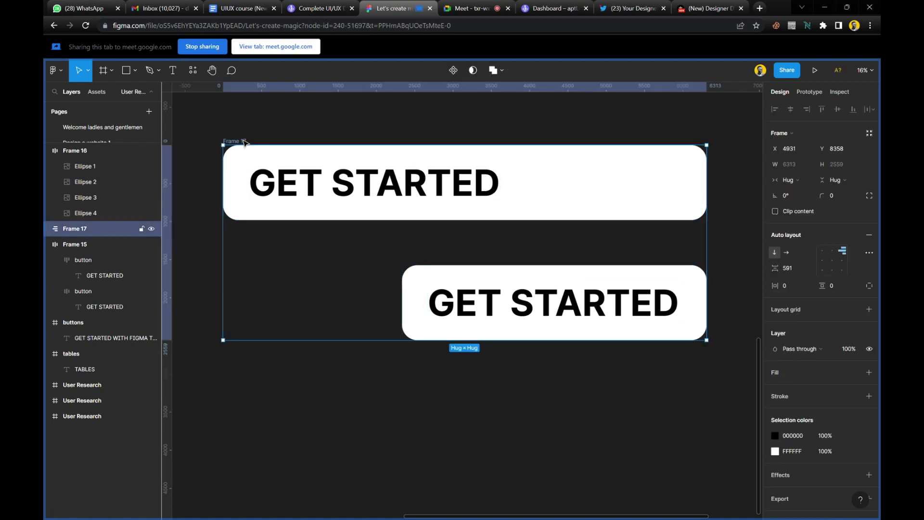
pyautogui.press('Delete')
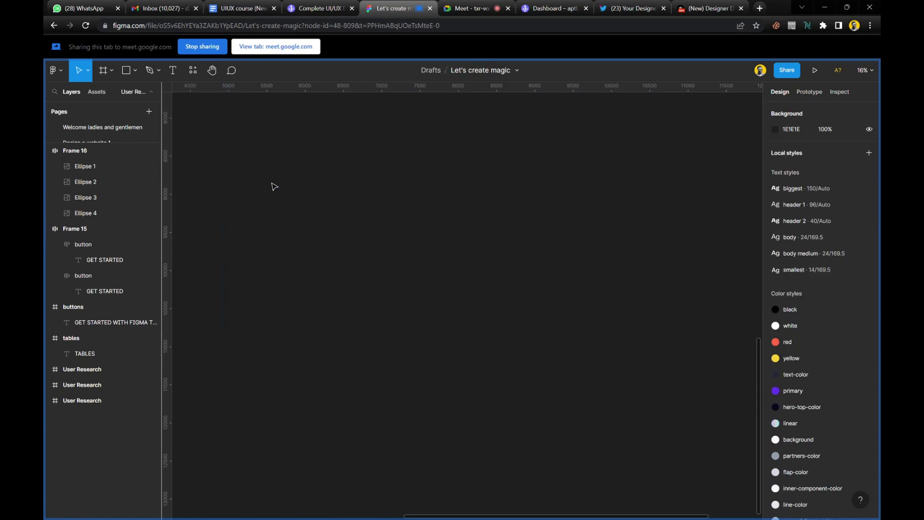
pyautogui.scroll(-5, 273, 187)
pyautogui.scroll(3, 274, 186)
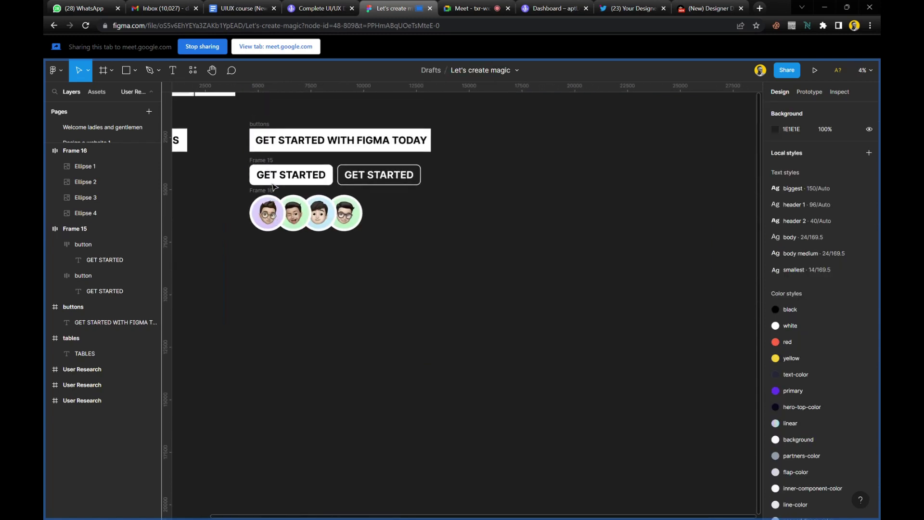
pyautogui.hscroll(-5, 273, 186)
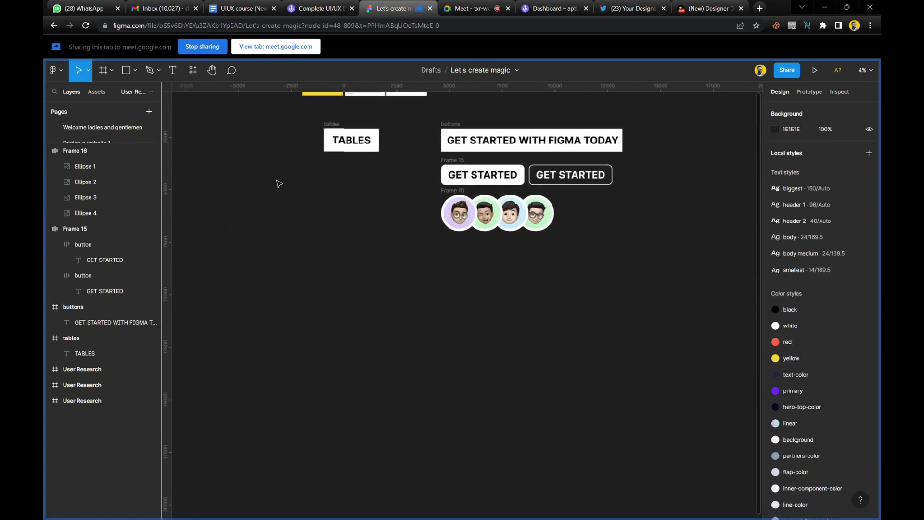
pyautogui.scroll(3, 292, 155)
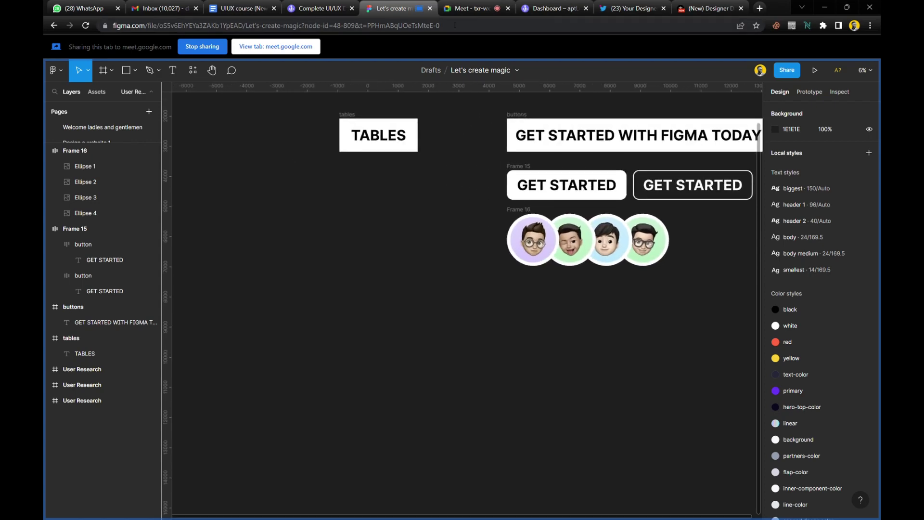
pyautogui.click(464, 10)
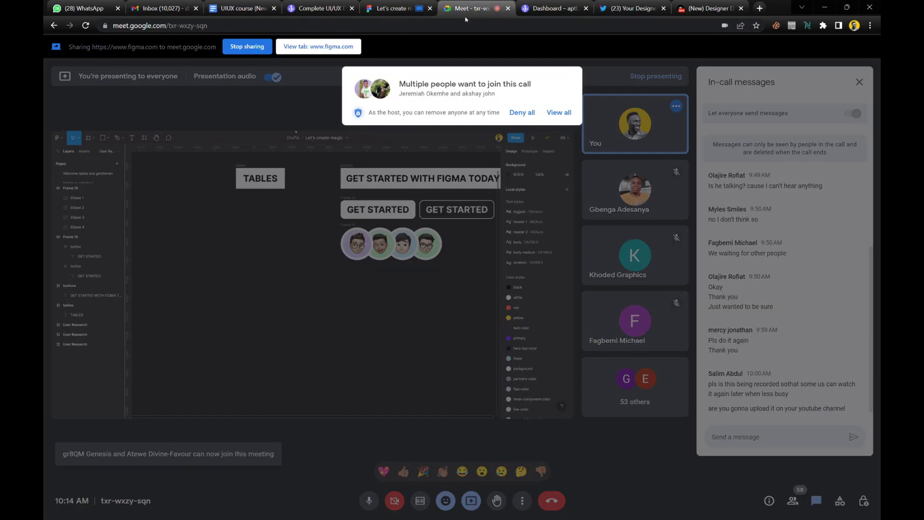
# Admit everyone waiting to join, then admit the next join request.
pyautogui.click(559, 112)
pyautogui.click(566, 184)
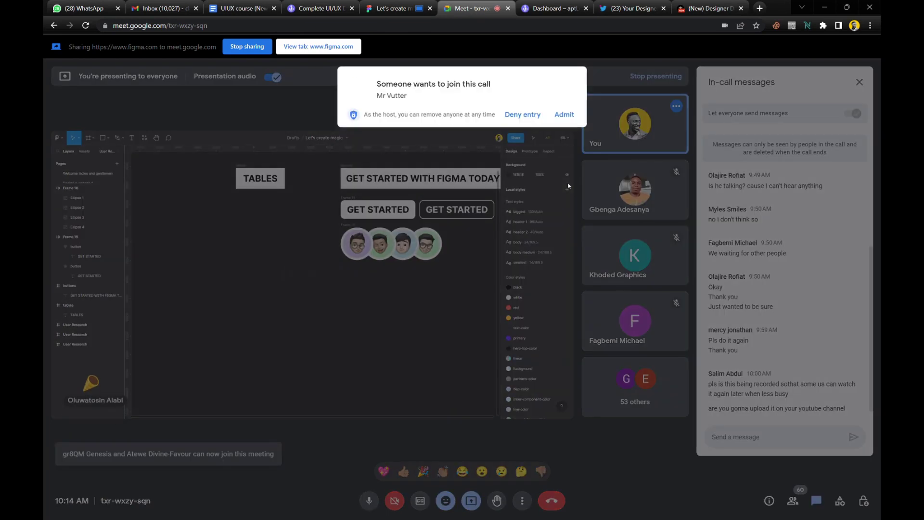
pyautogui.click(565, 115)
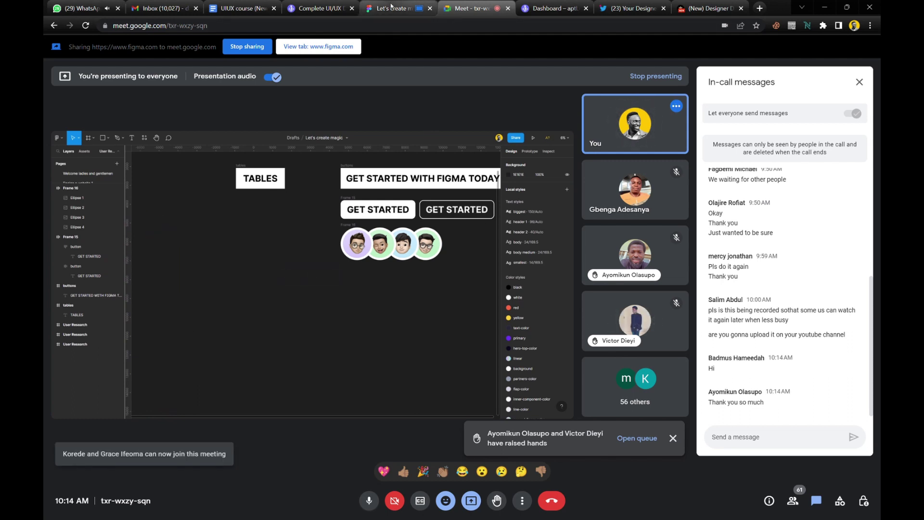
# Move the tables, buttons, Frame 15 and Frame 16 frames together further down the canvas.
pyautogui.click(391, 7)
pyautogui.scroll(3, 368, 188)
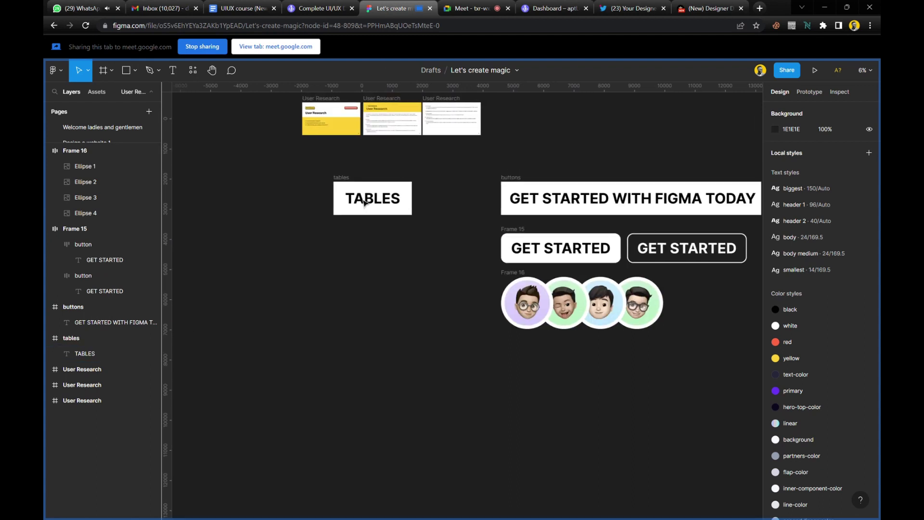
pyautogui.moveTo(294, 157); pyautogui.dragTo(734, 373)
pyautogui.moveTo(475, 210); pyautogui.dragTo(487, 384)
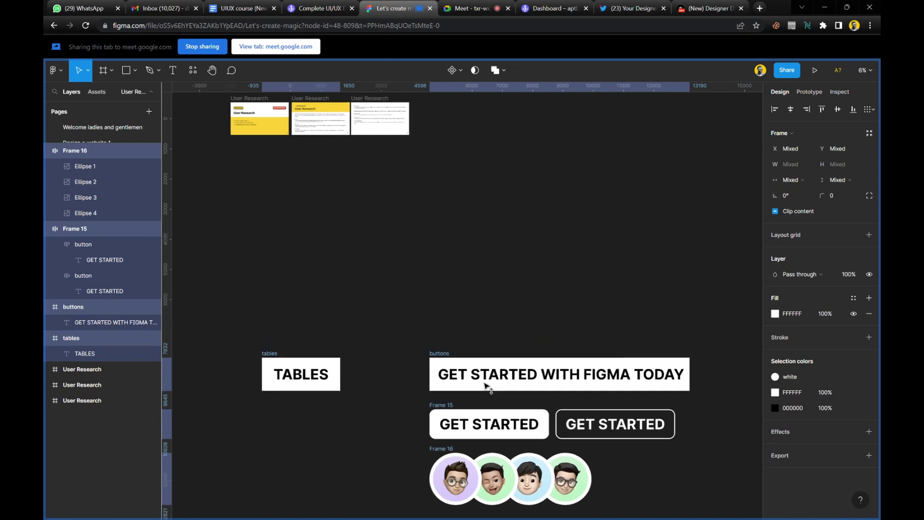
pyautogui.hotkey('shift', '2')
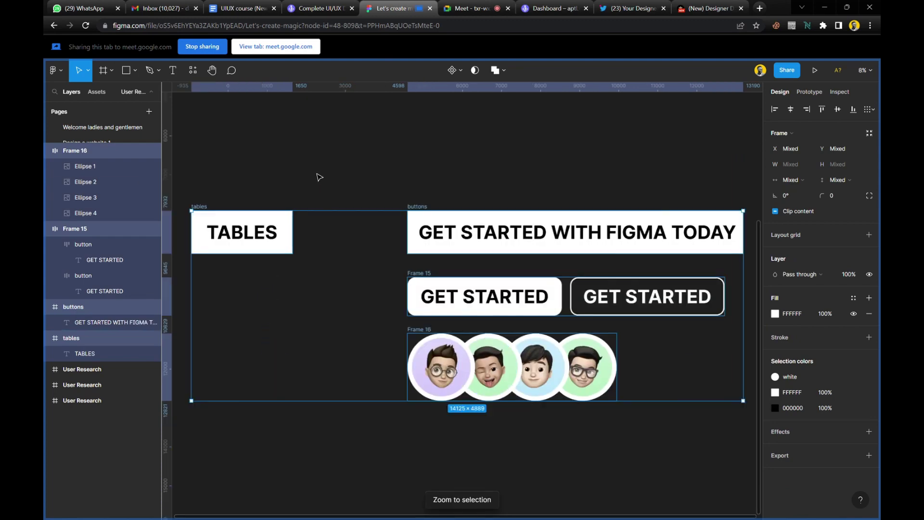
pyautogui.click(319, 176)
# Admit the waiting person into the Meet call and return to the Figma file.
pyautogui.click(466, 8)
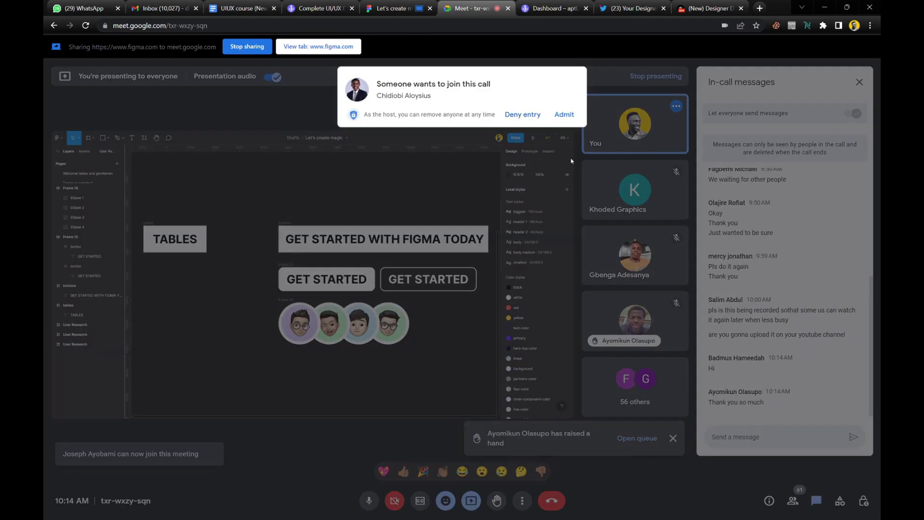
pyautogui.click(564, 115)
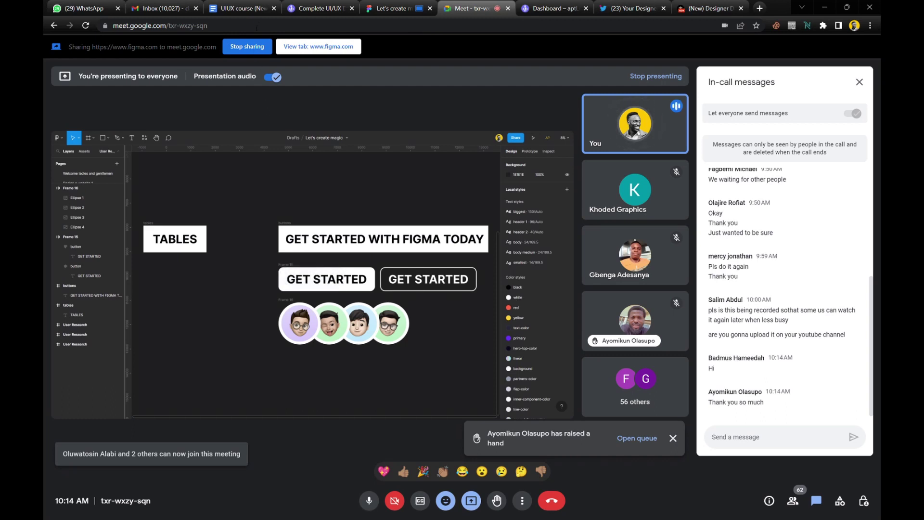
pyautogui.click(382, 10)
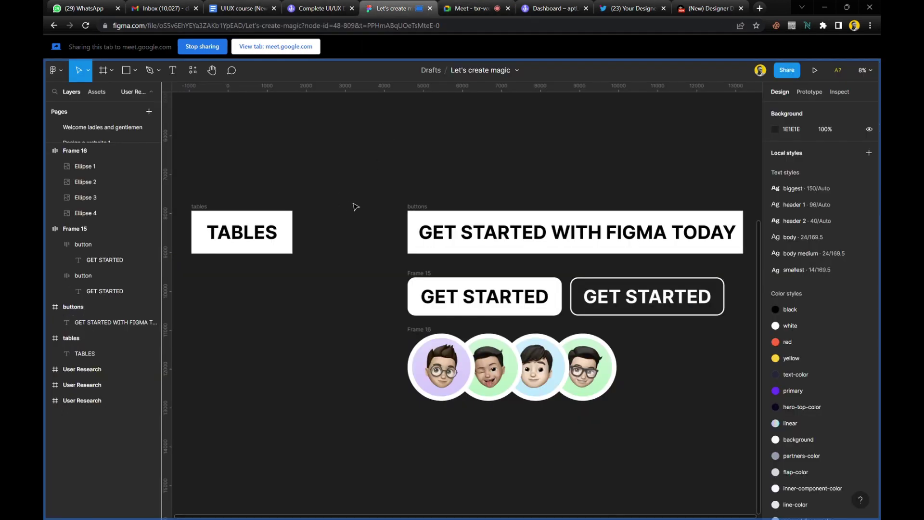
# Widen the TABLES text box to 2222 and left-align the text.
pyautogui.hscroll(-4, 356, 207)
pyautogui.scroll(5, 350, 219)
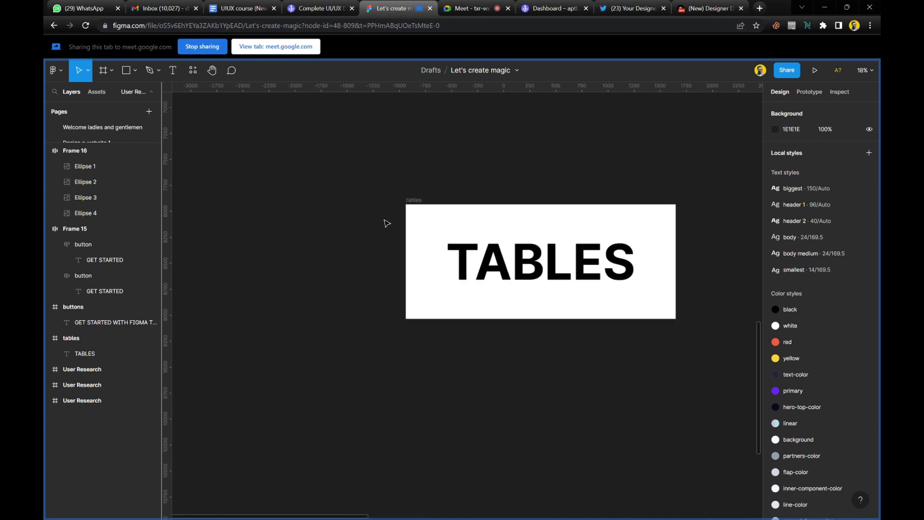
pyautogui.scroll(5, 385, 223)
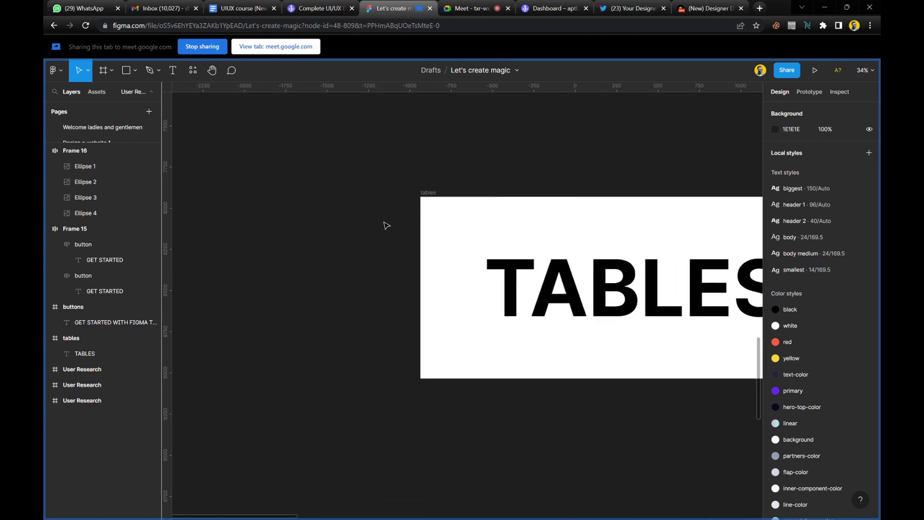
pyautogui.hscroll(5, 385, 224)
pyautogui.scroll(2, 377, 245)
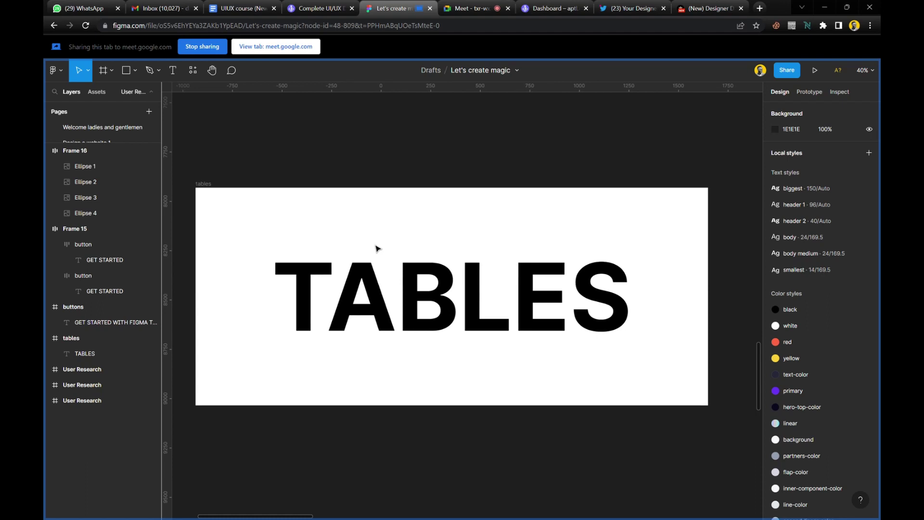
pyautogui.hscroll(-1, 378, 249)
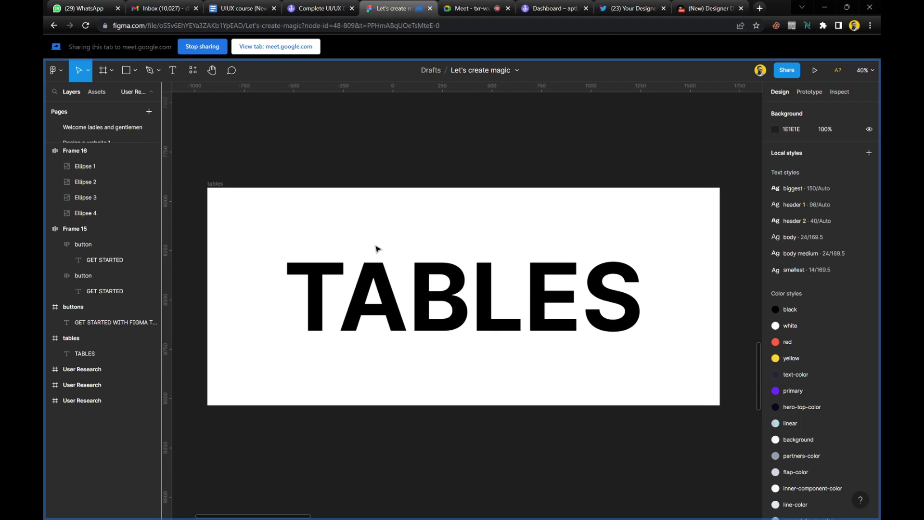
pyautogui.click(408, 298)
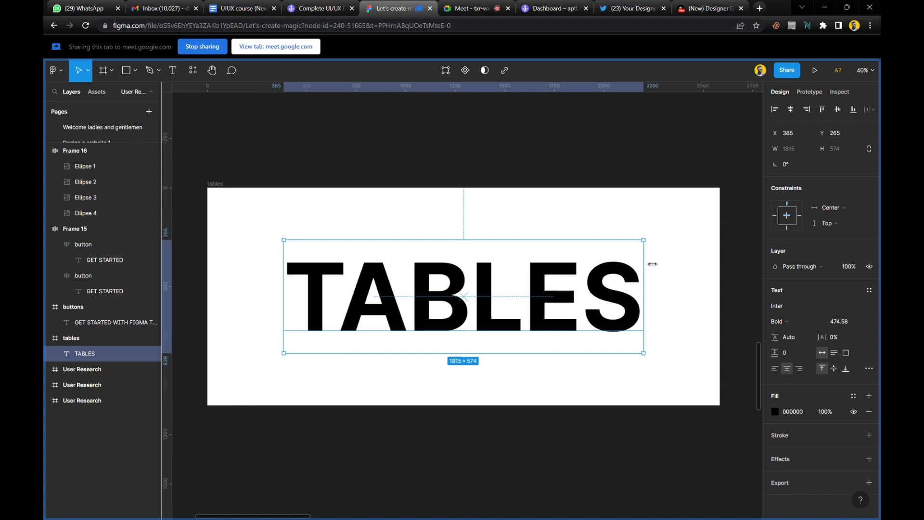
pyautogui.moveTo(652, 264); pyautogui.dragTo(732, 266)
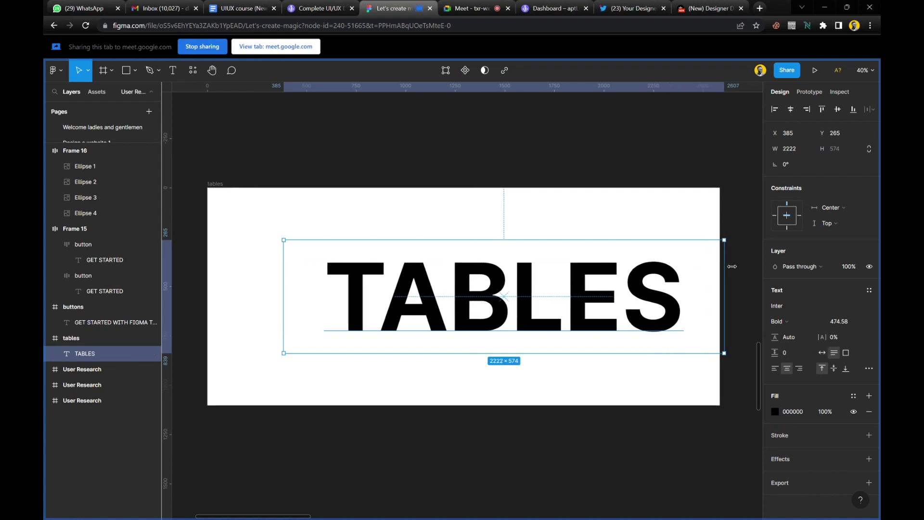
pyautogui.click(775, 369)
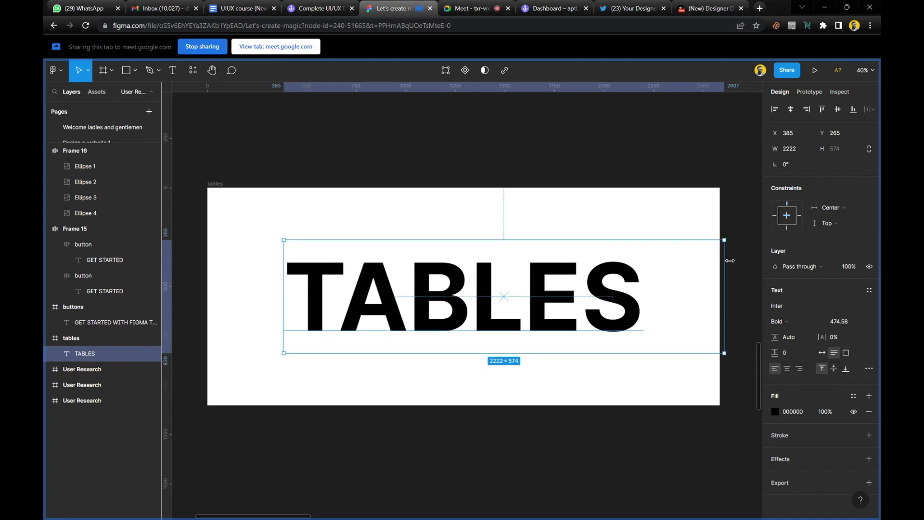
# Switch the TABLES text box to Auto width, adjust its edge slightly, and deselect it.
pyautogui.click(822, 357)
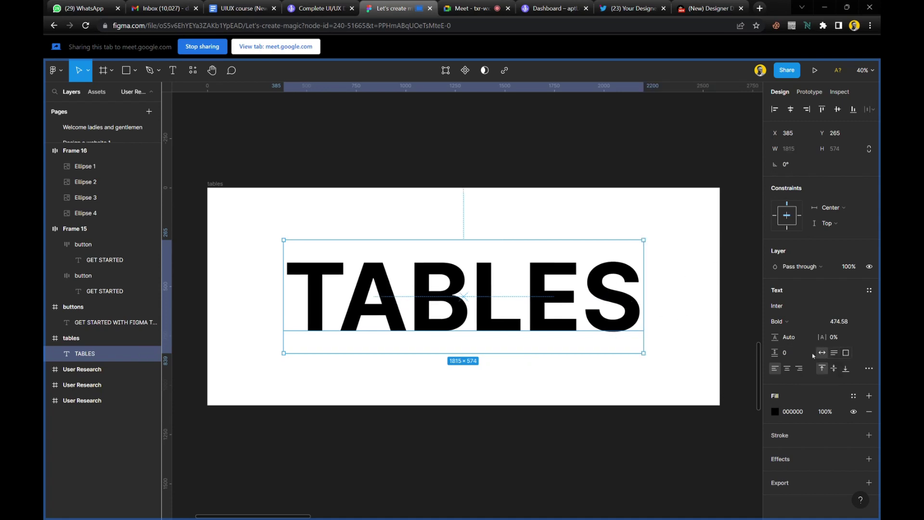
pyautogui.moveTo(667, 254); pyautogui.dragTo(671, 272)
pyautogui.click(435, 140)
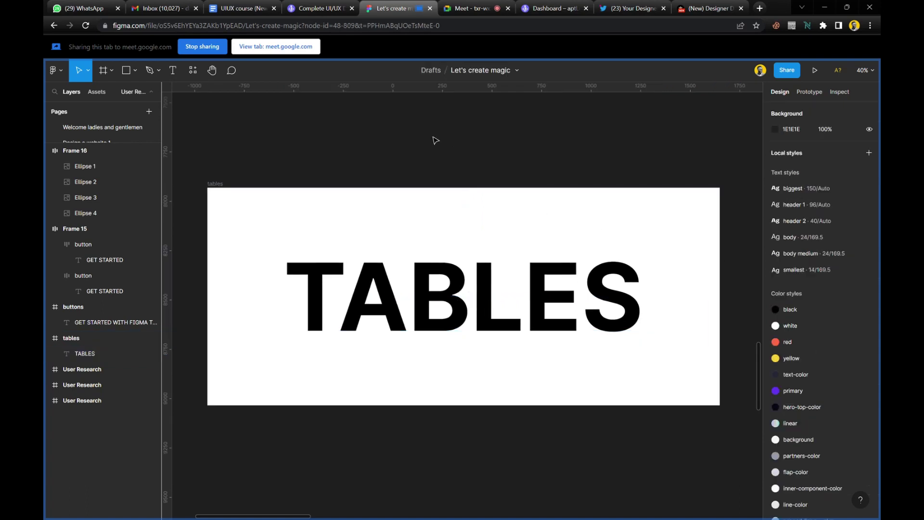
pyautogui.scroll(-3, 433, 186)
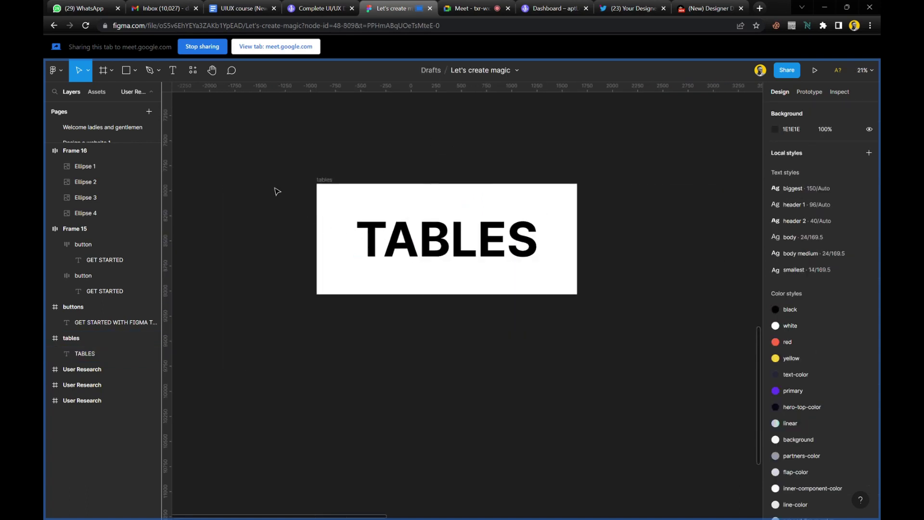
pyautogui.scroll(3, 276, 190)
# Create a 1440×1024 Desktop frame from the Frame tool's Desktop presets.
pyautogui.scroll(1, 274, 189)
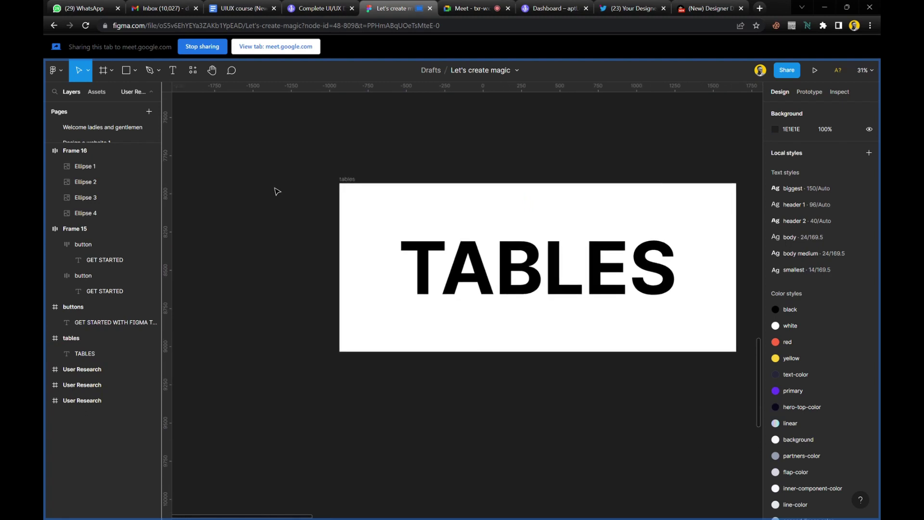
pyautogui.hscroll(-3, 275, 190)
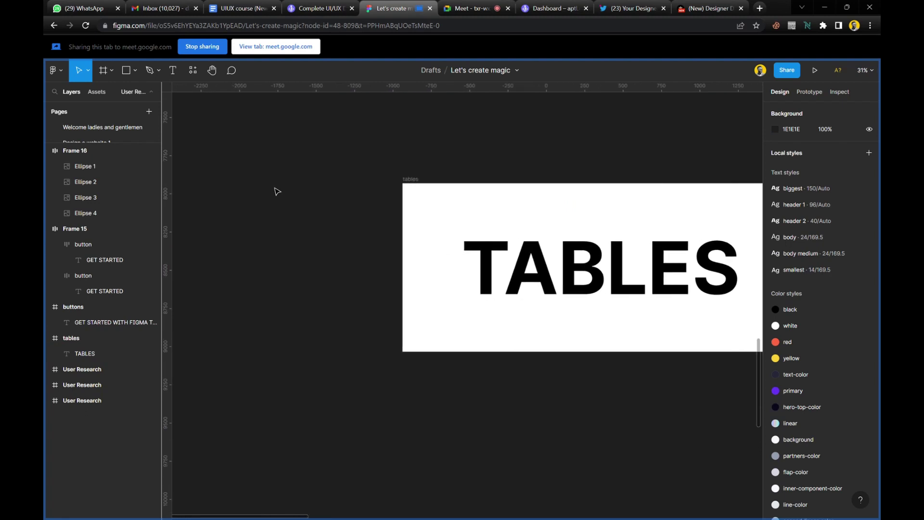
pyautogui.click(103, 71)
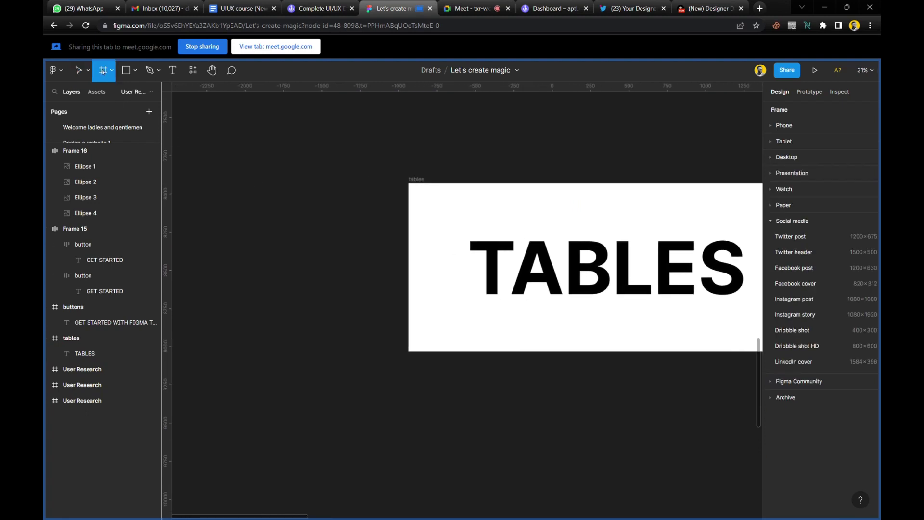
pyautogui.click(790, 159)
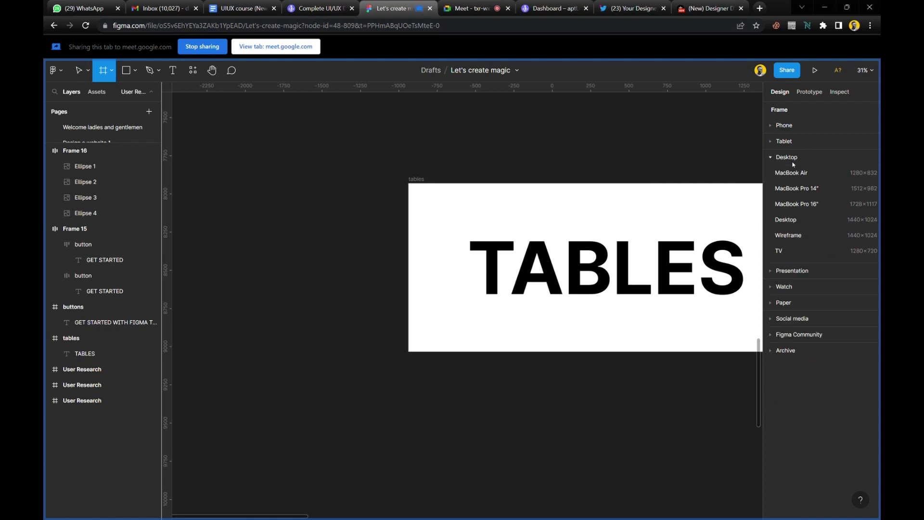
pyautogui.click(797, 223)
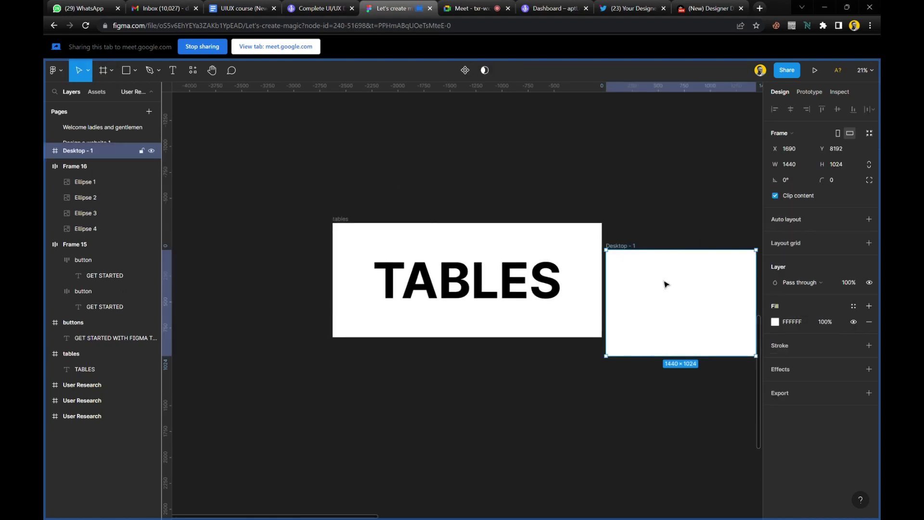
# Move the Desktop frame left of 'tables', aligned with its top, and zoom to fit it.
pyautogui.moveTo(665, 285)
pyautogui.mouseDown()
pyautogui.moveTo(661, 268)
pyautogui.moveTo(668, 271)
pyautogui.mouseUp()
pyautogui.hscroll(3, 626, 277)
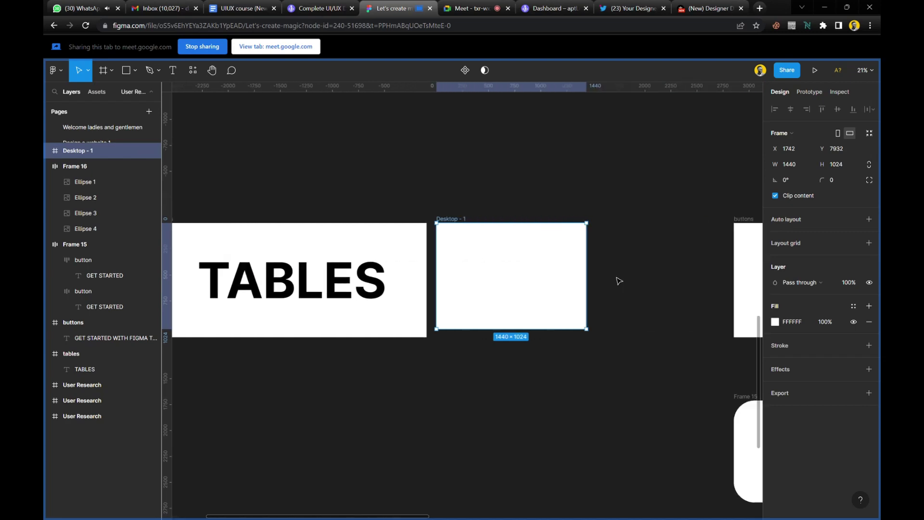
pyautogui.hscroll(-4, 578, 280)
pyautogui.moveTo(720, 268); pyautogui.dragTo(280, 268)
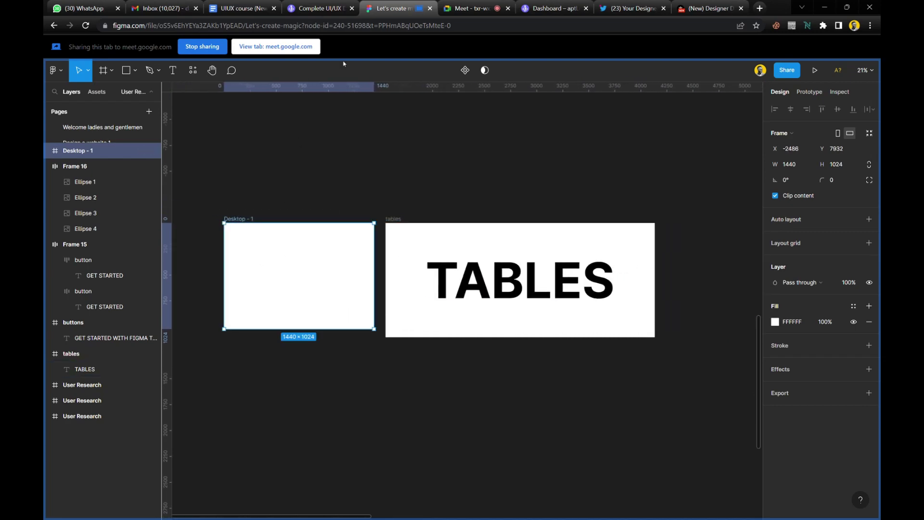
pyautogui.click(474, 9)
pyautogui.click(562, 118)
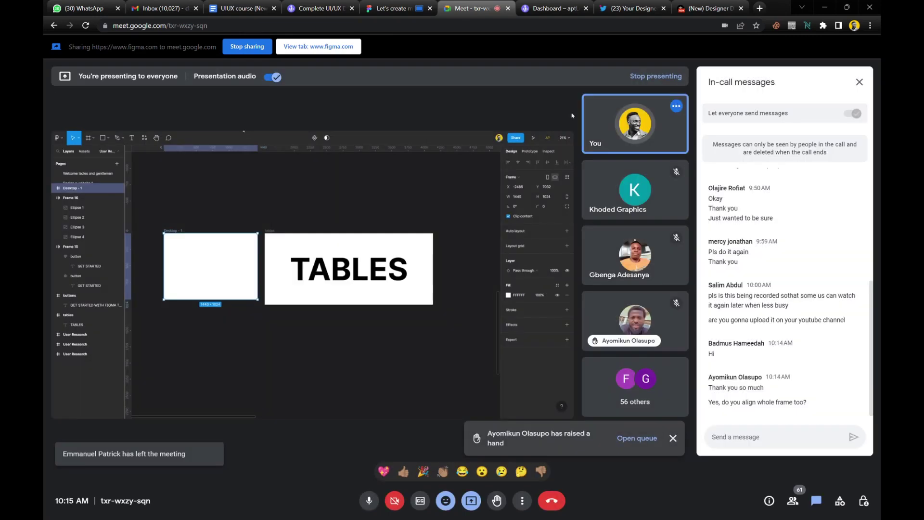
pyautogui.click(390, 8)
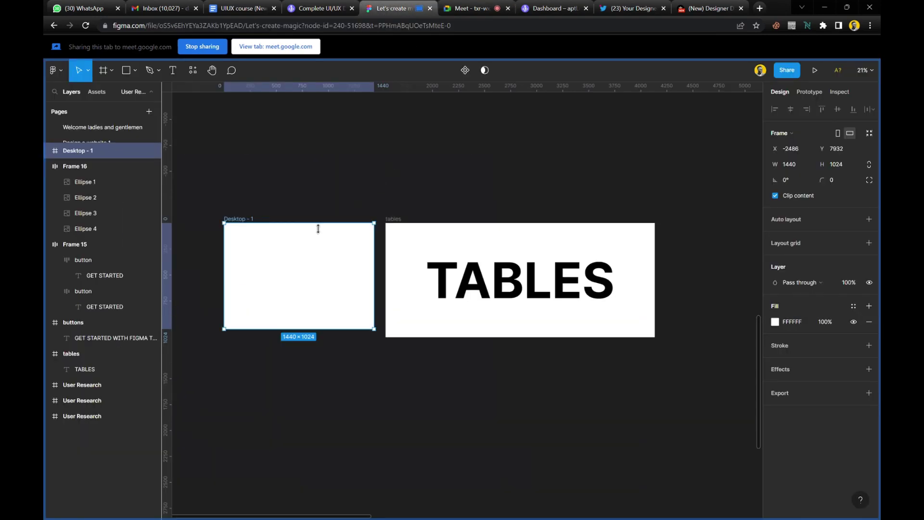
pyautogui.hotkey('shift', '2')
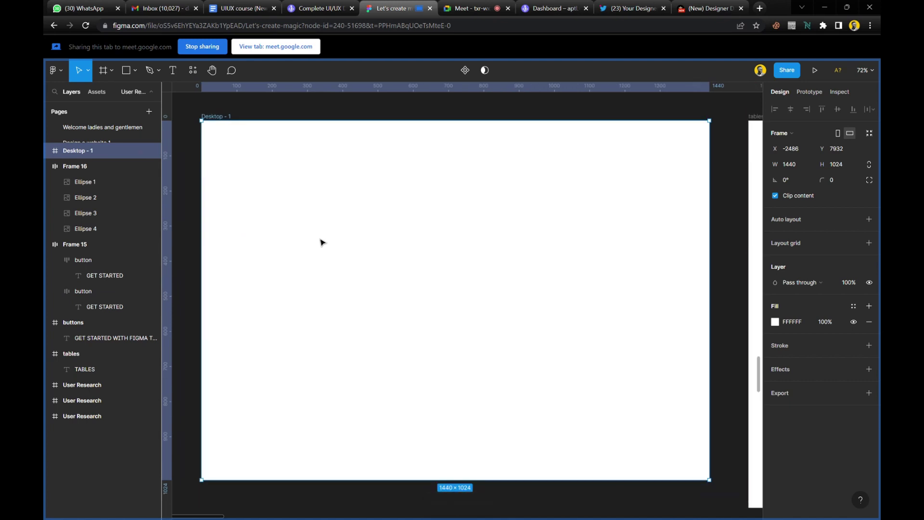
# Add a layout grid to Desktop - 1 as 12 black columns.
pyautogui.click(785, 243)
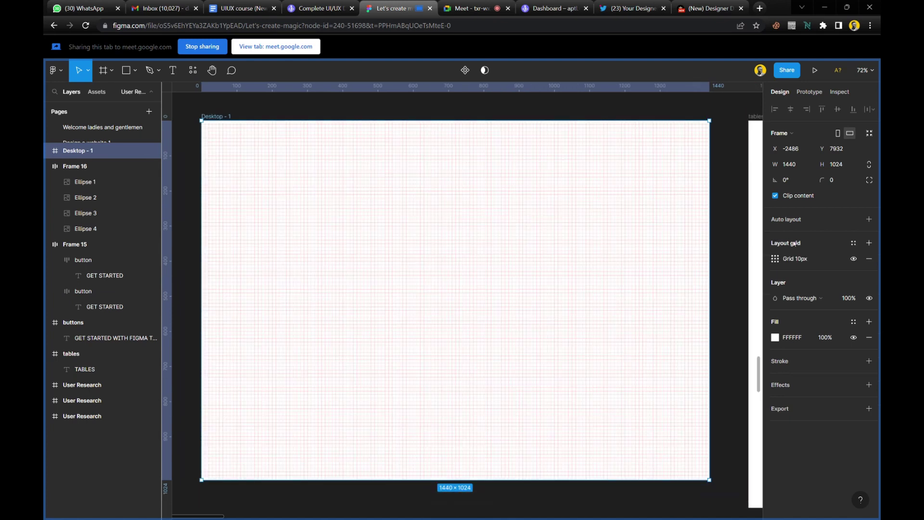
pyautogui.click(776, 259)
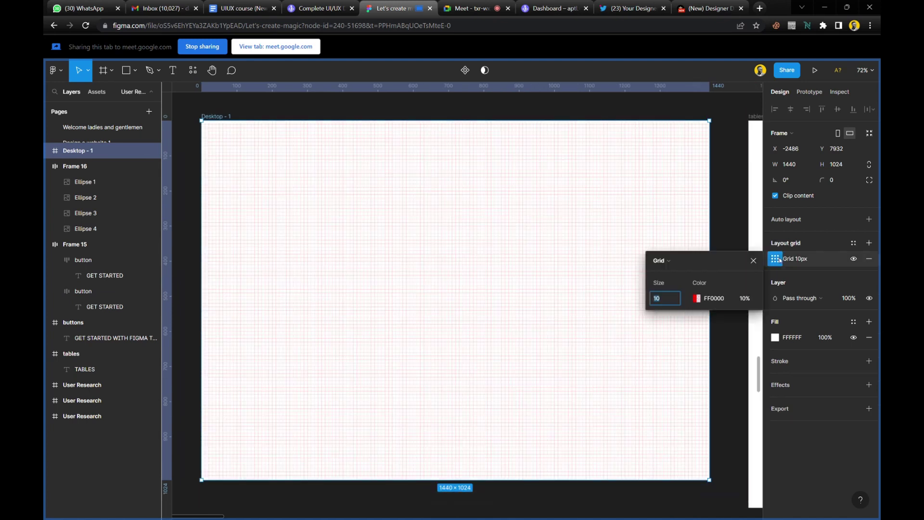
pyautogui.click(674, 261)
pyautogui.click(677, 272)
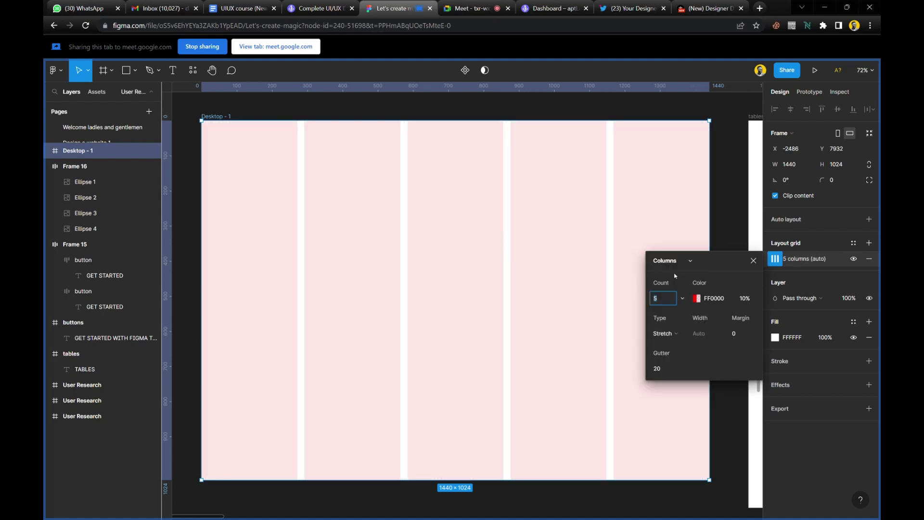
pyautogui.click(685, 301)
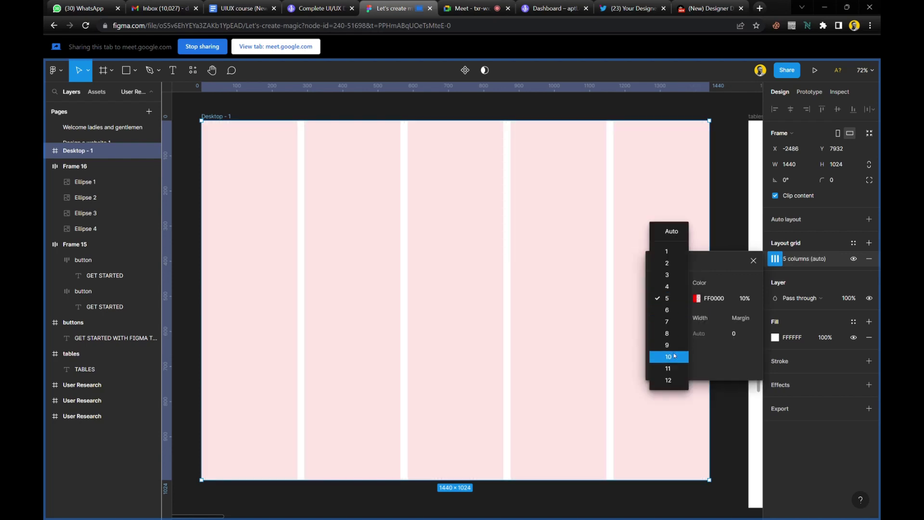
pyautogui.click(680, 380)
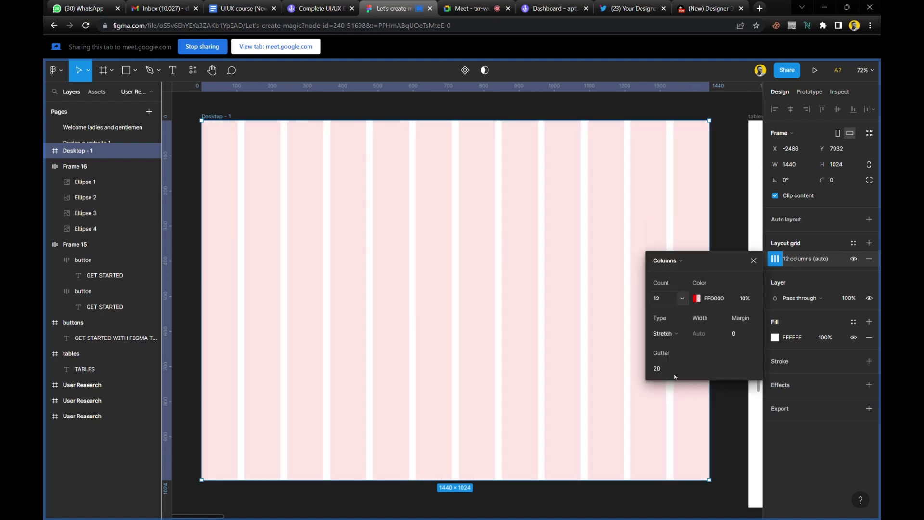
pyautogui.click(698, 298)
pyautogui.moveTo(569, 346); pyautogui.dragTo(516, 423)
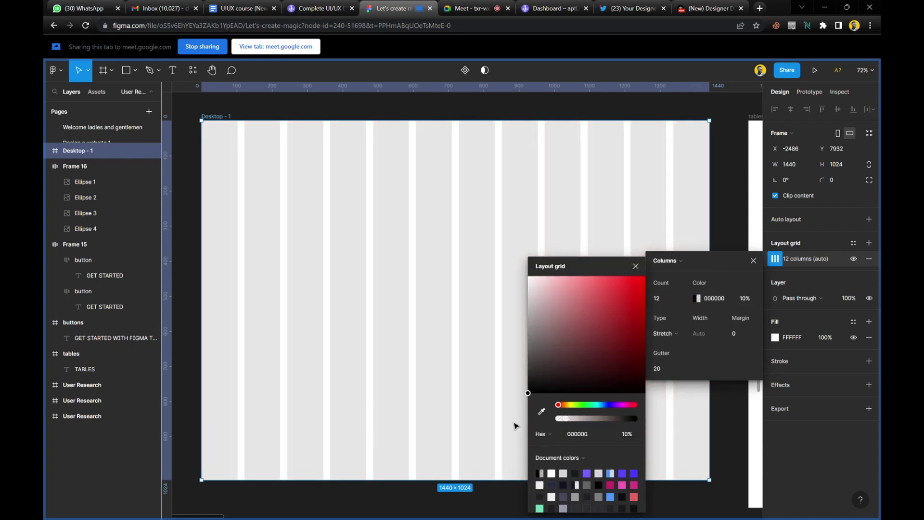
pyautogui.click(636, 265)
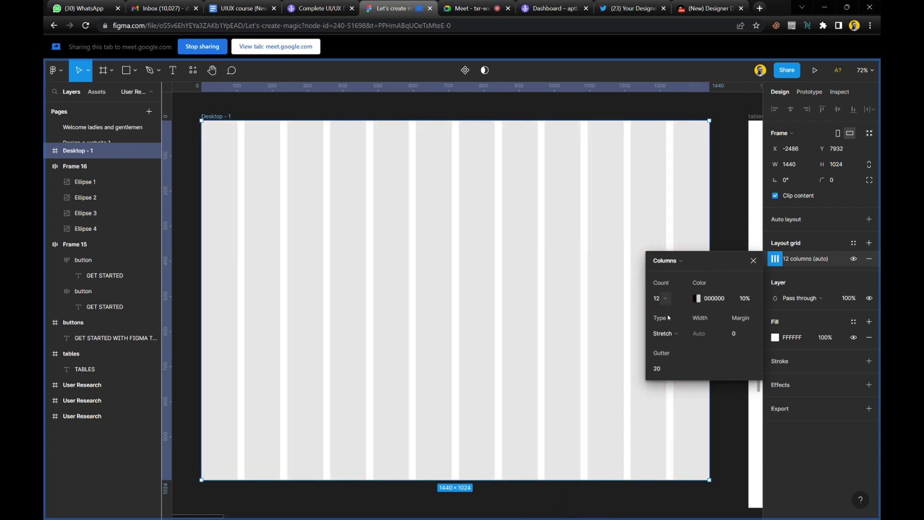
# Set the column grid margin to 100 px and gutter to 24 px, then close its settings.
pyautogui.click(736, 337)
pyautogui.write('100')
pyautogui.press('Return')
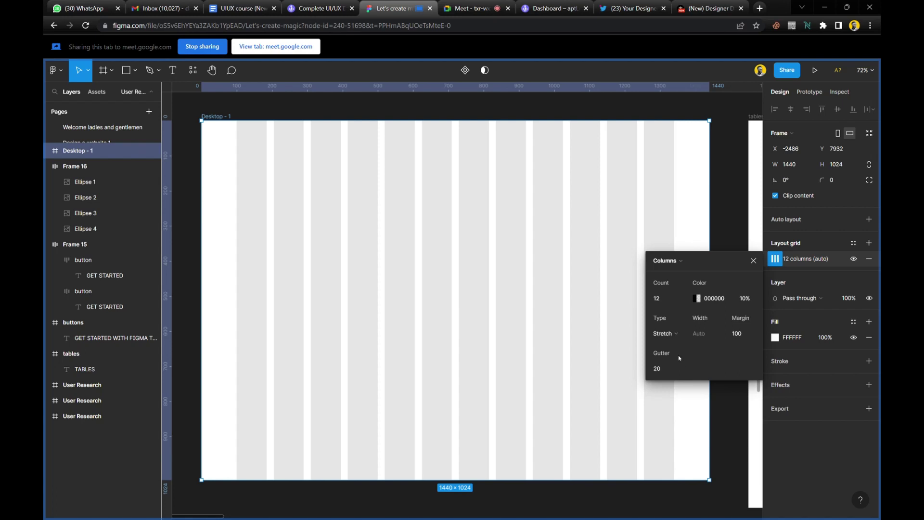
pyautogui.click(667, 371)
pyautogui.doubleClick(667, 372)
pyautogui.write('24')
pyautogui.press('Return')
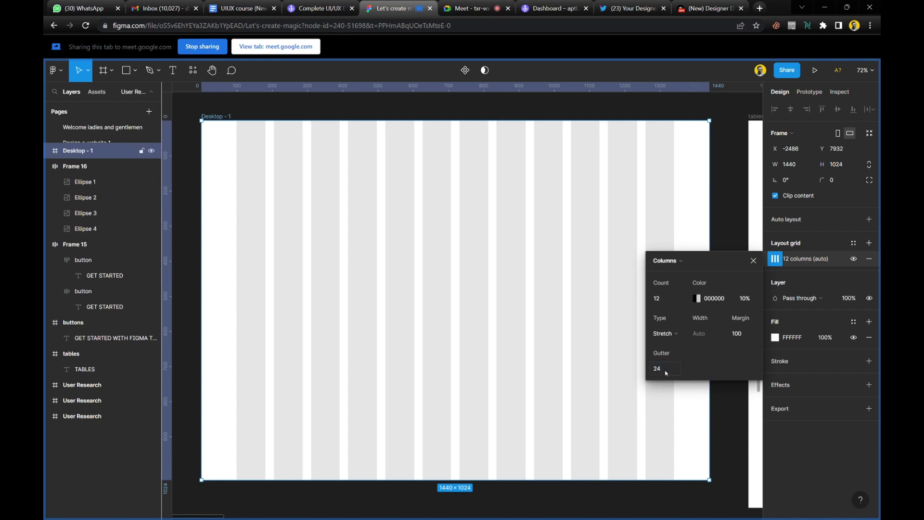
pyautogui.scroll(2, 406, 296)
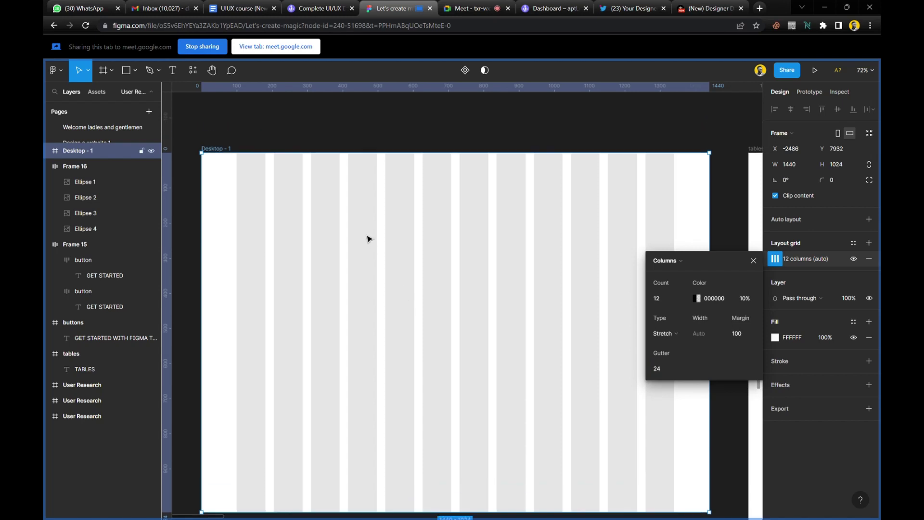
pyautogui.hscroll(-2, 369, 239)
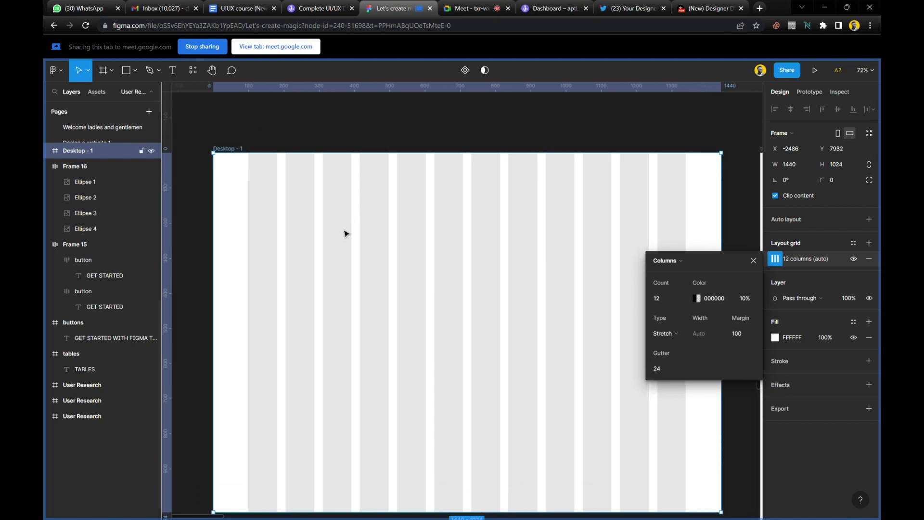
pyautogui.click(754, 260)
pyautogui.hscroll(5, 522, 264)
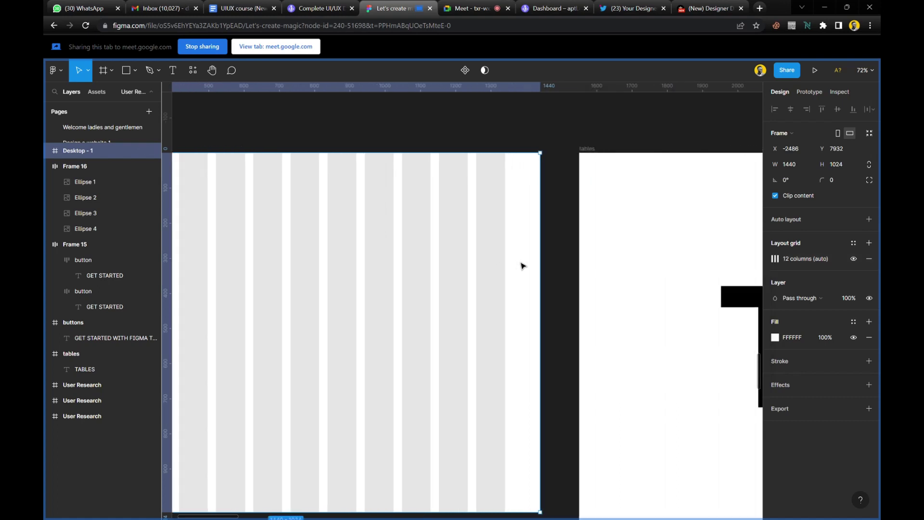
pyautogui.hscroll(-4, 522, 264)
pyautogui.hscroll(-3, 522, 264)
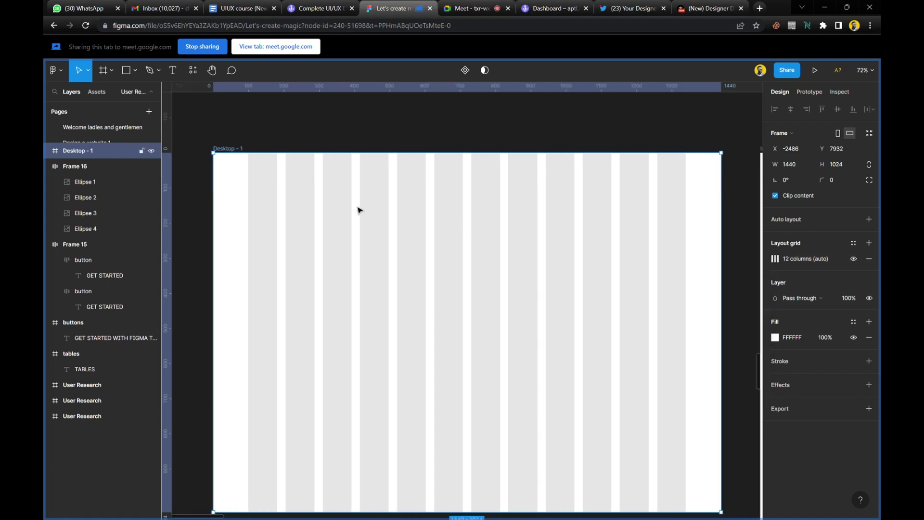
pyautogui.scroll(1, 282, 204)
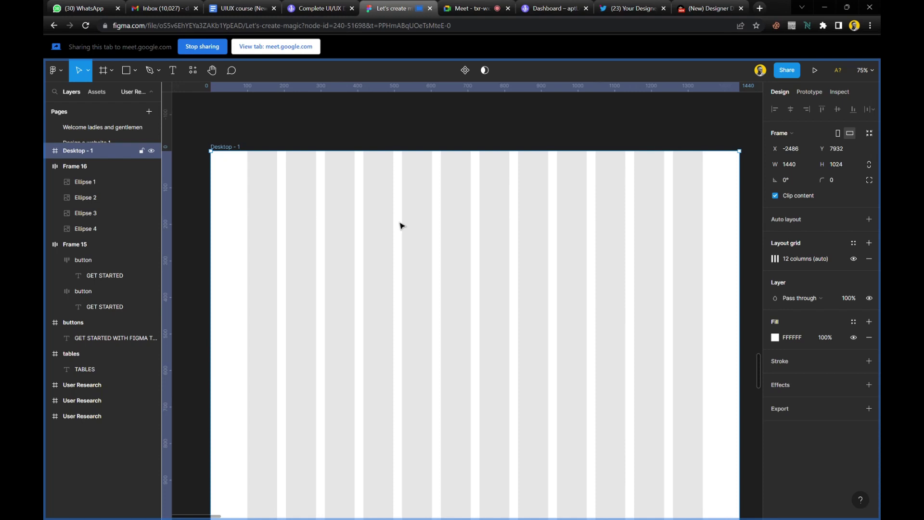
# Draw a trial text box on the Desktop frame, then discard the empty text layer.
pyautogui.press('t')
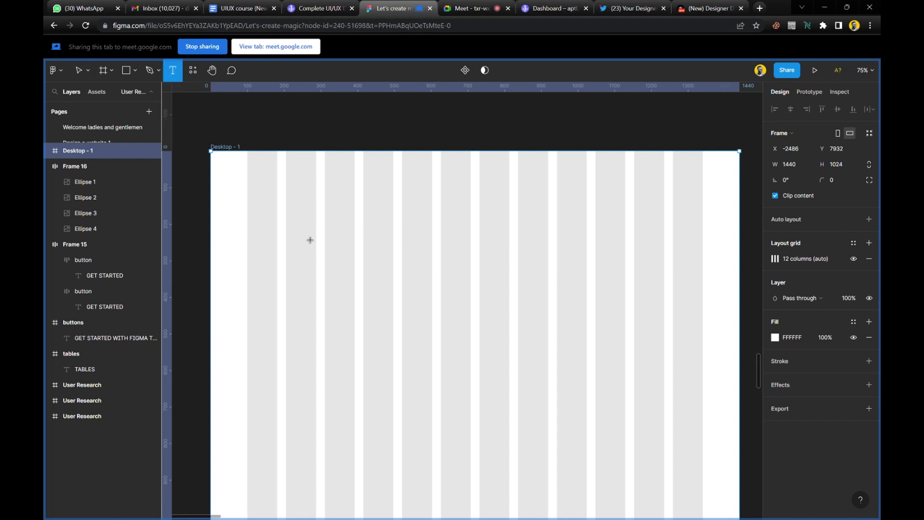
pyautogui.moveTo(268, 230); pyautogui.dragTo(268, 437)
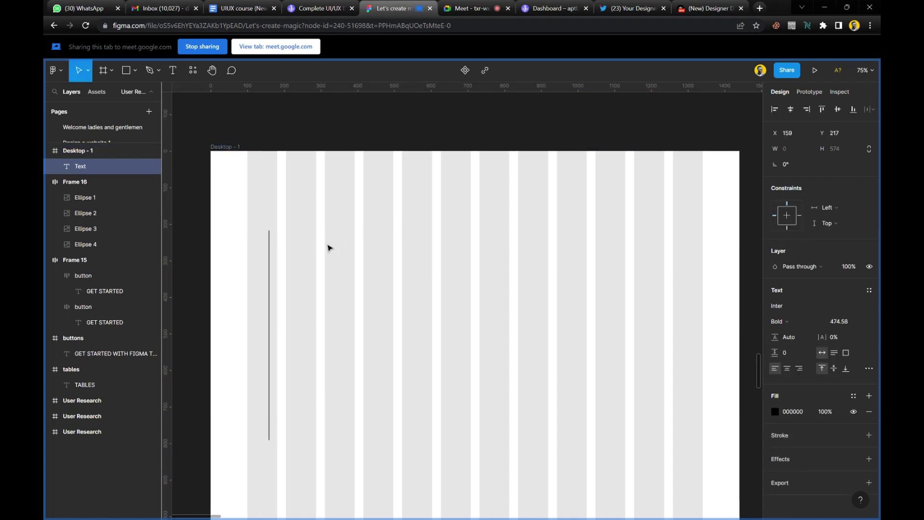
pyautogui.click(862, 321)
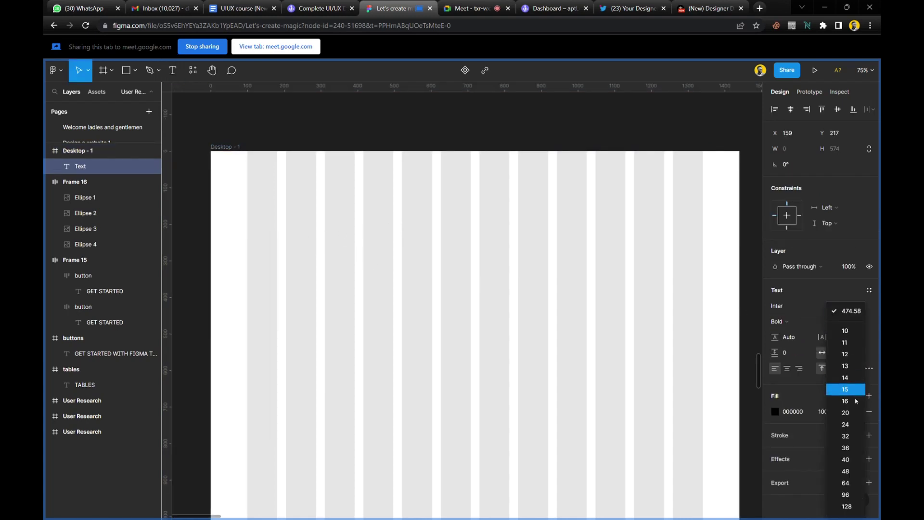
pyautogui.click(857, 506)
pyautogui.press('Escape')
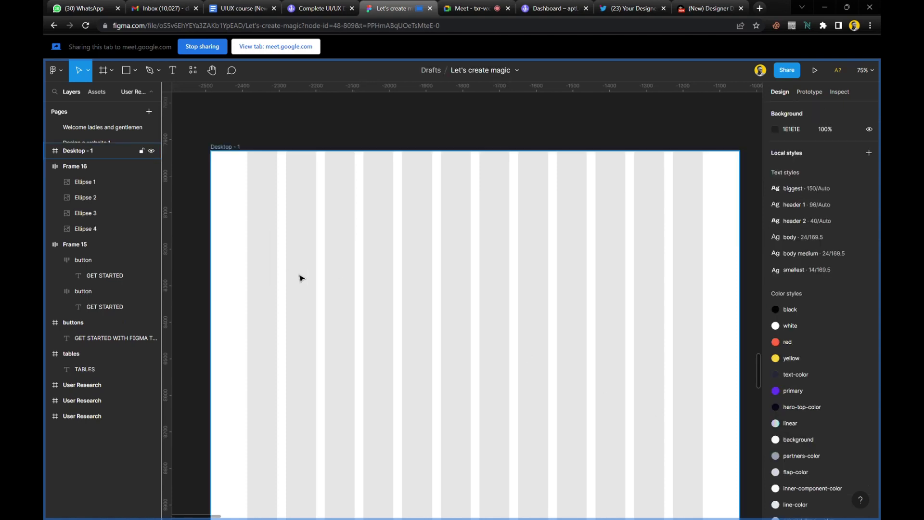
# Type 'Transaction' inside Desktop - 1 and set its font size to 20.
pyautogui.click(277, 262)
pyautogui.press('t')
pyautogui.click(258, 232)
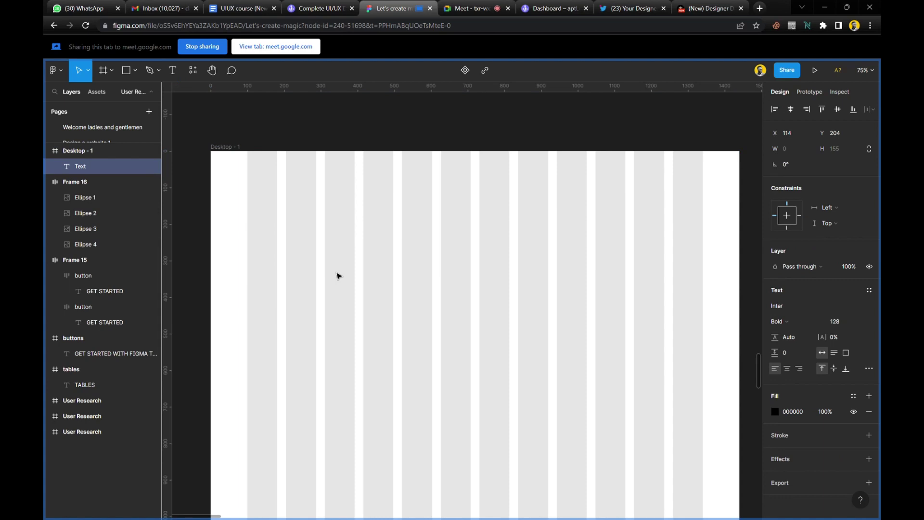
pyautogui.write('Tran')
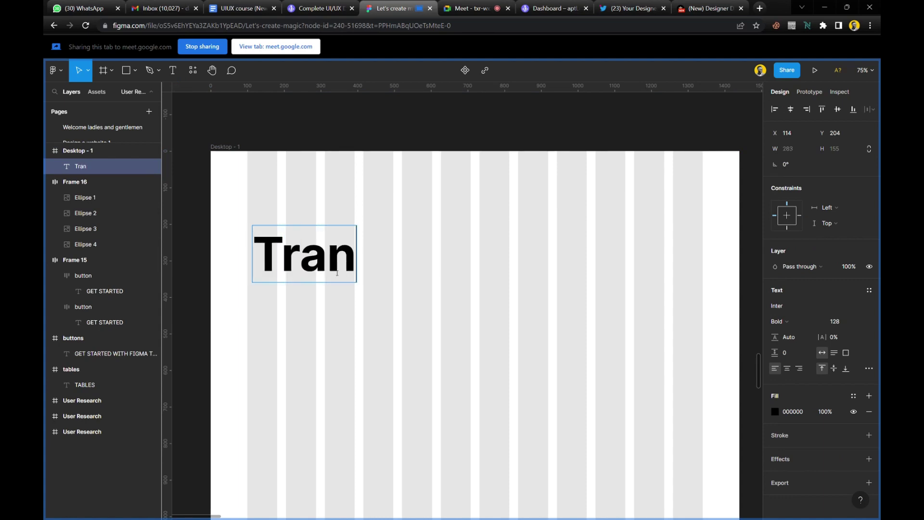
pyautogui.write('saction')
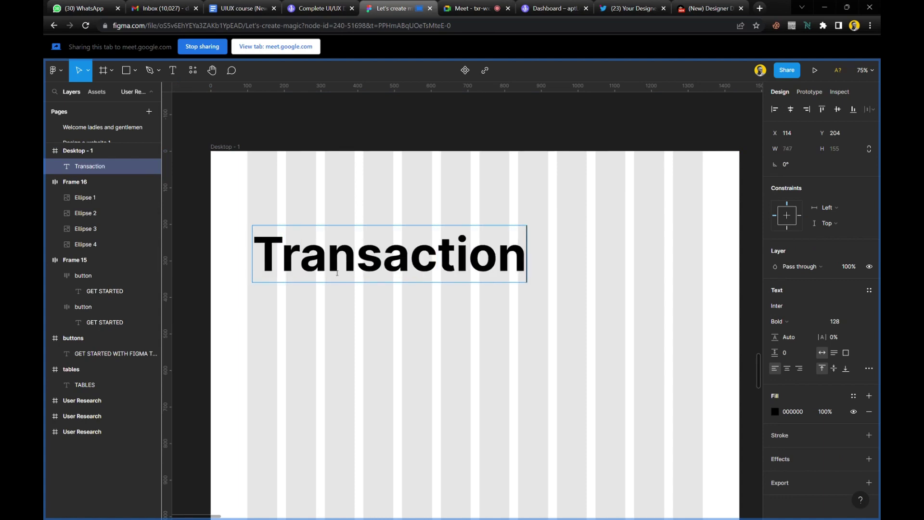
pyautogui.press('Escape')
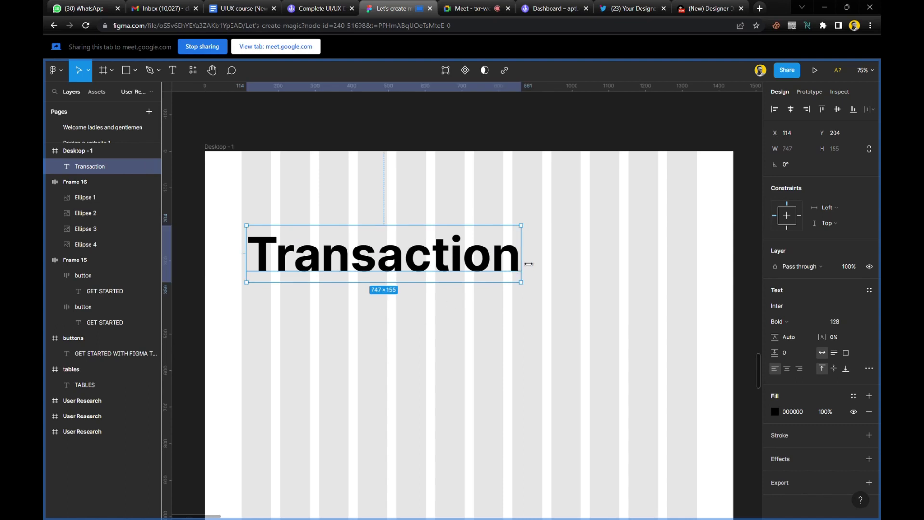
pyautogui.click(864, 327)
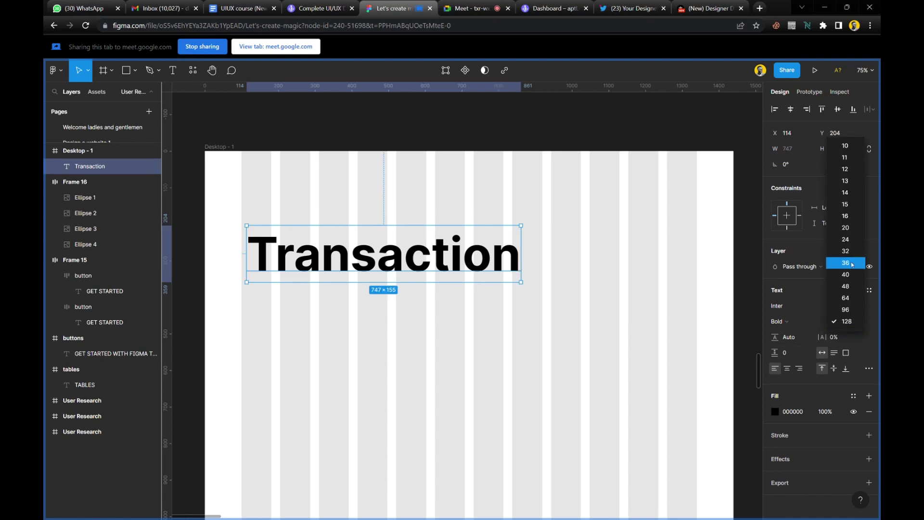
pyautogui.click(850, 227)
pyautogui.scroll(5, 243, 215)
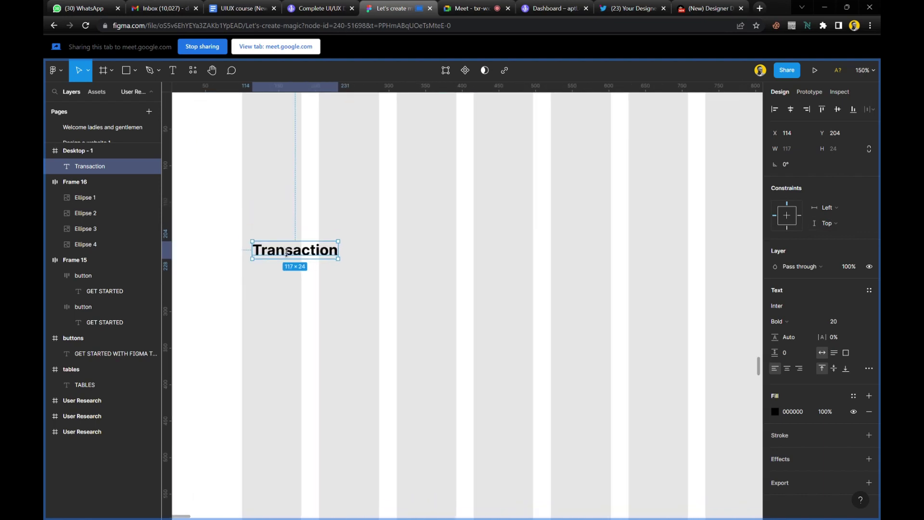
# Drag the Transaction heading up-left to X 100, Y 67 on the left grid margin.
pyautogui.moveTo(288, 253); pyautogui.dragTo(279, 153)
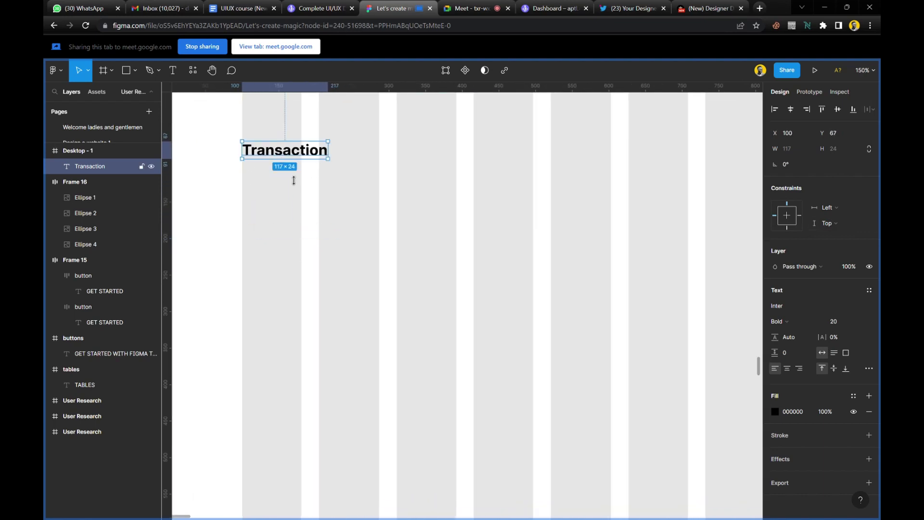
pyautogui.scroll(-2, 292, 180)
pyautogui.scroll(4, 303, 234)
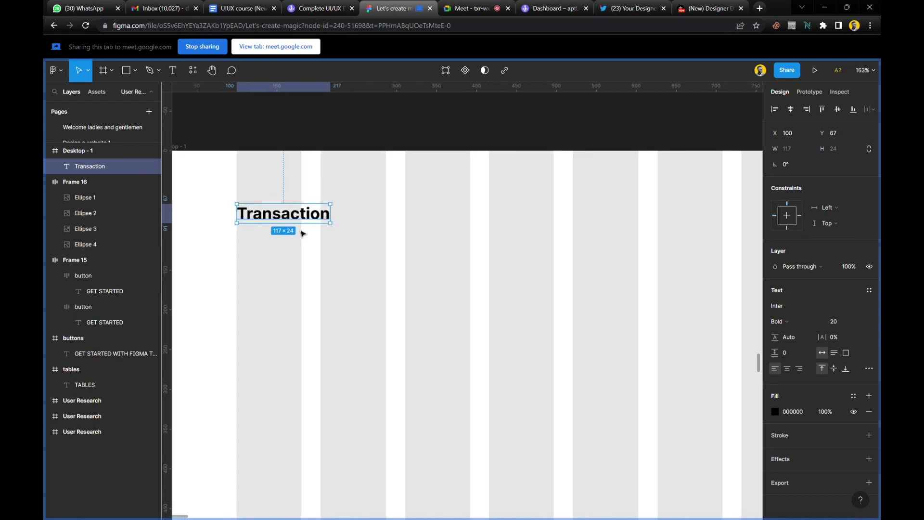
pyautogui.scroll(1, 302, 233)
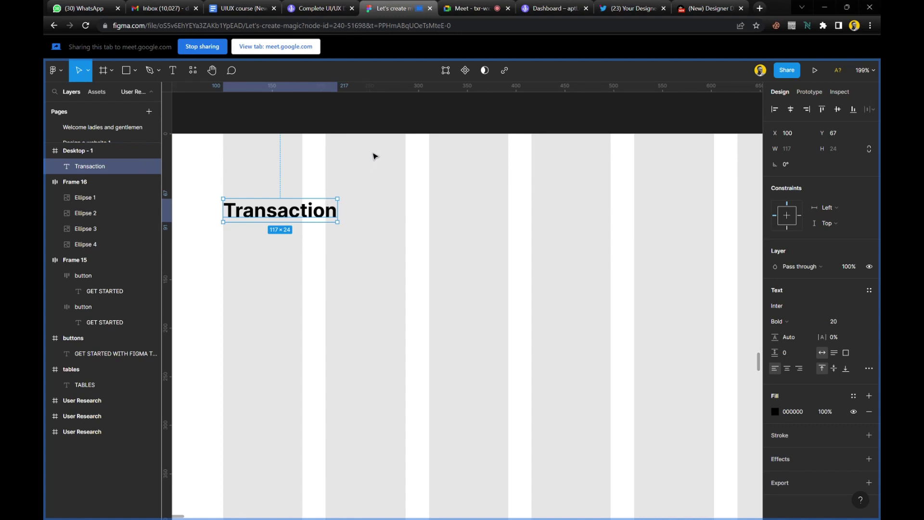
pyautogui.scroll(-5, 371, 181)
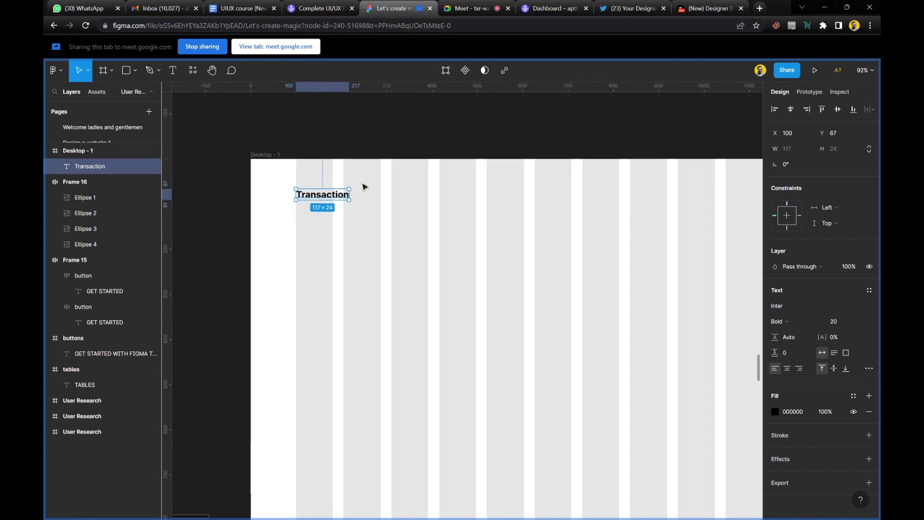
pyautogui.hscroll(1, 365, 199)
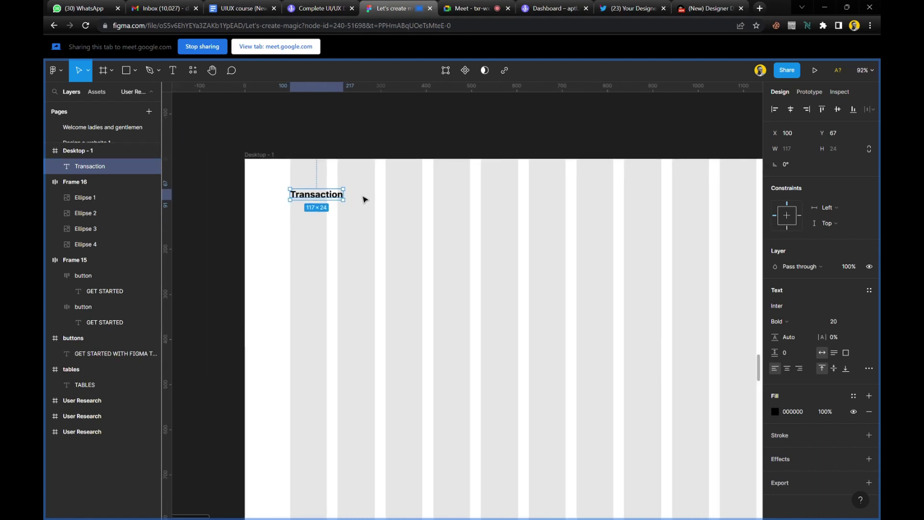
pyautogui.hscroll(5, 365, 199)
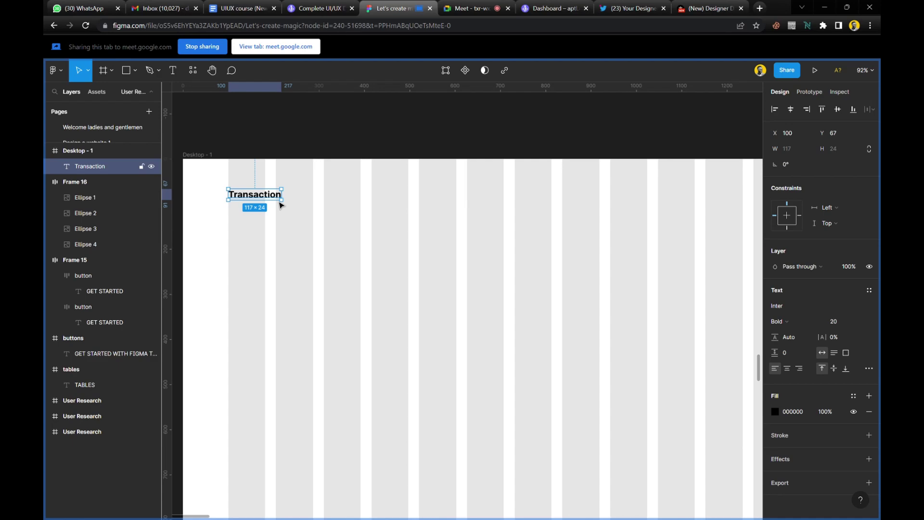
# Check the video call, then return and open the Transaction text for editing at its end.
pyautogui.click(465, 9)
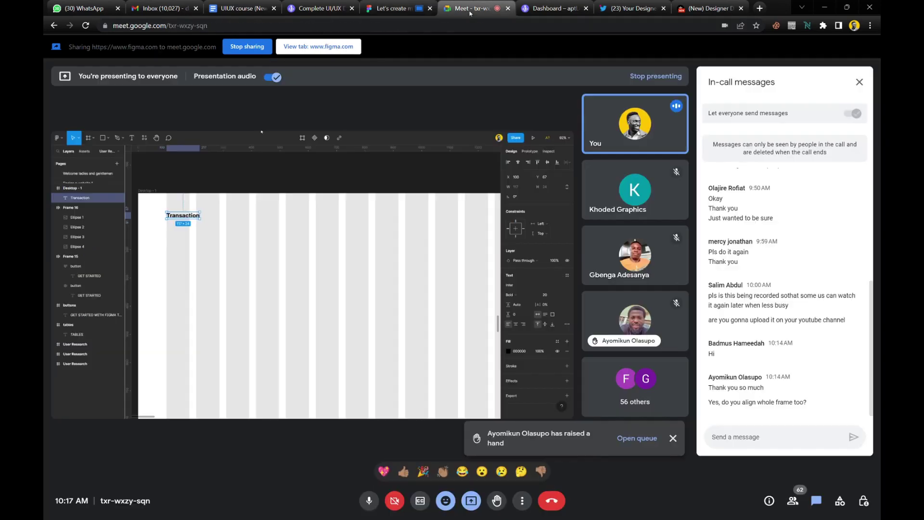
pyautogui.click(395, 8)
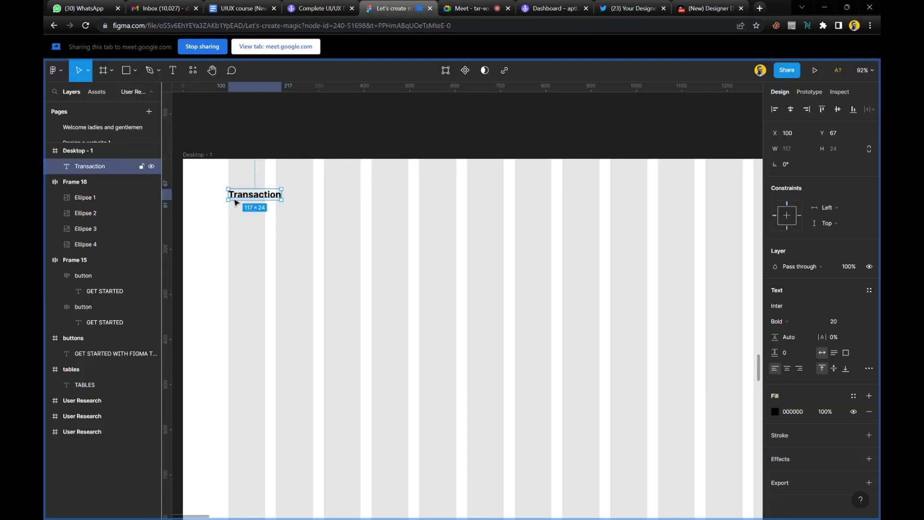
pyautogui.scroll(3, 235, 200)
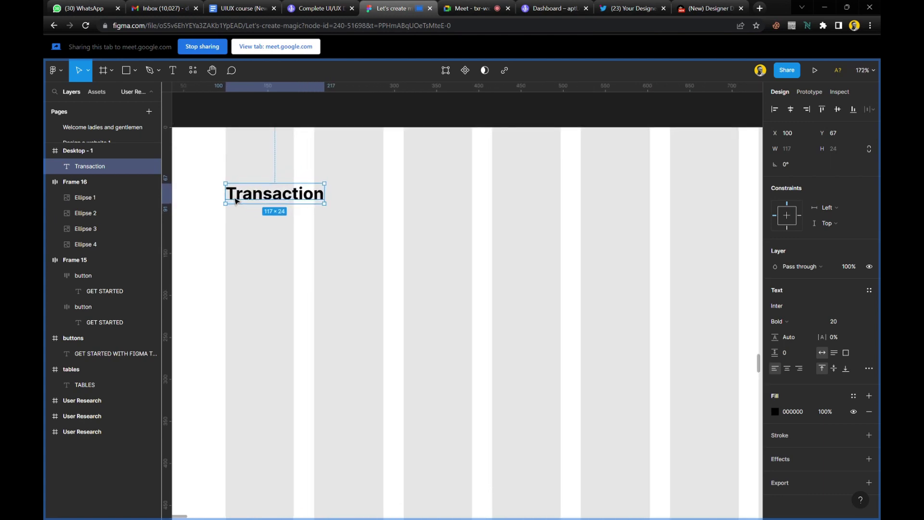
pyautogui.scroll(4, 266, 177)
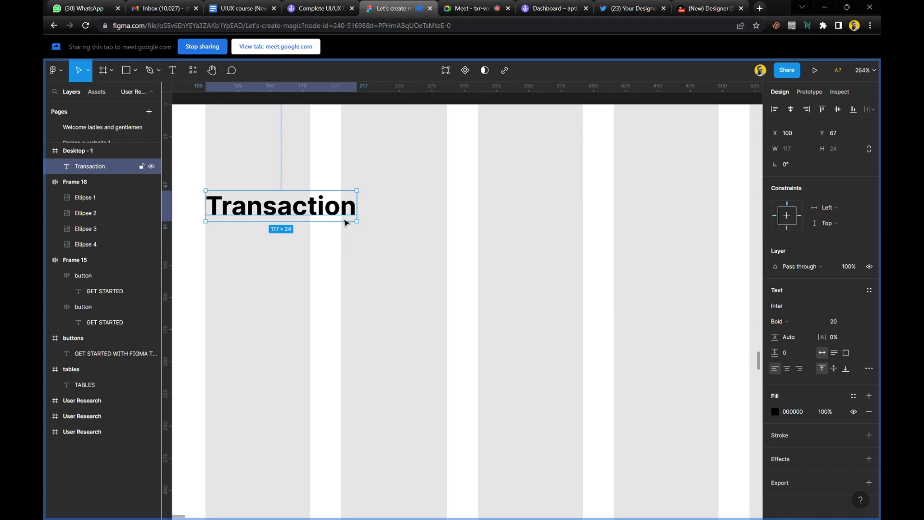
pyautogui.doubleClick(343, 214)
pyautogui.click(357, 216)
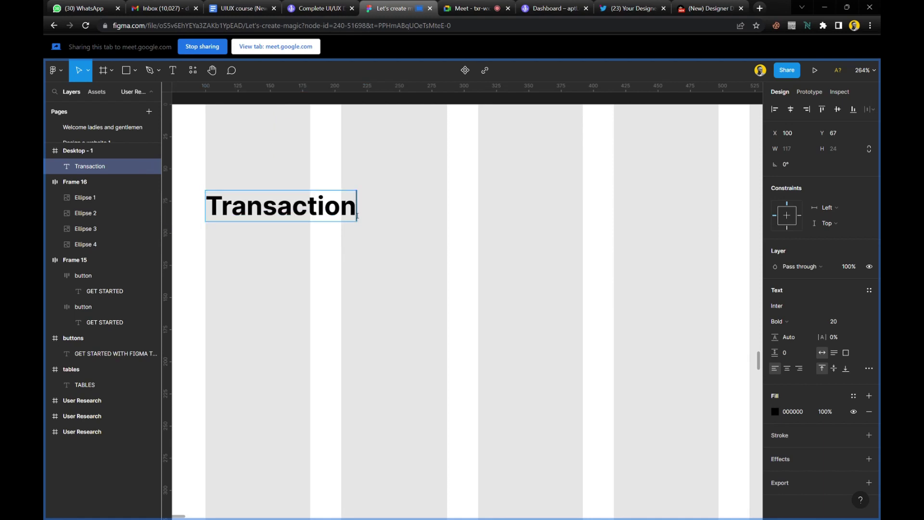
# Type test letters after 'Transaction' and delete them again.
pyautogui.press('Escape')
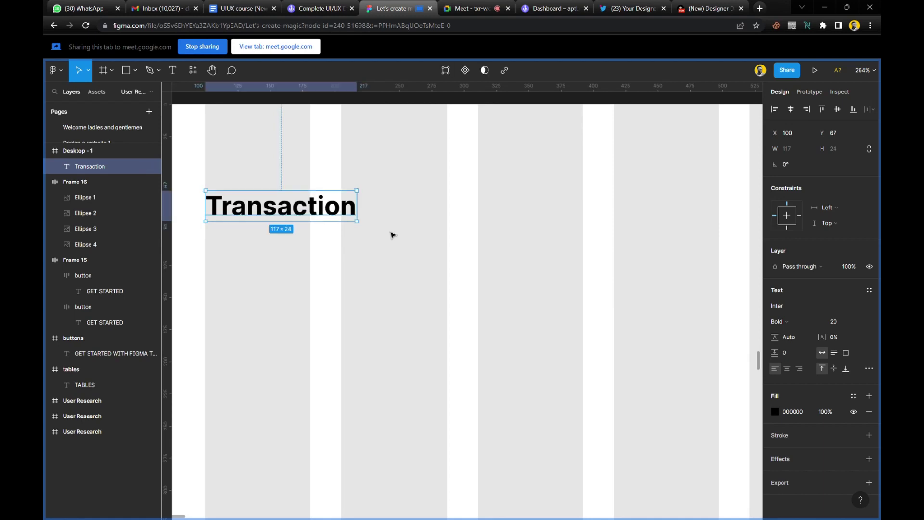
pyautogui.moveTo(365, 210); pyautogui.dragTo(367, 210)
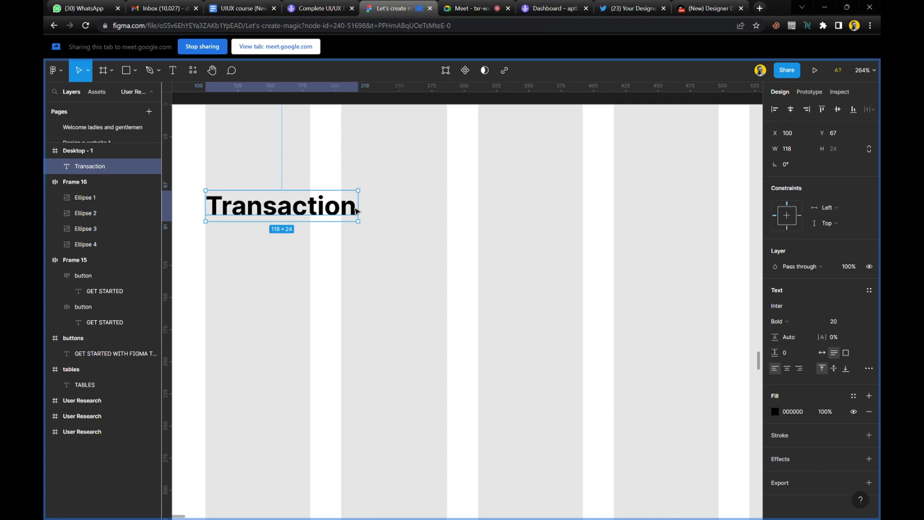
pyautogui.doubleClick(360, 207)
pyautogui.click(360, 207)
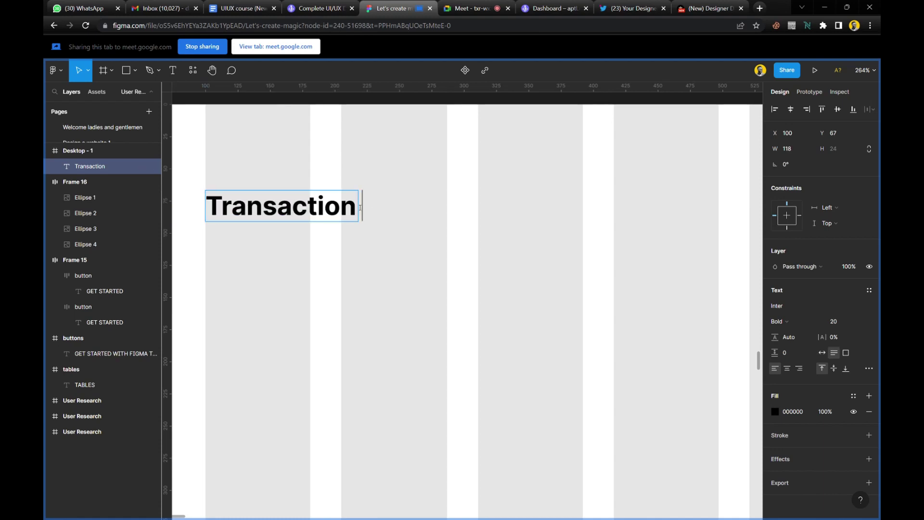
pyautogui.write('jhdajgdjgaj')
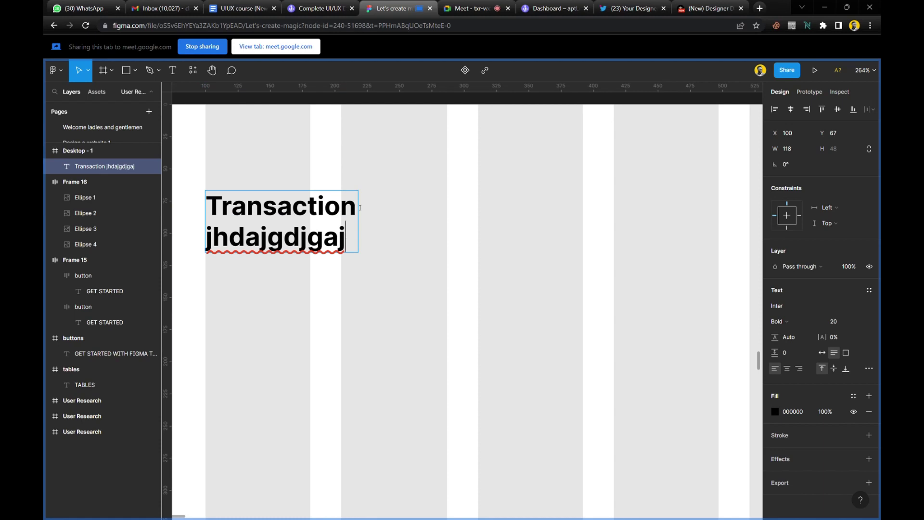
pyautogui.hotkey('ctrl', 'BackSpace')
pyautogui.press('BackSpace')
pyautogui.hotkey('ctrl', 'a')
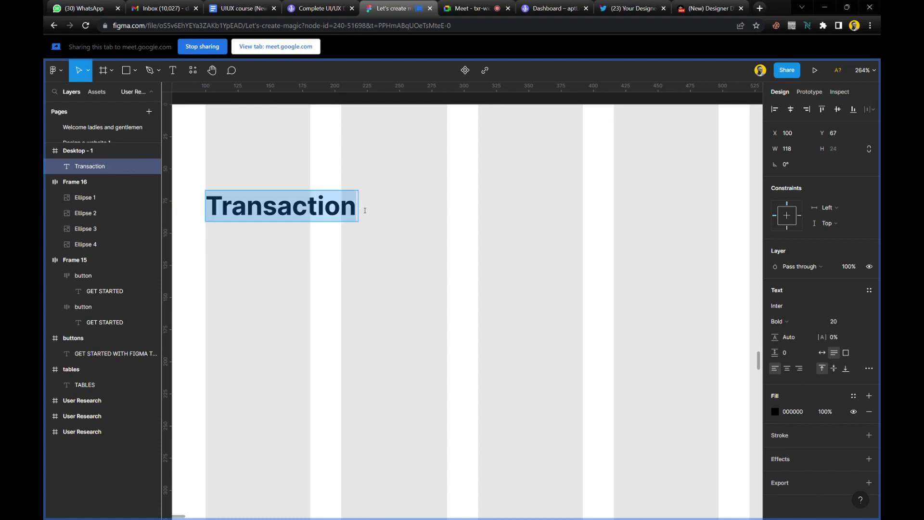
pyautogui.press('Escape')
pyautogui.press('Escape')
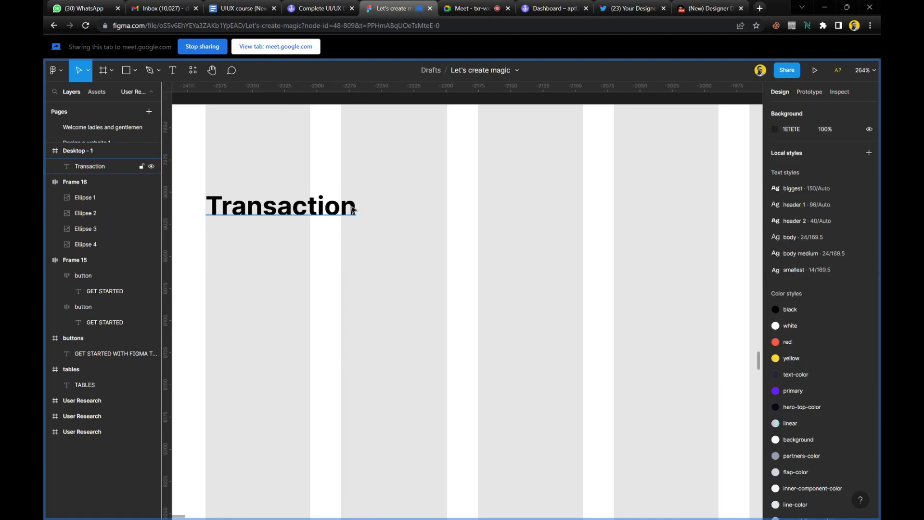
# Widen the Transaction text box to a fixed 187 px width.
pyautogui.click(353, 211)
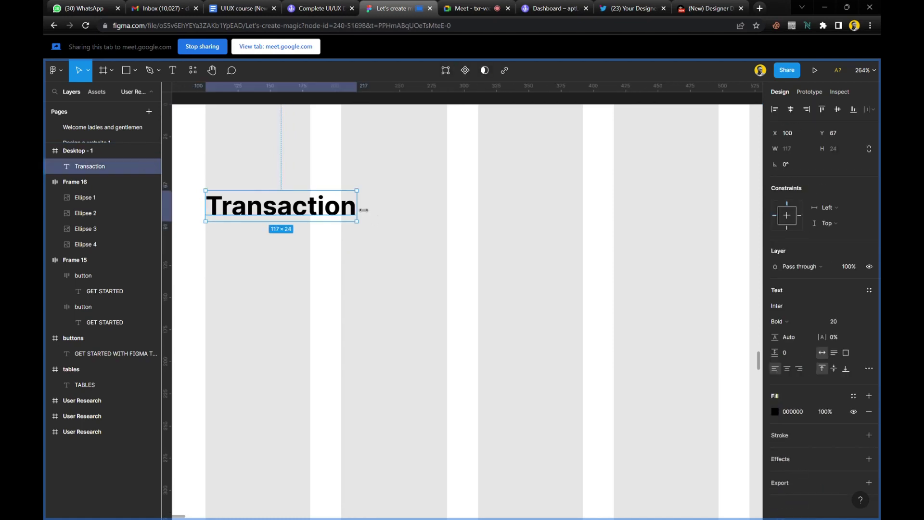
pyautogui.moveTo(363, 208); pyautogui.dragTo(455, 218)
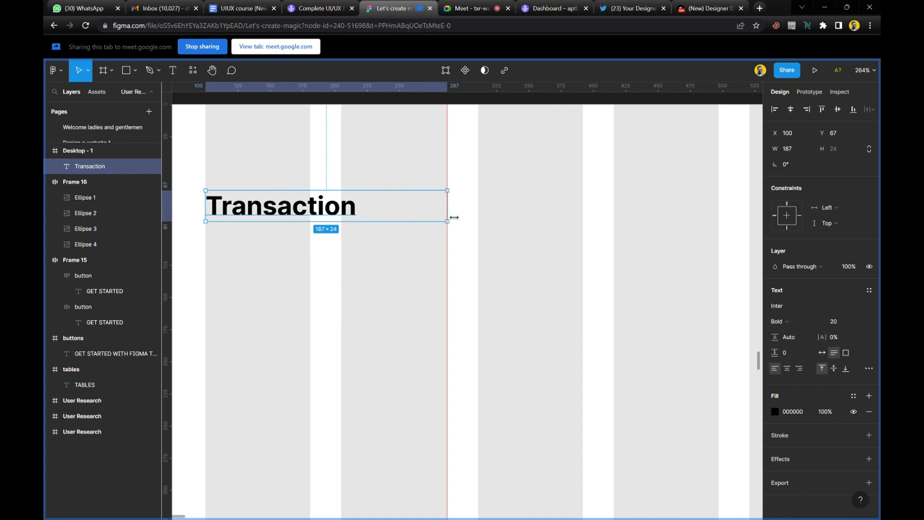
pyautogui.moveTo(454, 217); pyautogui.dragTo(454, 217)
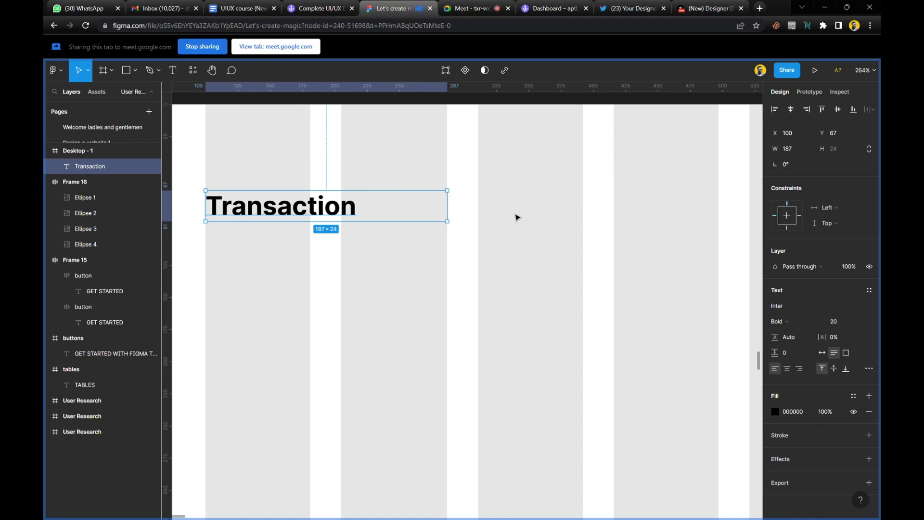
# Undo the stray letters typed after 'Transaction' and reselect the heading.
pyautogui.doubleClick(337, 207)
pyautogui.click(375, 205)
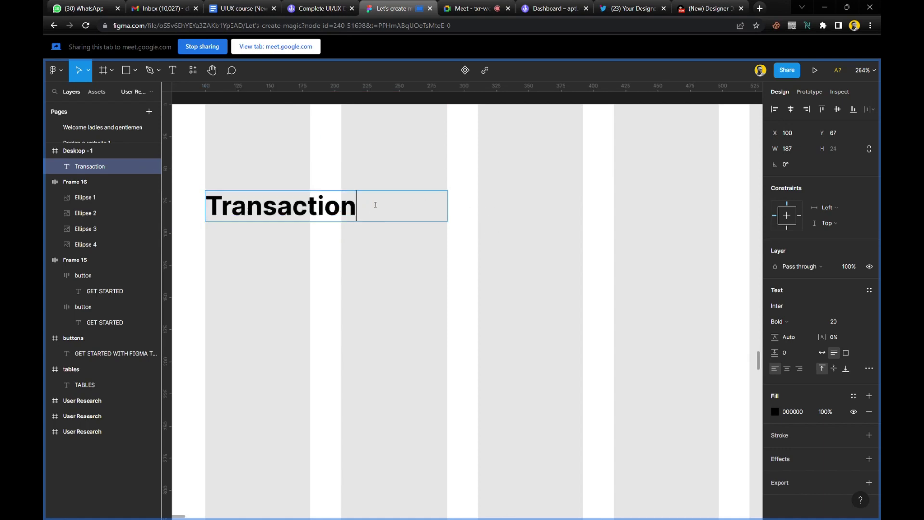
pyautogui.write('jgajadgjagdjagja')
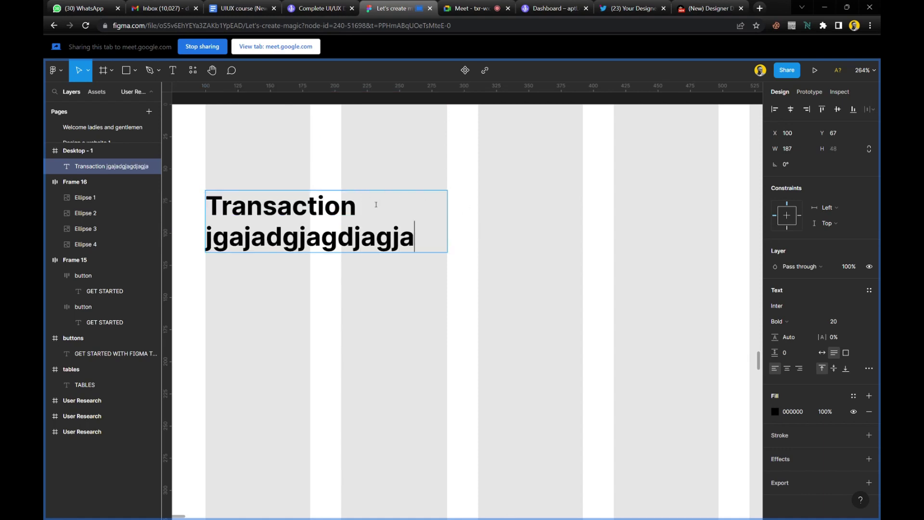
pyautogui.write('gdjjaajh')
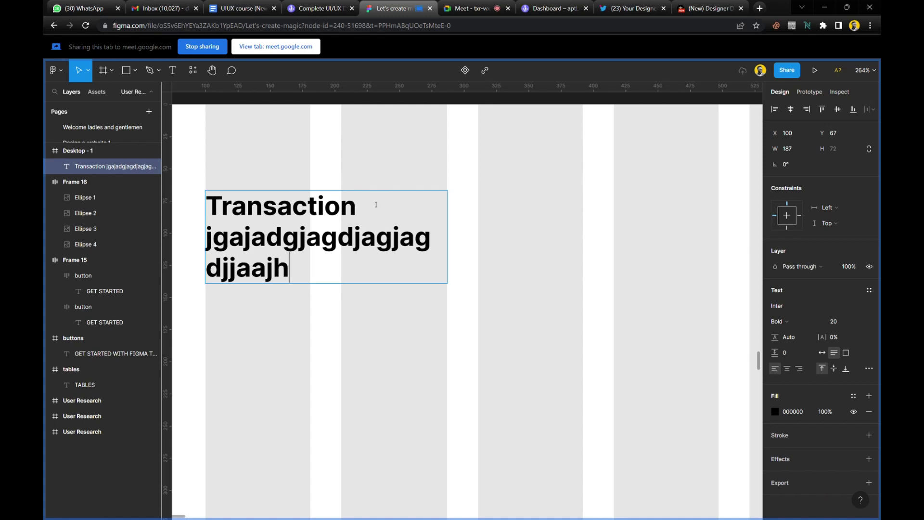
pyautogui.hotkey('ctrl', 'z')
pyautogui.press('Escape')
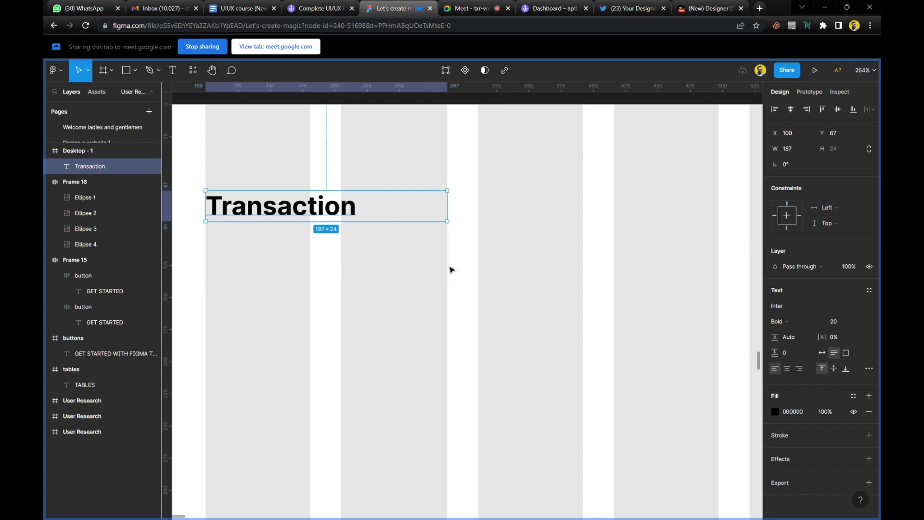
pyautogui.press('Escape')
pyautogui.click(352, 211)
# Admit the waiting guest to the call, then duplicate Transaction to its right at X 311, Y 67.
pyautogui.click(477, 9)
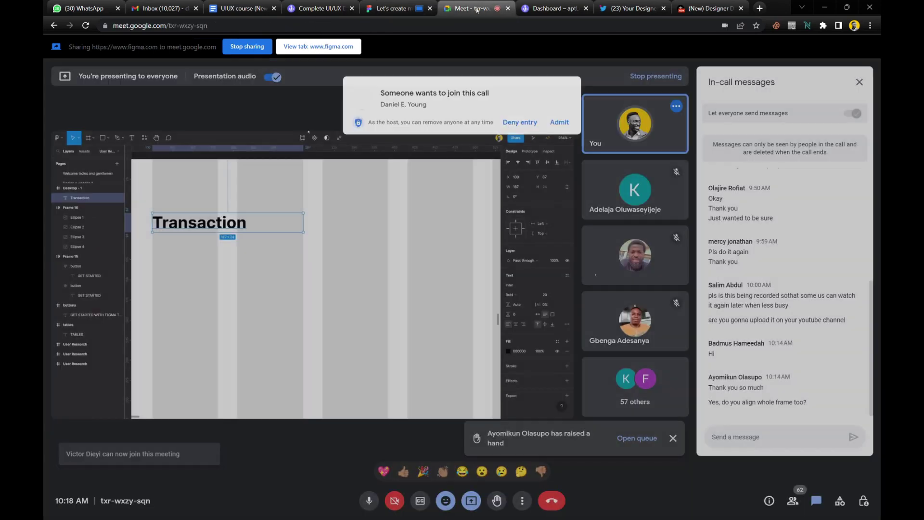
pyautogui.click(559, 122)
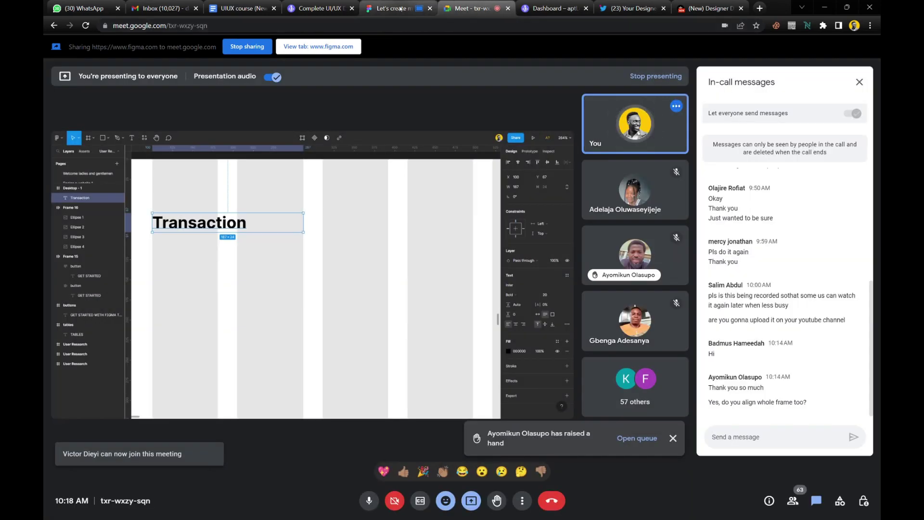
pyautogui.click(400, 9)
pyautogui.moveTo(231, 213); pyautogui.dragTo(505, 209)
# Duplicate the Transaction heading three times with Ctrl+D and shift the rightmost copy onto its column.
pyautogui.scroll(-5, 448, 238)
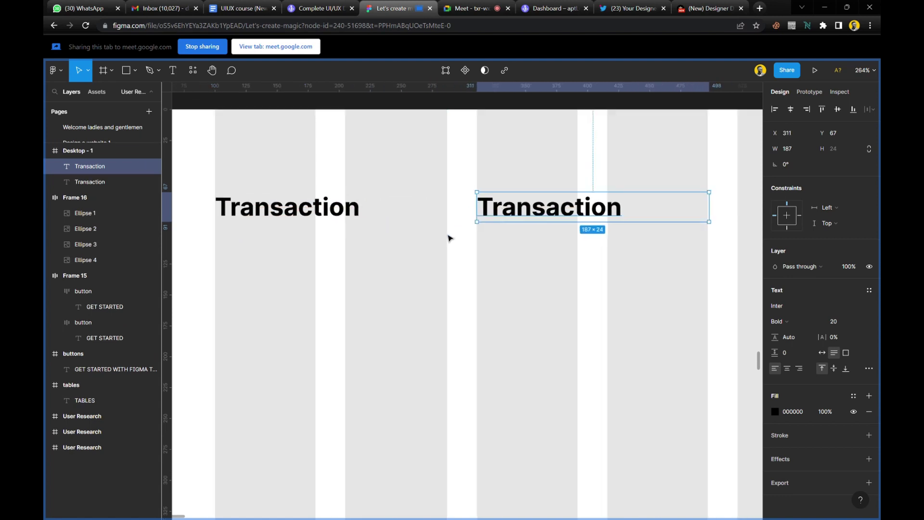
pyautogui.hscroll(5, 448, 237)
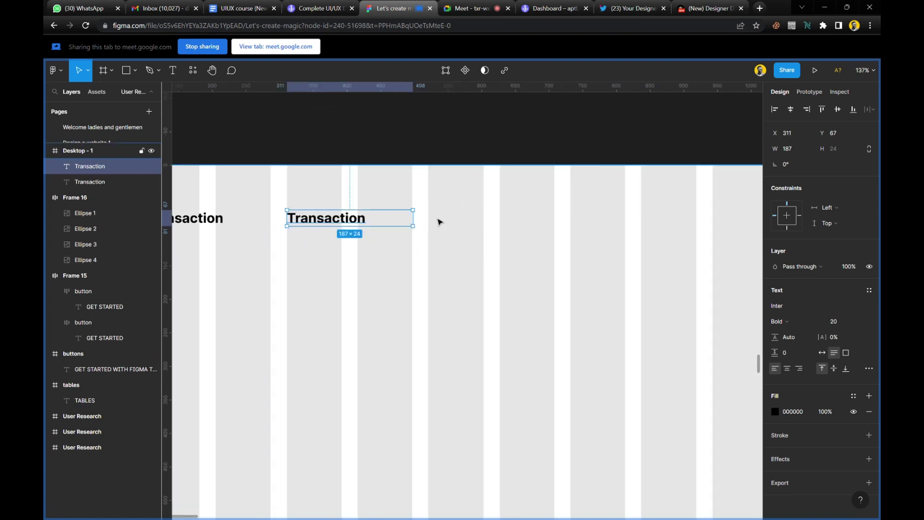
pyautogui.hotkey('ctrl', 'd')
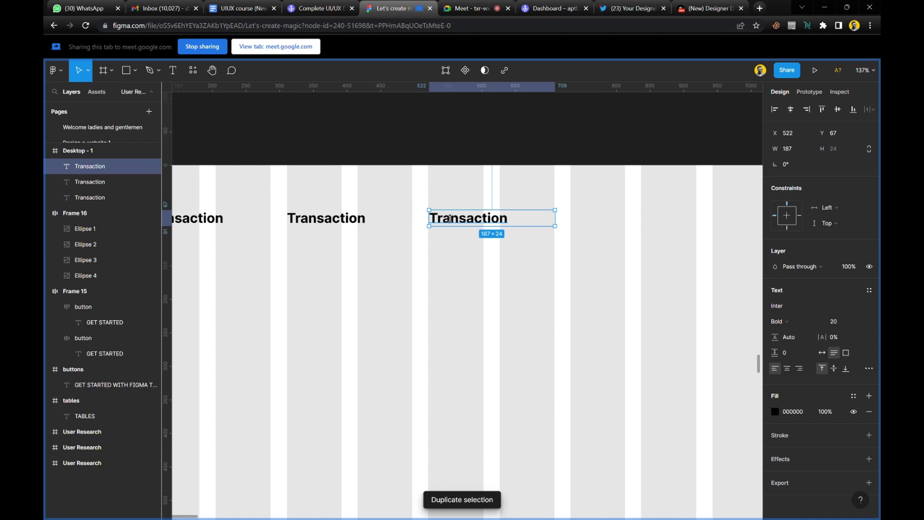
pyautogui.hotkey('ctrl', 'd')
pyautogui.hotkey('ctrl', 'd')
pyautogui.hscroll(3, 447, 218)
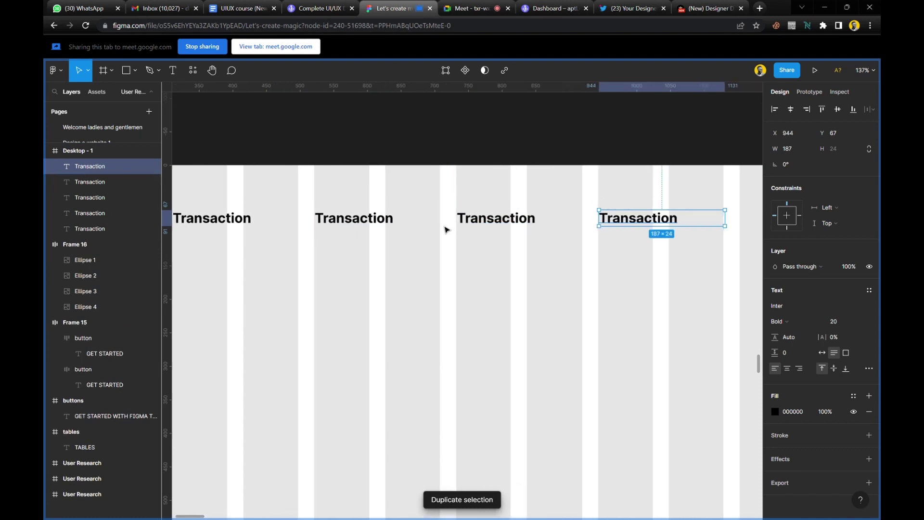
pyautogui.hotkey('ctrl', 'd')
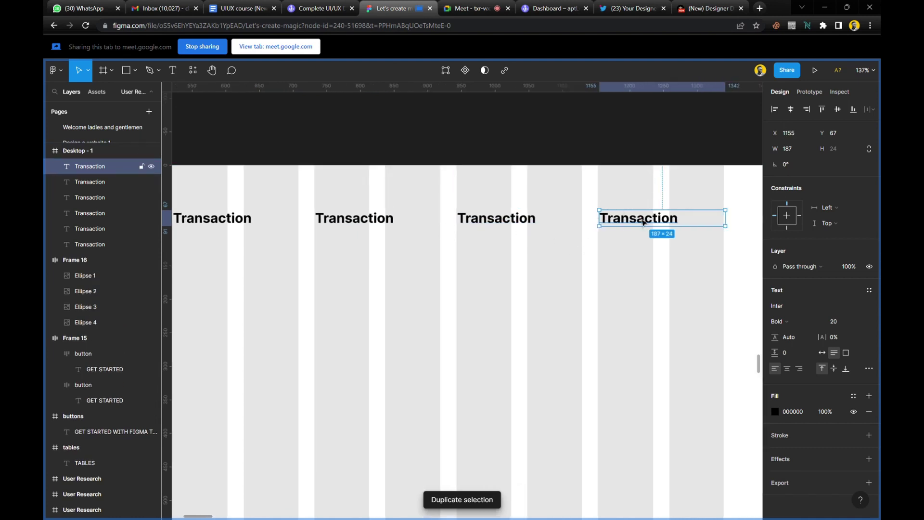
pyautogui.scroll(15, 621, 221)
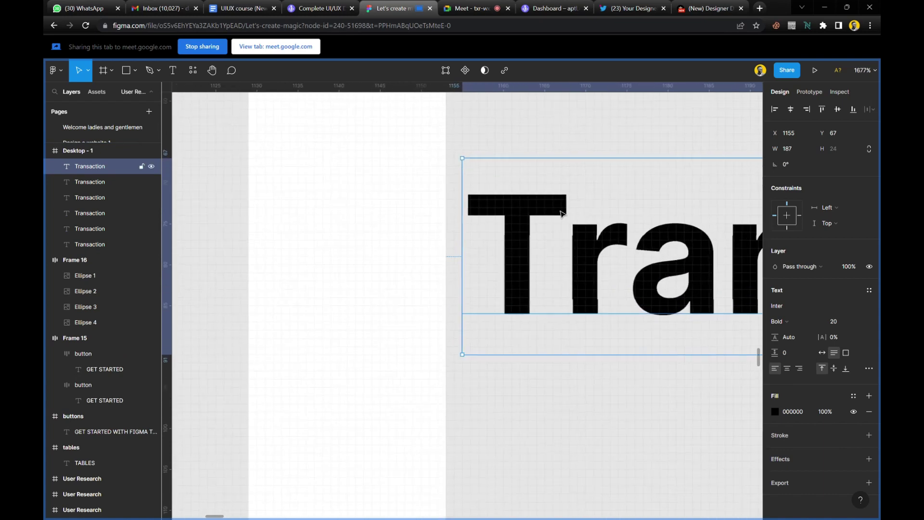
pyautogui.moveTo(520, 207); pyautogui.dragTo(500, 208)
# Nudge the heading at X 944 and the third heading 1 px left onto their grid columns.
pyautogui.scroll(-10, 420, 195)
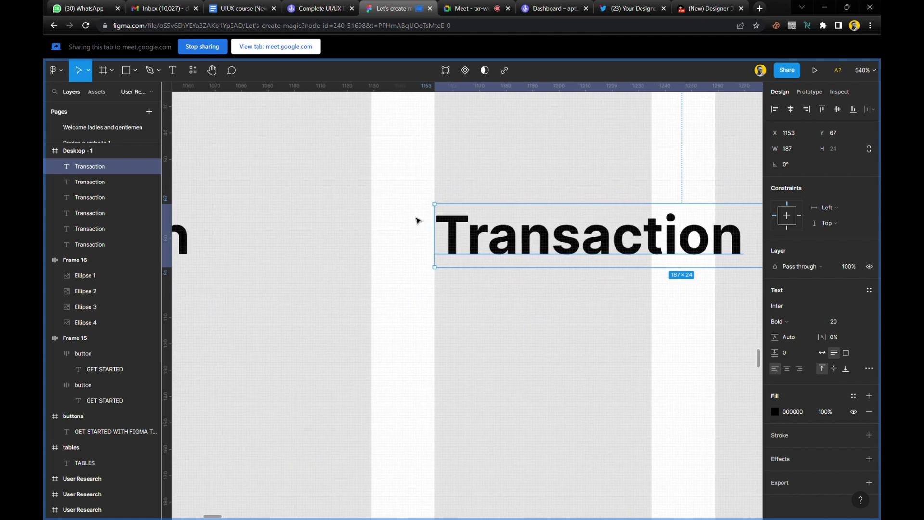
pyautogui.hscroll(-5, 417, 220)
pyautogui.scroll(10, 419, 221)
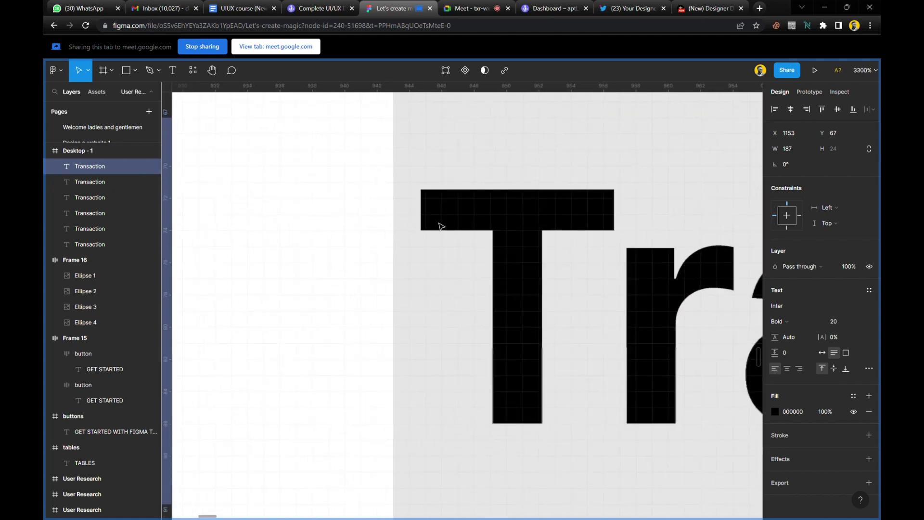
pyautogui.click(467, 220)
pyautogui.moveTo(467, 221); pyautogui.dragTo(441, 221)
pyautogui.scroll(-6, 441, 222)
pyautogui.hscroll(-3, 372, 242)
pyautogui.hscroll(10, 372, 242)
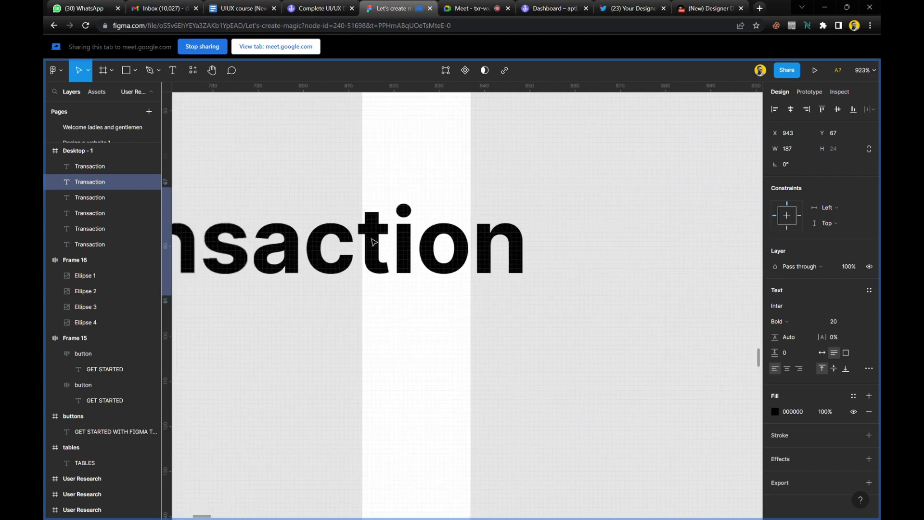
pyautogui.hscroll(-5, 372, 242)
pyautogui.hscroll(-3, 373, 241)
pyautogui.scroll(5, 385, 226)
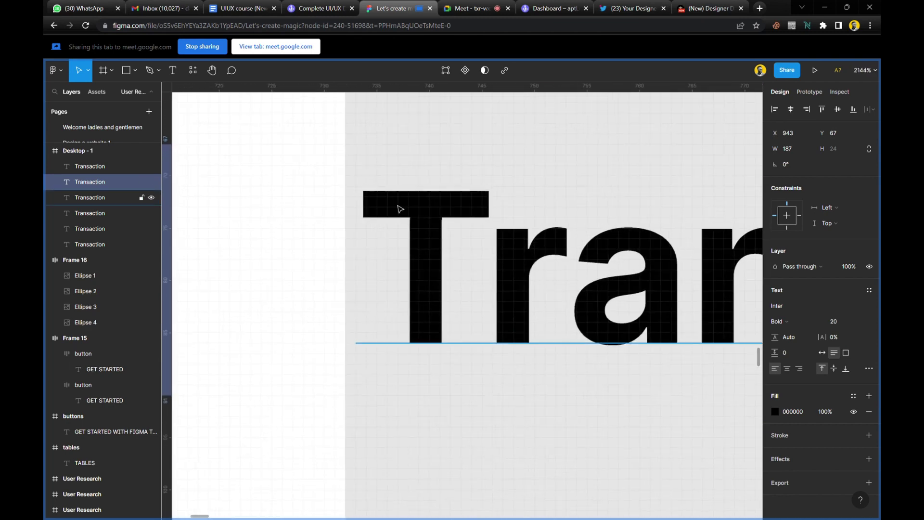
pyautogui.click(399, 208)
pyautogui.moveTo(394, 209); pyautogui.dragTo(386, 207)
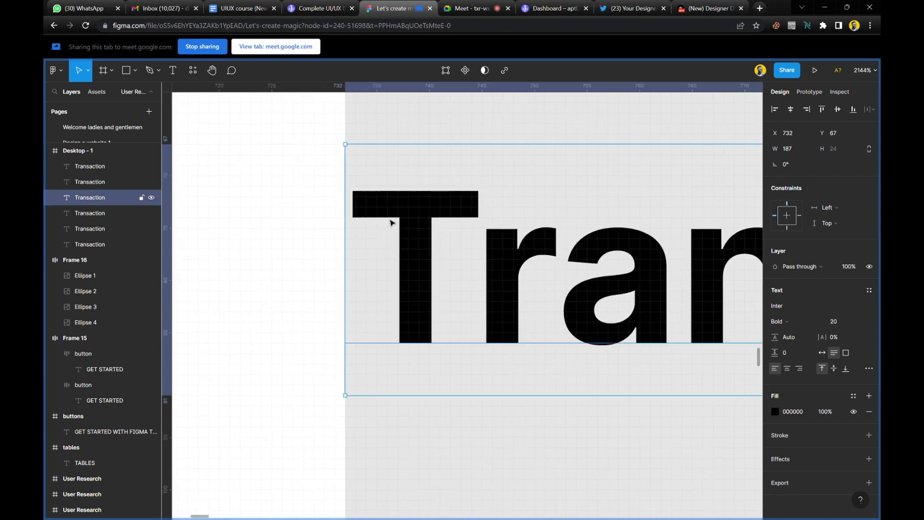
# Nudge the heading at X 522 1 px left, check the one at X 311, and deselect.
pyautogui.scroll(-8, 392, 221)
pyautogui.hscroll(5, 398, 240)
pyautogui.hscroll(-5, 398, 241)
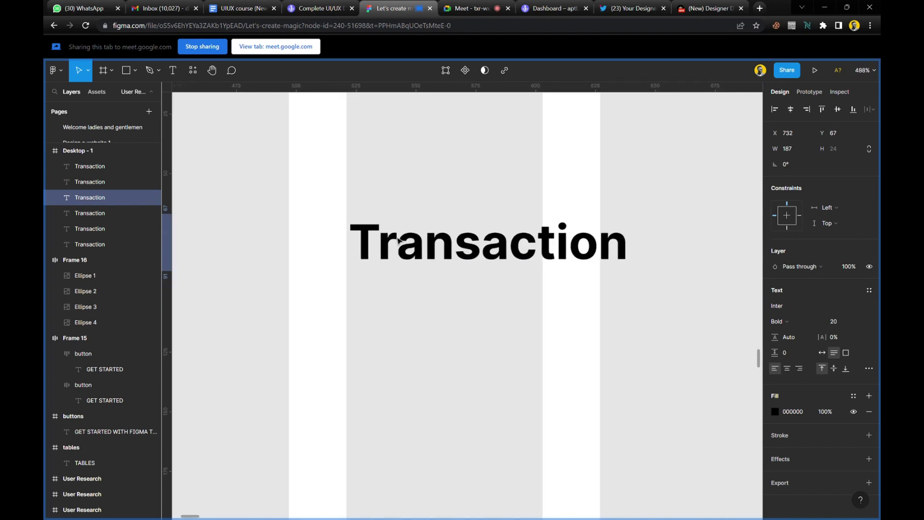
pyautogui.scroll(5, 399, 241)
pyautogui.click(366, 227)
pyautogui.scroll(5, 313, 215)
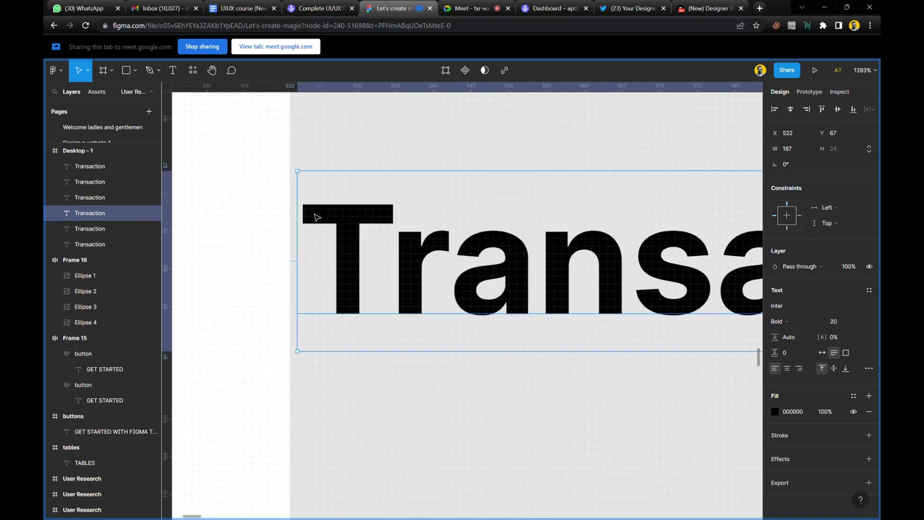
pyautogui.moveTo(360, 228); pyautogui.dragTo(342, 227)
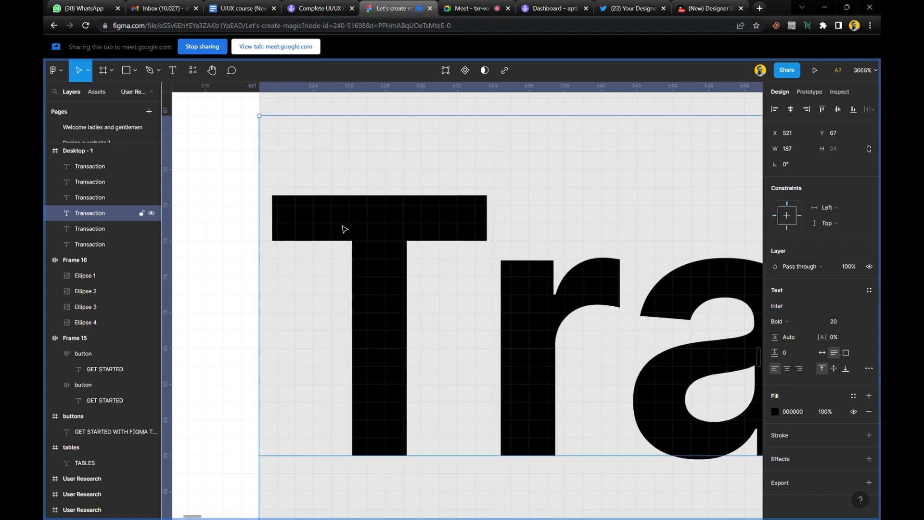
pyautogui.scroll(-6, 349, 230)
pyautogui.scroll(-8, 353, 234)
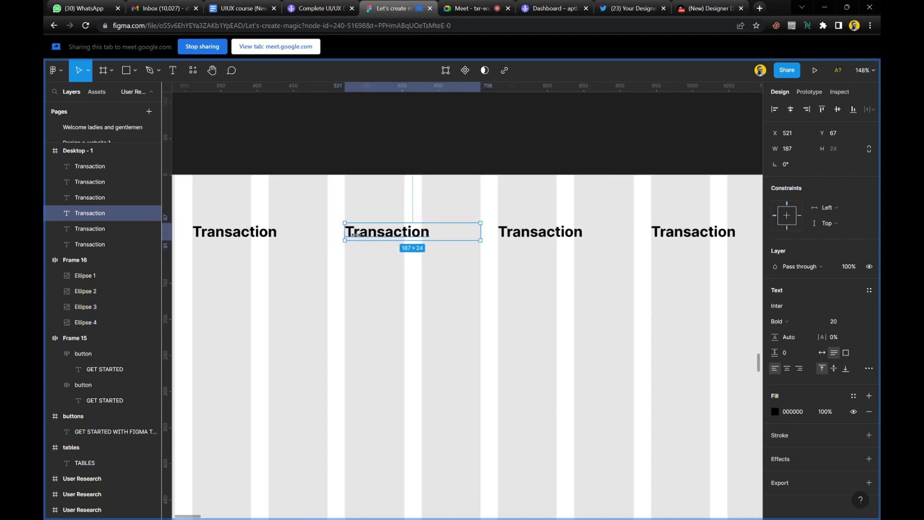
pyautogui.hscroll(-4, 407, 232)
pyautogui.scroll(15, 399, 233)
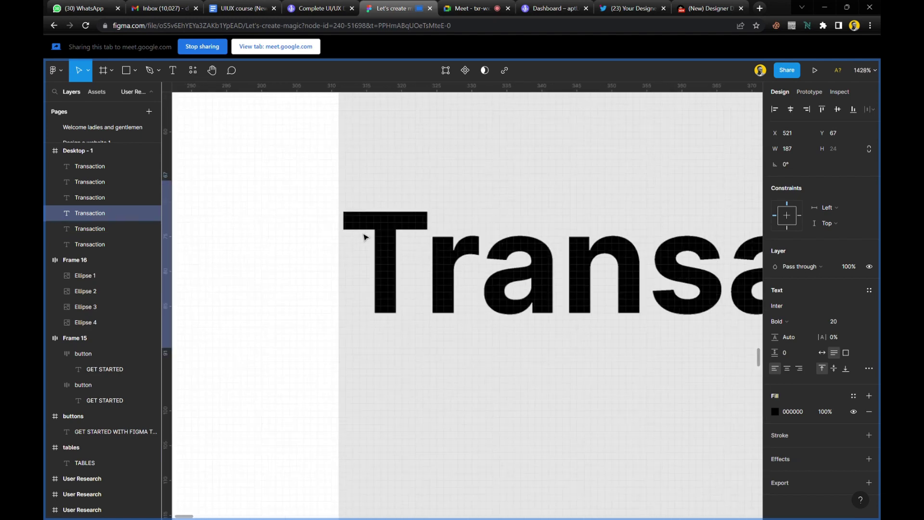
pyautogui.click(384, 212)
pyautogui.scroll(-15, 383, 211)
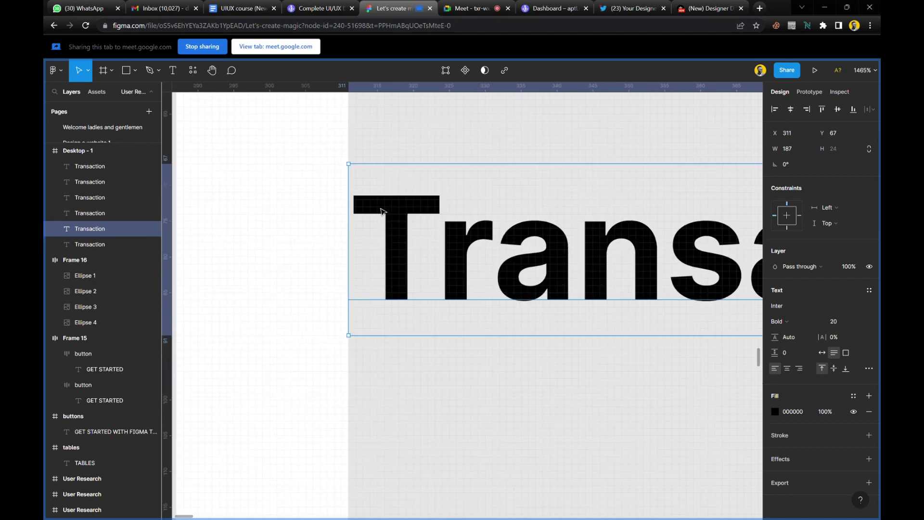
pyautogui.scroll(-5, 384, 212)
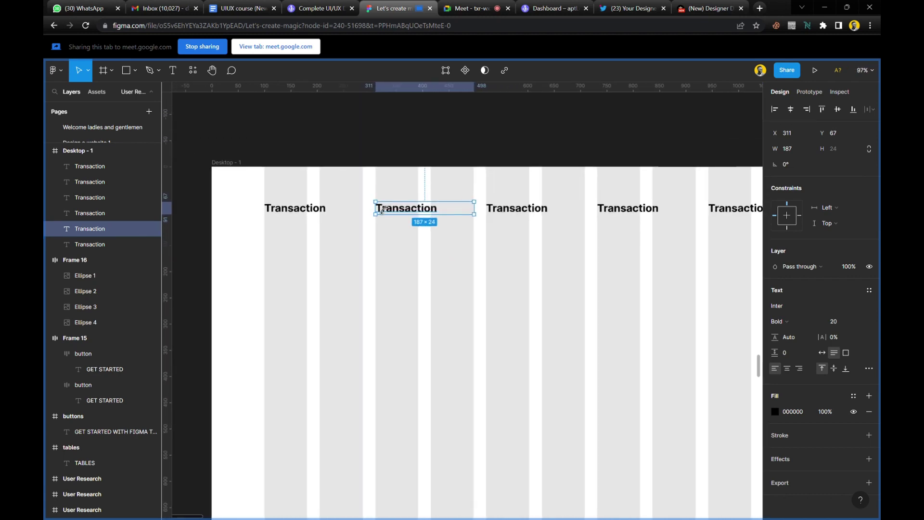
pyautogui.click(473, 272)
pyautogui.scroll(-5, 473, 272)
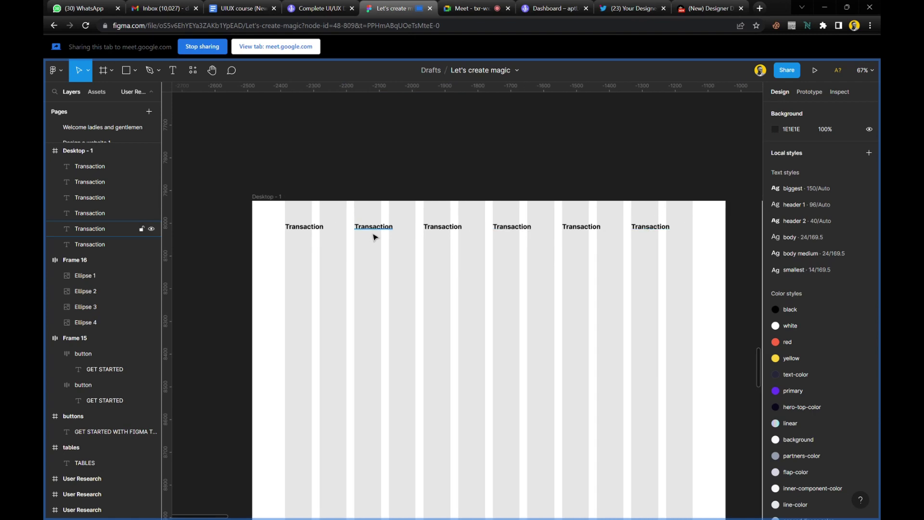
pyautogui.scroll(6, 373, 238)
pyautogui.scroll(8, 374, 237)
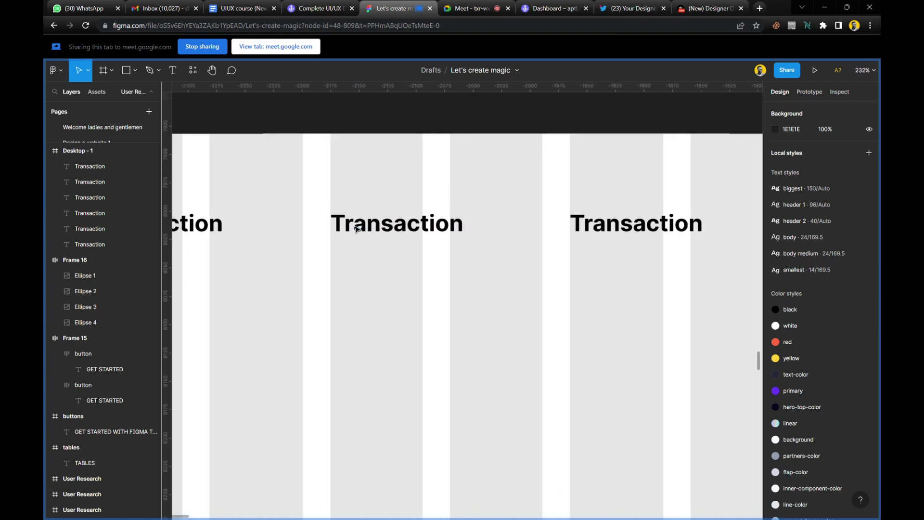
pyautogui.scroll(2, 384, 235)
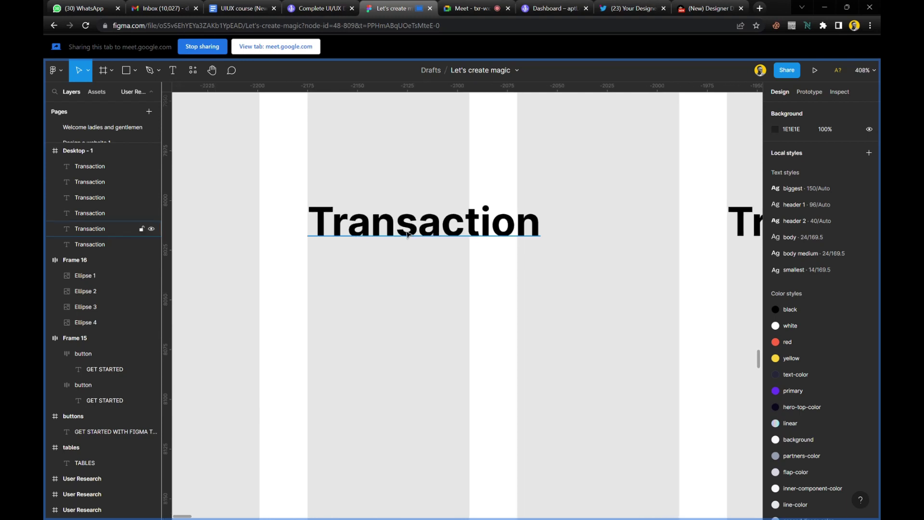
# Relabel the first two copied headings 'Invoice No.' and 'Date/Time'.
pyautogui.doubleClick(410, 235)
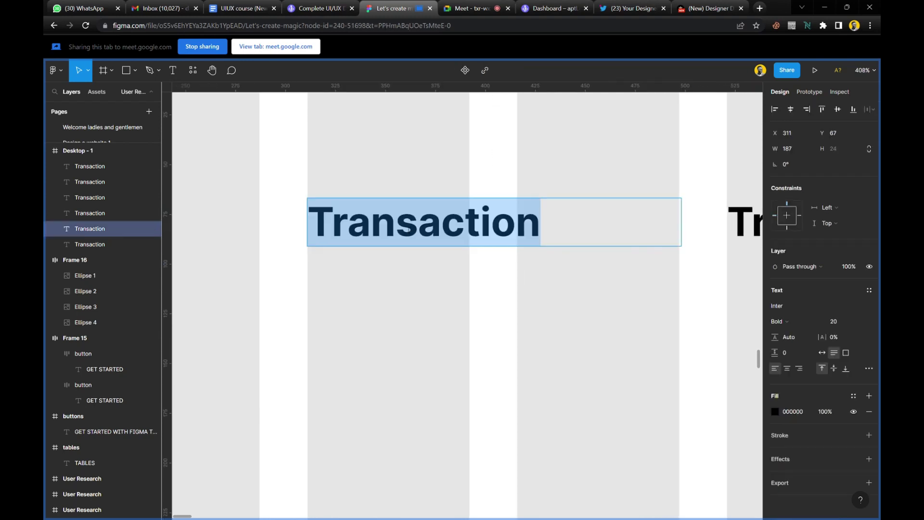
pyautogui.write('Invoic')
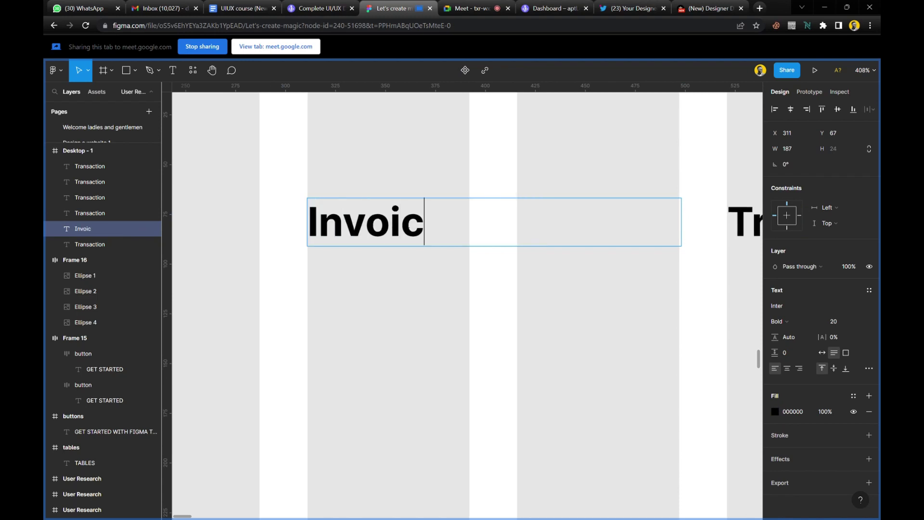
pyautogui.write('e No.')
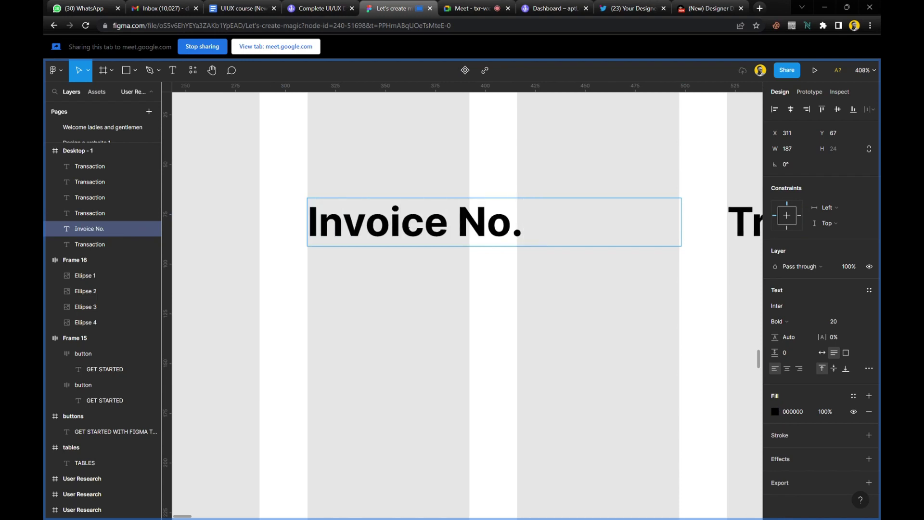
pyautogui.hscroll(5, 406, 227)
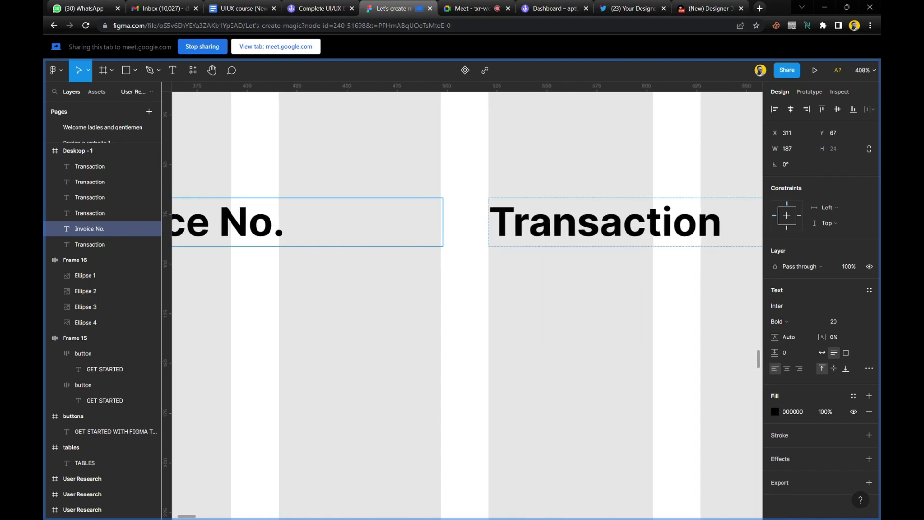
pyautogui.click(552, 221)
pyautogui.hotkey('ctrl', 'a')
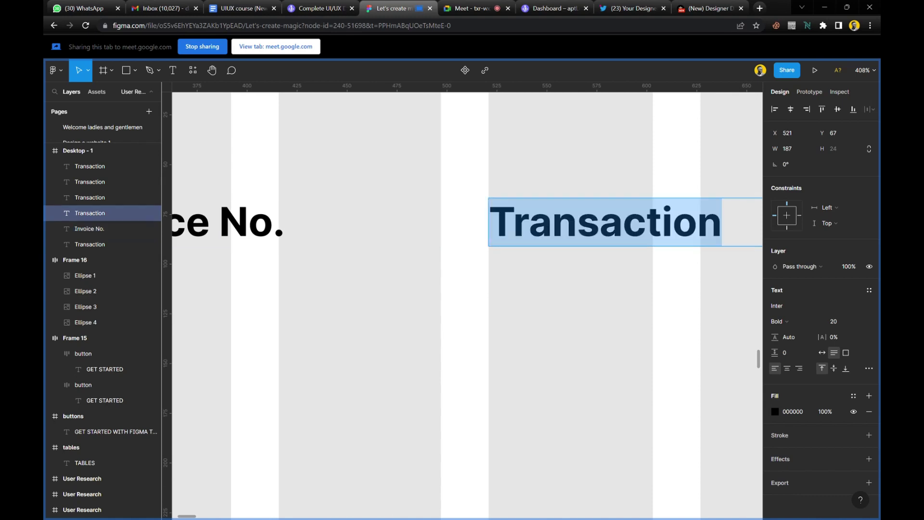
pyautogui.write('St')
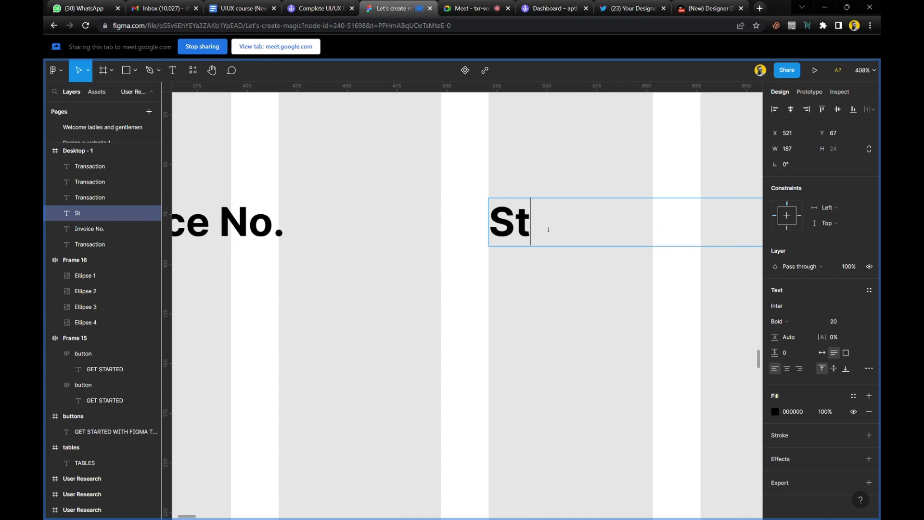
pyautogui.press('BackSpace')
pyautogui.press('BackSpace')
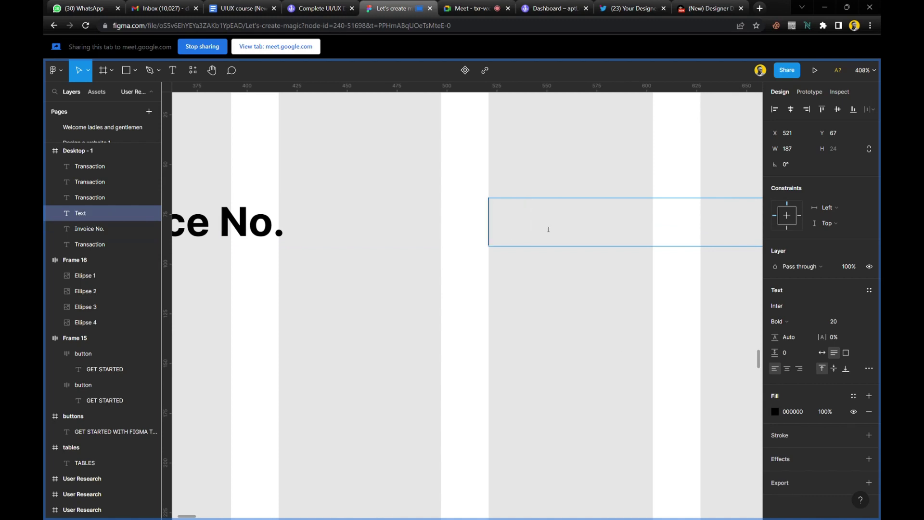
pyautogui.write('Date')
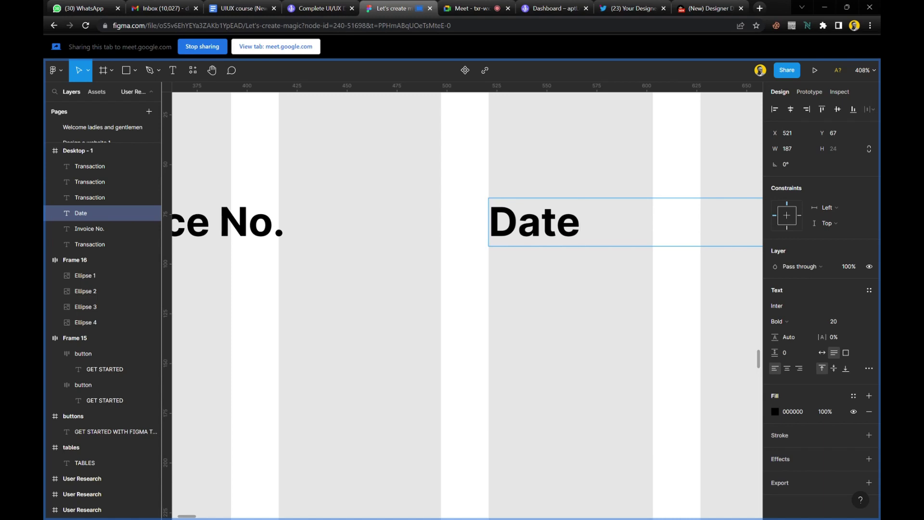
pyautogui.write('/Ti')
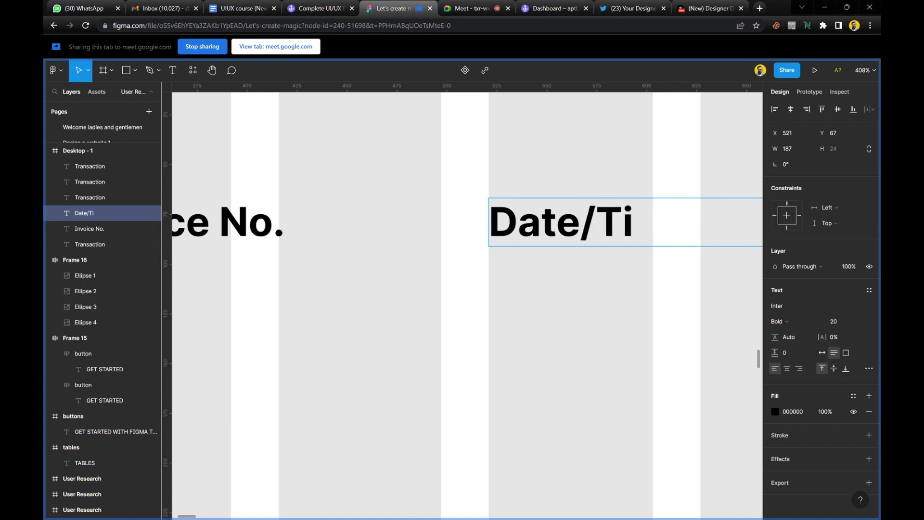
pyautogui.write('me')
pyautogui.click(549, 325)
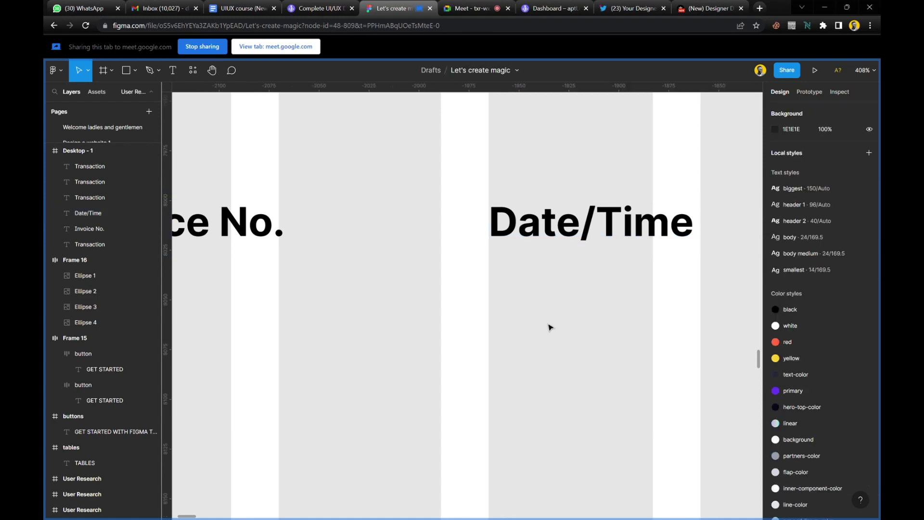
# Relabel the next two Transaction headings 'Status' and 'Amount'.
pyautogui.hscroll(10, 526, 270)
pyautogui.click(520, 224)
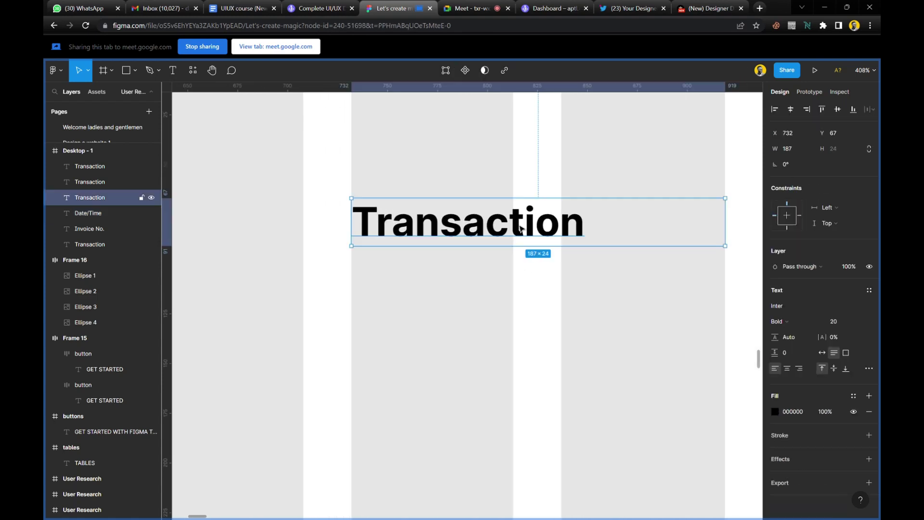
pyautogui.doubleClick(520, 224)
pyautogui.write('Status')
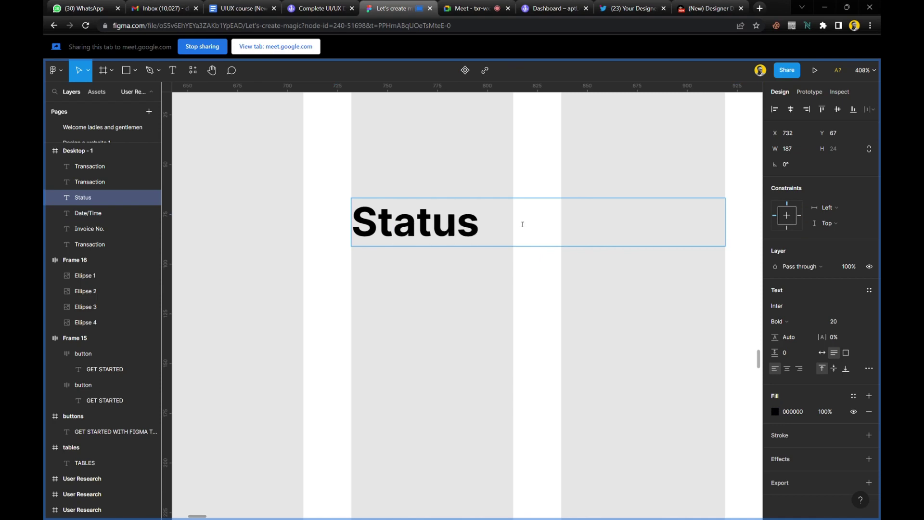
pyautogui.press('Escape')
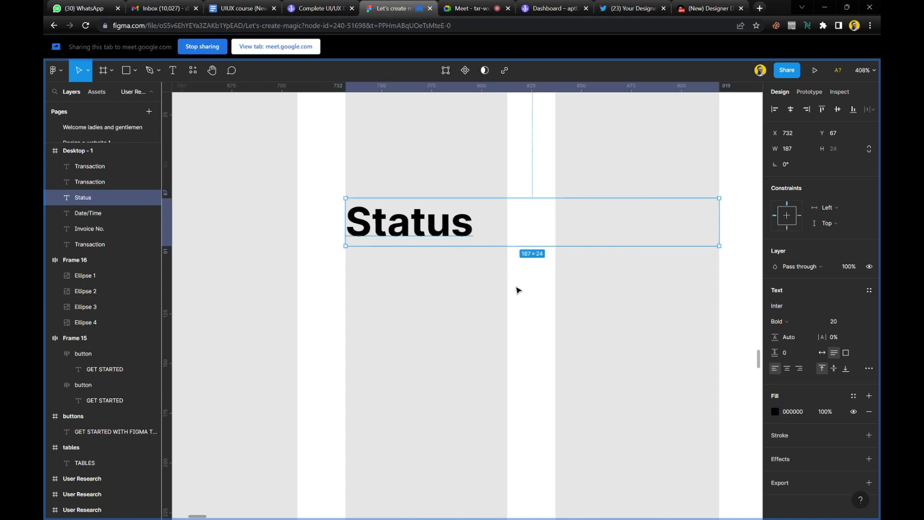
pyautogui.hscroll(10, 515, 289)
pyautogui.scroll(-5, 518, 290)
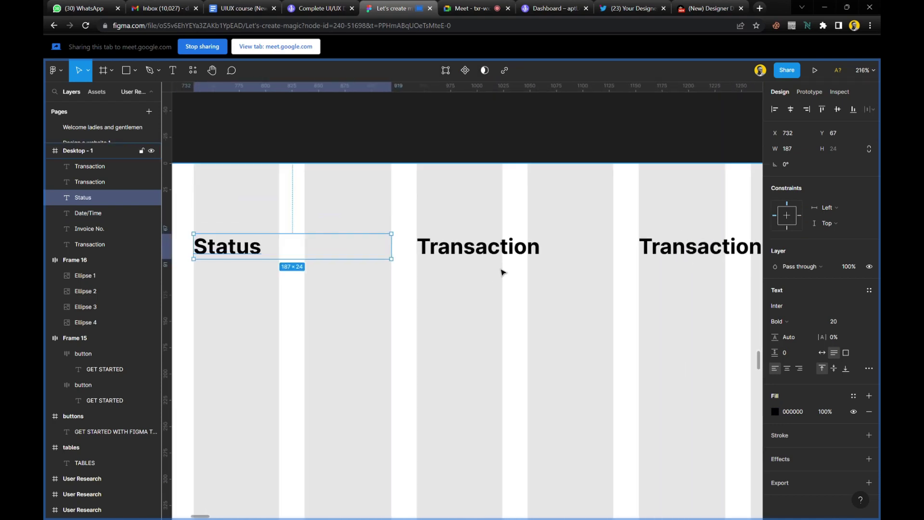
pyautogui.scroll(2, 501, 270)
pyautogui.scroll(-3, 501, 270)
pyautogui.scroll(3, 470, 271)
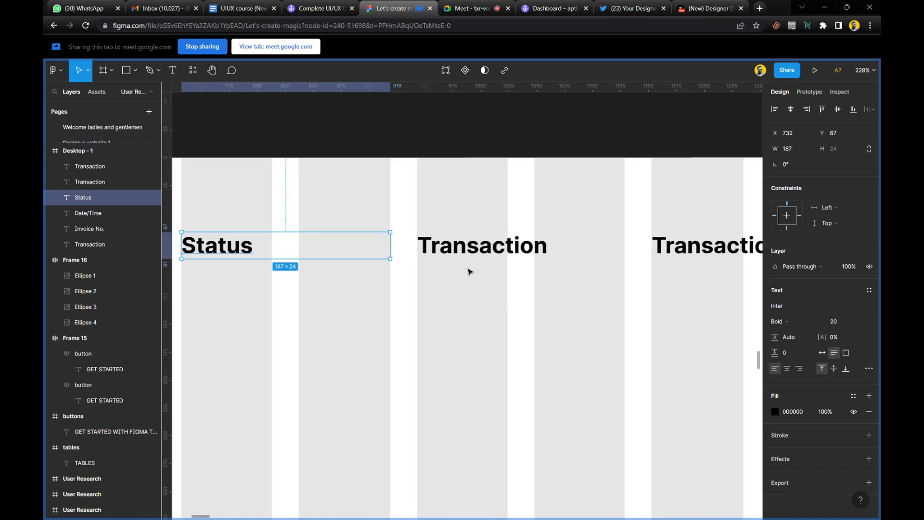
pyautogui.scroll(-4, 469, 271)
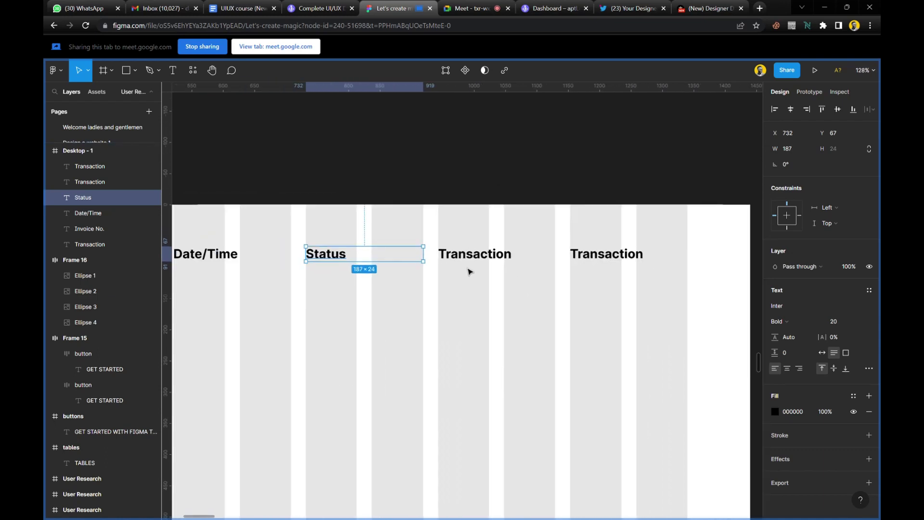
pyautogui.scroll(2, 469, 271)
pyautogui.scroll(2, 469, 271)
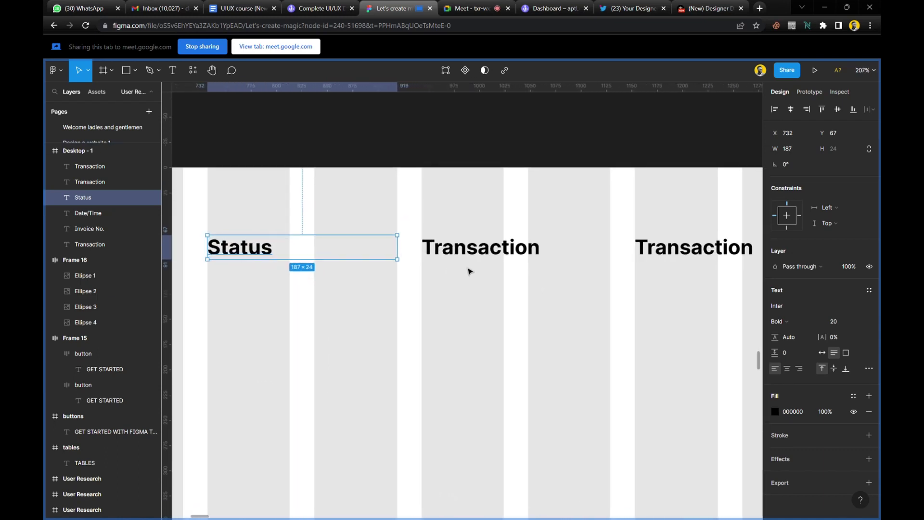
pyautogui.scroll(-4, 469, 271)
pyautogui.hscroll(-5, 470, 271)
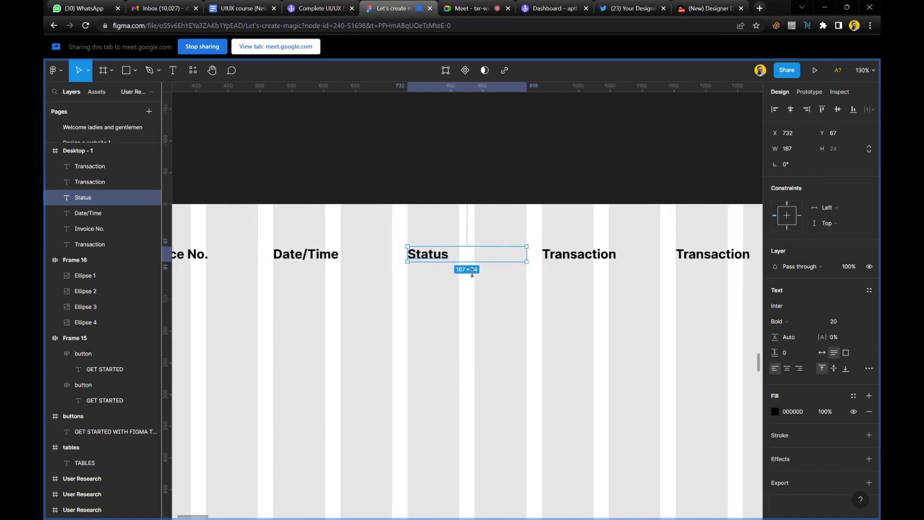
pyautogui.hscroll(3, 471, 269)
pyautogui.scroll(8, 497, 259)
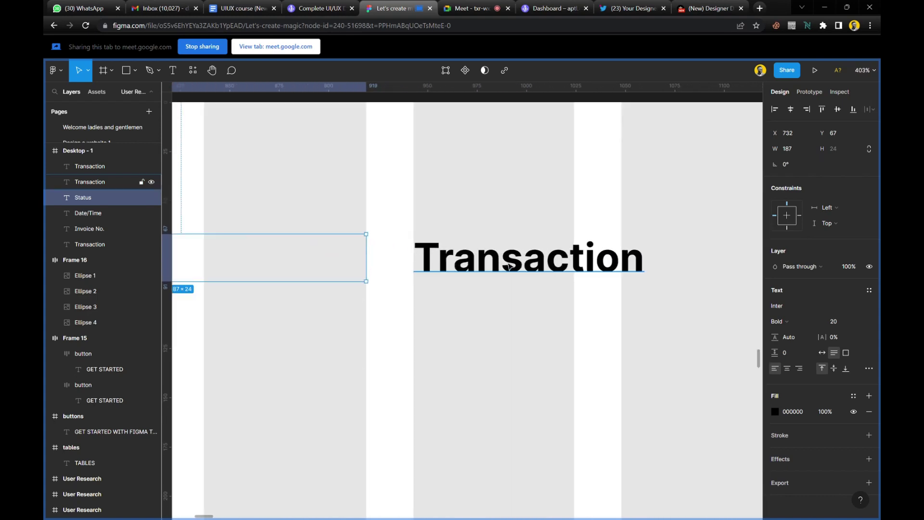
pyautogui.doubleClick(512, 268)
pyautogui.write('Amount')
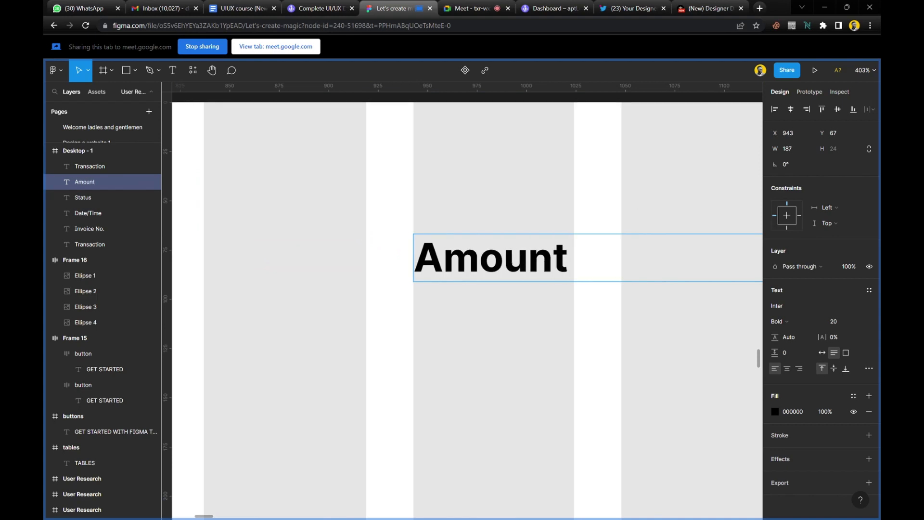
pyautogui.press('Escape')
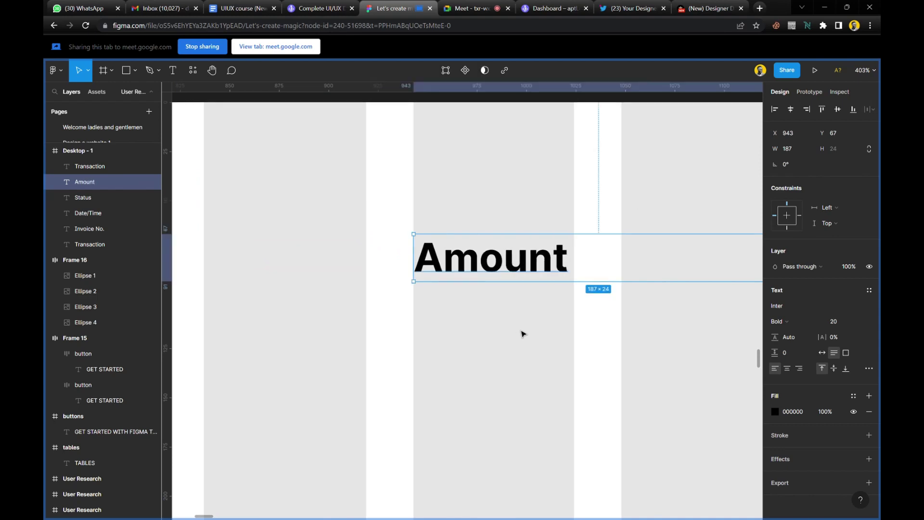
# Relabel the last copied Transaction heading 'Delete'.
pyautogui.hscroll(10, 524, 334)
pyautogui.click(524, 265)
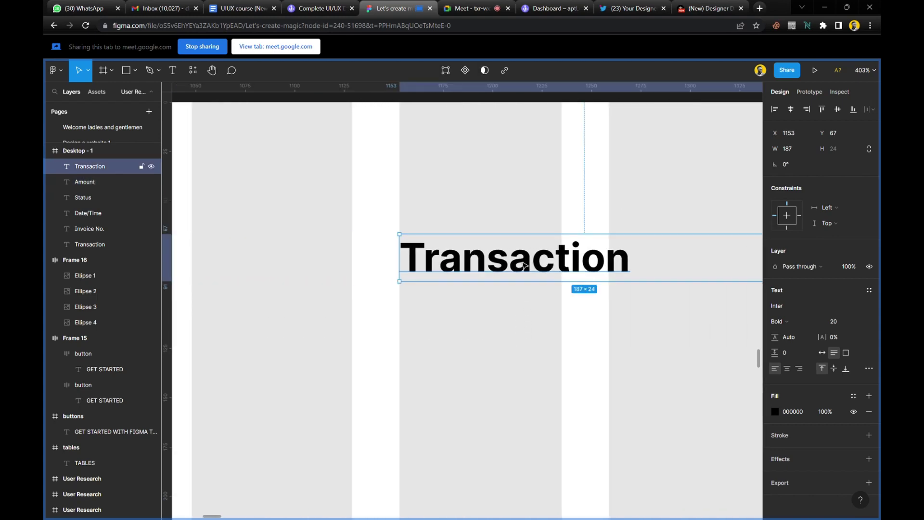
pyautogui.doubleClick(536, 278)
pyautogui.press('Escape')
pyautogui.doubleClick(573, 260)
pyautogui.press('Escape')
pyautogui.doubleClick(568, 257)
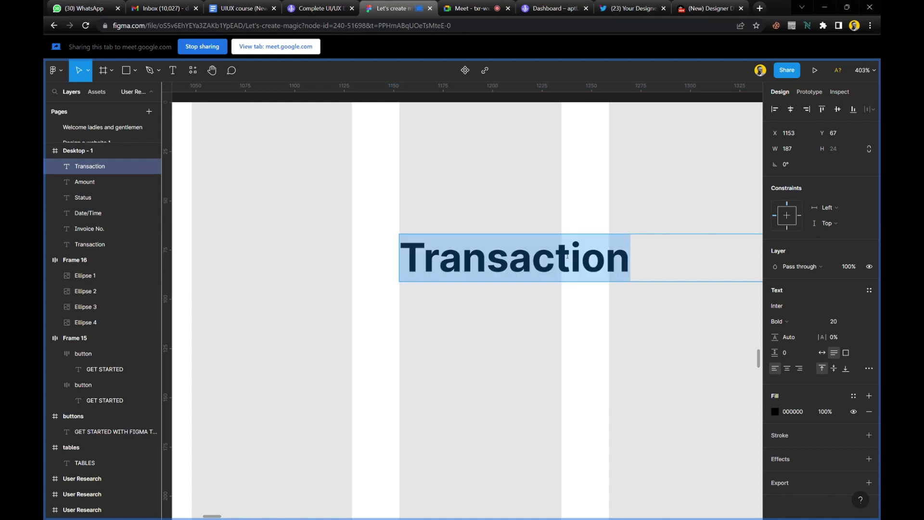
pyautogui.write('D')
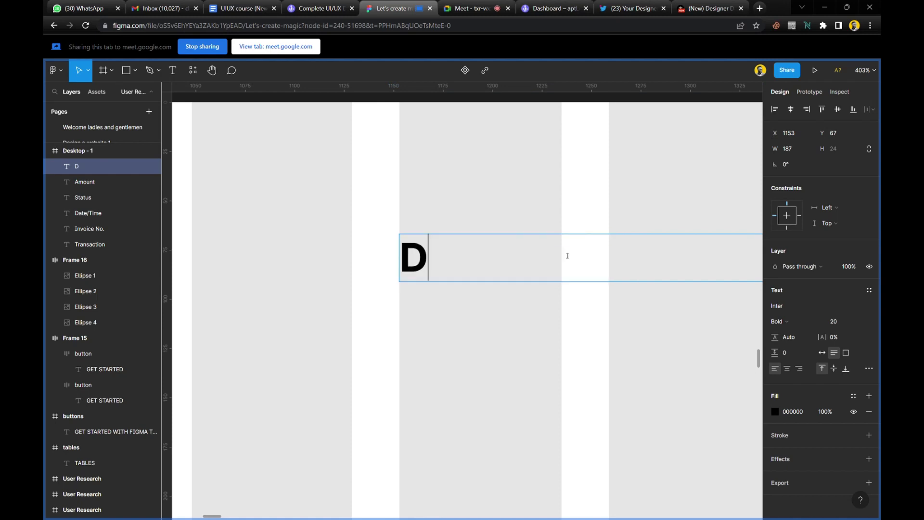
pyautogui.write('elete')
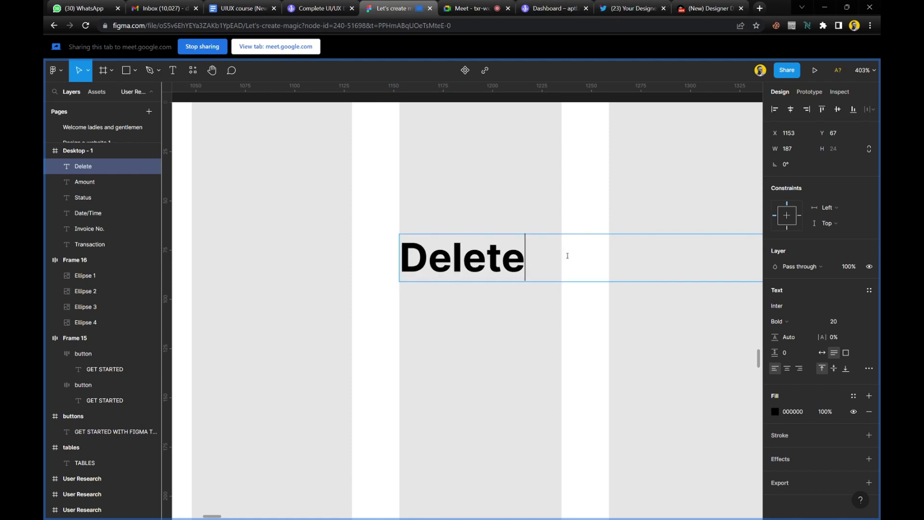
pyautogui.press('Escape')
pyautogui.press('Escape')
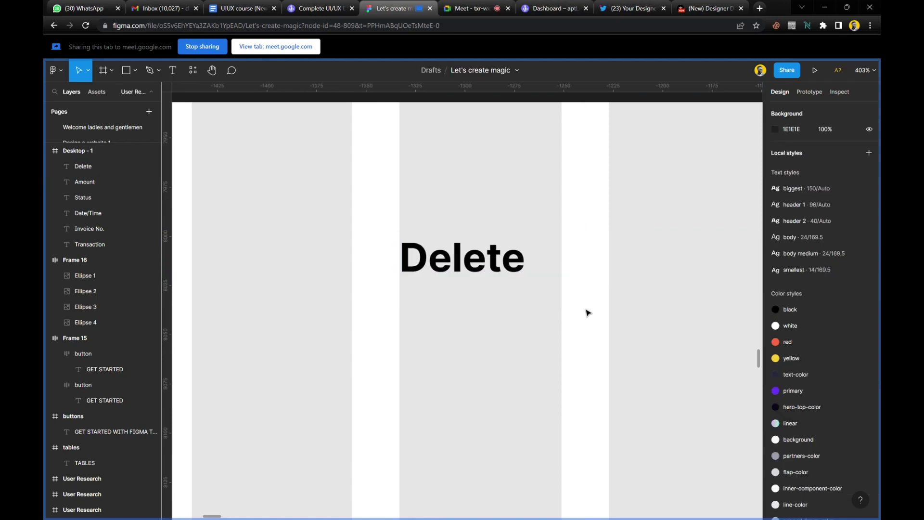
# Review the header row, then change the last heading's text from 'Delete' to 'Action'.
pyautogui.scroll(-10, 590, 327)
pyautogui.scroll(-3, 588, 320)
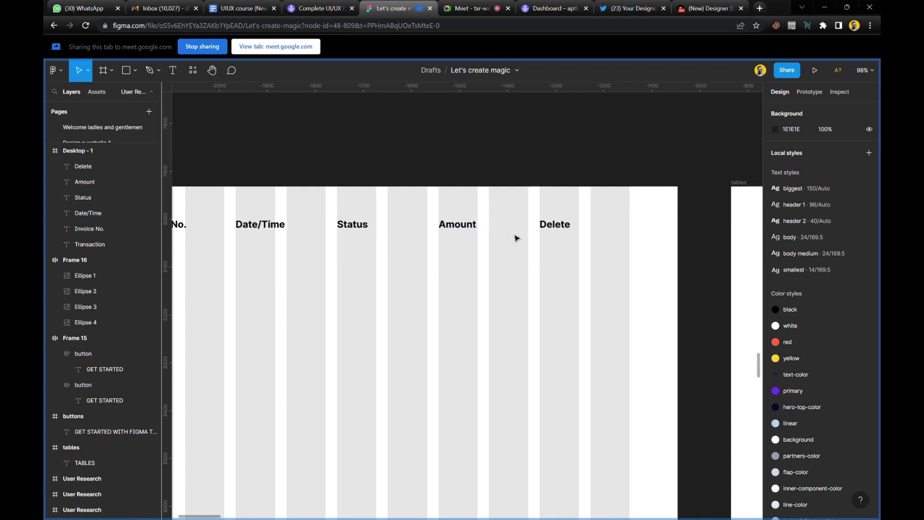
pyautogui.hscroll(-5, 549, 237)
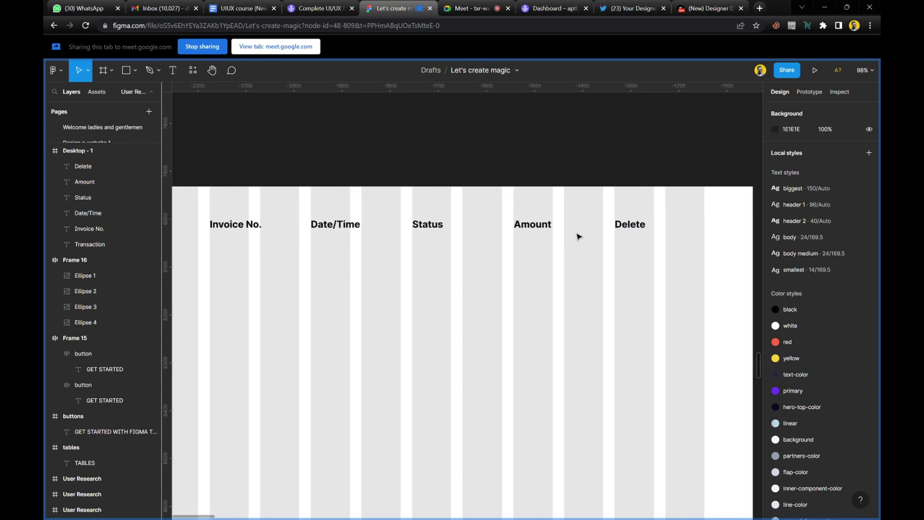
pyautogui.hscroll(-3, 579, 237)
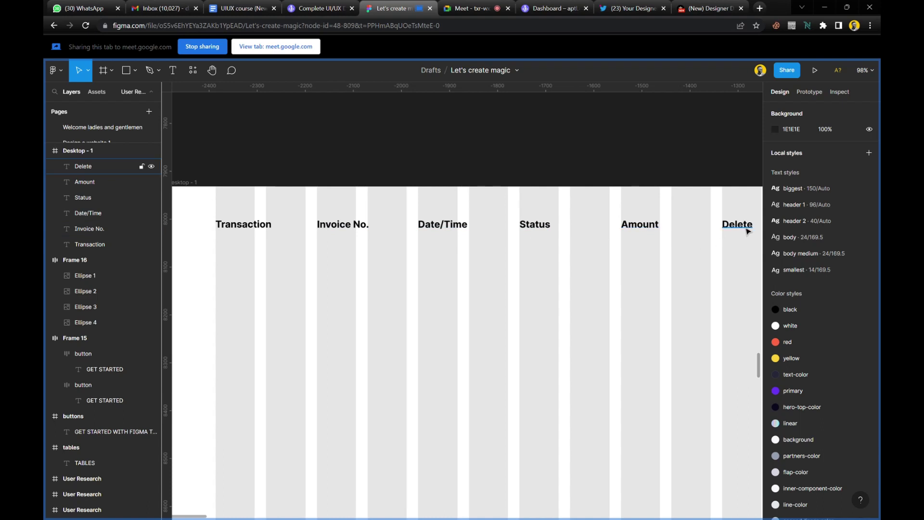
pyautogui.hscroll(3, 726, 256)
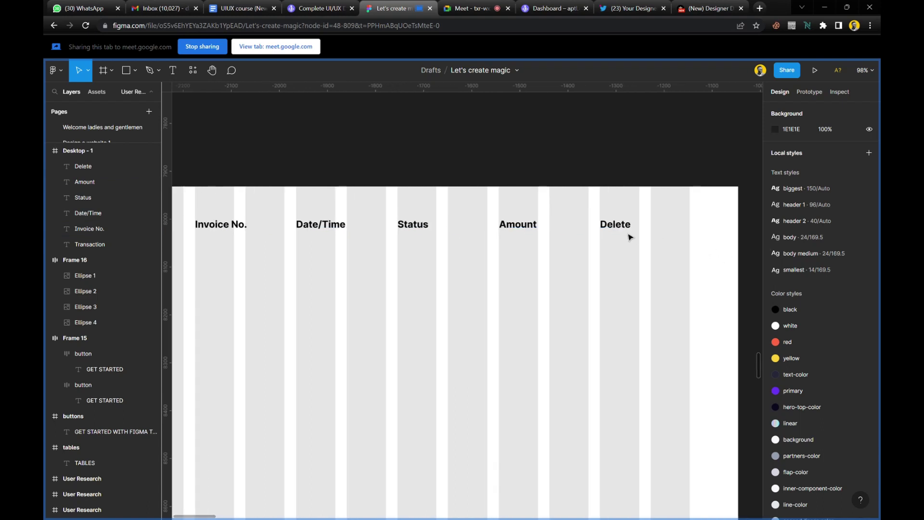
pyautogui.scroll(5, 629, 237)
pyautogui.doubleClick(629, 236)
pyautogui.write('Action')
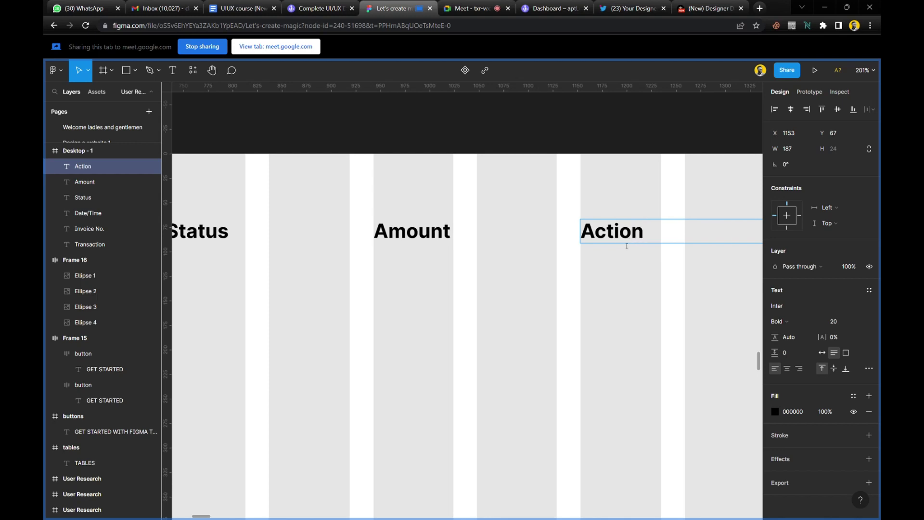
pyautogui.click(628, 285)
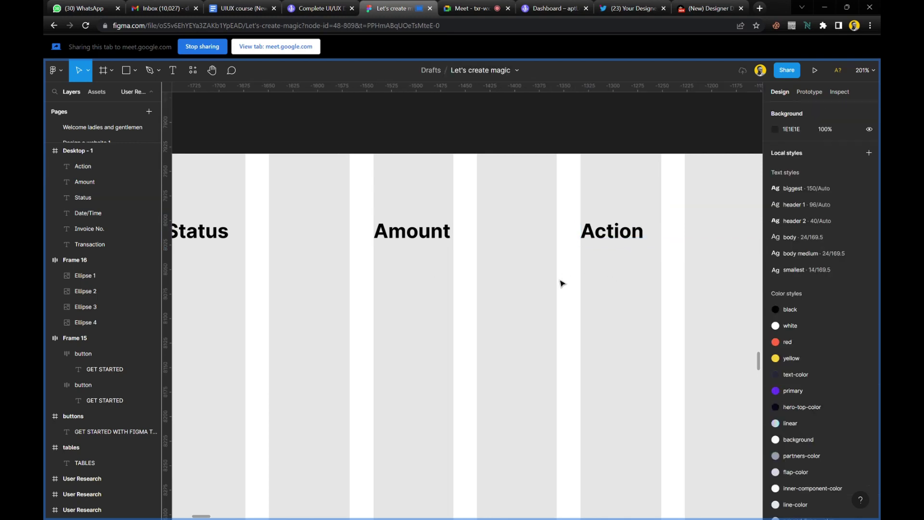
# Draw a 1240-wide, 1 px black horizontal line at Y 126 under the six headings.
pyautogui.scroll(-10, 562, 283)
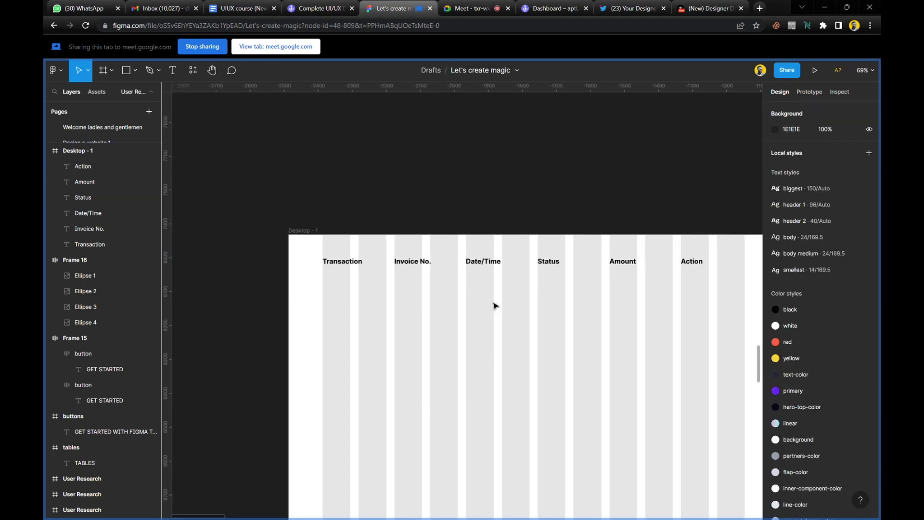
pyautogui.hscroll(-1, 499, 305)
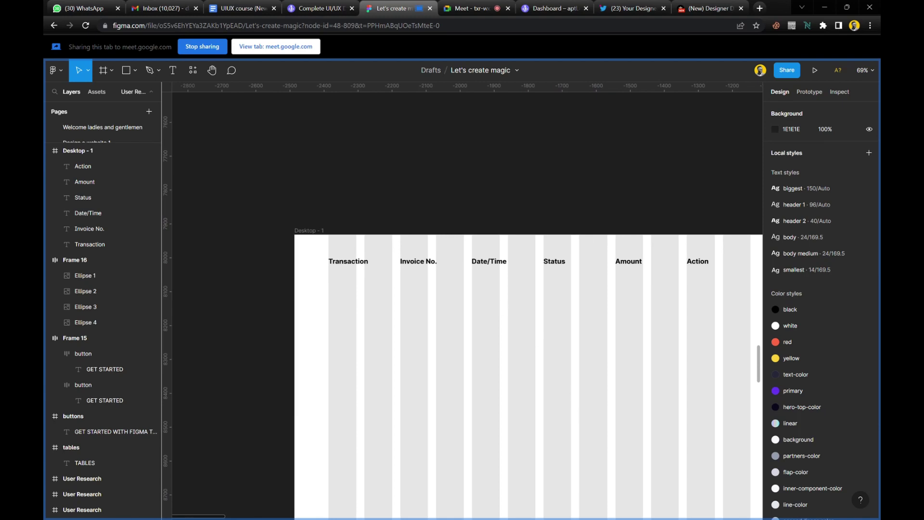
pyautogui.hscroll(3, 389, 293)
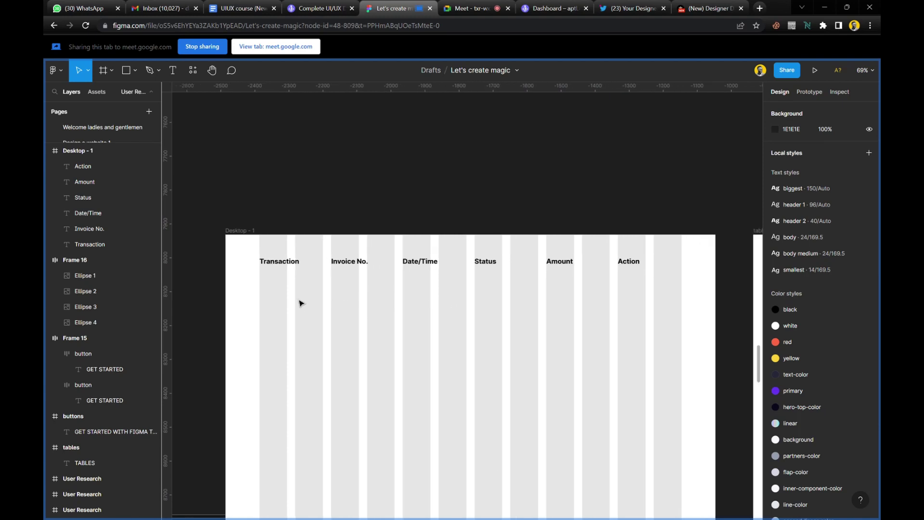
pyautogui.scroll(2, 300, 299)
pyautogui.scroll(2, 303, 296)
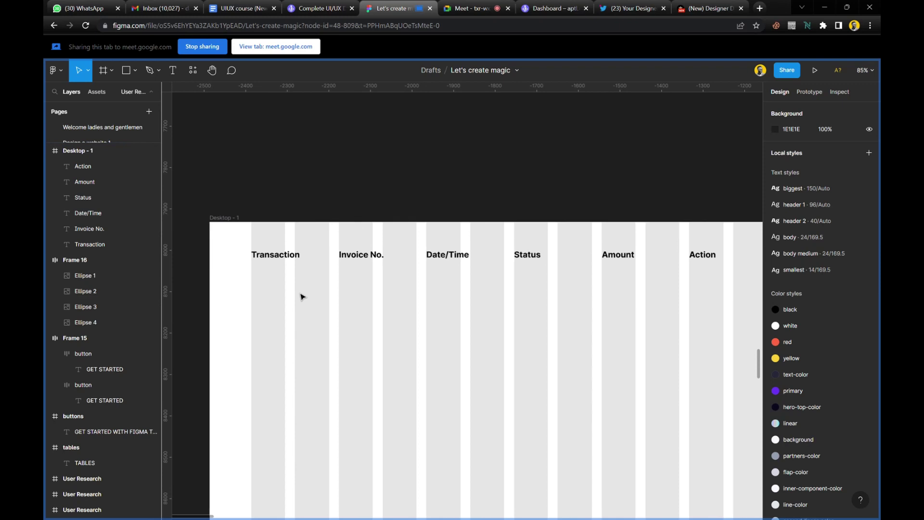
pyautogui.hscroll(3, 303, 296)
pyautogui.scroll(1, 302, 296)
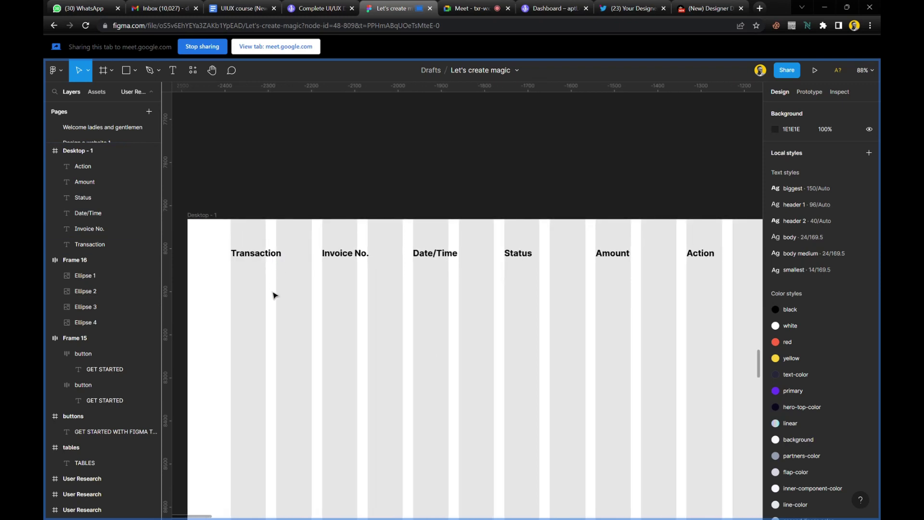
pyautogui.press('l')
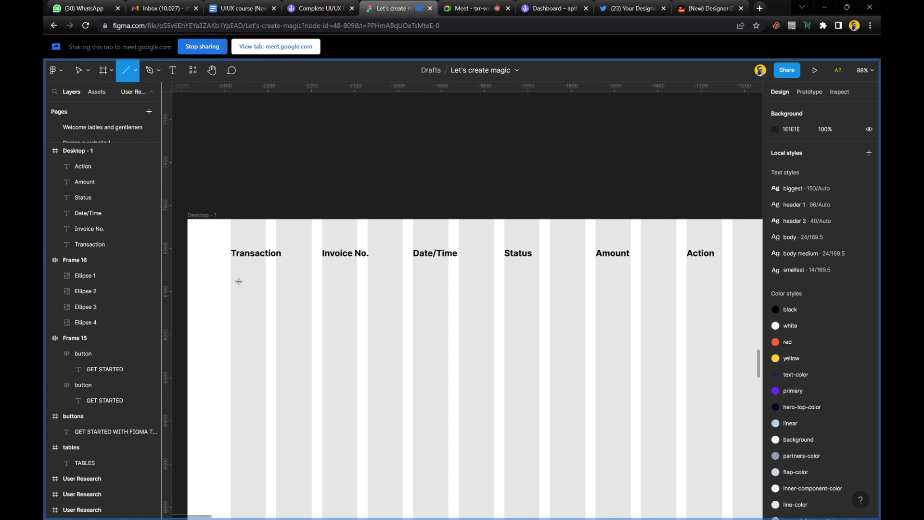
pyautogui.moveTo(231, 273); pyautogui.dragTo(656, 273)
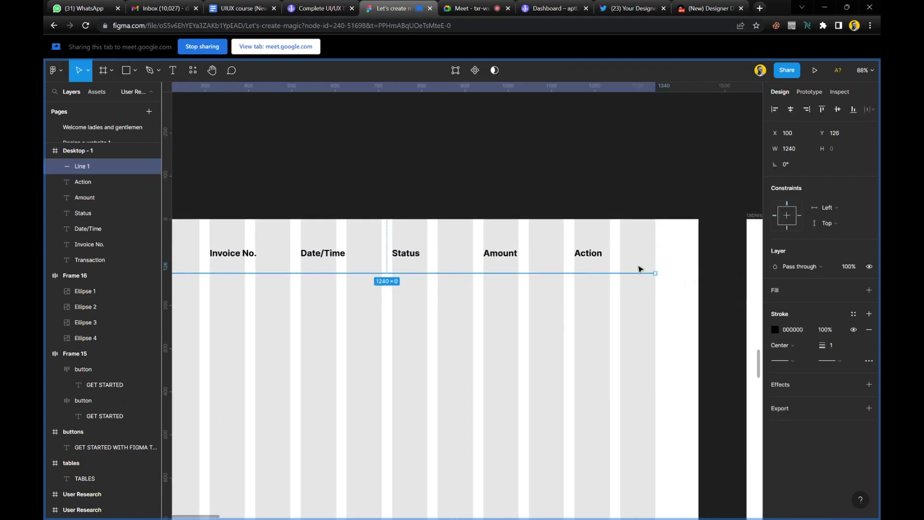
pyautogui.hscroll(-5, 459, 322)
pyautogui.click(348, 313)
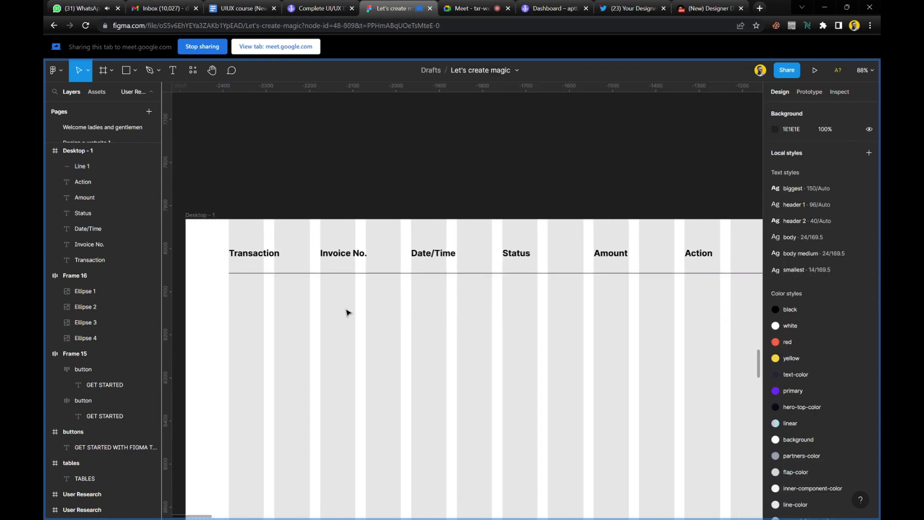
pyautogui.scroll(3, 291, 314)
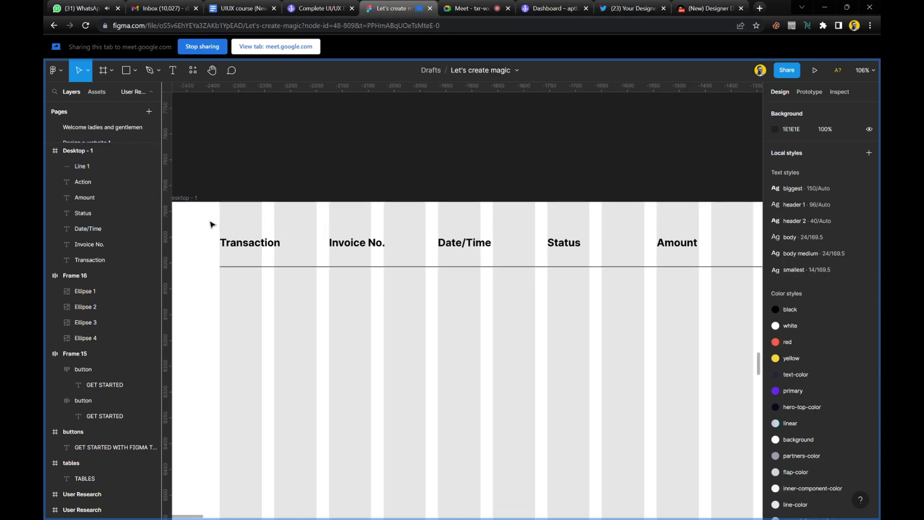
# Duplicate the six heading texts into a new row below the divider line.
pyautogui.moveTo(210, 224); pyautogui.dragTo(677, 253)
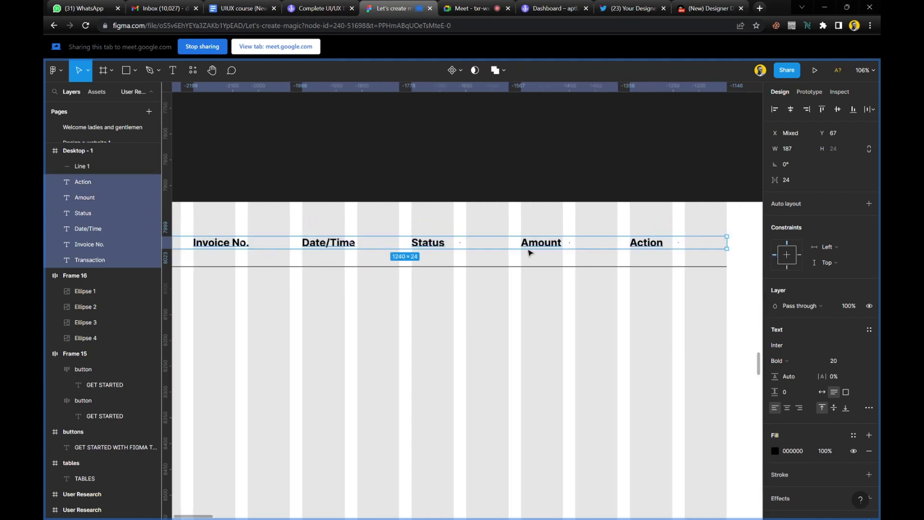
pyautogui.moveTo(528, 243); pyautogui.dragTo(530, 295)
pyautogui.hscroll(-4, 407, 347)
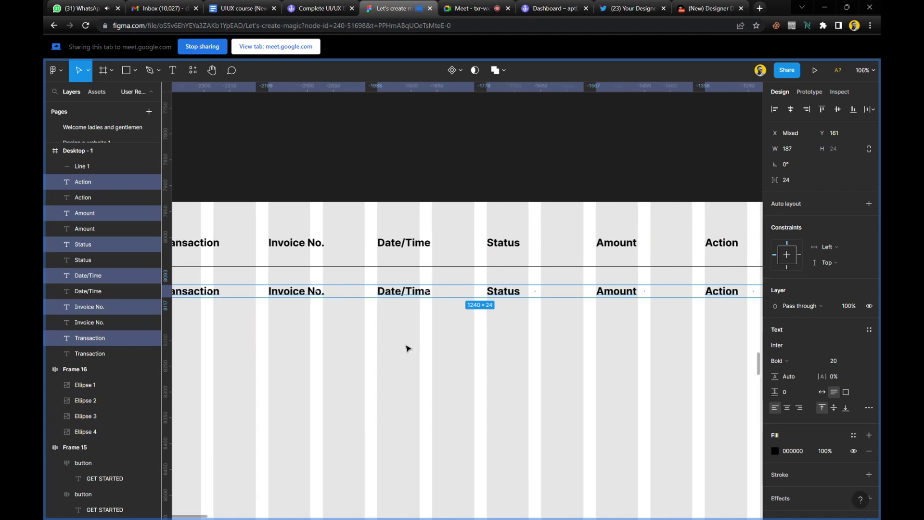
pyautogui.hscroll(-1, 406, 348)
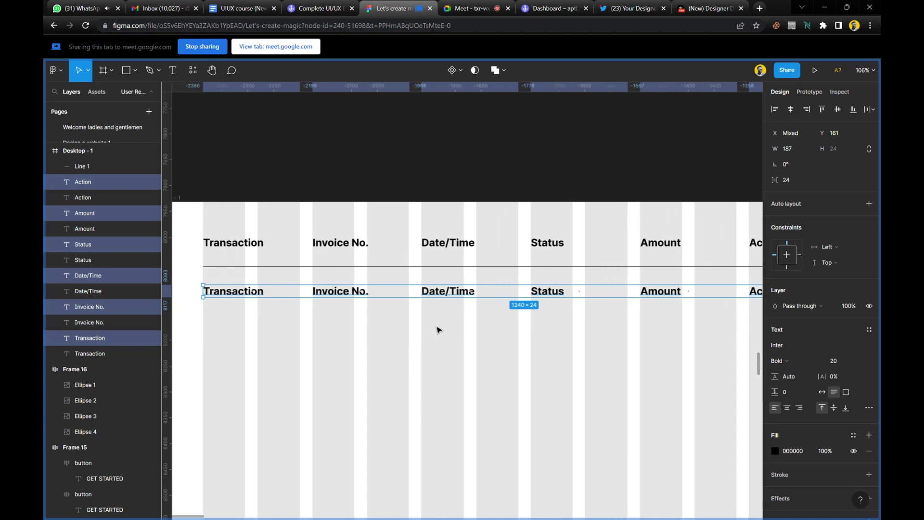
# Set the copied row's text to Regular weight at size 16.
pyautogui.click(803, 366)
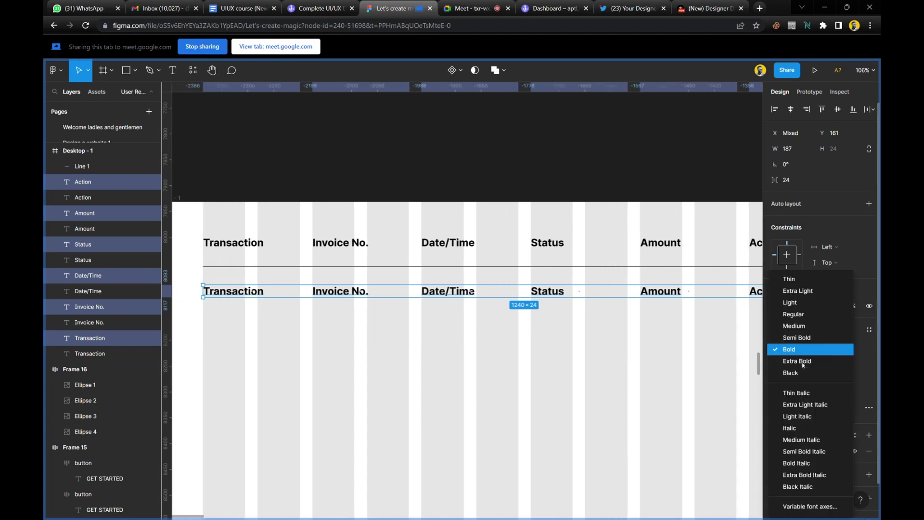
pyautogui.click(799, 319)
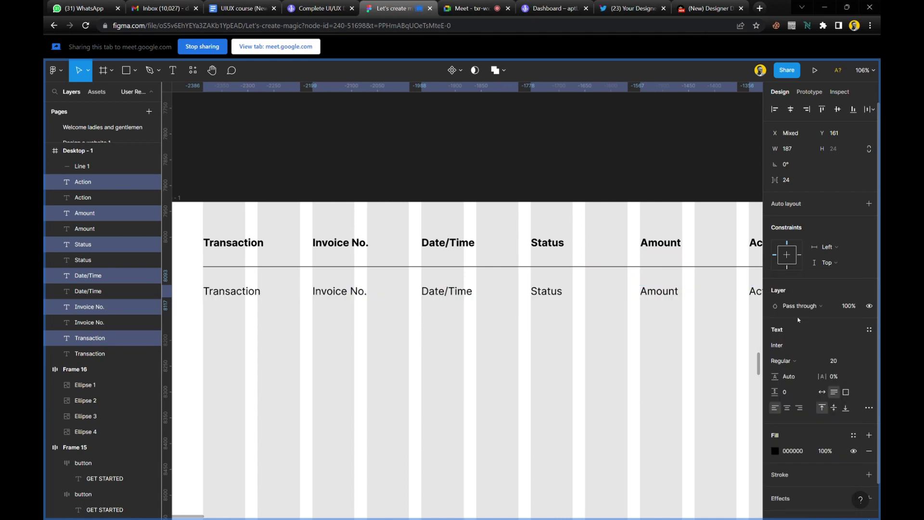
pyautogui.click(862, 361)
pyautogui.click(852, 350)
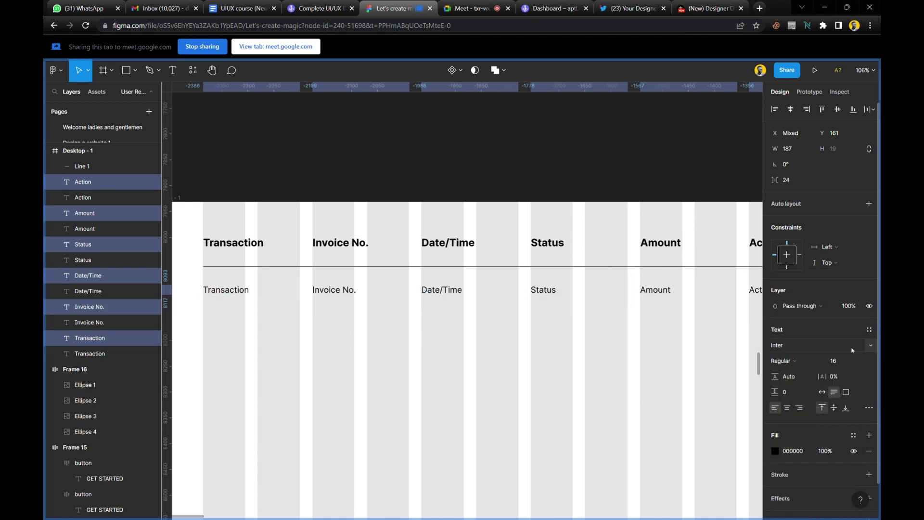
pyautogui.click(370, 343)
pyautogui.scroll(-5, 371, 327)
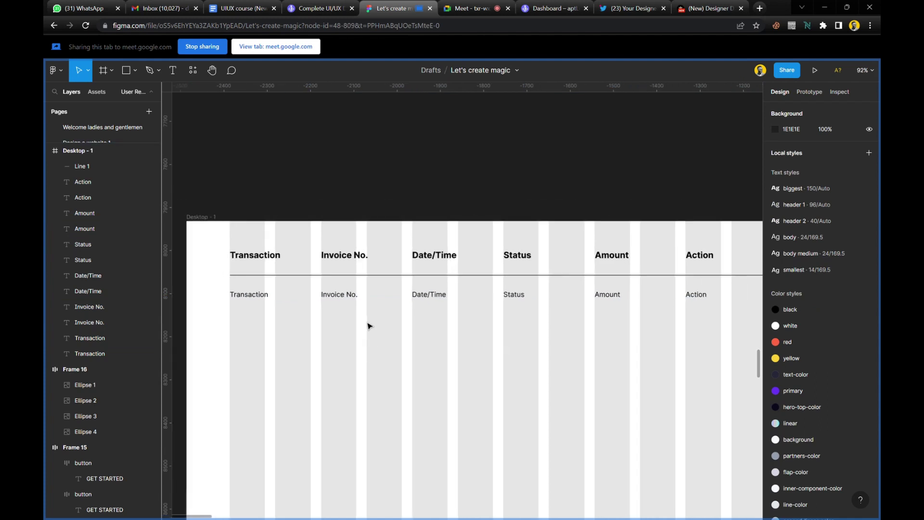
pyautogui.scroll(3, 377, 327)
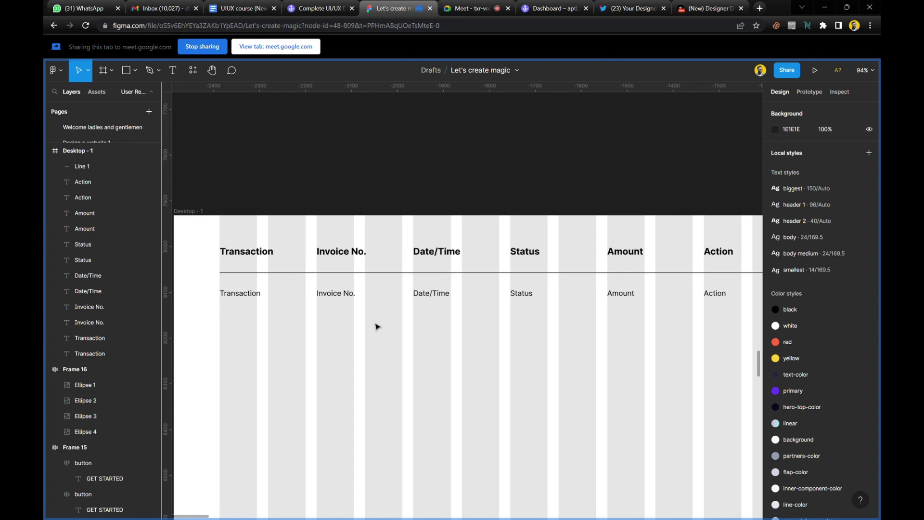
pyautogui.moveTo(694, 318); pyautogui.dragTo(256, 292)
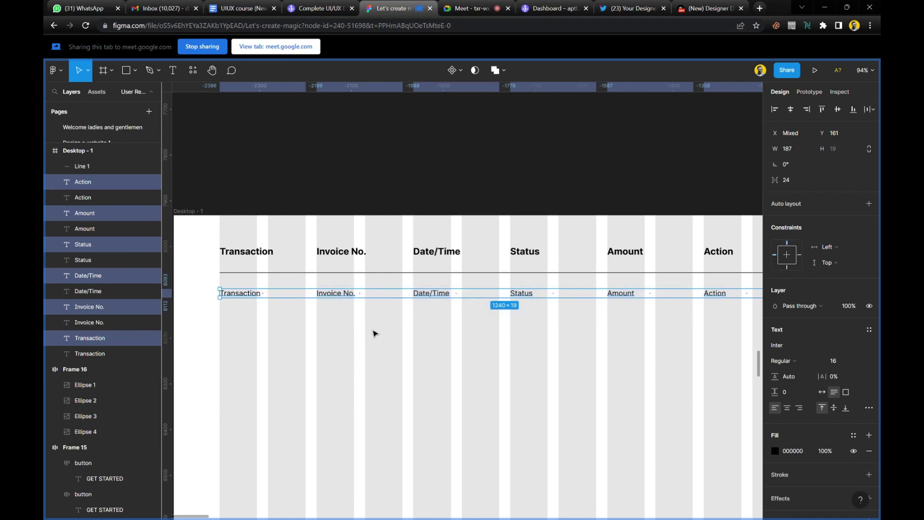
pyautogui.click(414, 327)
pyautogui.hscroll(6, 541, 317)
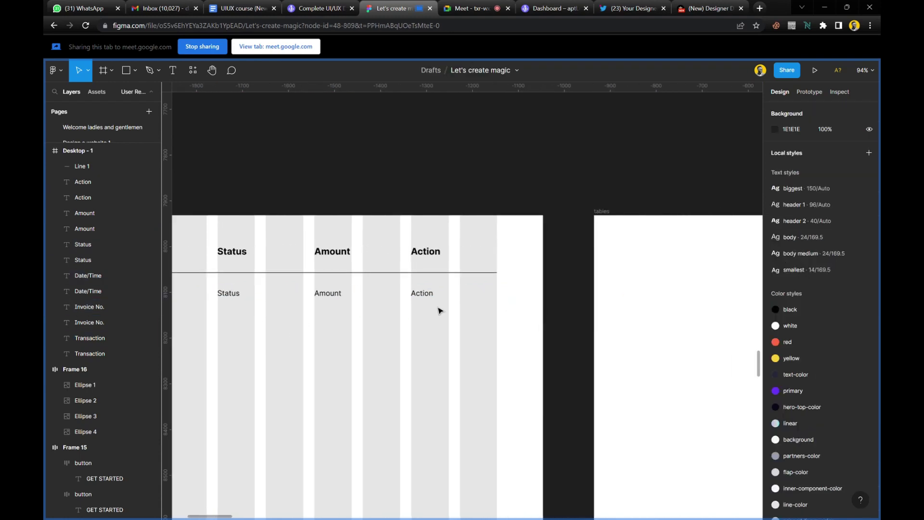
pyautogui.hscroll(-1, 438, 310)
pyautogui.scroll(10, 465, 304)
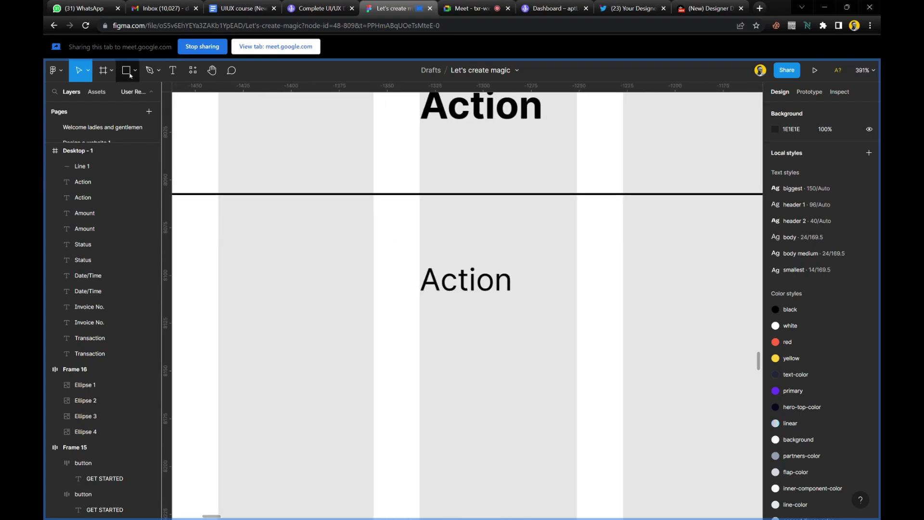
pyautogui.click(193, 70)
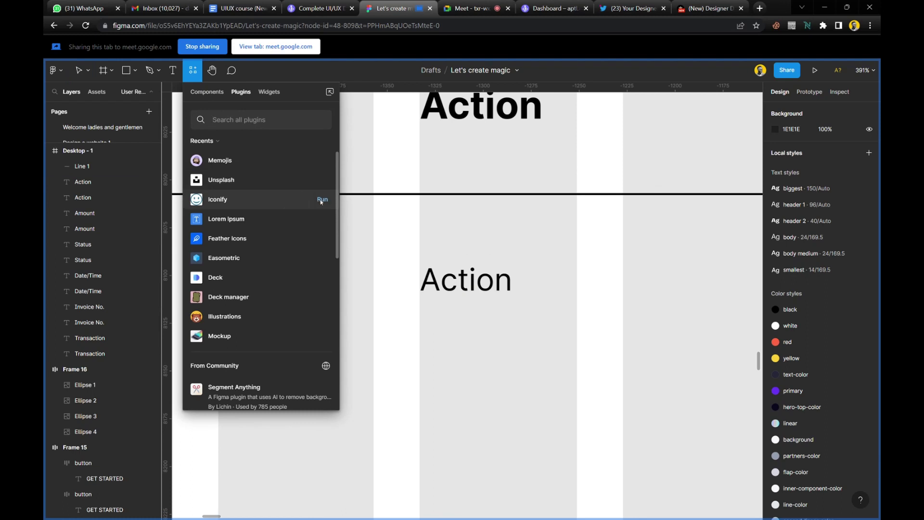
pyautogui.press('Escape')
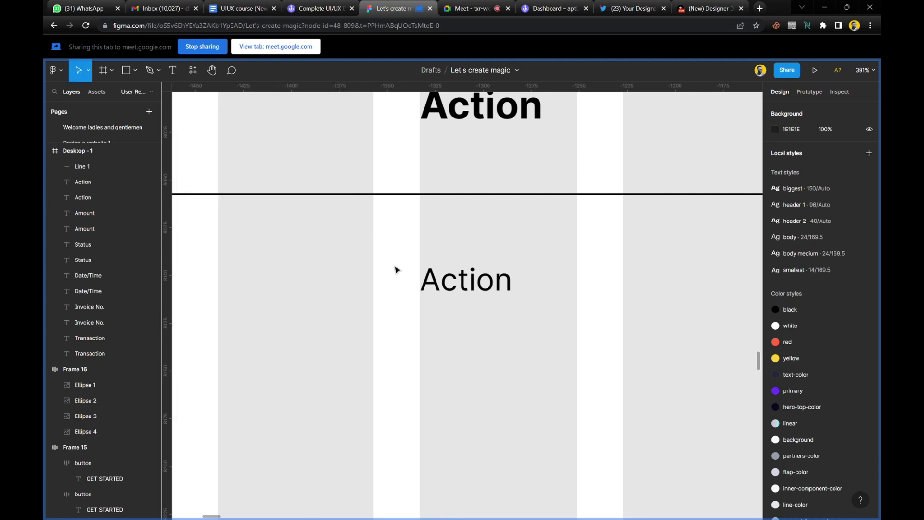
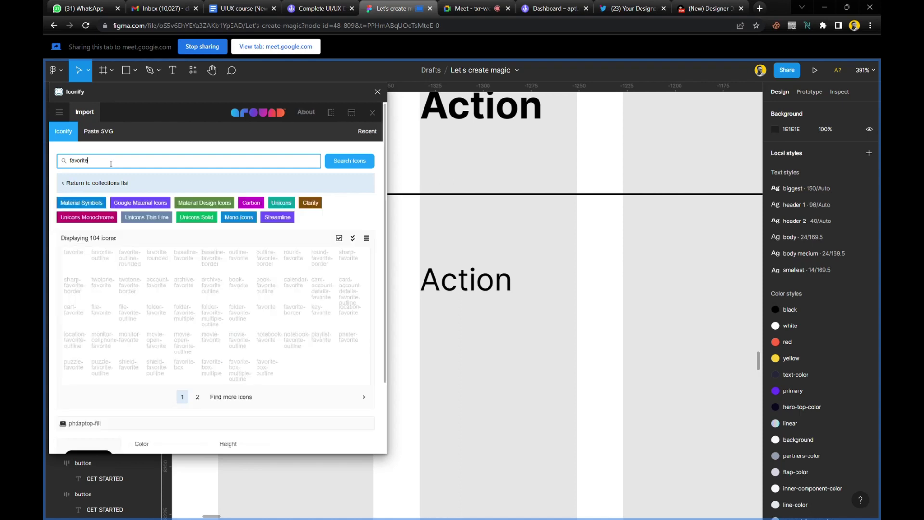
# Search Iconify for 'more', drop the 24×24 vertical three-dots icon below Action, and close the plugin.
pyautogui.doubleClick(111, 163)
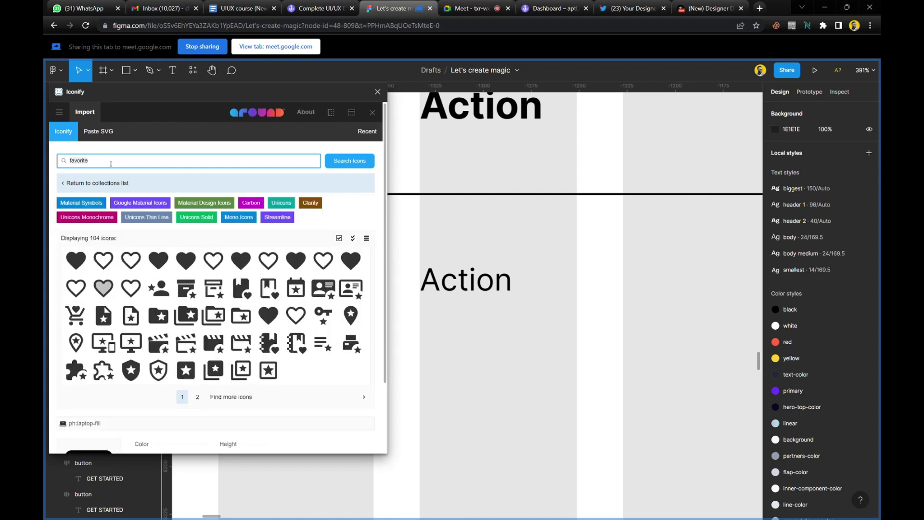
pyautogui.write('more')
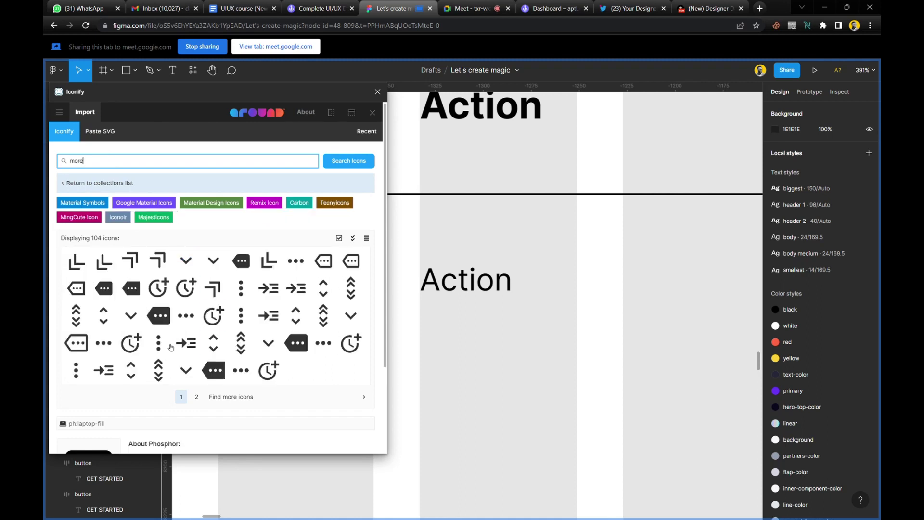
pyautogui.moveTo(159, 343); pyautogui.dragTo(445, 315)
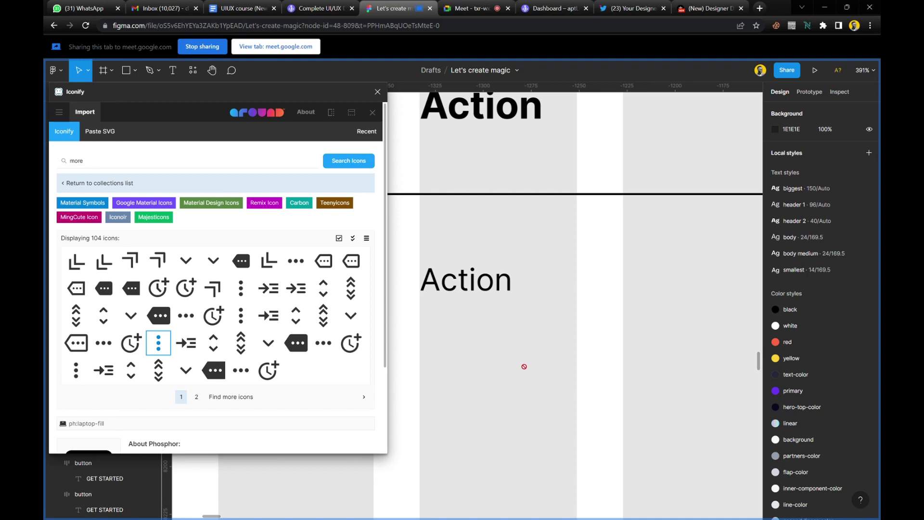
pyautogui.moveTo(524, 367); pyautogui.dragTo(525, 371)
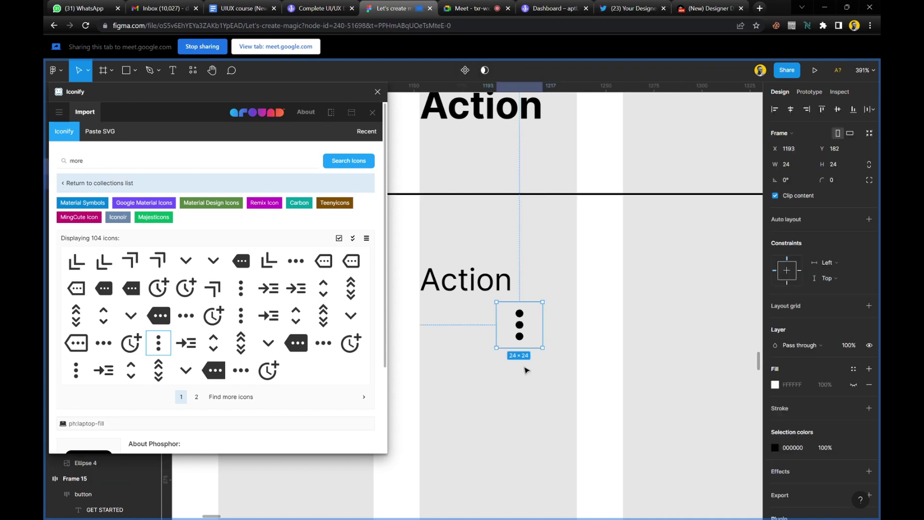
pyautogui.click(378, 93)
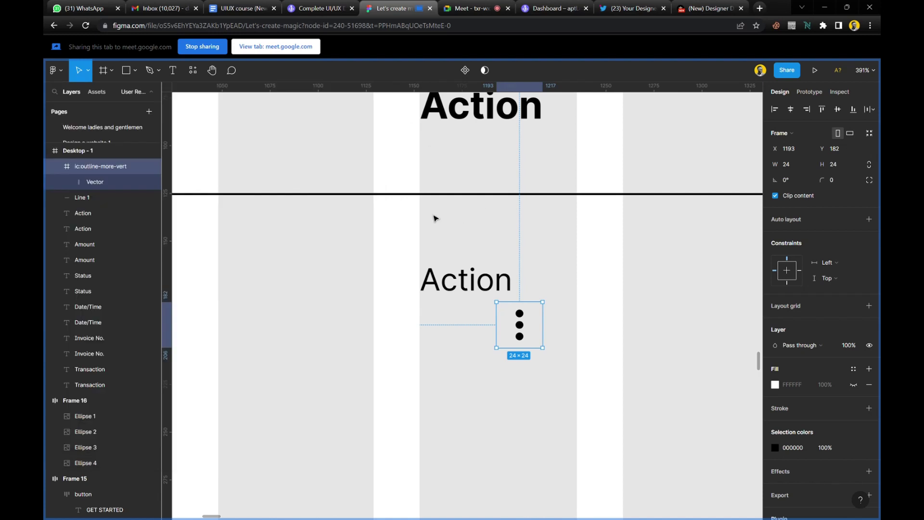
# Move the three-dots icon up toward the Action label and lock its proportions.
pyautogui.moveTo(527, 331); pyautogui.dragTo(436, 279)
pyautogui.click(871, 164)
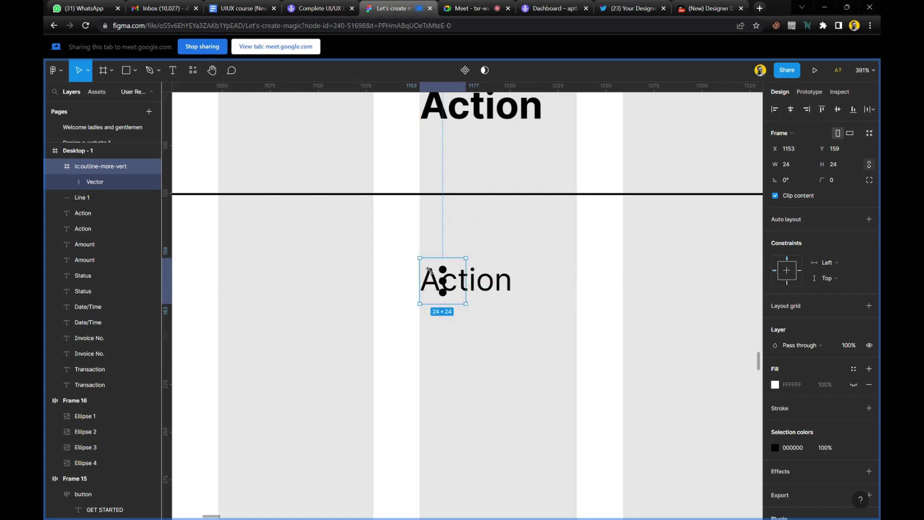
pyautogui.scroll(5, 428, 270)
pyautogui.scroll(-1, 426, 256)
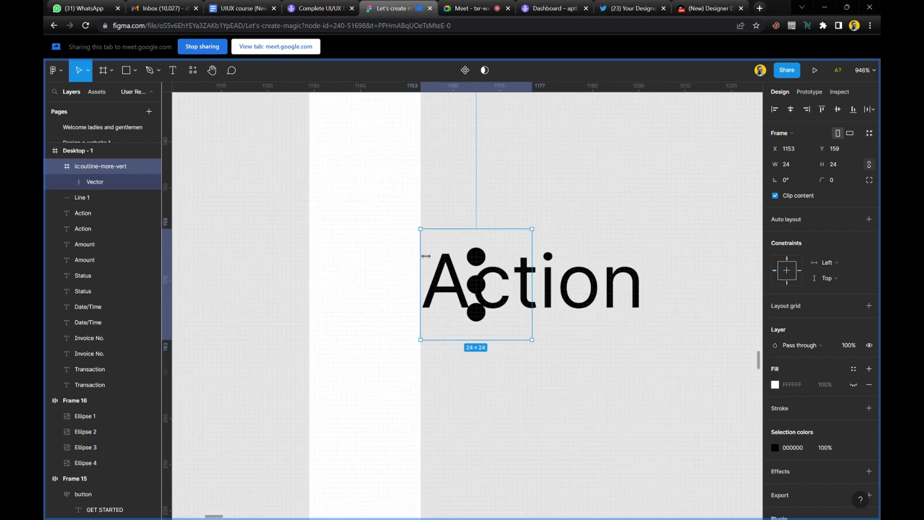
pyautogui.scroll(-3, 426, 256)
# Delete the body Action text layer, then restore it.
pyautogui.click(546, 275)
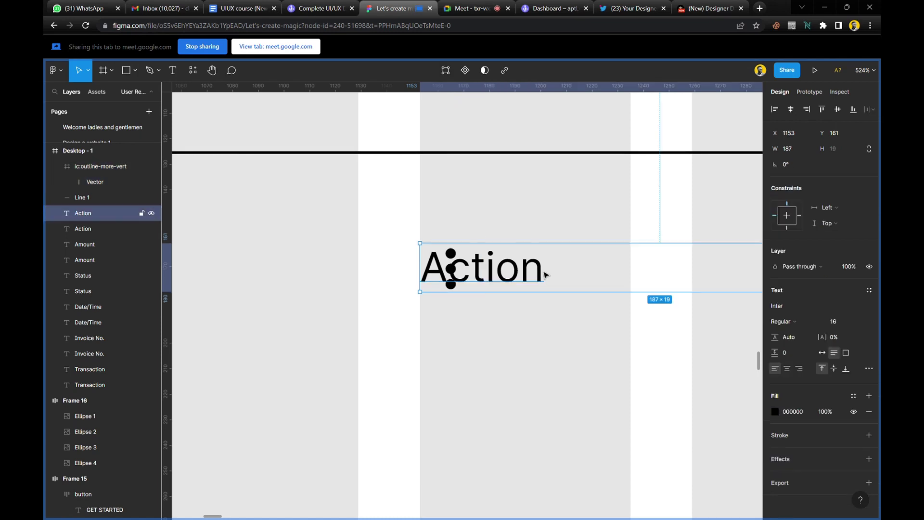
pyautogui.press('Delete')
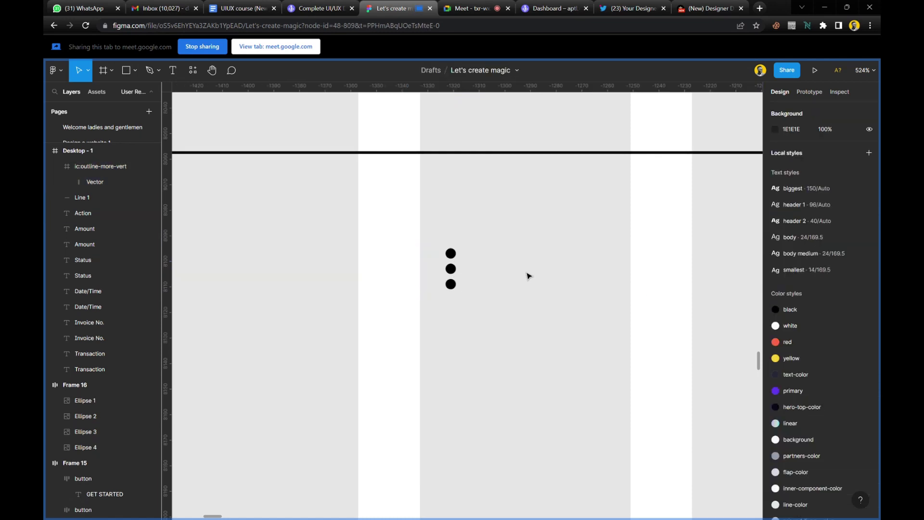
pyautogui.scroll(-4, 444, 272)
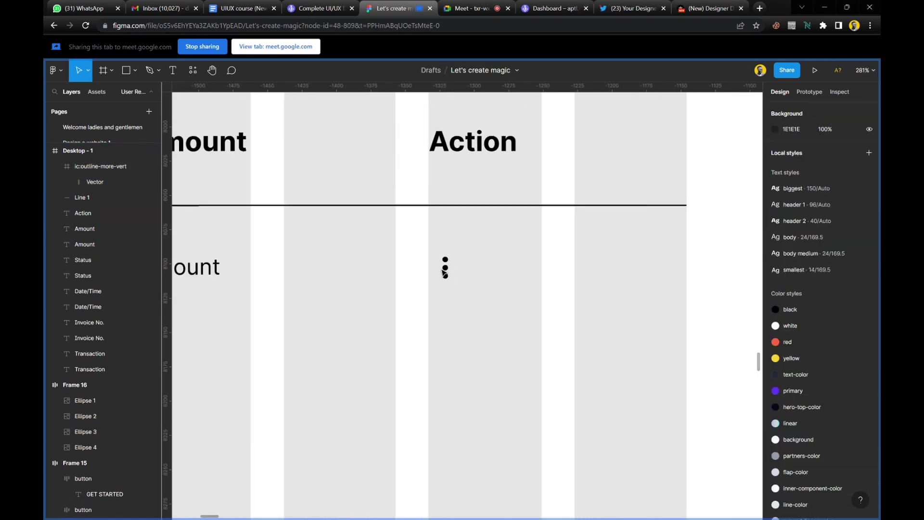
pyautogui.hscroll(-3, 472, 318)
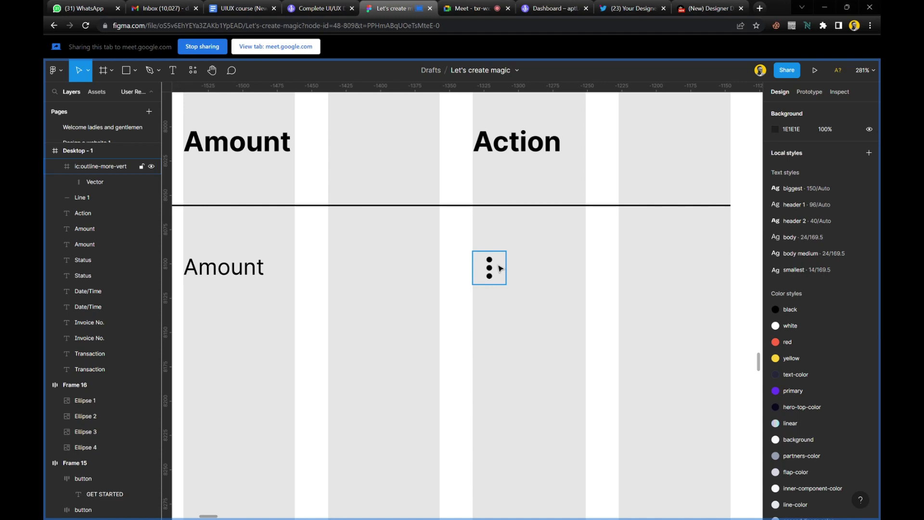
pyautogui.click(500, 269)
pyautogui.scroll(3, 500, 270)
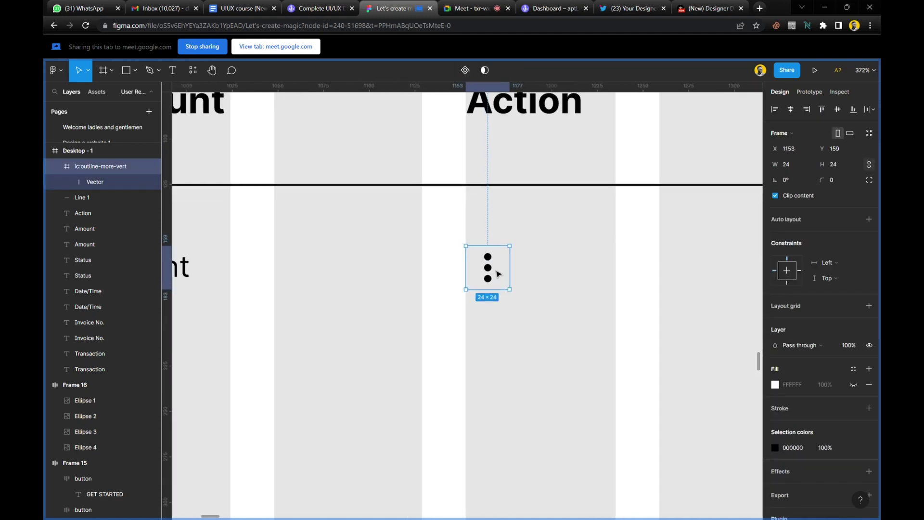
pyautogui.scroll(1, 499, 274)
pyautogui.press('Escape')
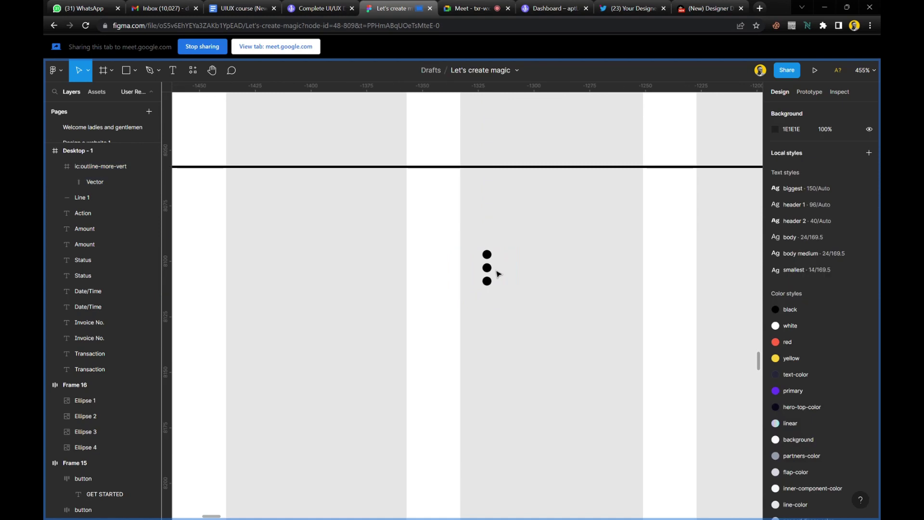
pyautogui.hotkey('ctrl', 'v')
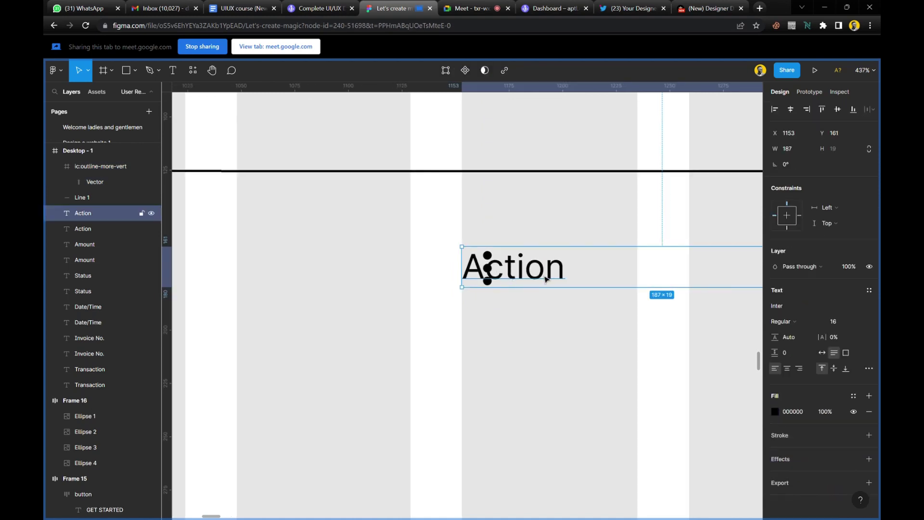
# Set the Action text to Auto width (49 px), move the icon to X 1235, and select both.
pyautogui.doubleClick(549, 277)
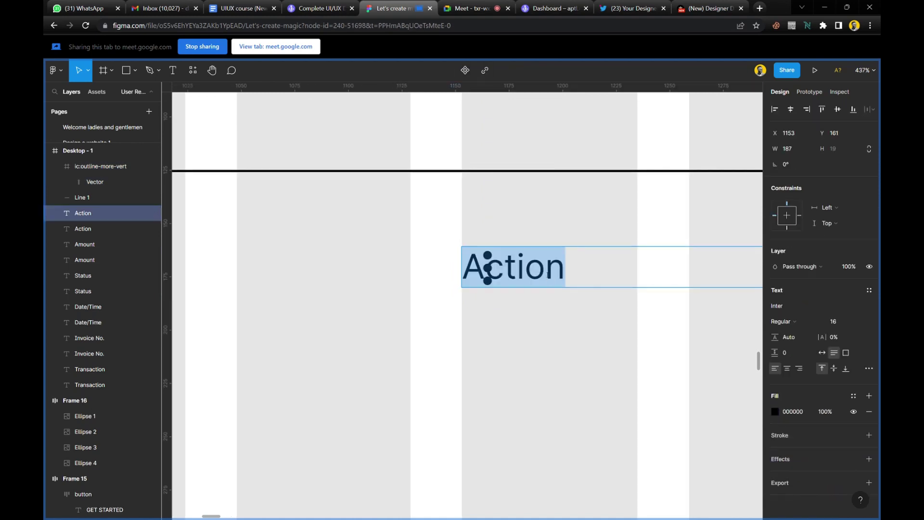
pyautogui.press('Escape')
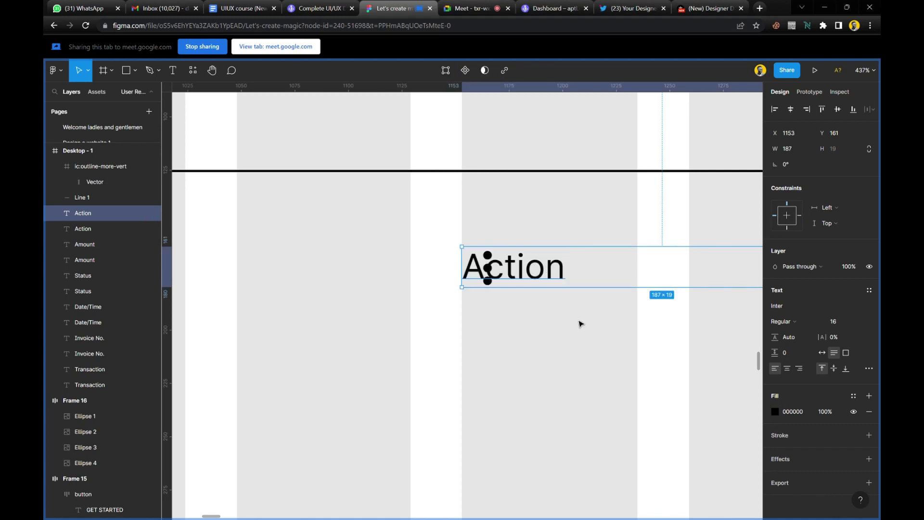
pyautogui.click(822, 352)
pyautogui.hscroll(1, 566, 341)
pyautogui.hscroll(2, 566, 340)
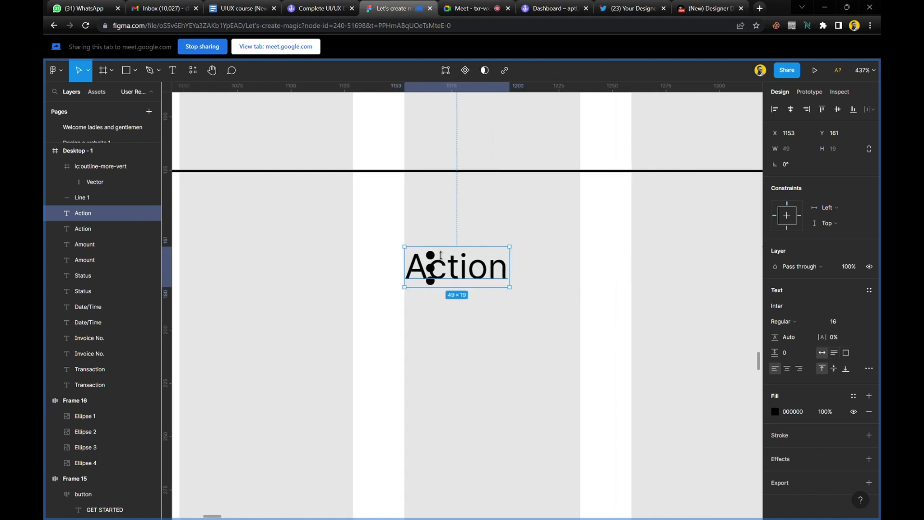
pyautogui.click(432, 272)
pyautogui.moveTo(433, 272); pyautogui.dragTo(608, 282)
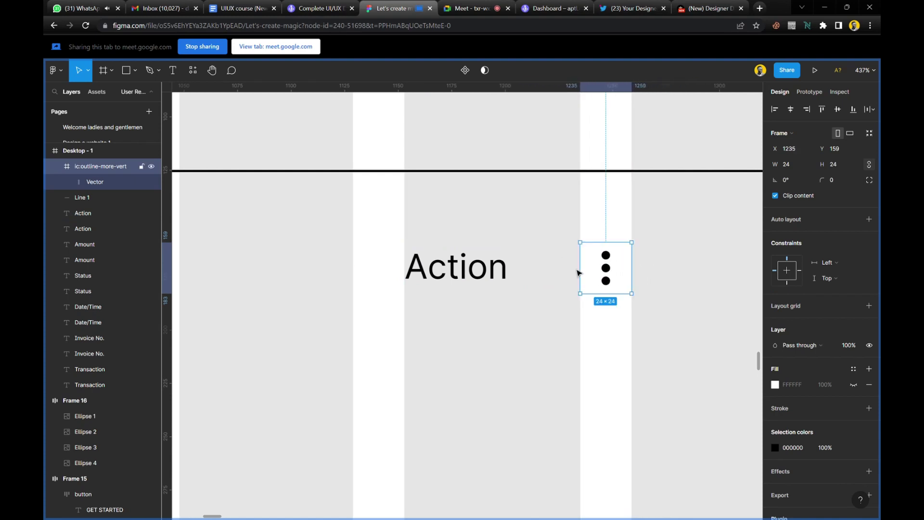
pyautogui.keyDown('shift'); pyautogui.click(496, 278); pyautogui.keyUp('shift')
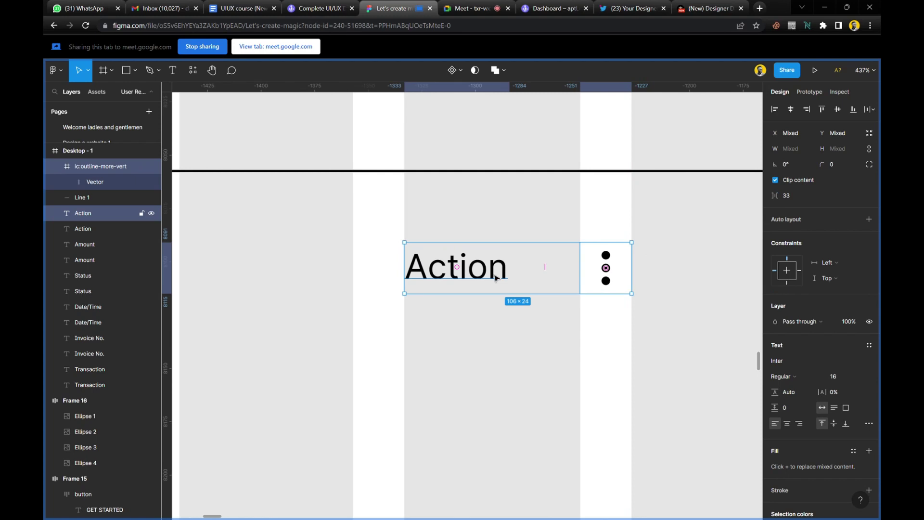
# Wrap Action and the dots icon in a centred auto layout with 16 horizontal, 10 vertical padding.
pyautogui.hotkey('shift', 'a')
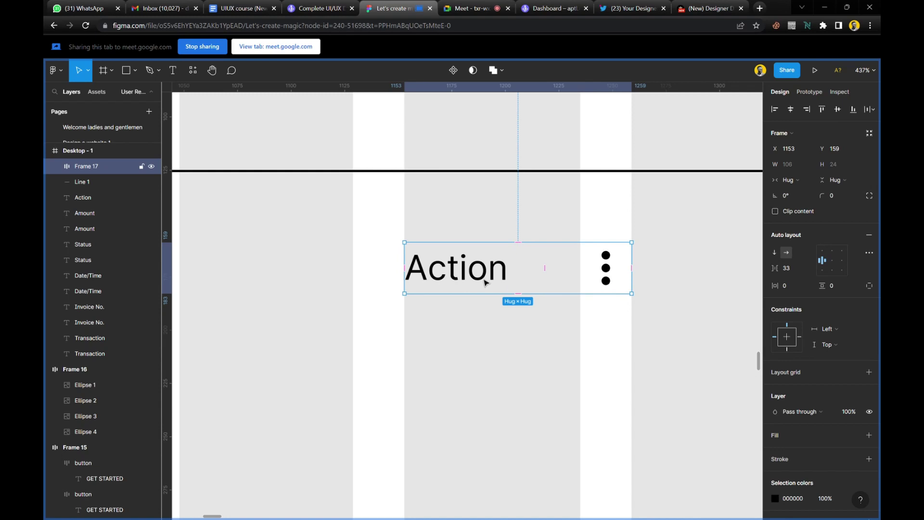
pyautogui.scroll(-5, 485, 282)
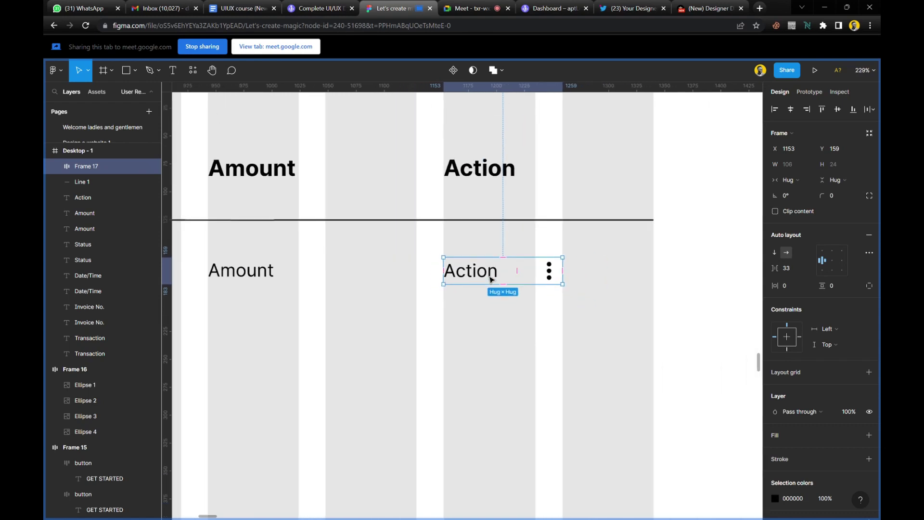
pyautogui.scroll(5, 504, 274)
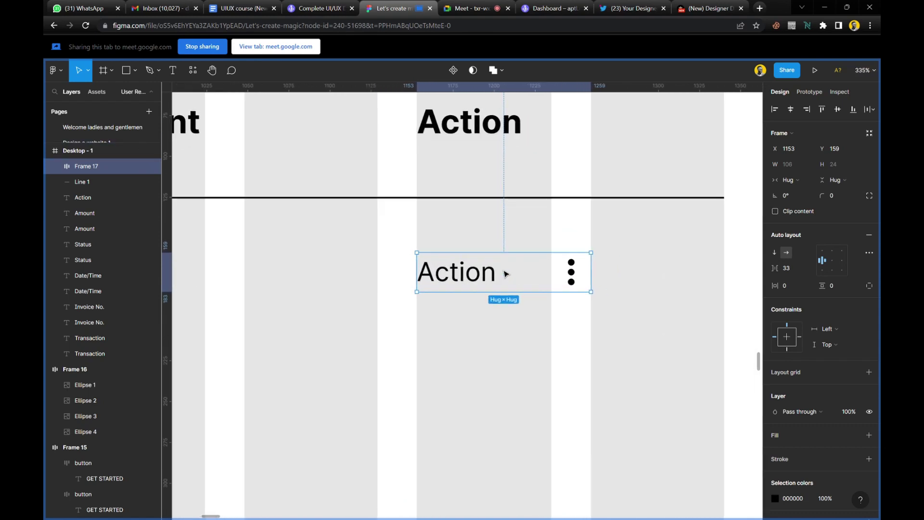
pyautogui.scroll(3, 549, 291)
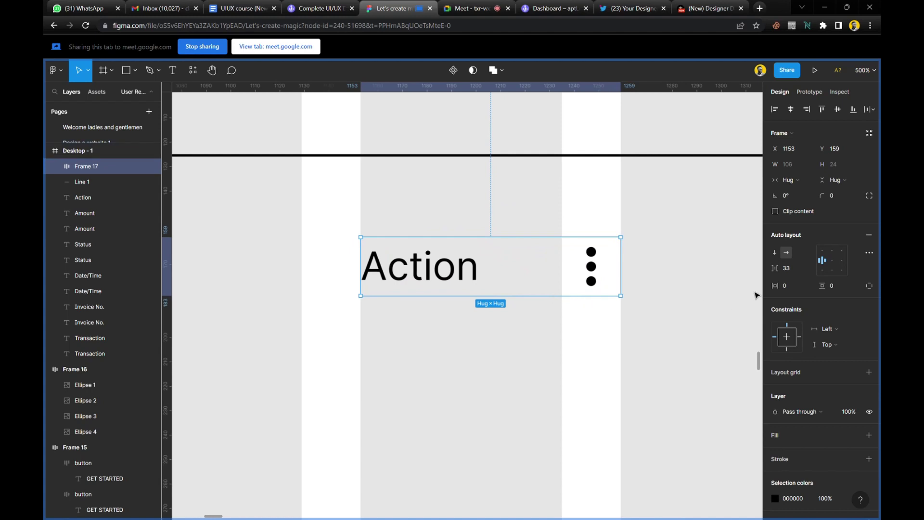
pyautogui.moveTo(780, 270); pyautogui.dragTo(792, 290)
pyautogui.click(832, 260)
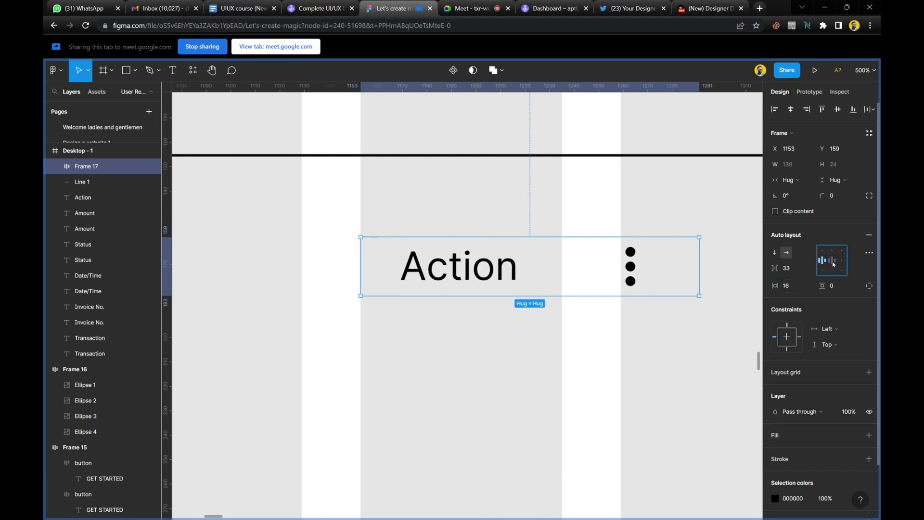
pyautogui.click(789, 342)
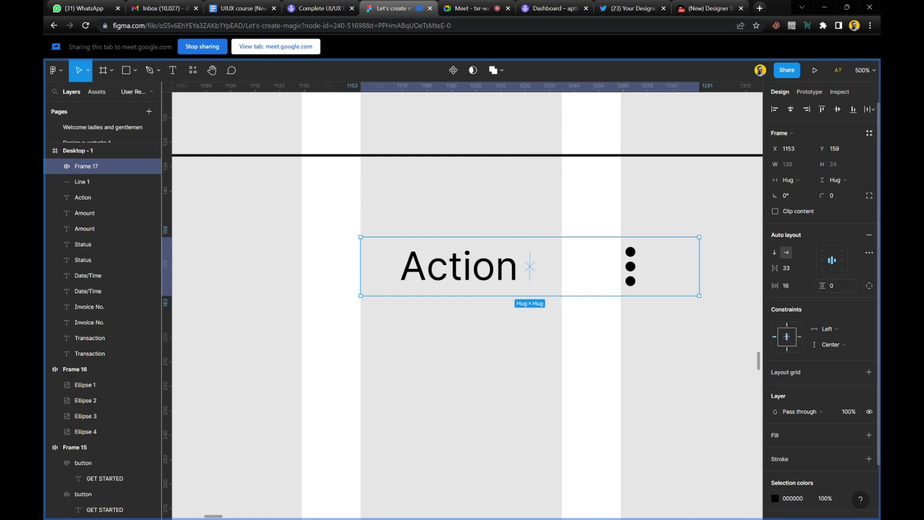
pyautogui.moveTo(822, 286); pyautogui.dragTo(833, 296)
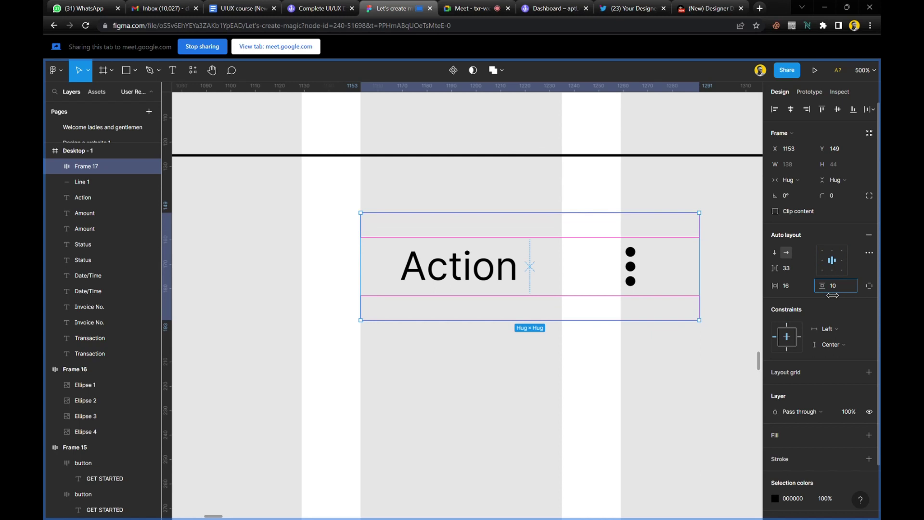
pyautogui.scroll(-3, 840, 424)
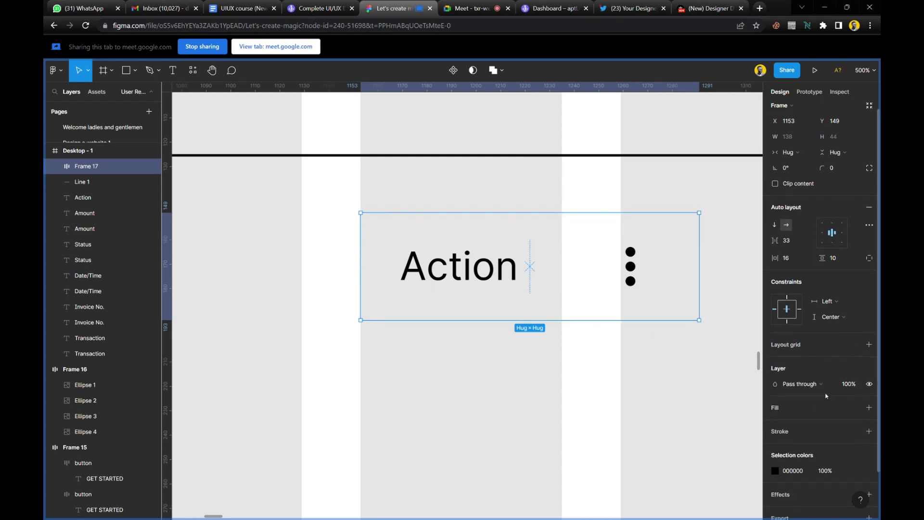
# Fill the Action row frame with the black colour style.
pyautogui.click(854, 436)
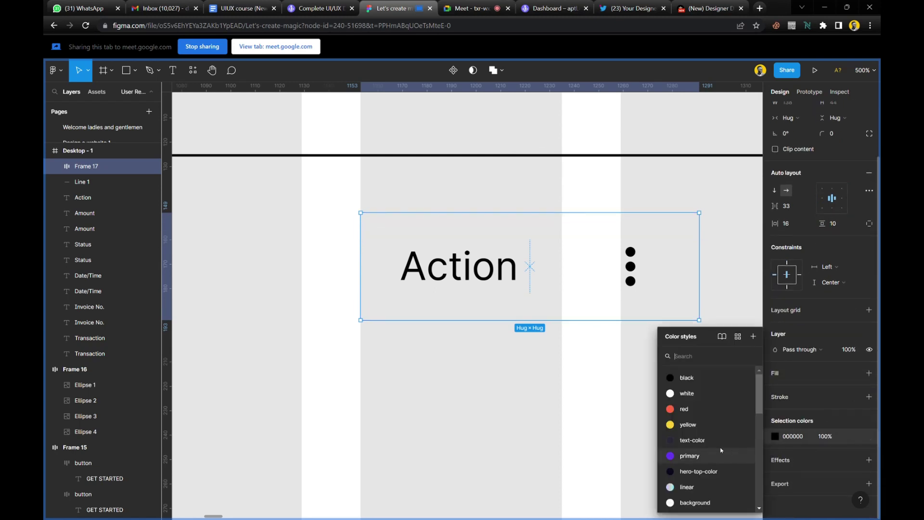
pyautogui.click(703, 398)
pyautogui.click(854, 436)
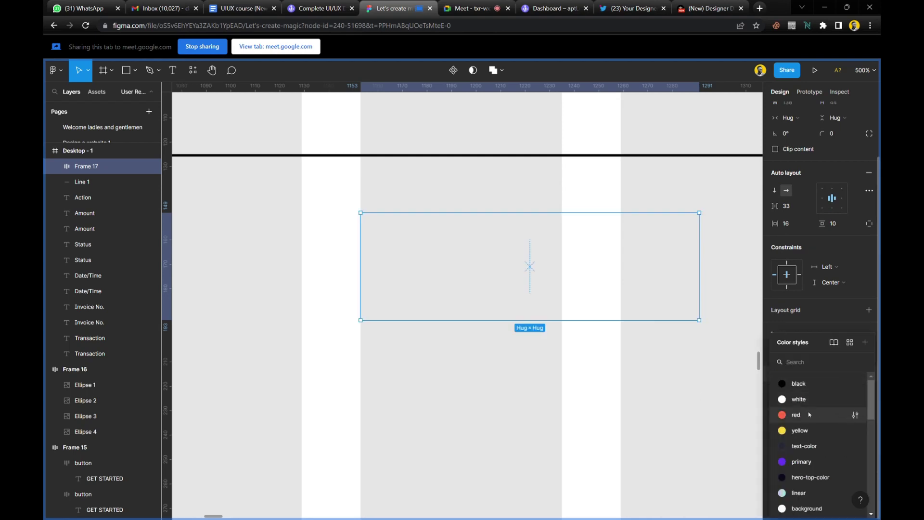
pyautogui.scroll(-2, 802, 460)
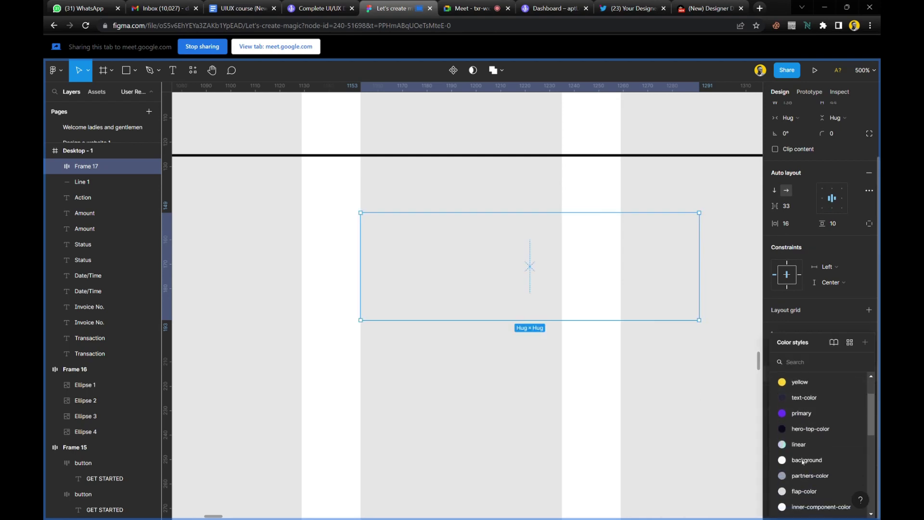
pyautogui.scroll(-4, 802, 481)
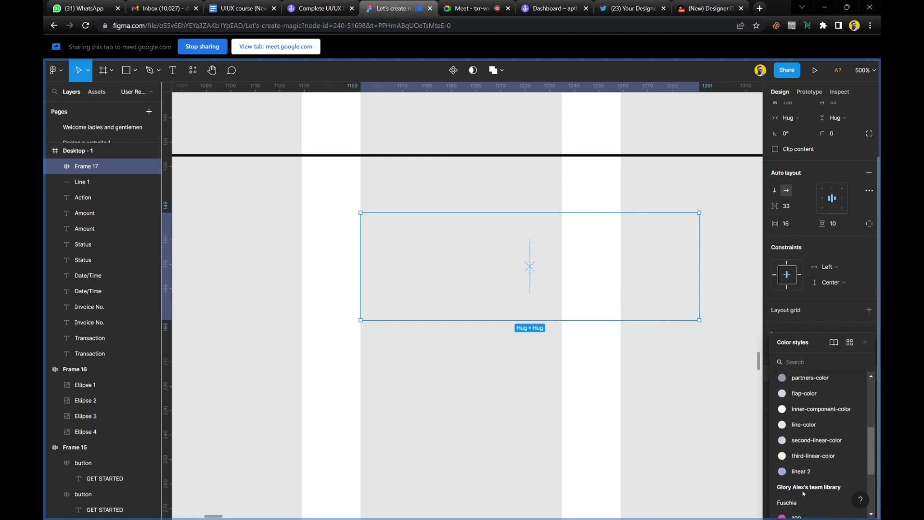
pyautogui.scroll(4, 803, 491)
pyautogui.scroll(2, 803, 491)
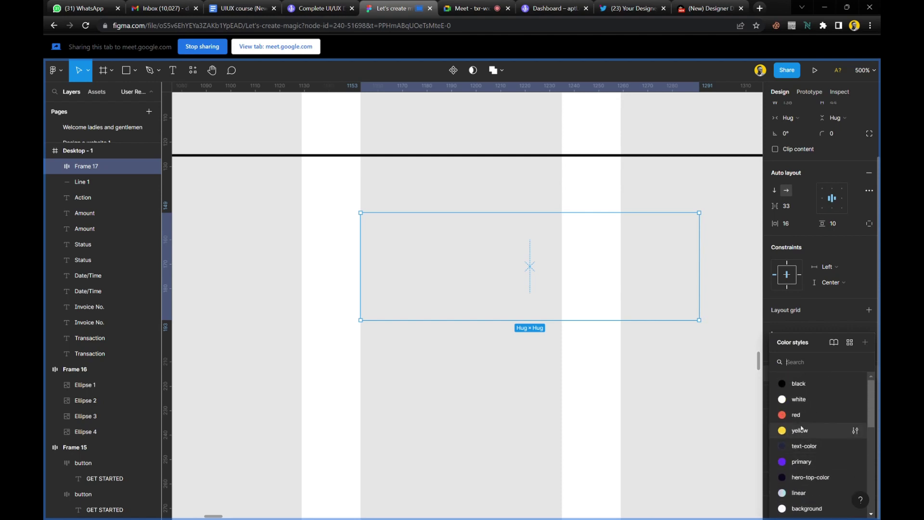
pyautogui.click(804, 385)
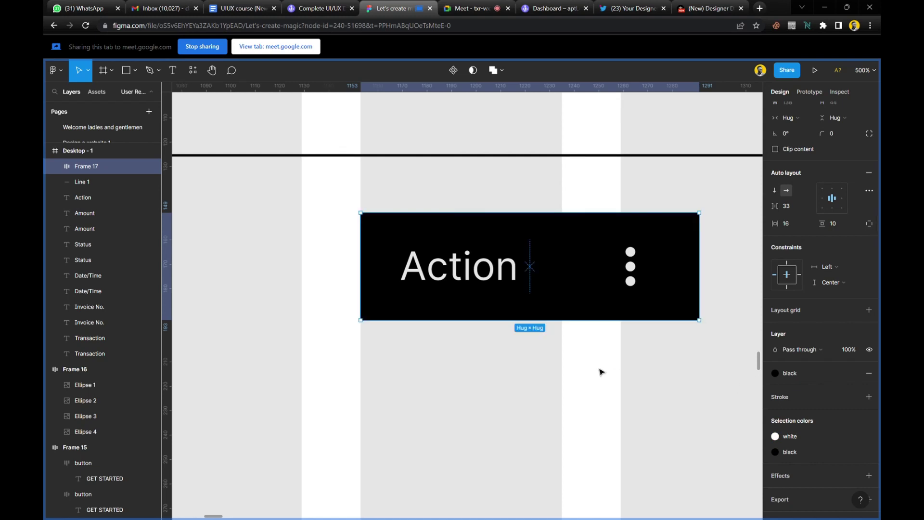
# Round the frame's corners to a 200 radius to make a pill shape.
pyautogui.click(838, 135)
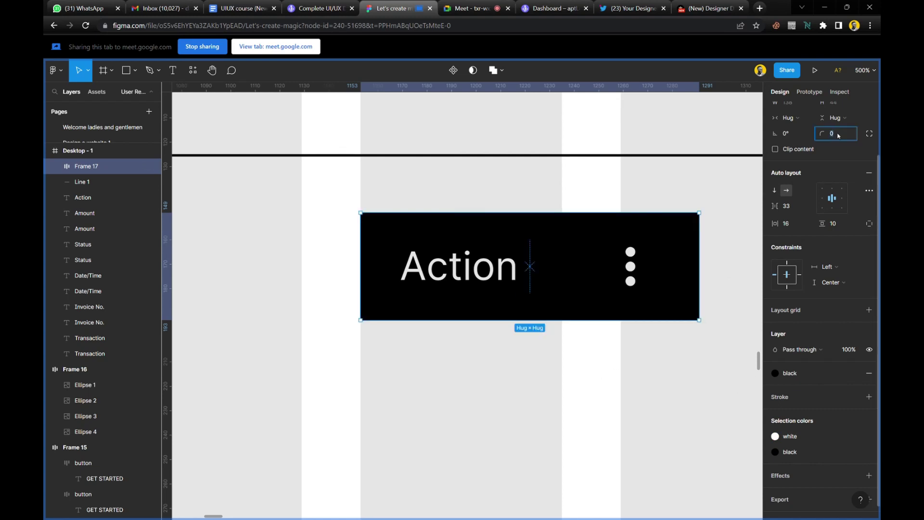
pyautogui.write('16')
pyautogui.press('Return')
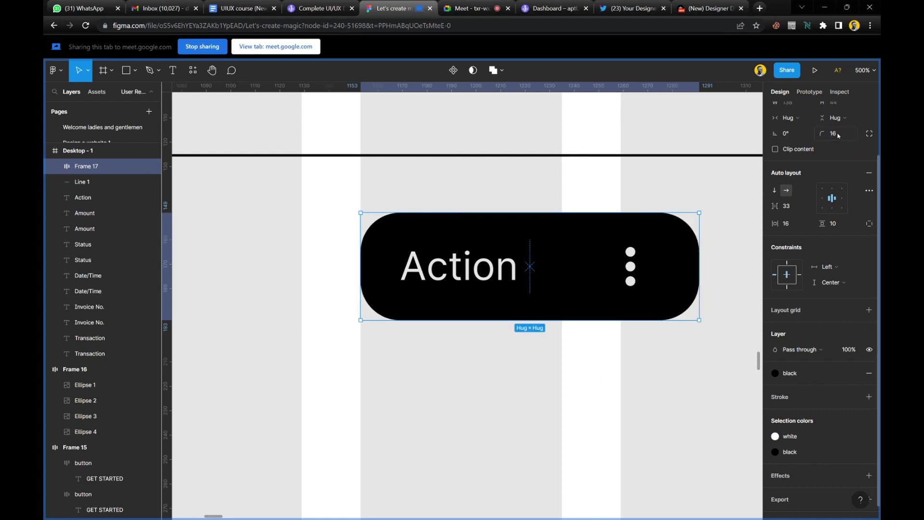
pyautogui.click(848, 134)
pyautogui.write('20')
pyautogui.press('Return')
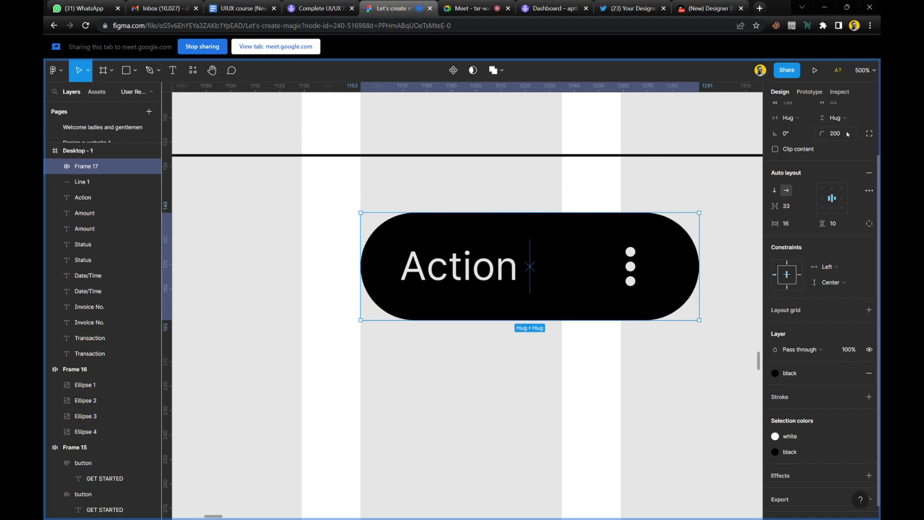
pyautogui.click(532, 381)
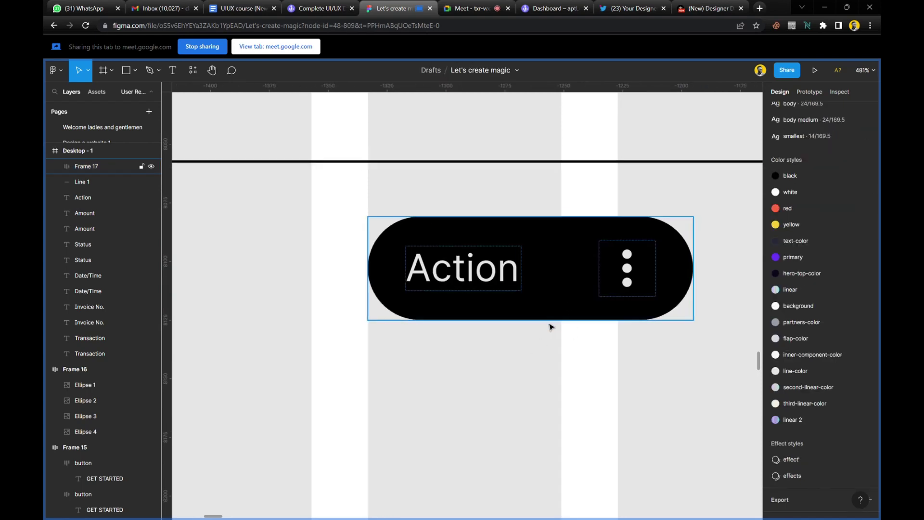
# Change the row's Status text to 'Approved' in Medium weight.
pyautogui.scroll(-5, 549, 326)
pyautogui.hscroll(-8, 550, 327)
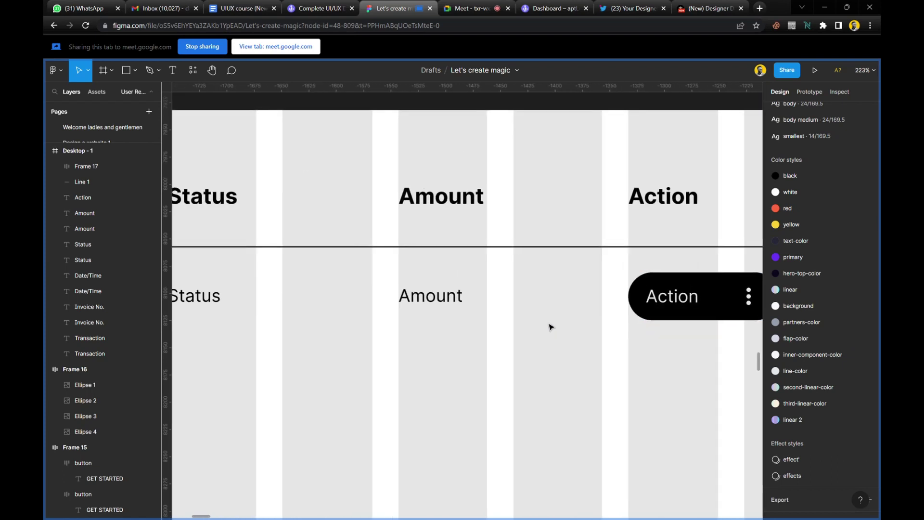
pyautogui.scroll(4, 469, 308)
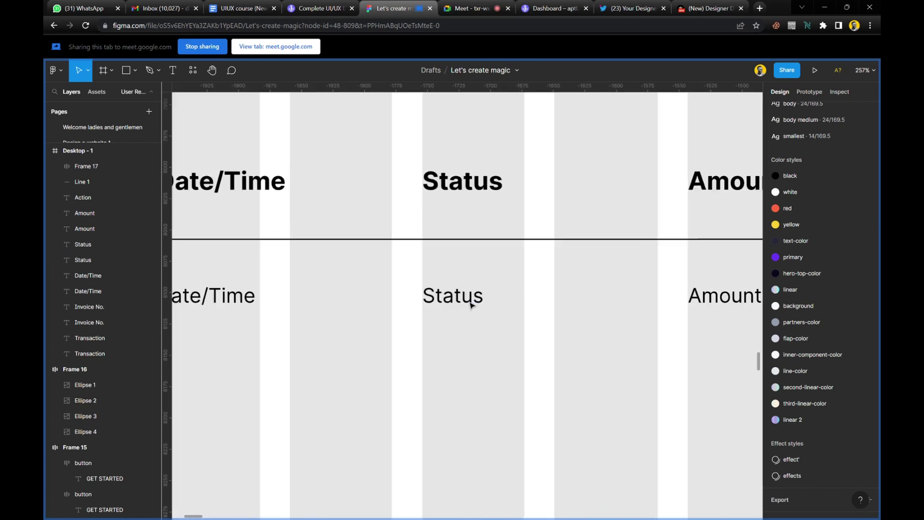
pyautogui.click(486, 305)
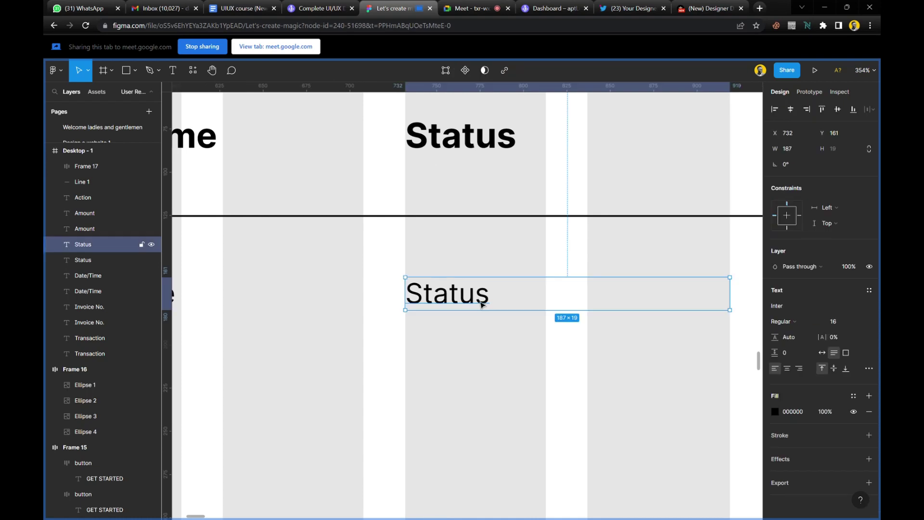
pyautogui.click(458, 252)
pyautogui.click(453, 301)
pyautogui.doubleClick(452, 301)
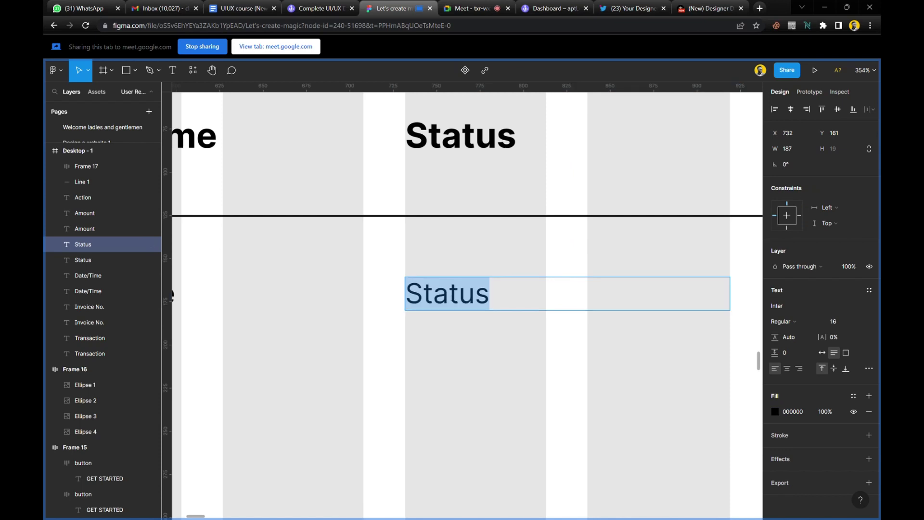
pyautogui.write('Approved')
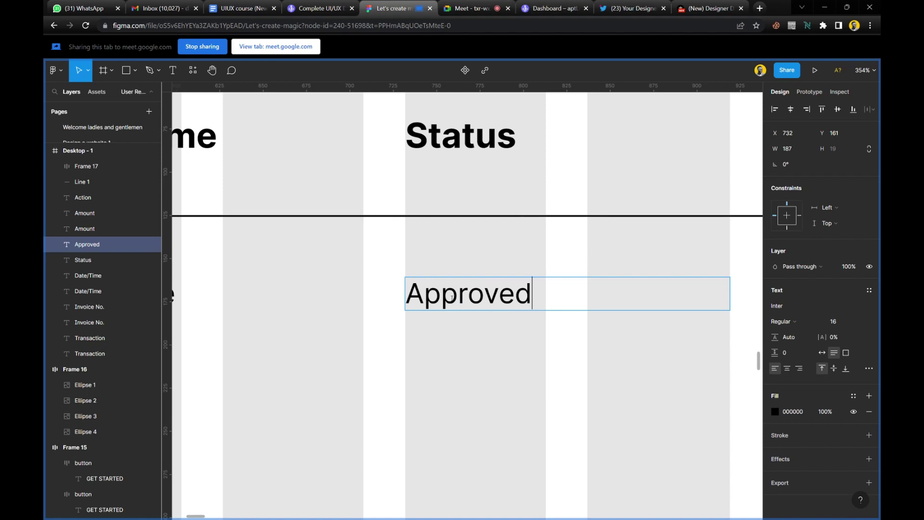
pyautogui.press('Escape')
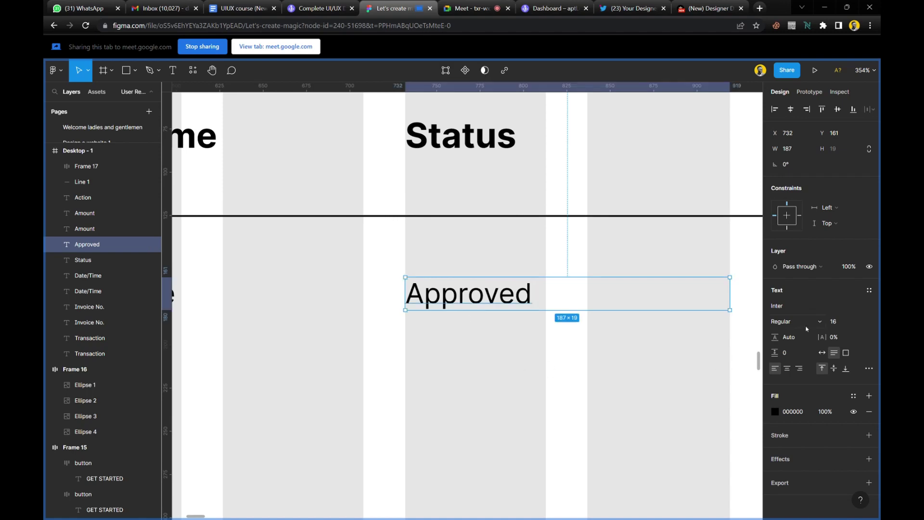
pyautogui.click(806, 325)
pyautogui.click(804, 329)
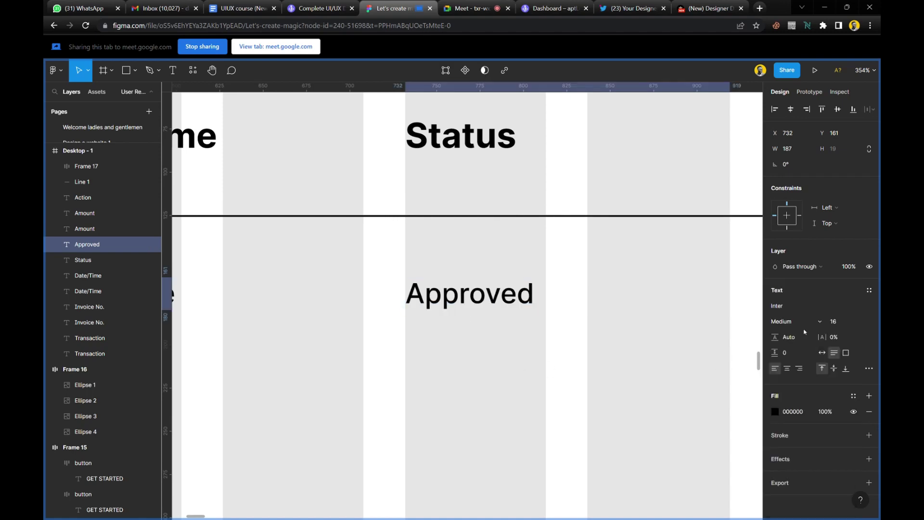
# Apply the red colour style to Approved, detach it, and shift the hue to green.
pyautogui.click(854, 398)
pyautogui.scroll(-5, 819, 438)
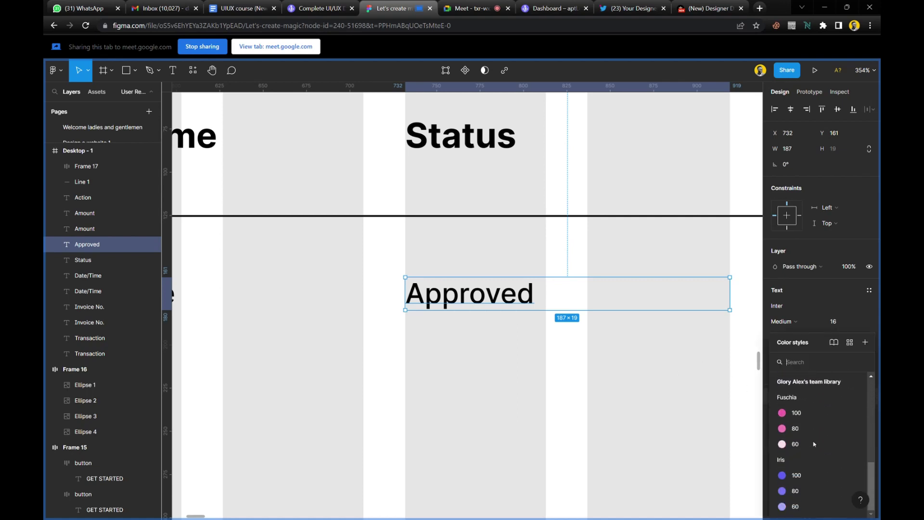
pyautogui.scroll(3, 814, 443)
pyautogui.scroll(4, 814, 443)
pyautogui.click(807, 406)
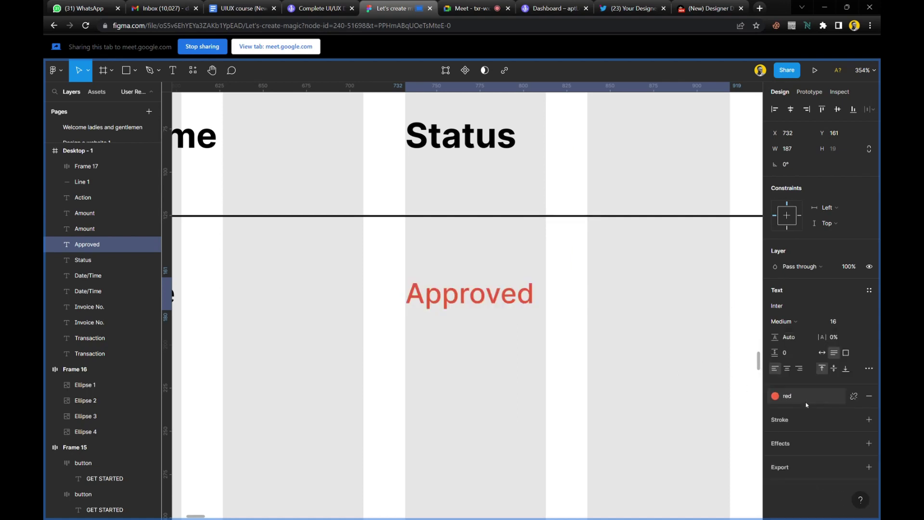
pyautogui.click(854, 396)
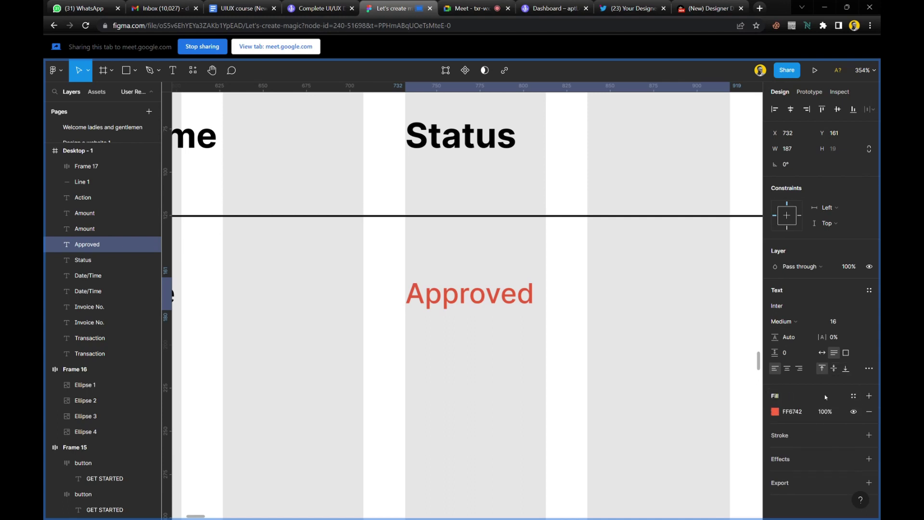
pyautogui.click(775, 411)
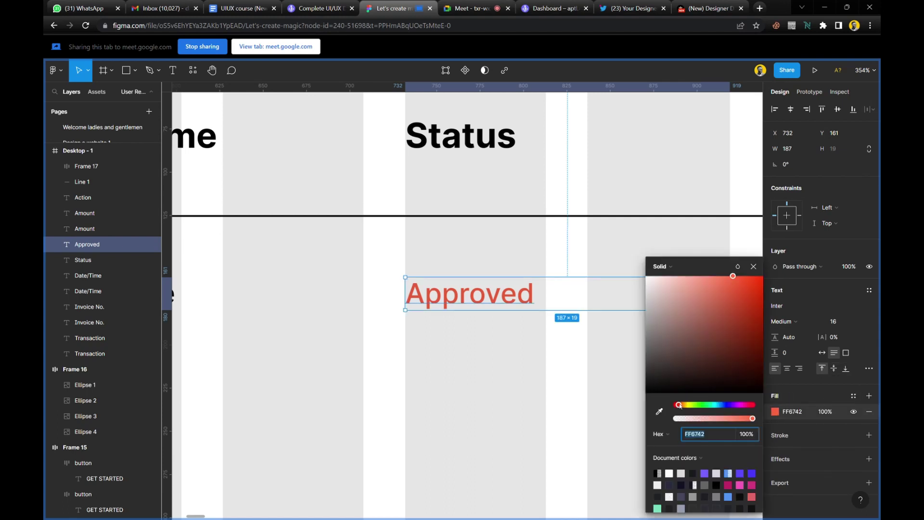
pyautogui.moveTo(679, 405); pyautogui.dragTo(708, 407)
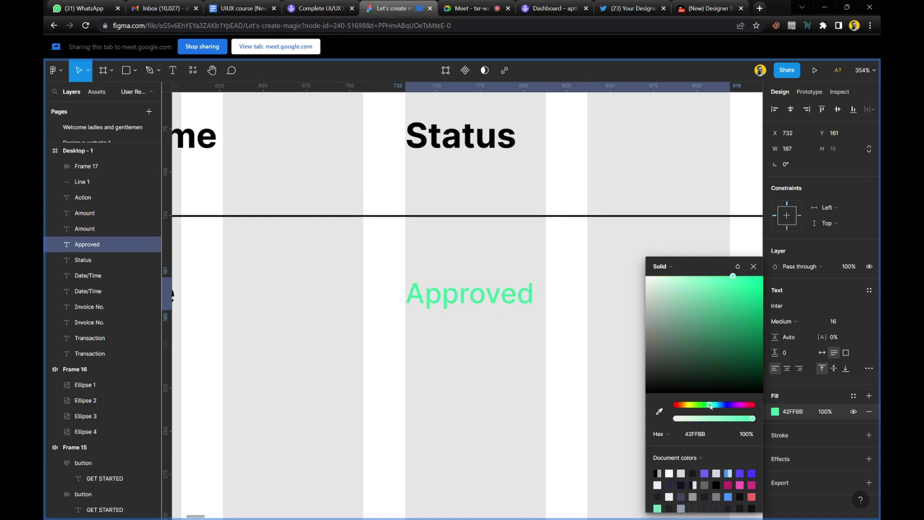
pyautogui.moveTo(709, 407); pyautogui.dragTo(711, 407)
pyautogui.click(754, 266)
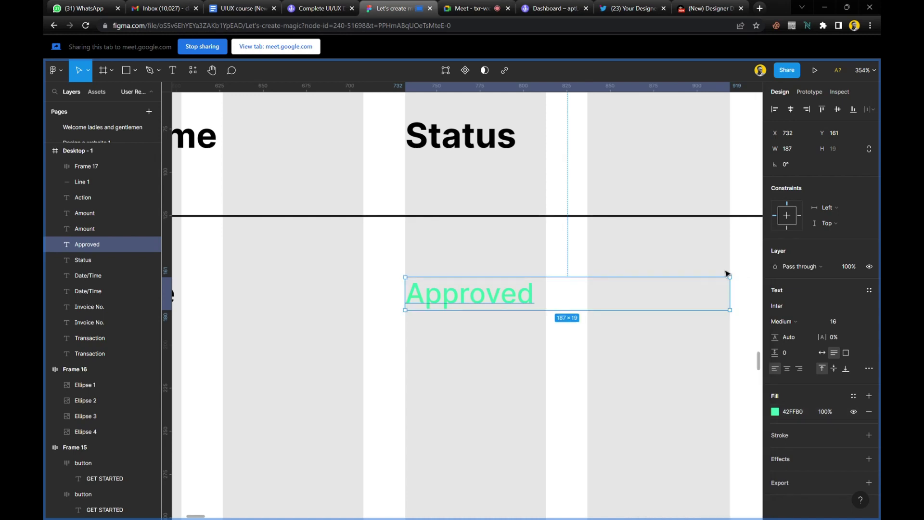
# Fine-tune the Approved text's fill to green 42FF99.
pyautogui.click(551, 262)
pyautogui.scroll(-3, 509, 326)
pyautogui.scroll(-1, 510, 326)
pyautogui.scroll(5, 509, 325)
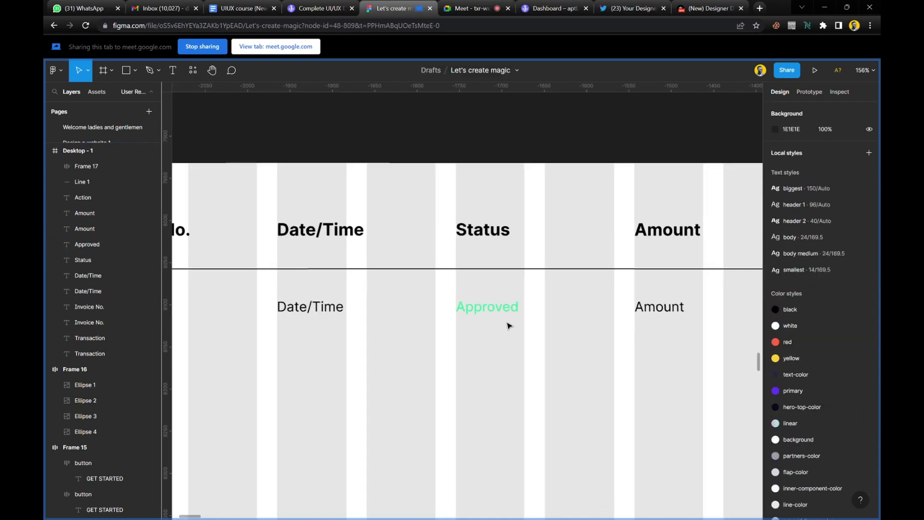
pyautogui.click(511, 309)
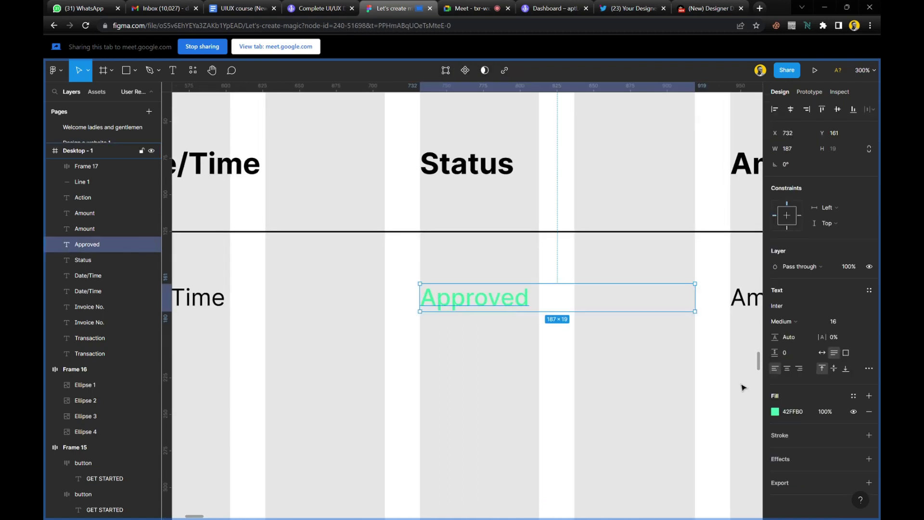
pyautogui.click(775, 412)
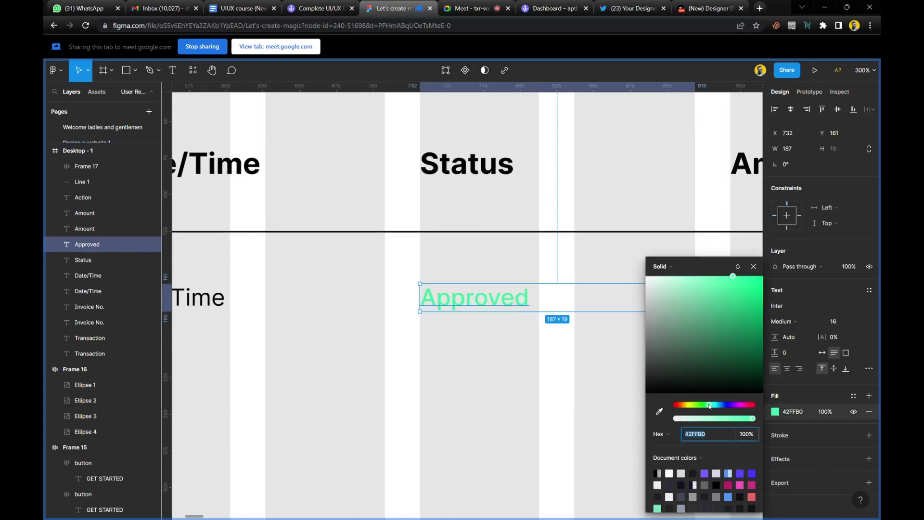
pyautogui.moveTo(710, 407); pyautogui.dragTo(700, 407)
pyautogui.moveTo(695, 406); pyautogui.dragTo(708, 406)
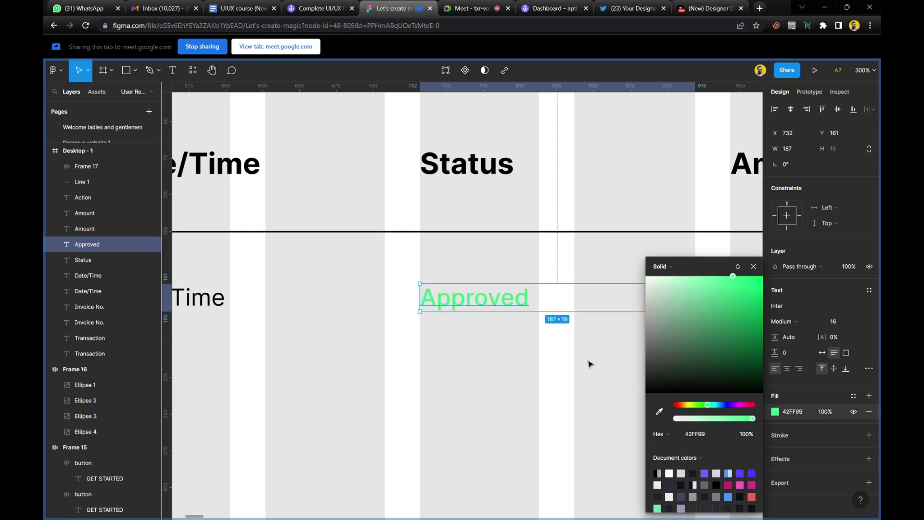
pyautogui.click(557, 343)
pyautogui.scroll(-10, 557, 342)
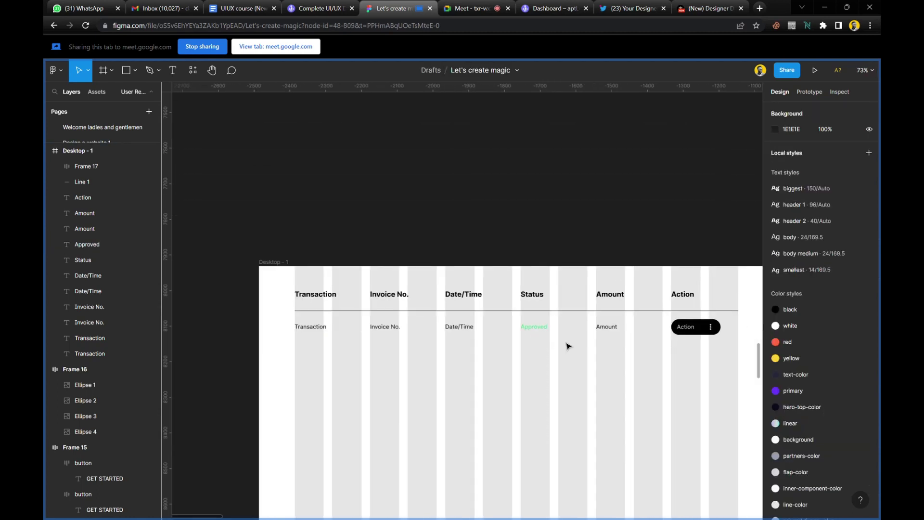
pyautogui.scroll(2, 702, 351)
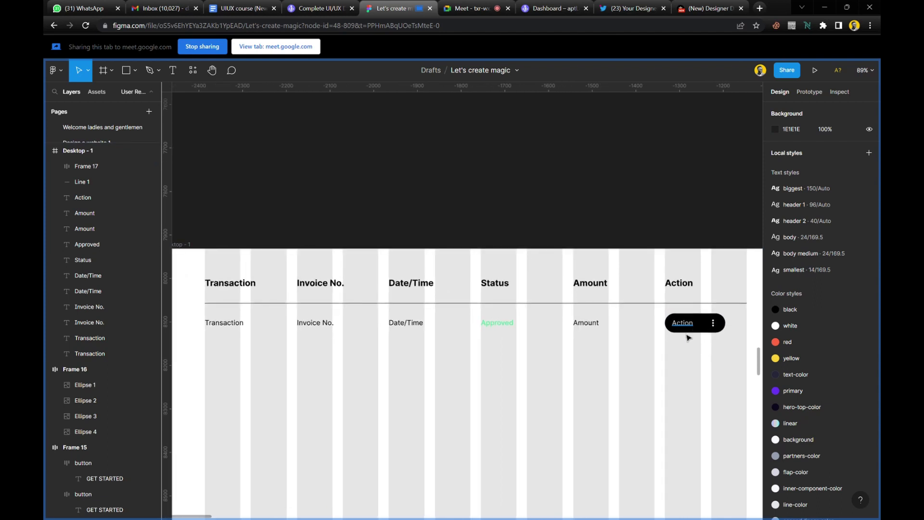
pyautogui.click(713, 331)
pyautogui.click(712, 332)
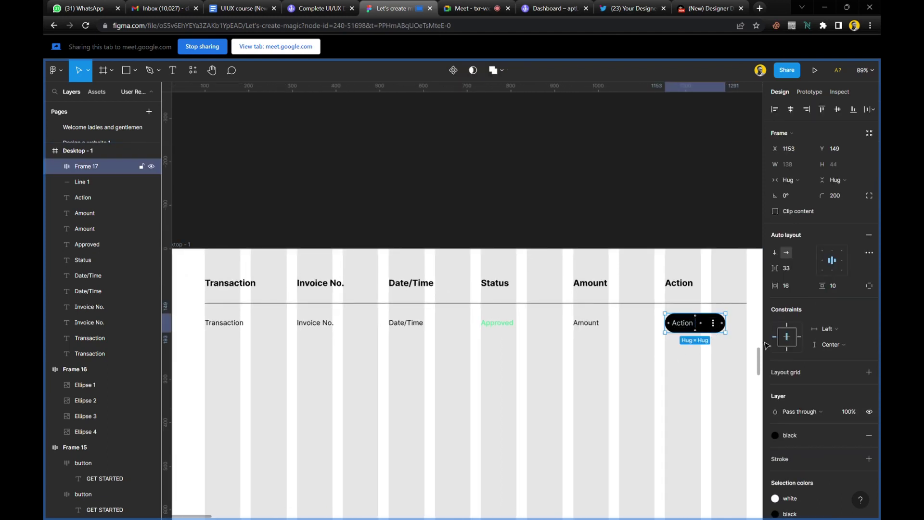
pyautogui.moveTo(769, 271); pyautogui.dragTo(764, 304)
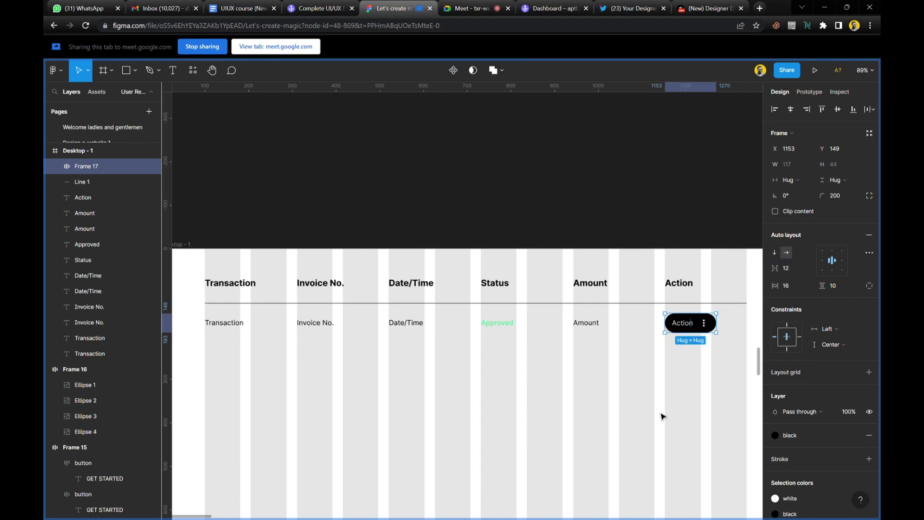
pyautogui.click(623, 387)
pyautogui.scroll(-2, 553, 363)
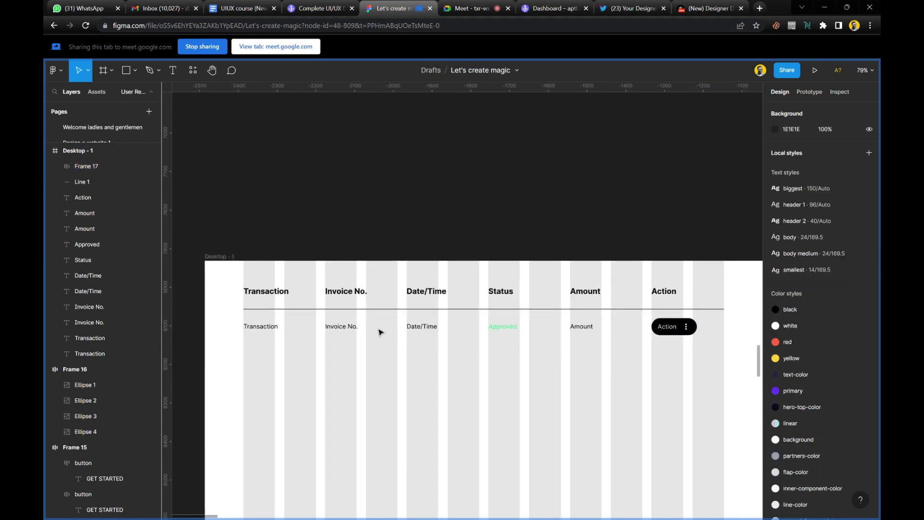
pyautogui.scroll(1, 262, 334)
pyautogui.scroll(4, 263, 334)
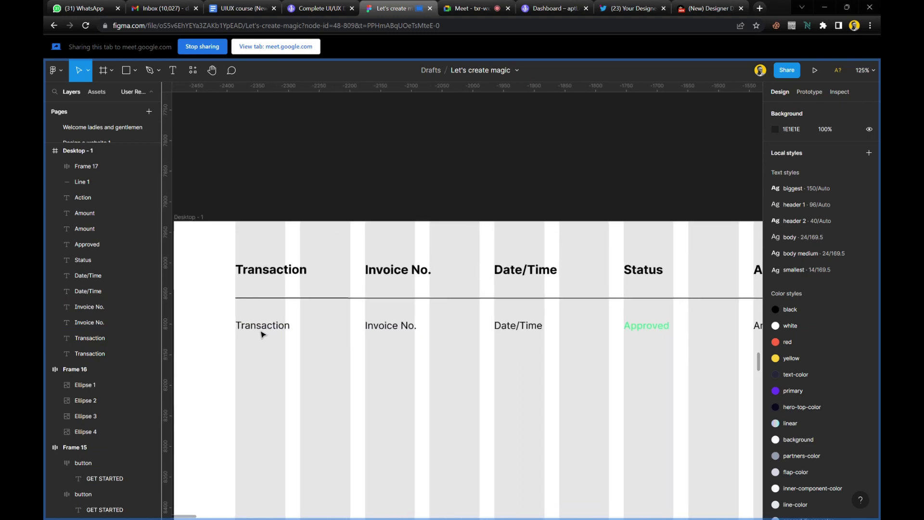
# Enter 'Airtime purchase' under Transaction and 'DW0010' under Invoice No. in the first row.
pyautogui.click(301, 326)
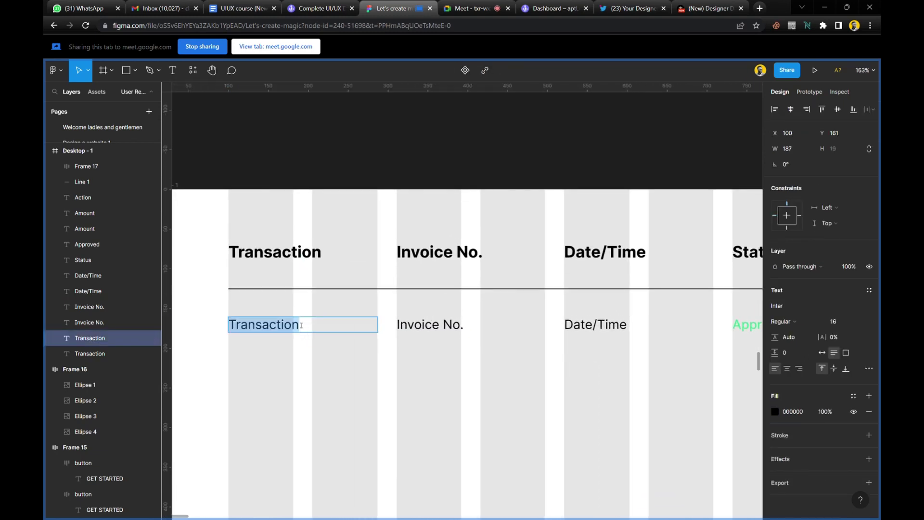
pyautogui.write('Airtime')
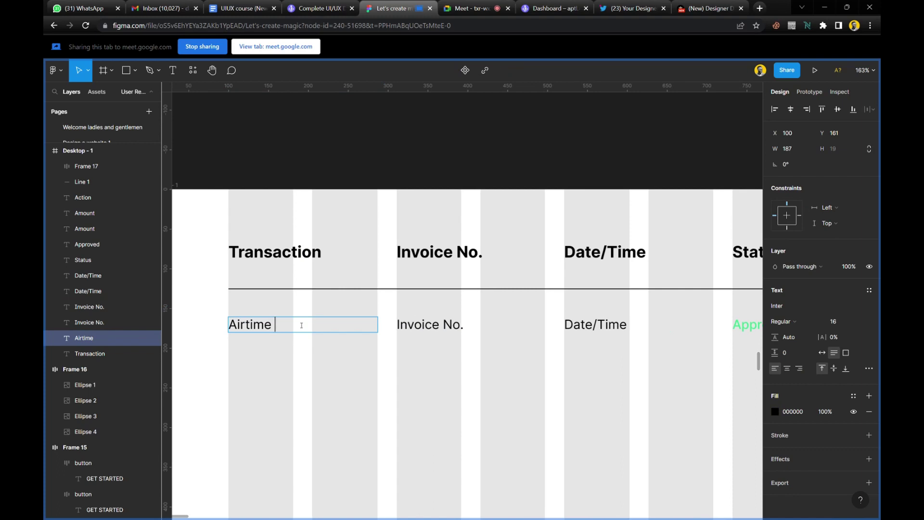
pyautogui.write(' purchase')
pyautogui.scroll(3, 458, 329)
pyautogui.click(457, 327)
pyautogui.tripleClick(458, 329)
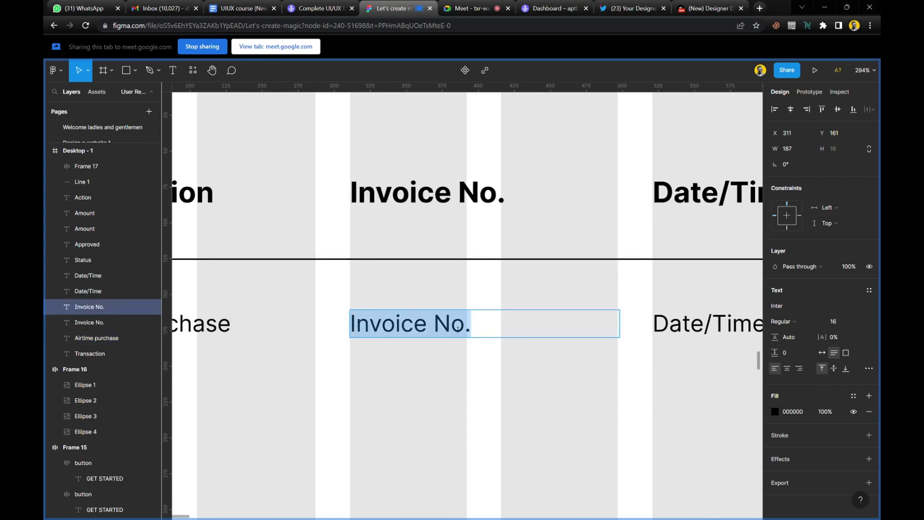
pyautogui.write('DW')
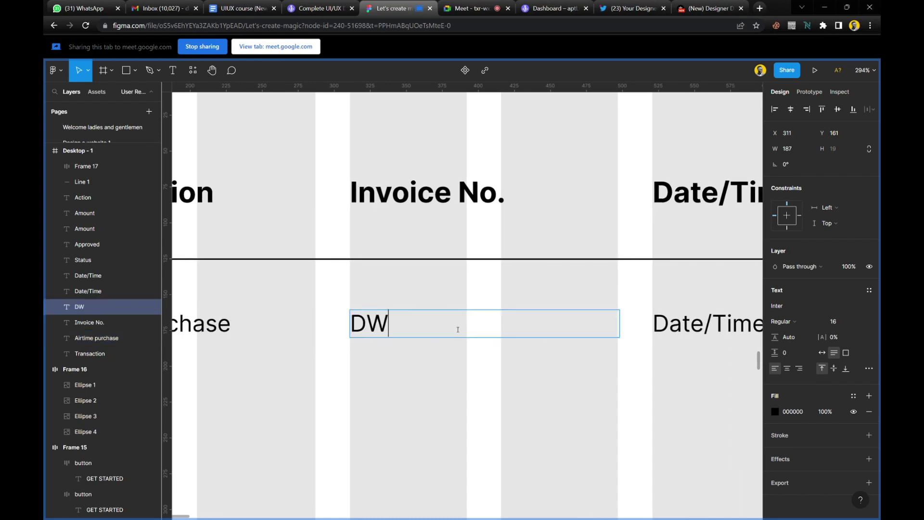
pyautogui.write('001')
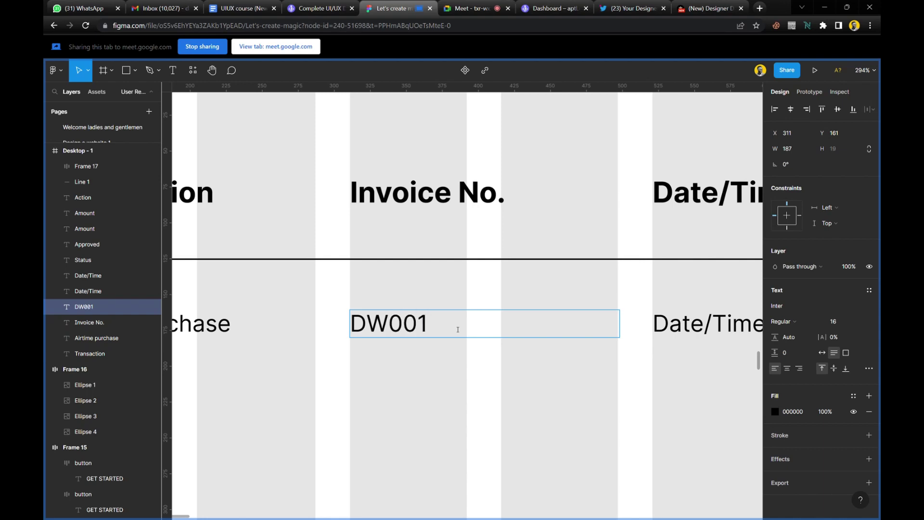
pyautogui.write('0')
# Select all of the first row's Date/Time text for replacement.
pyautogui.hscroll(5, 458, 330)
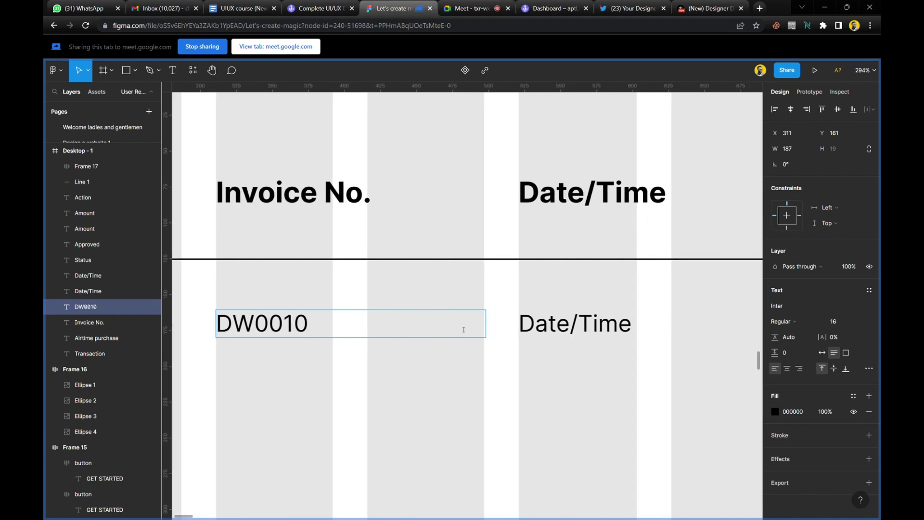
pyautogui.click(553, 326)
pyautogui.hotkey('ctrl', 'a')
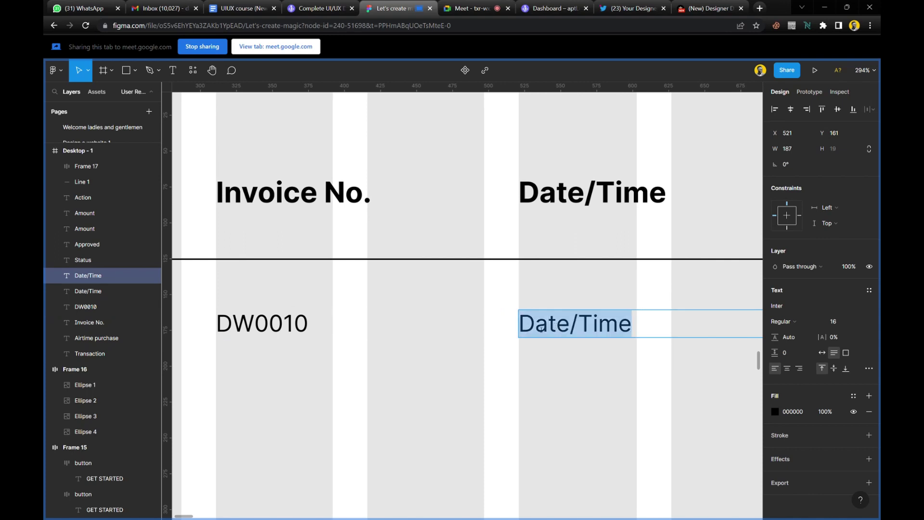
# Enter '20/04/2023, 10:26 AM' as the first row's Date/Time.
pyautogui.hscroll(6, 531, 336)
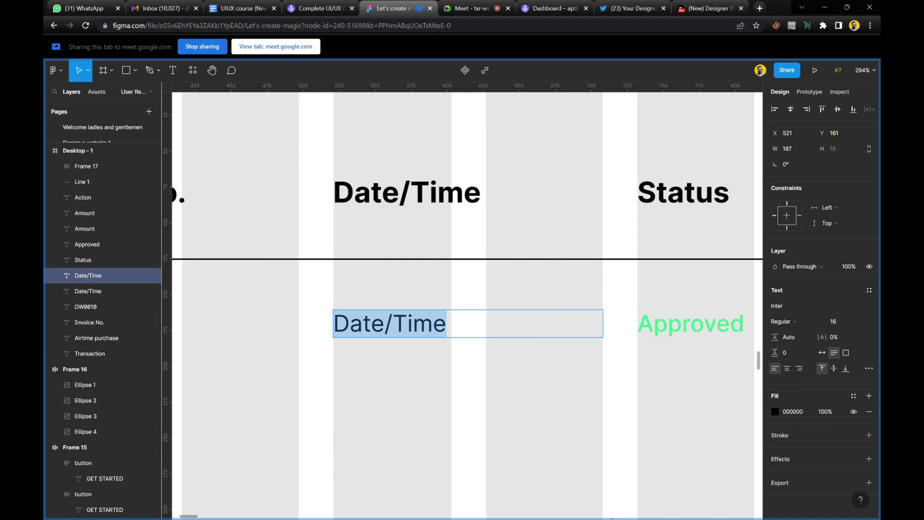
pyautogui.write('2')
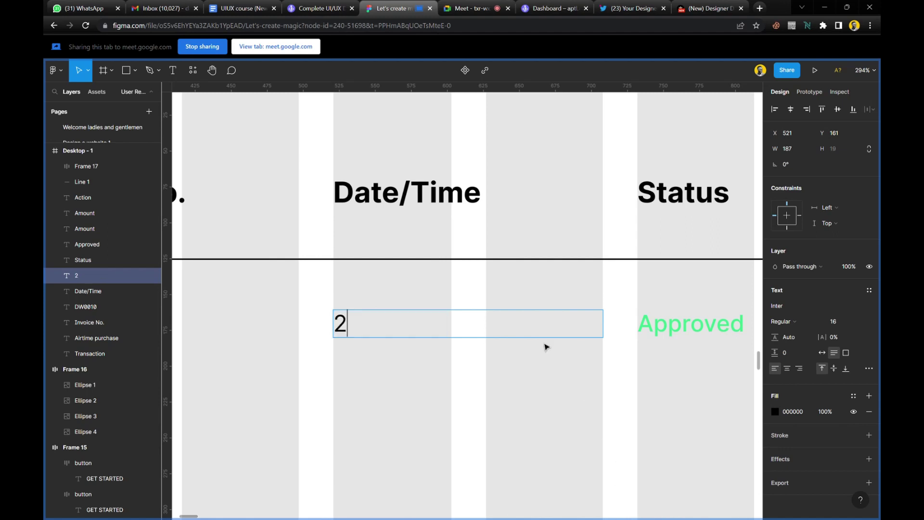
pyautogui.write('0/04/20')
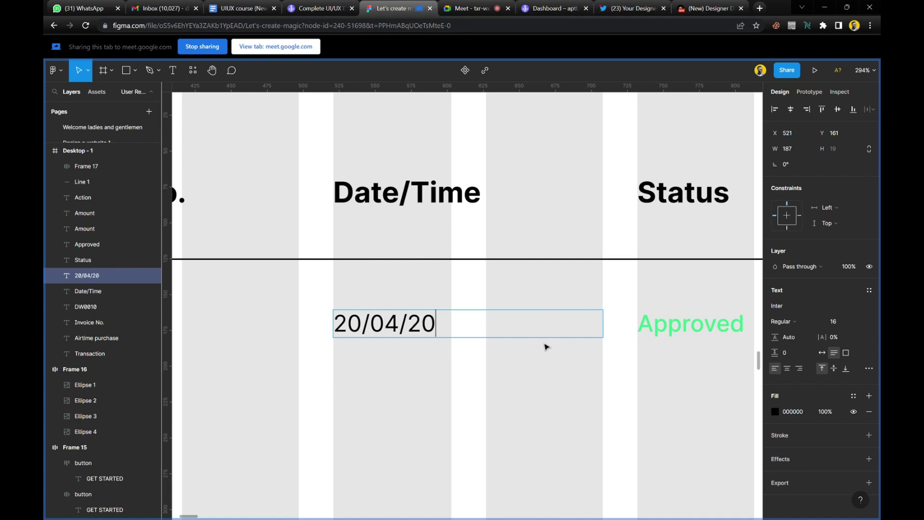
pyautogui.write('23')
pyautogui.write(', 10')
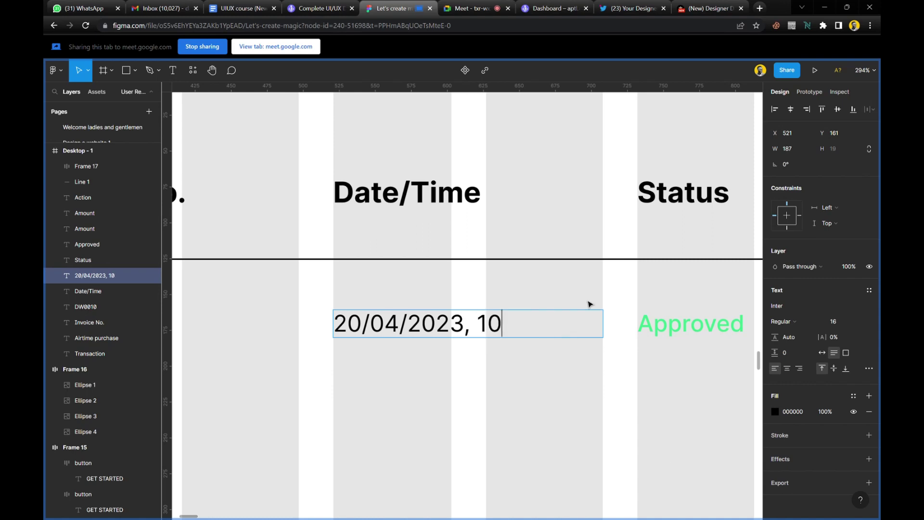
pyautogui.write(':26 AM')
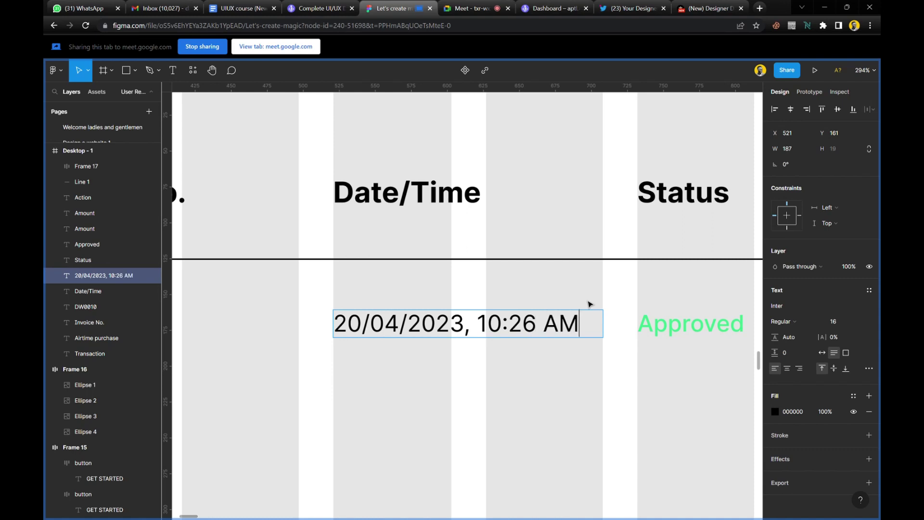
pyautogui.press('Escape')
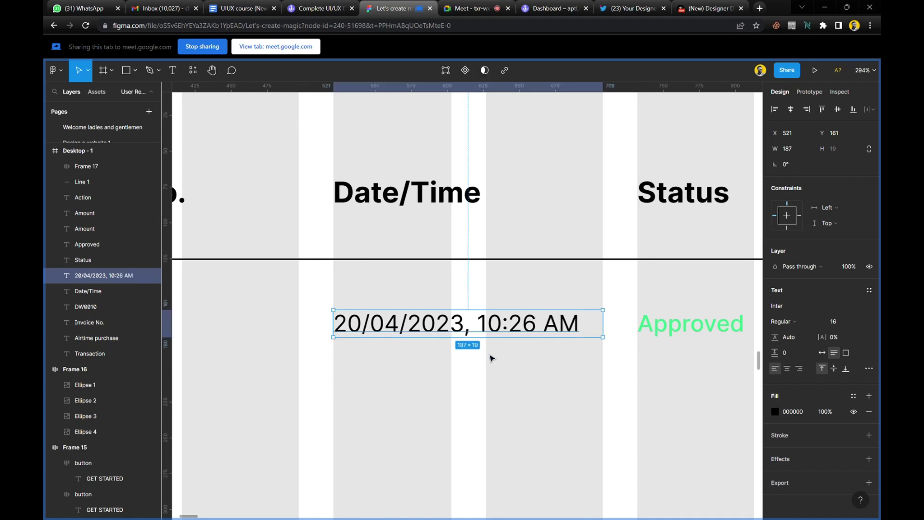
# Set the first row's Amount to '$20.00' and zoom out to see the whole row.
pyautogui.scroll(-1, 484, 396)
pyautogui.scroll(-5, 485, 396)
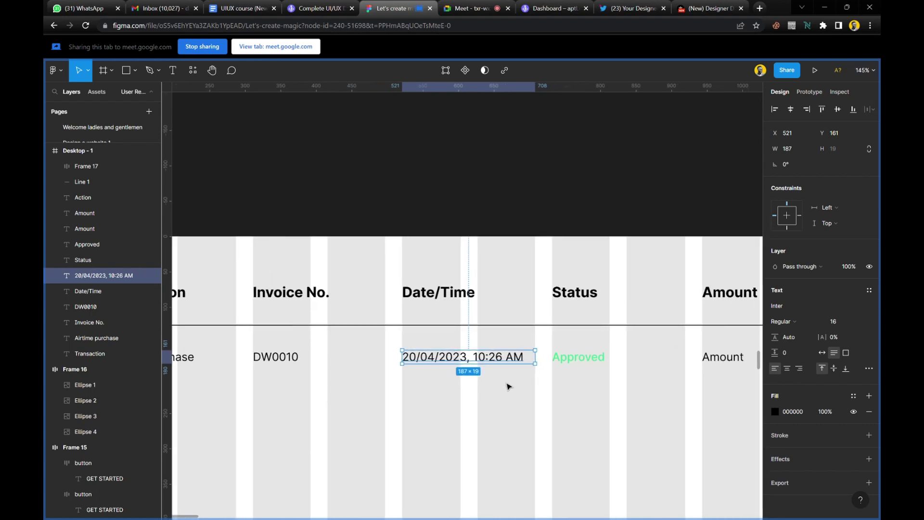
pyautogui.hscroll(3, 508, 386)
pyautogui.hscroll(5, 509, 386)
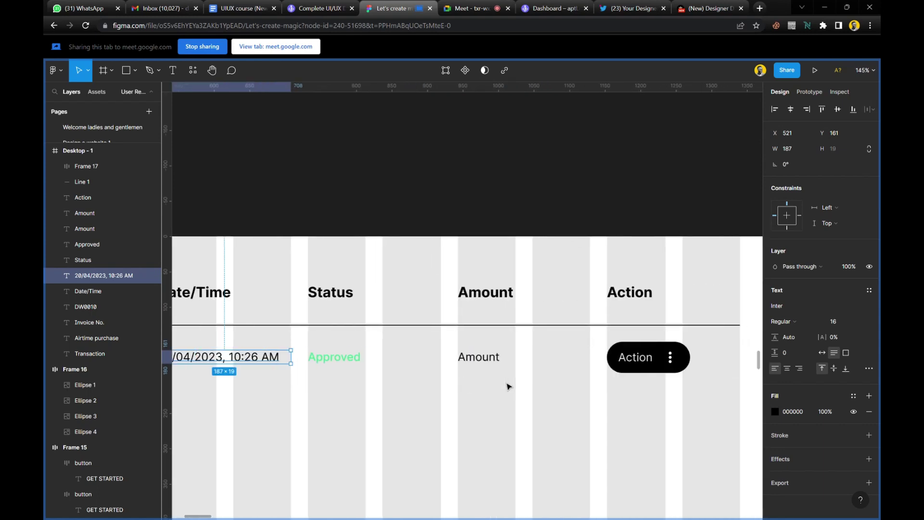
pyautogui.doubleClick(475, 357)
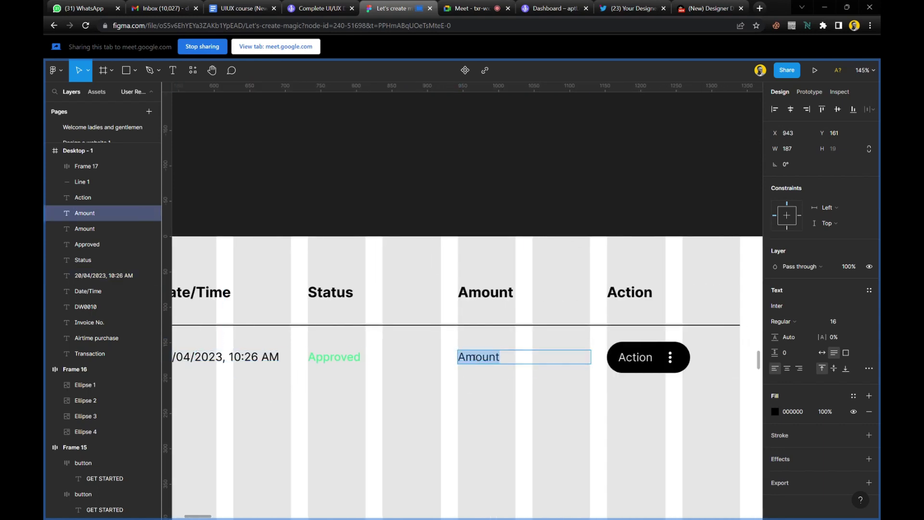
pyautogui.write('$')
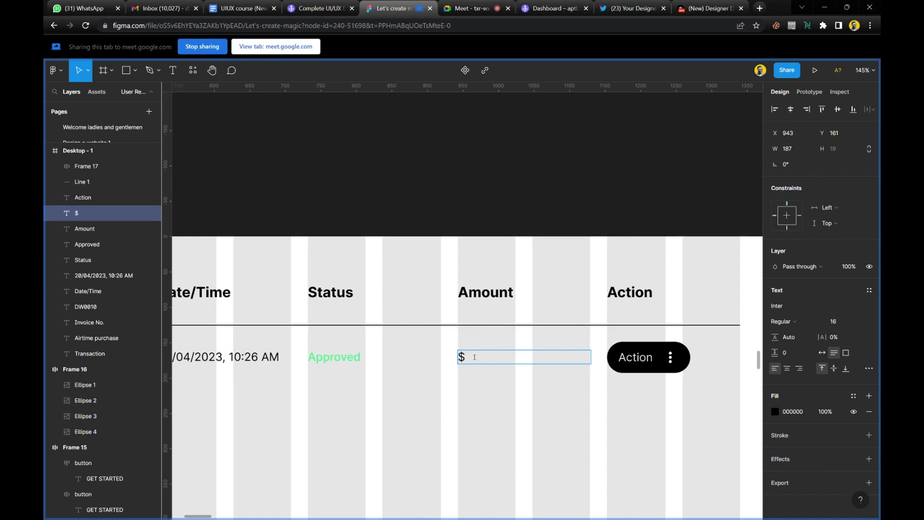
pyautogui.write('20.00')
pyautogui.click(522, 428)
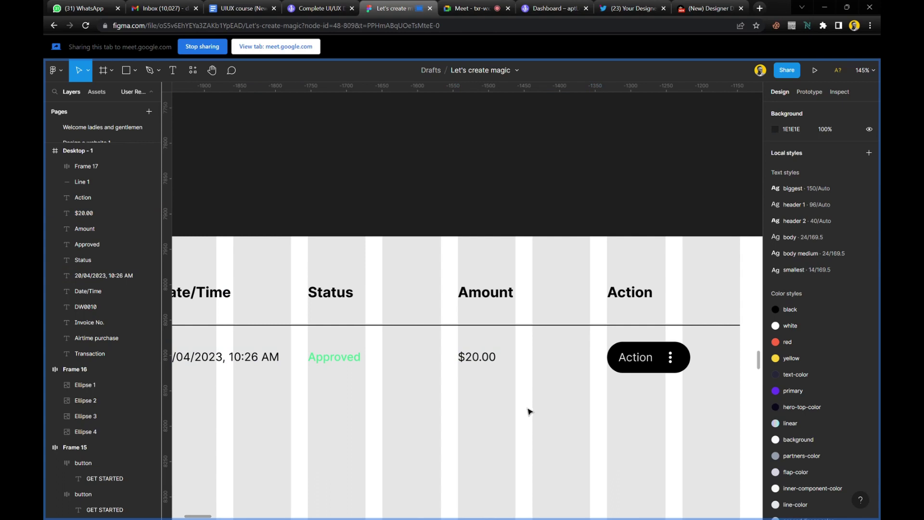
pyautogui.scroll(-5, 528, 407)
pyautogui.hscroll(-3, 529, 407)
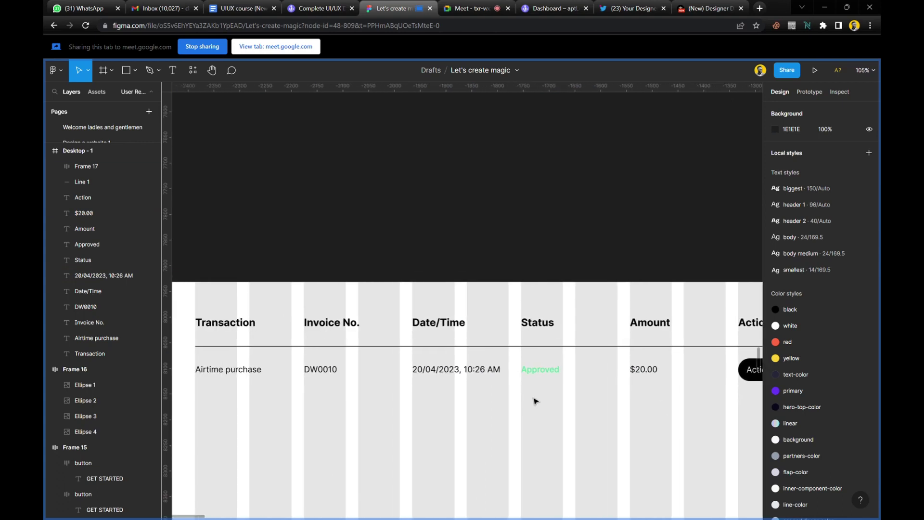
pyautogui.scroll(-2, 535, 401)
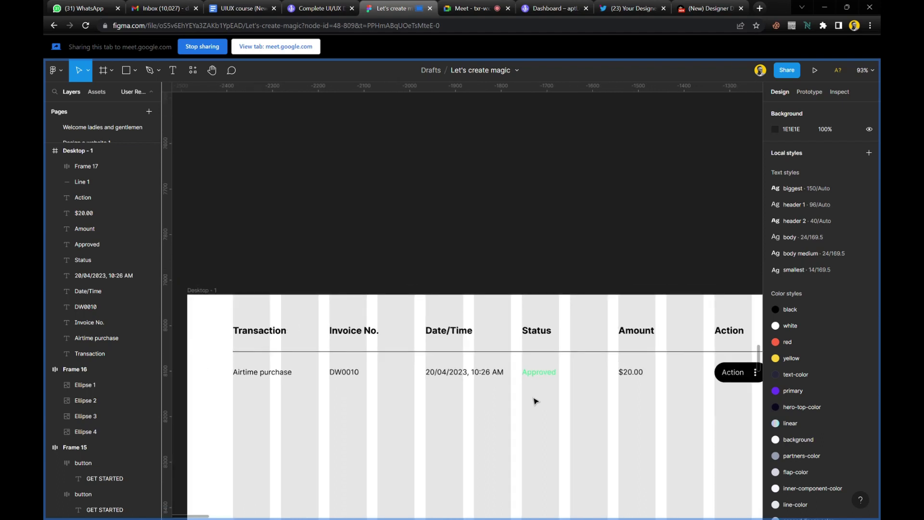
# Select the Action button and the whole first data row, then clear the selection.
pyautogui.hscroll(1, 559, 397)
pyautogui.hscroll(1, 577, 392)
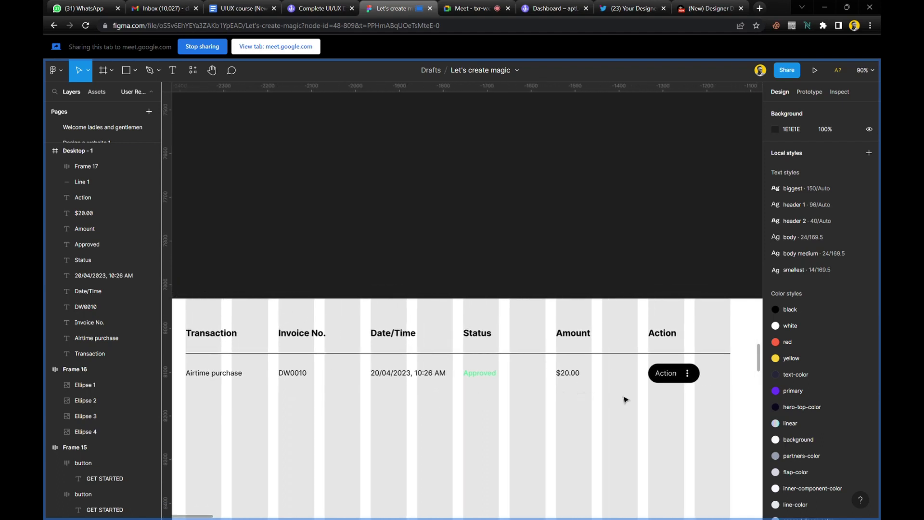
pyautogui.click(674, 376)
pyautogui.moveTo(570, 380); pyautogui.dragTo(182, 363)
pyautogui.click(344, 418)
pyautogui.hscroll(-3, 345, 418)
pyautogui.scroll(5, 403, 391)
pyautogui.scroll(2, 403, 392)
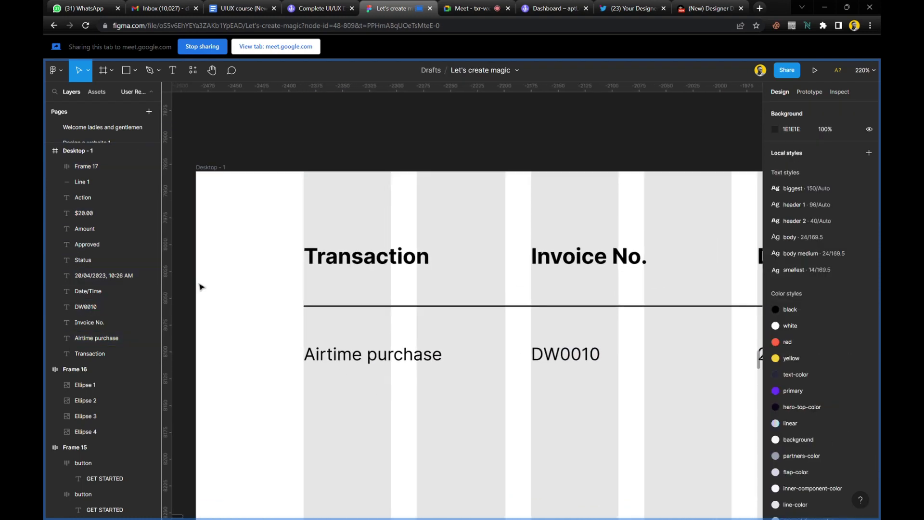
# Add vertical ruler guides at the left edges of Transaction, Invoice No. and Date/Time.
pyautogui.moveTo(176, 262); pyautogui.dragTo(304, 263)
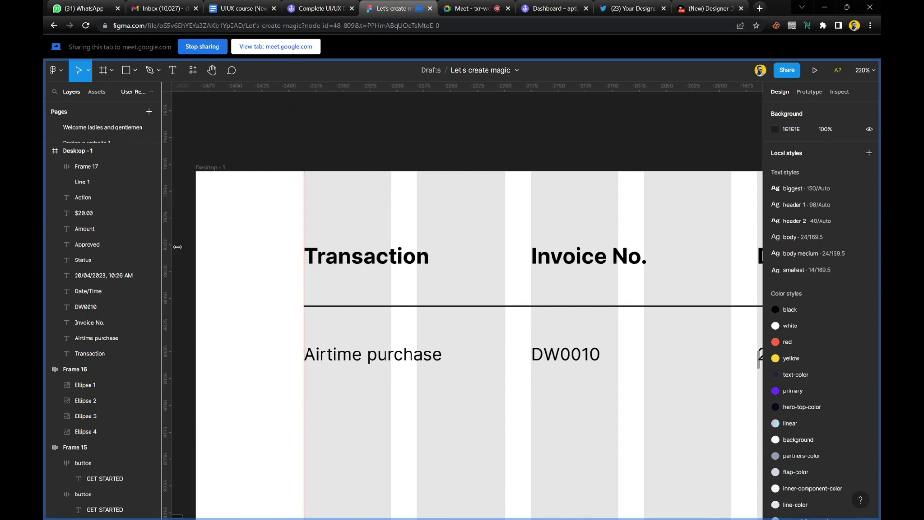
pyautogui.moveTo(177, 247); pyautogui.dragTo(536, 292)
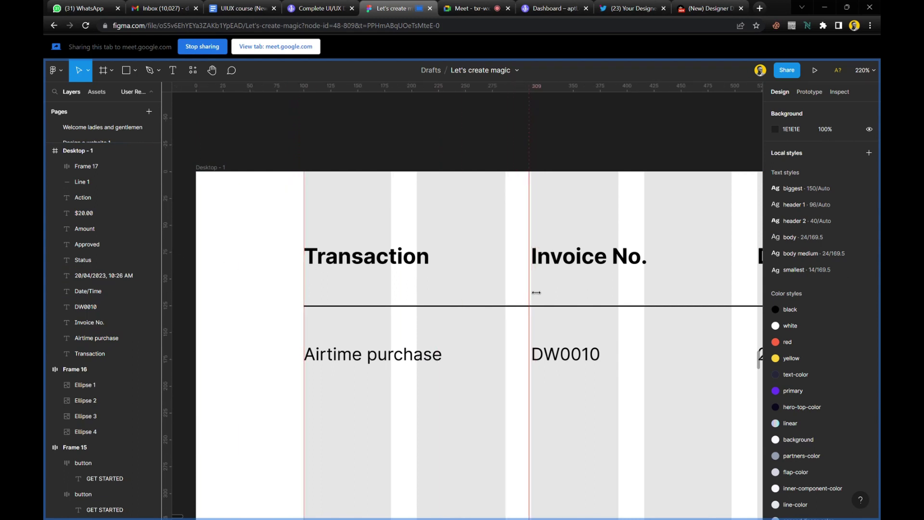
pyautogui.hscroll(6, 534, 291)
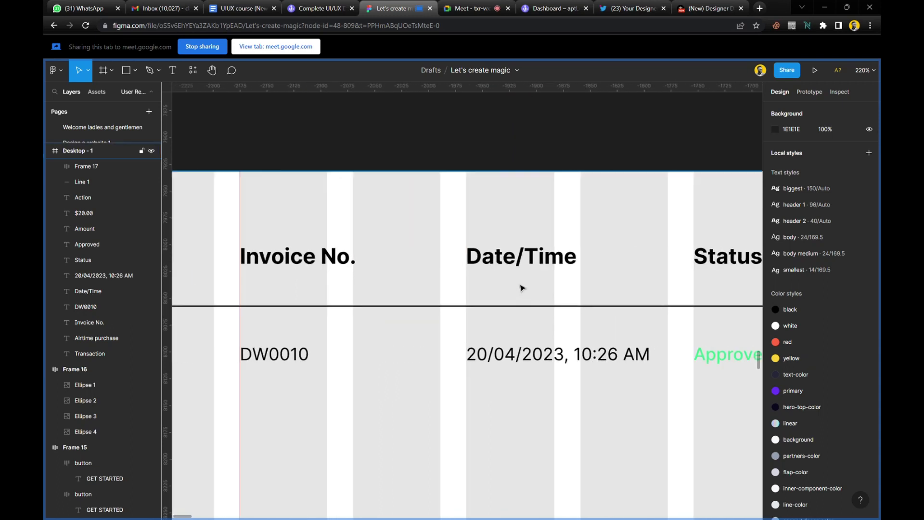
pyautogui.scroll(5, 464, 283)
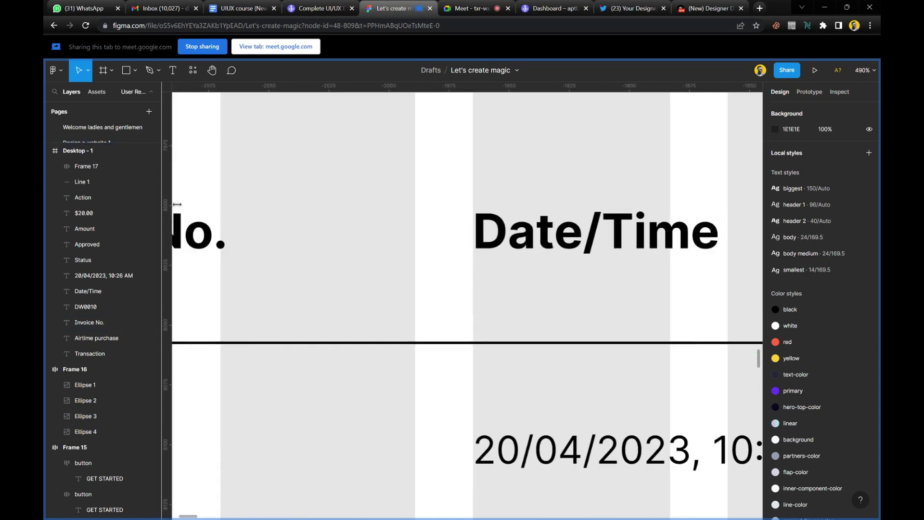
pyautogui.moveTo(177, 204); pyautogui.dragTo(478, 270)
pyautogui.hscroll(3, 453, 303)
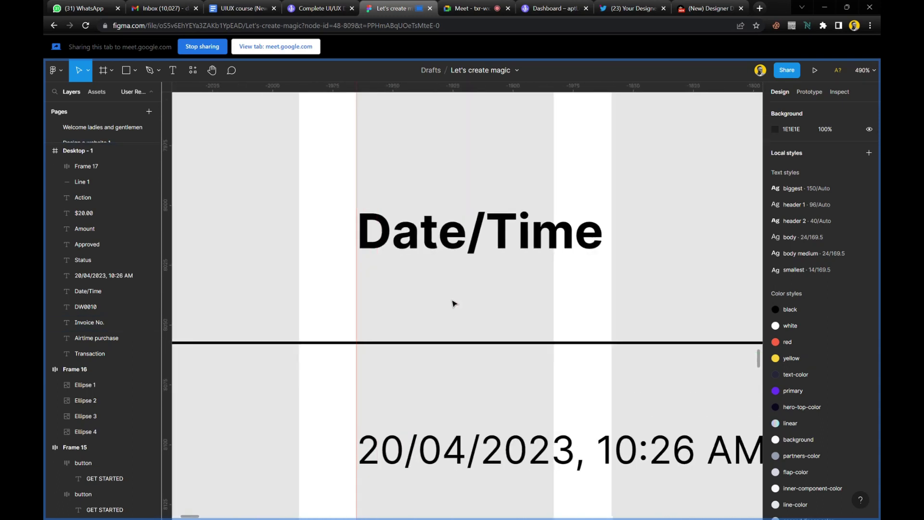
pyautogui.hscroll(10, 453, 302)
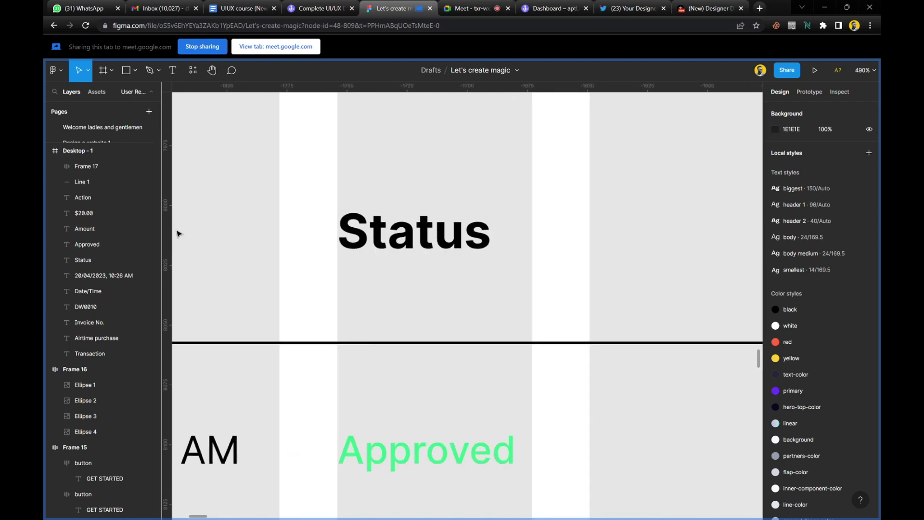
# Add guides at the left edges of Status, Amount and Action, then view the whole table.
pyautogui.moveTo(173, 229); pyautogui.dragTo(338, 247)
pyautogui.hscroll(6, 366, 263)
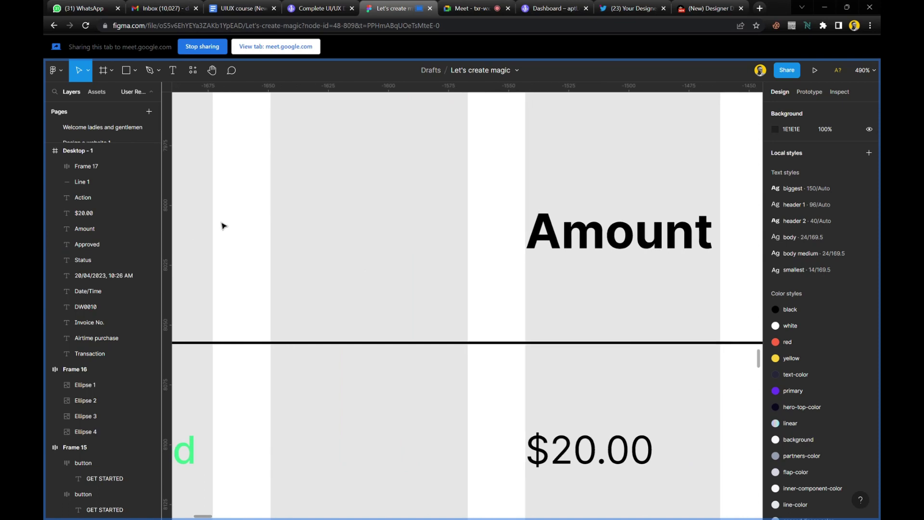
pyautogui.moveTo(177, 190); pyautogui.dragTo(532, 276)
pyautogui.hscroll(10, 532, 276)
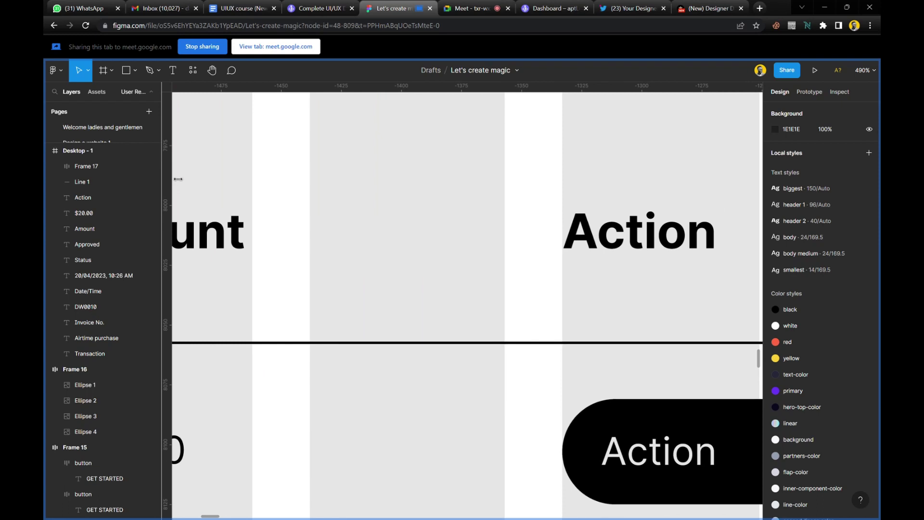
pyautogui.moveTo(178, 179); pyautogui.dragTo(563, 301)
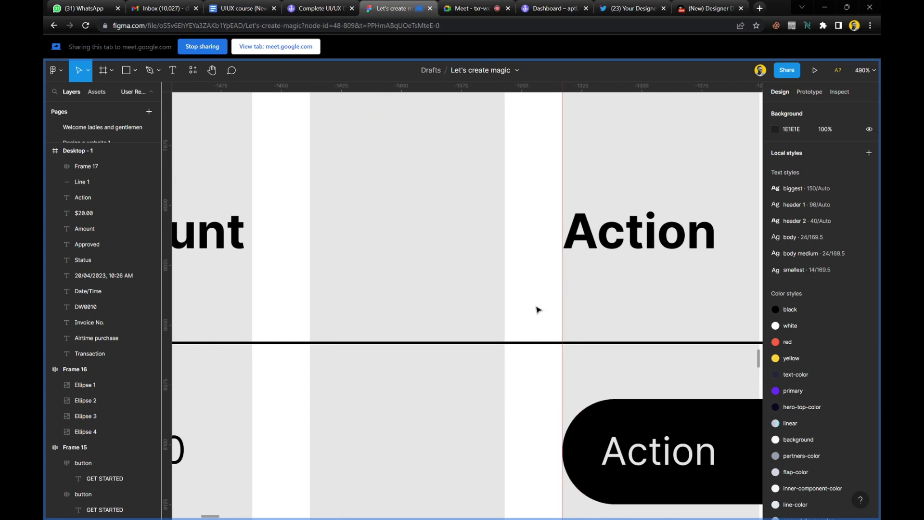
pyautogui.scroll(-10, 539, 310)
pyautogui.hscroll(-3, 541, 382)
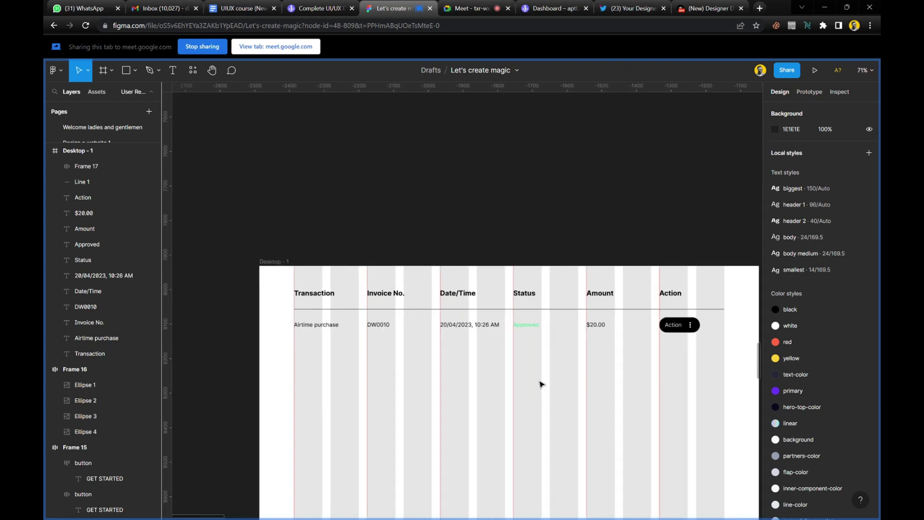
# Wrap the first row's items in a 24-gap auto layout and Alt-drag a copy directly below.
pyautogui.scroll(-3, 540, 382)
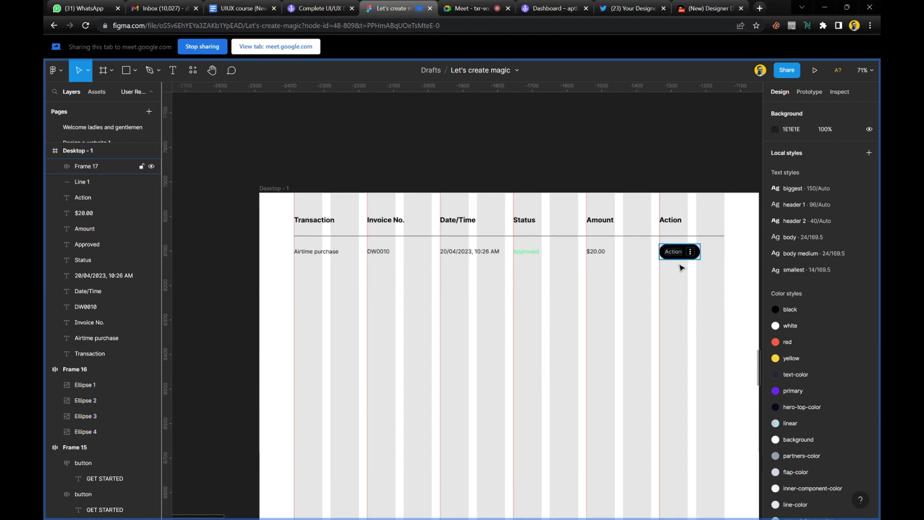
pyautogui.moveTo(712, 272); pyautogui.dragTo(294, 251)
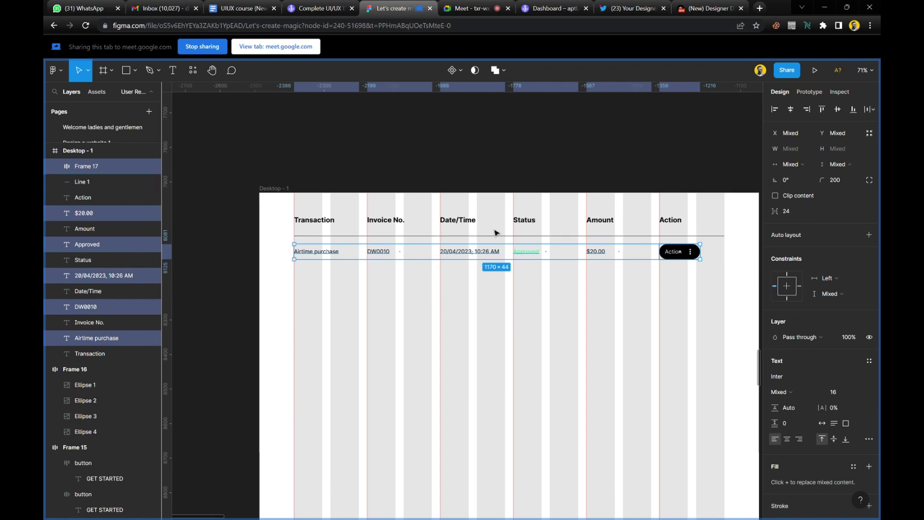
pyautogui.scroll(3, 547, 232)
pyautogui.hscroll(1, 547, 233)
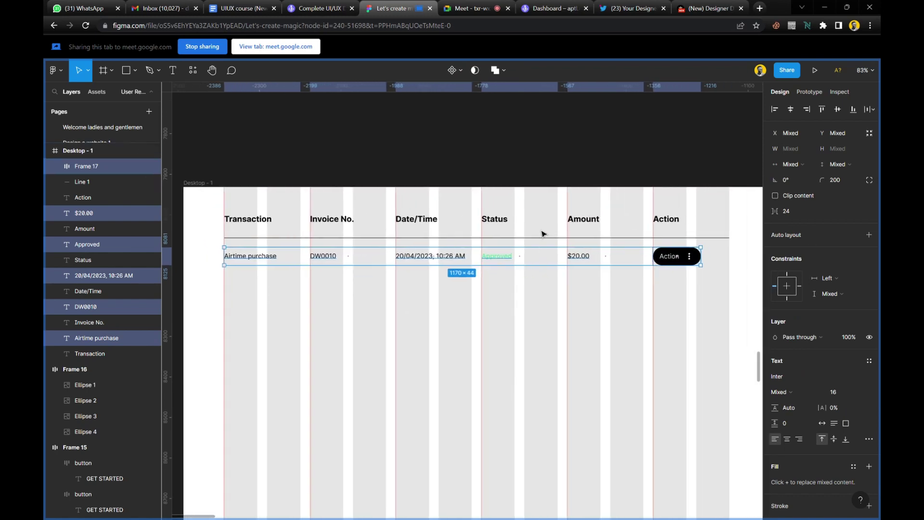
pyautogui.scroll(1, 504, 229)
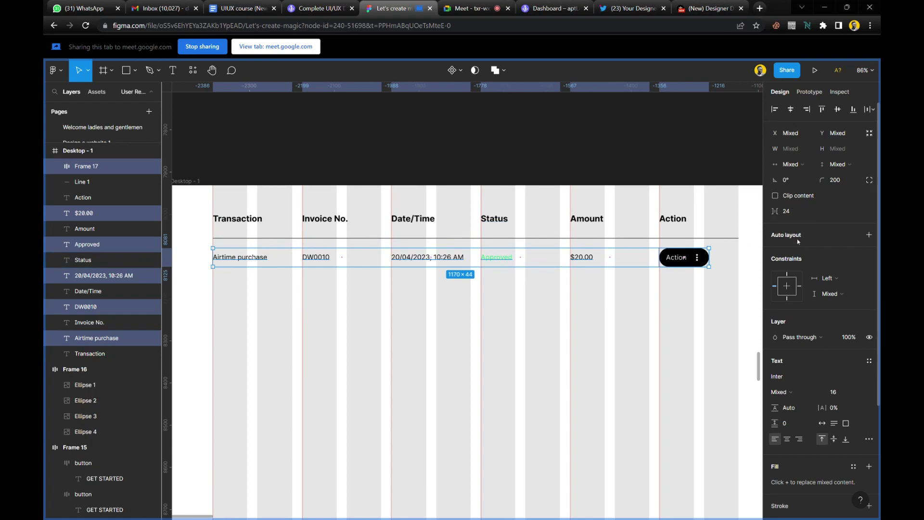
pyautogui.hotkey('shift', 'a')
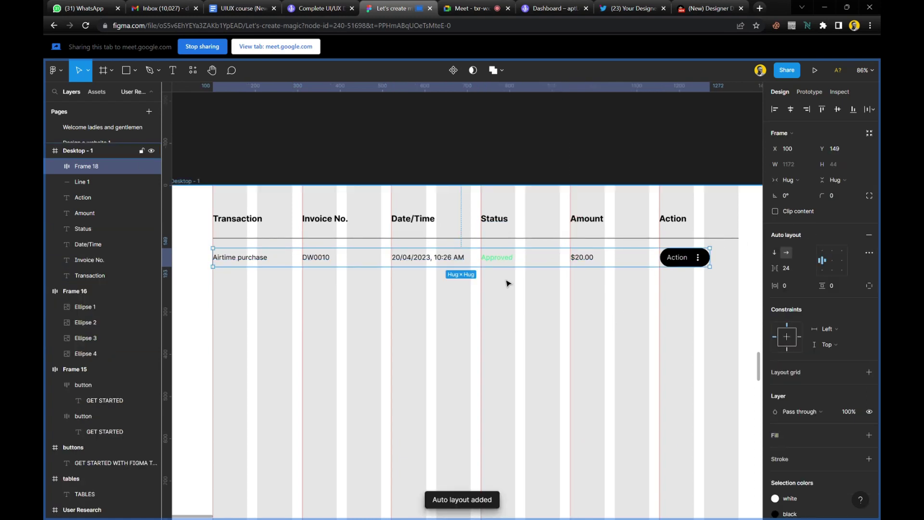
pyautogui.scroll(1, 505, 283)
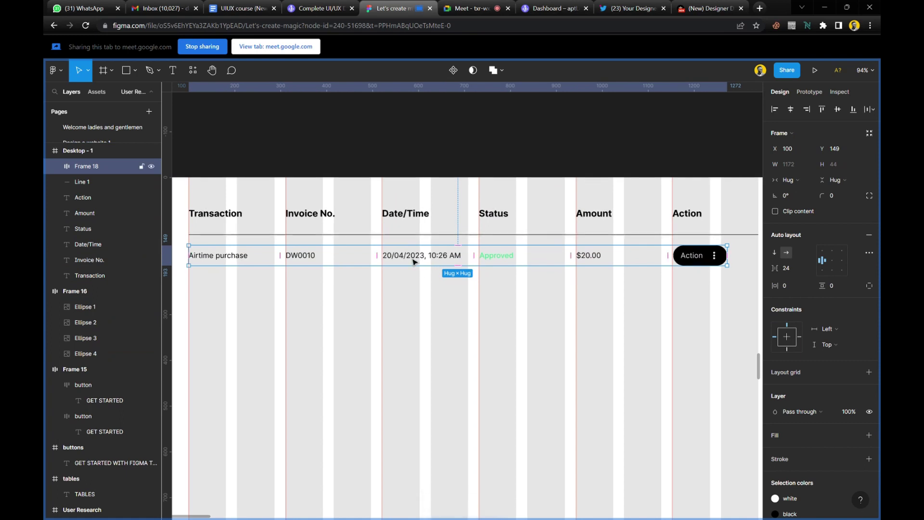
pyautogui.moveTo(412, 259); pyautogui.dragTo(415, 289)
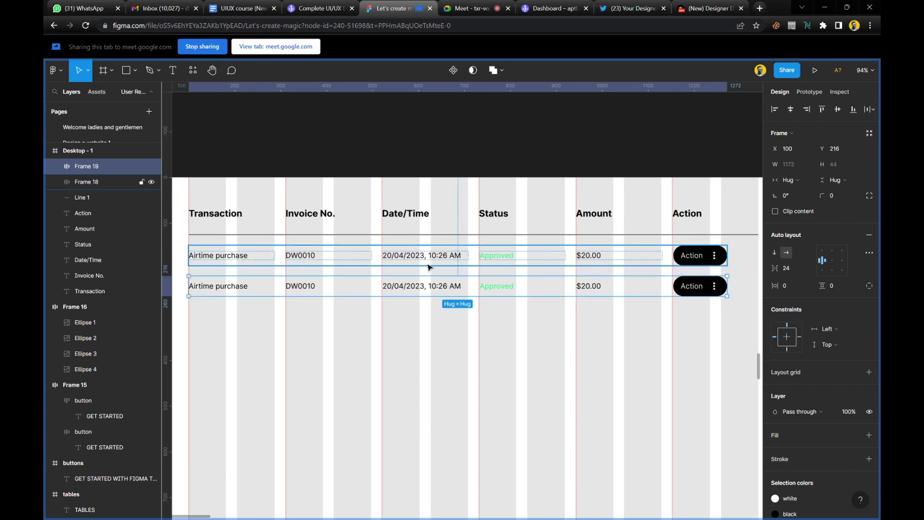
pyautogui.press('Down')
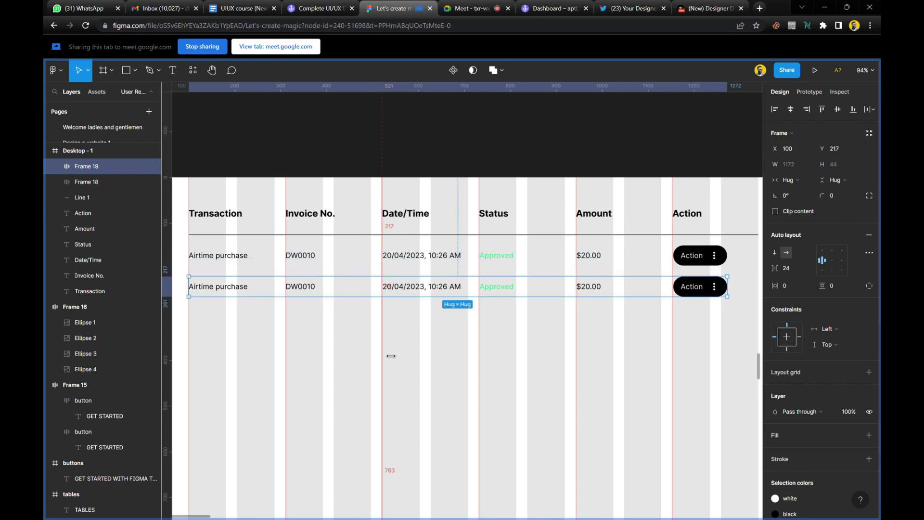
pyautogui.click(391, 356)
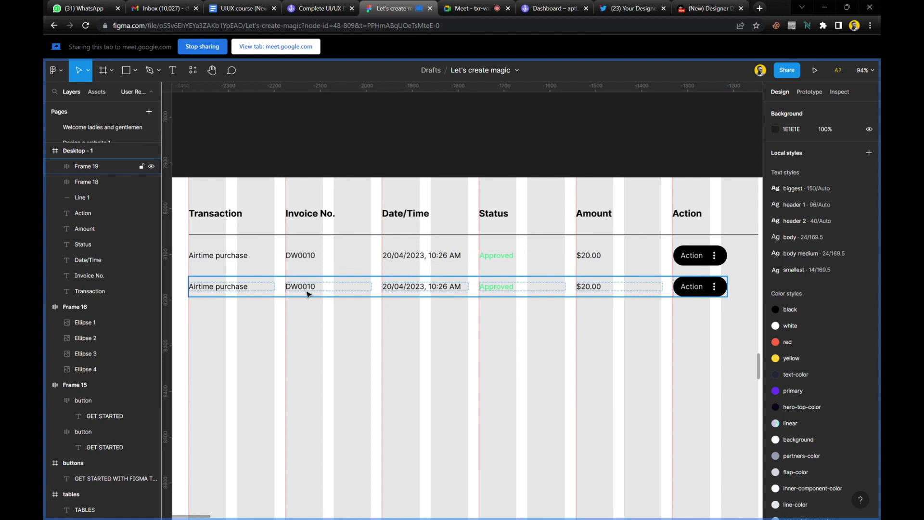
pyautogui.keyDown('ctrl'); pyautogui.click(313, 294); pyautogui.keyUp('ctrl')
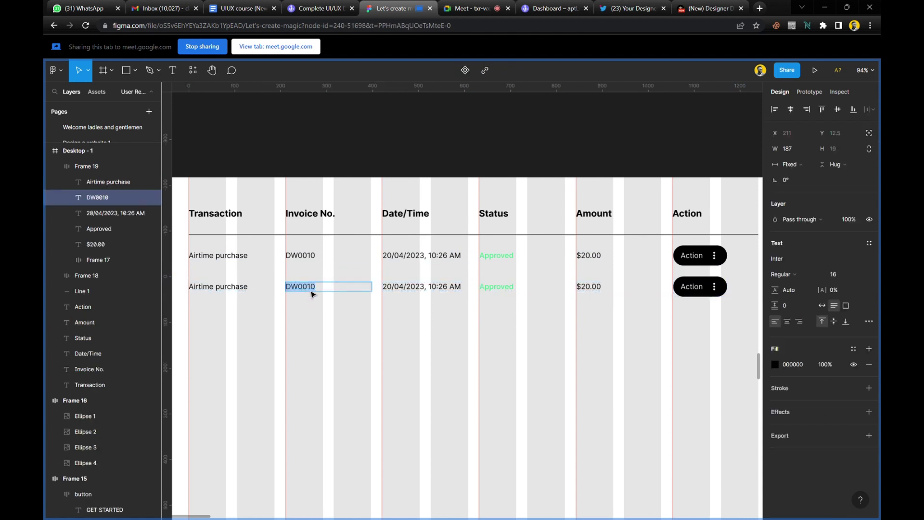
pyautogui.click(319, 292)
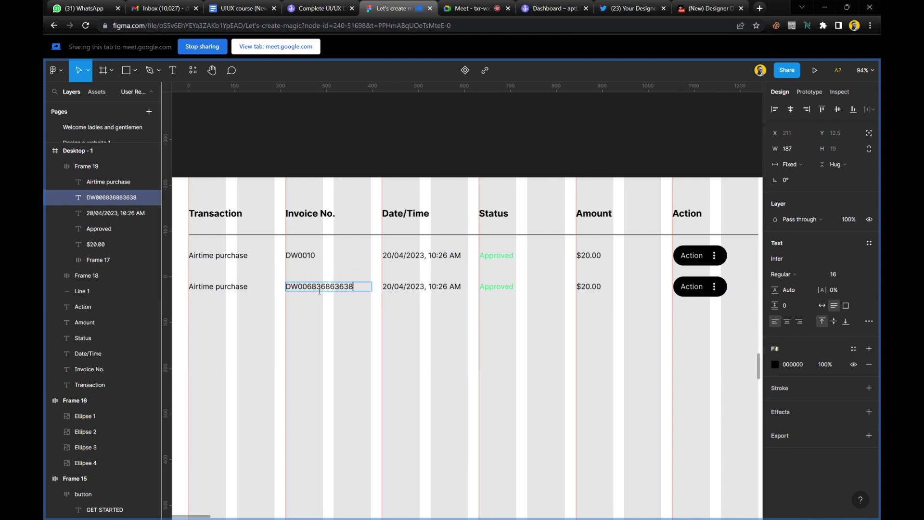
pyautogui.press('Escape')
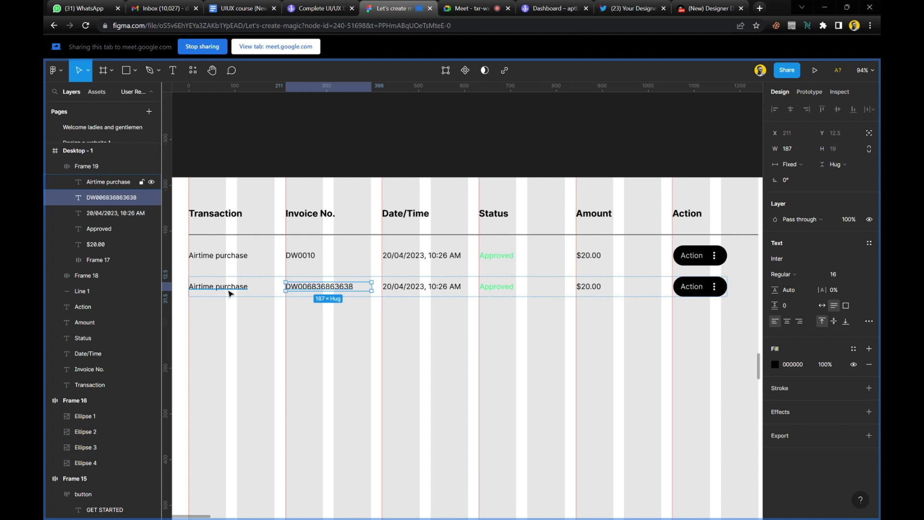
pyautogui.doubleClick(230, 289)
pyautogui.write('Data pu')
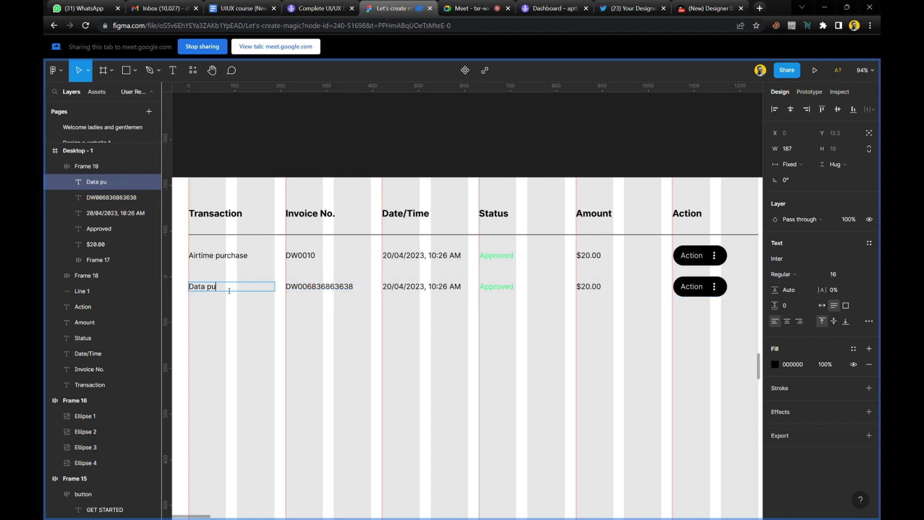
pyautogui.write('rchase')
# Change the second row's status to Failed and colour it with the red style.
pyautogui.click(509, 290)
pyautogui.press('Return')
pyautogui.write('Failed')
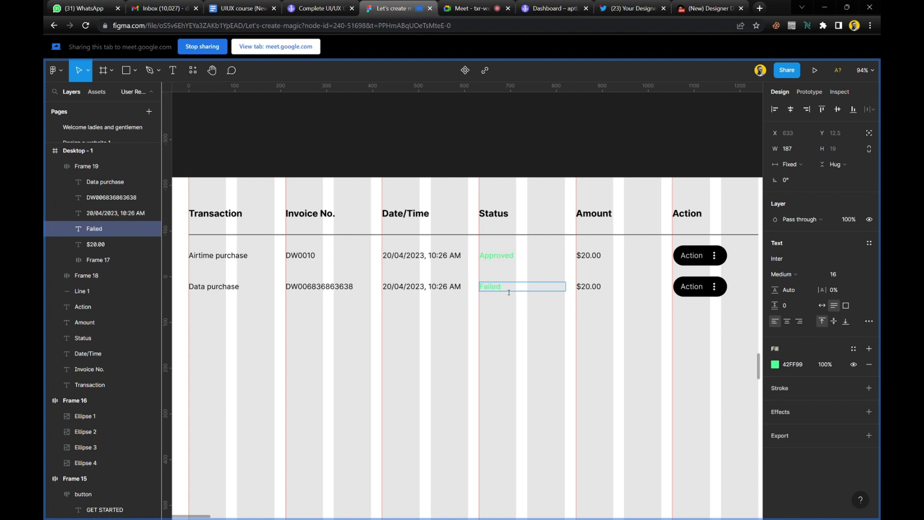
pyautogui.press('Escape')
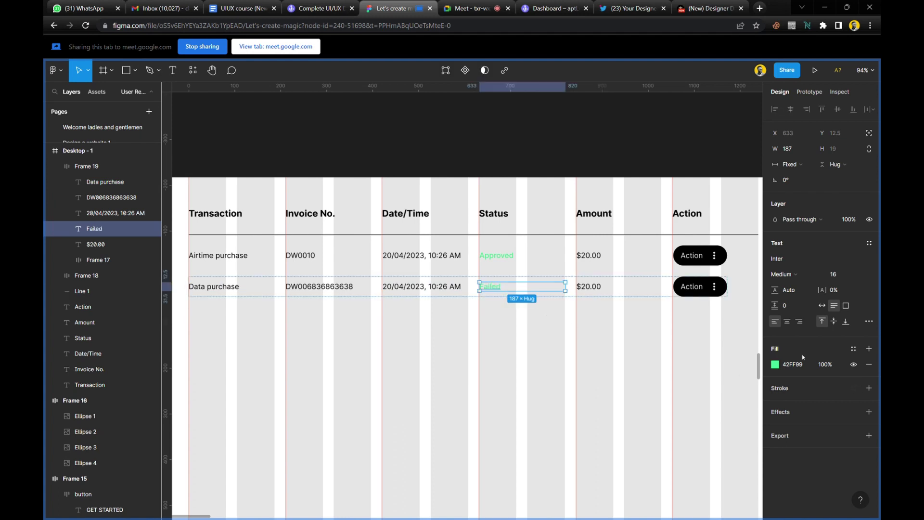
pyautogui.click(854, 348)
pyautogui.click(790, 414)
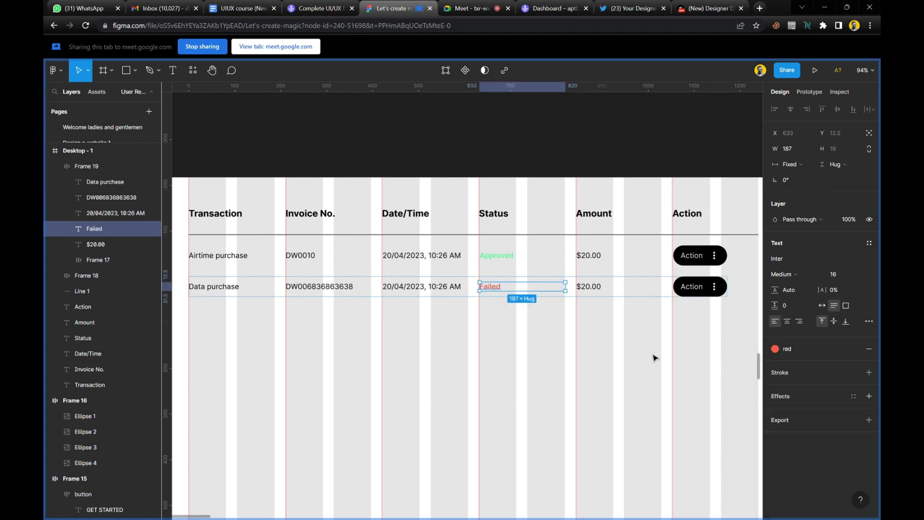
# Change the second row's amount from $20.00 to $200,000,000.00.
pyautogui.click(594, 287)
pyautogui.doubleClick(591, 287)
pyautogui.click(589, 288)
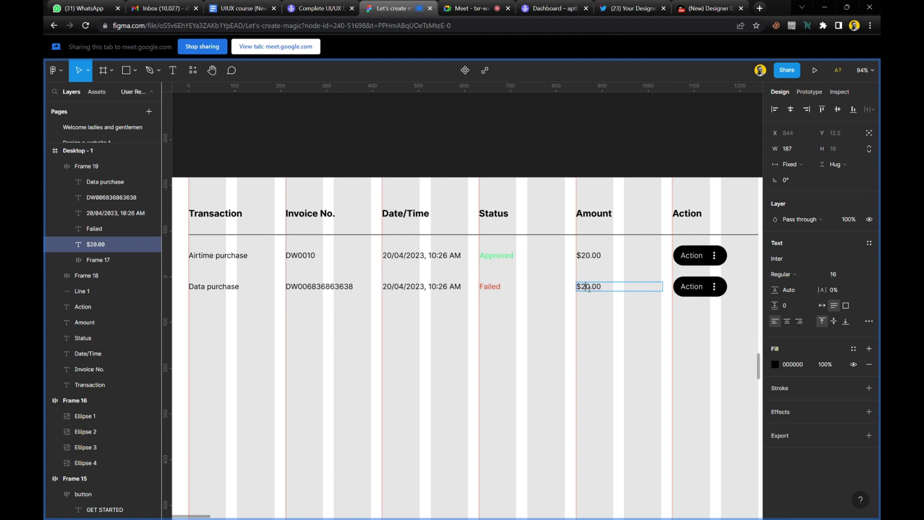
pyautogui.write('00000')
pyautogui.write(',')
pyautogui.write(',')
pyautogui.write('00')
pyautogui.click(620, 337)
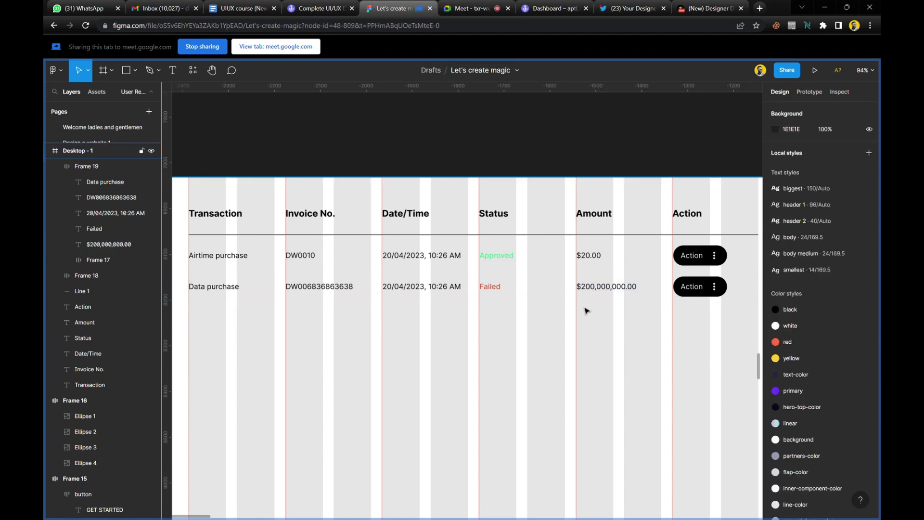
# Duplicate the header divider below the Airtime purchase row and set the copy to 30% opacity.
pyautogui.scroll(-2, 588, 313)
pyautogui.hscroll(-2, 506, 304)
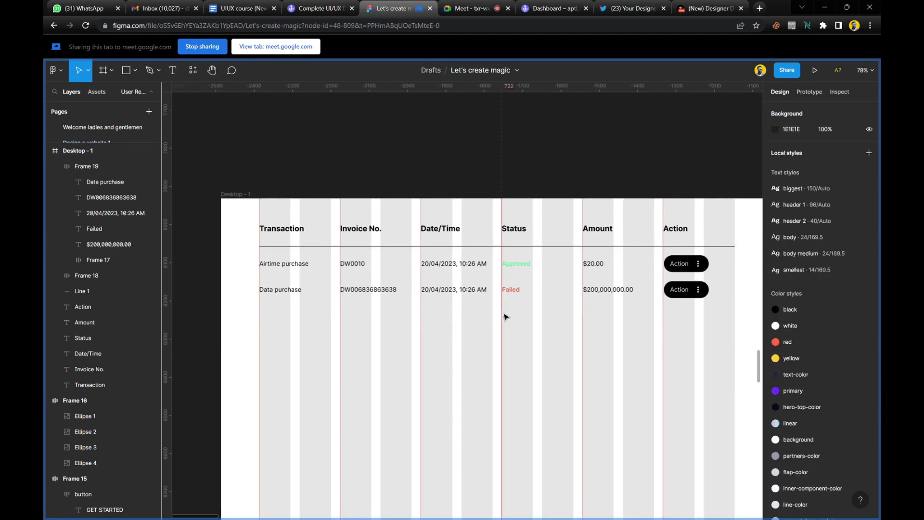
pyautogui.click(520, 293)
pyautogui.click(553, 345)
pyautogui.click(551, 248)
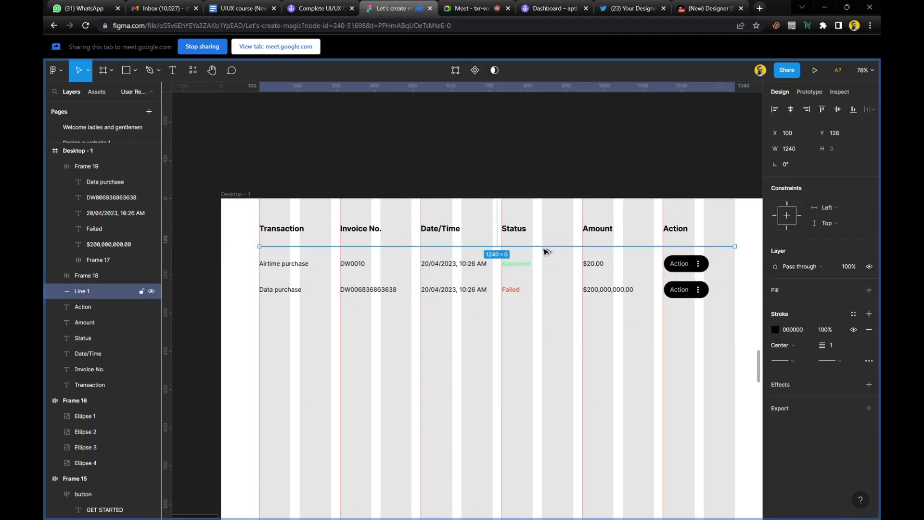
pyautogui.moveTo(545, 248); pyautogui.dragTo(547, 283)
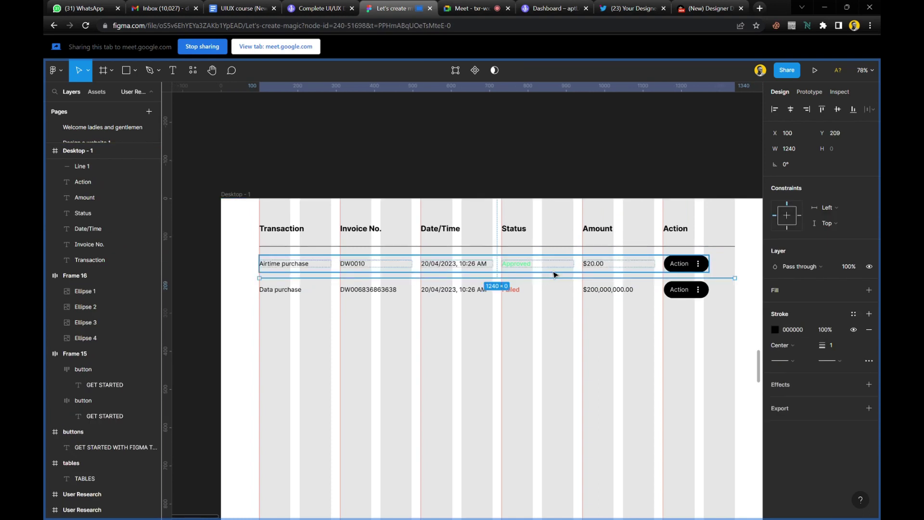
pyautogui.click(853, 267)
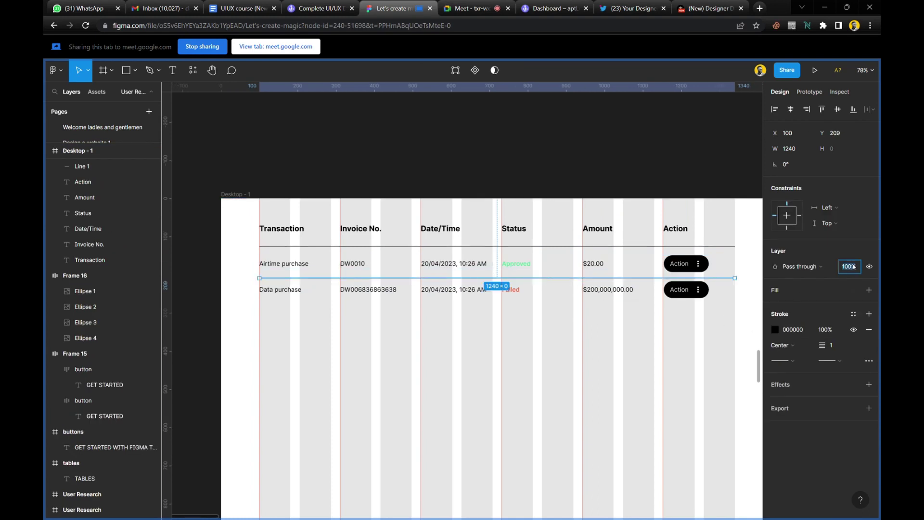
pyautogui.write('30')
pyautogui.press('Return')
pyautogui.click(525, 341)
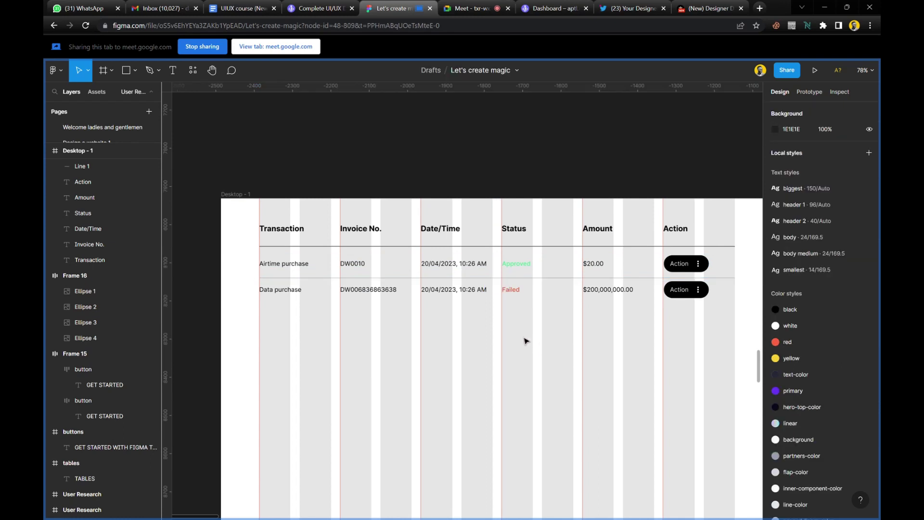
pyautogui.moveTo(526, 330); pyautogui.dragTo(517, 268)
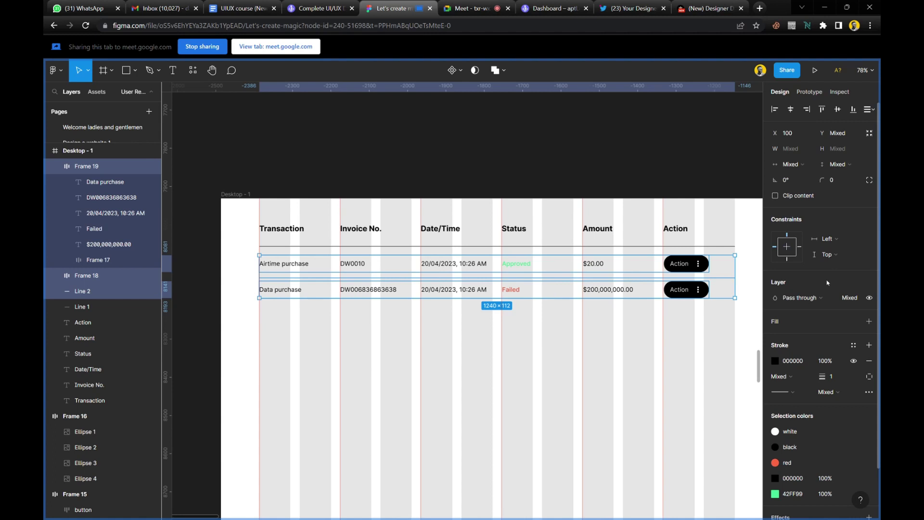
# Nudge the Data purchase row slightly lower and select both rows plus the divider.
pyautogui.click(284, 326)
pyautogui.moveTo(283, 322); pyautogui.dragTo(264, 261)
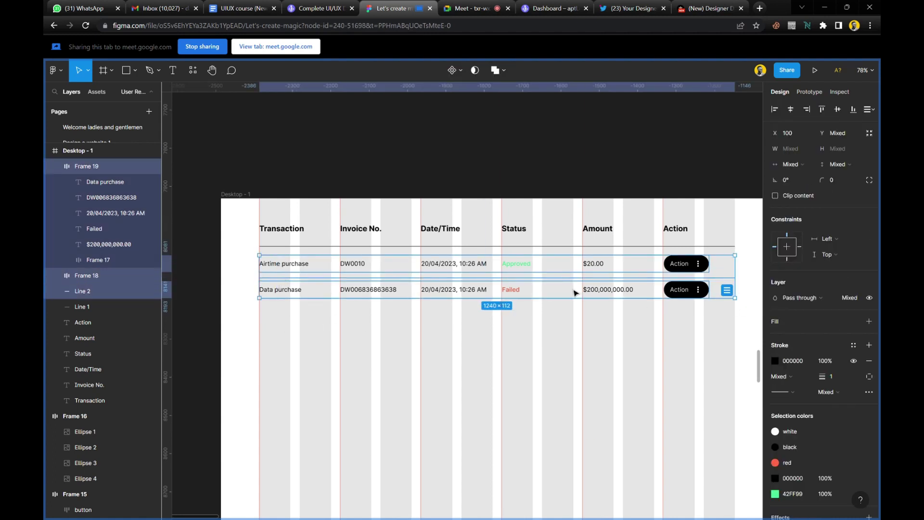
pyautogui.click(461, 324)
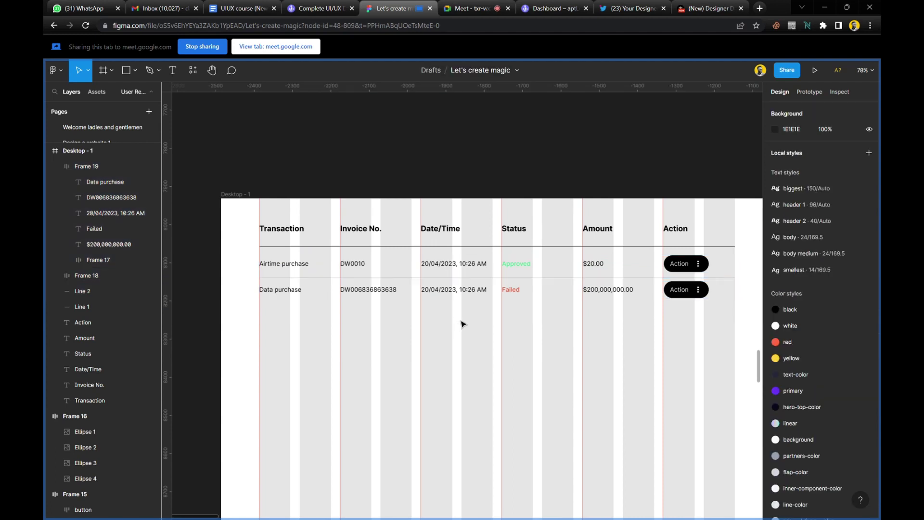
pyautogui.click(463, 293)
pyautogui.moveTo(461, 295); pyautogui.dragTo(461, 301)
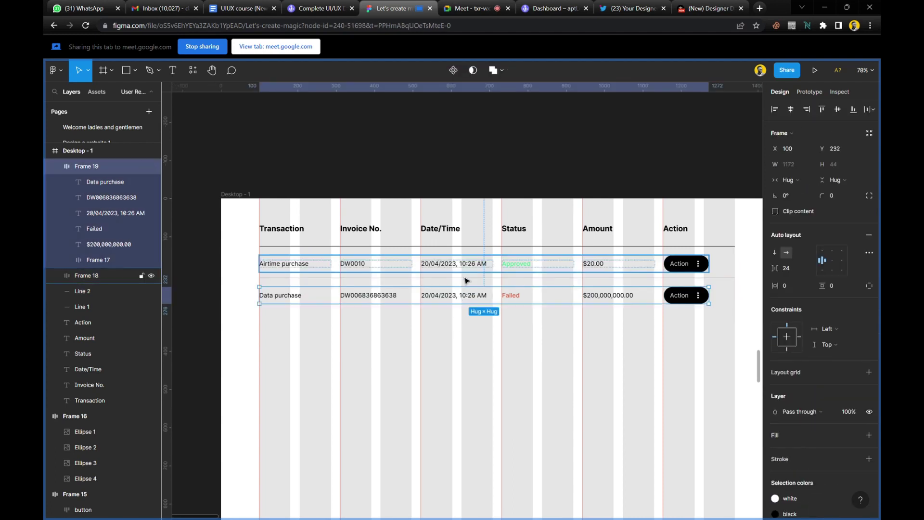
pyautogui.click(465, 284)
pyautogui.keyDown('shift'); pyautogui.click(467, 270); pyautogui.keyUp('shift')
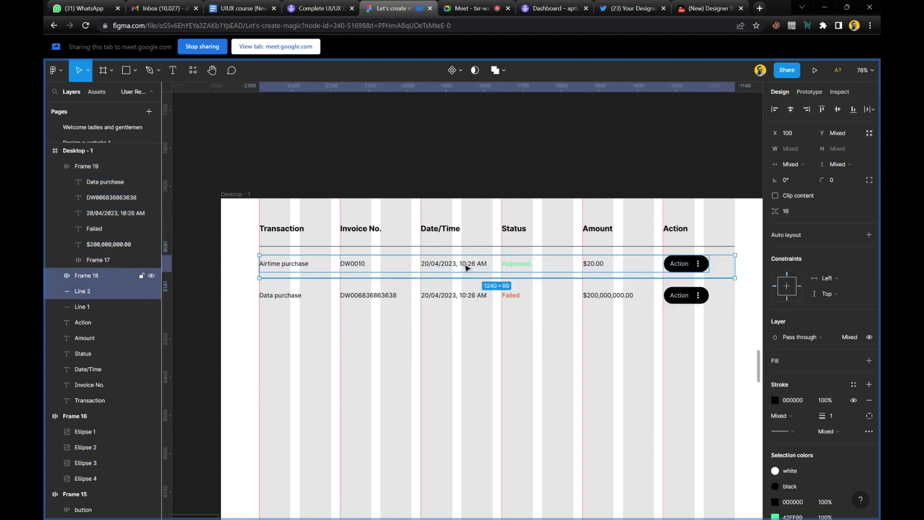
pyautogui.keyDown('shift'); pyautogui.click(470, 295); pyautogui.keyUp('shift')
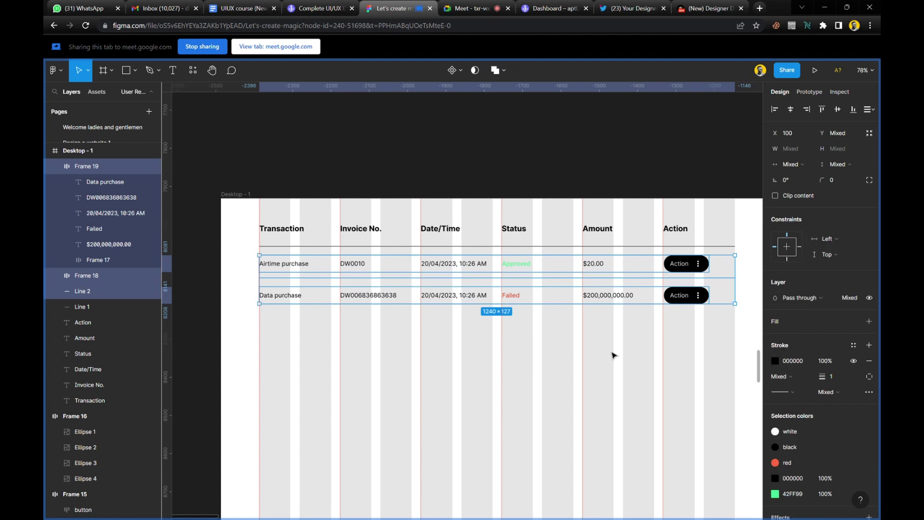
# Wrap the two rows and divider in vertical auto layout with 25 spacing.
pyautogui.hotkey('shift', 'a')
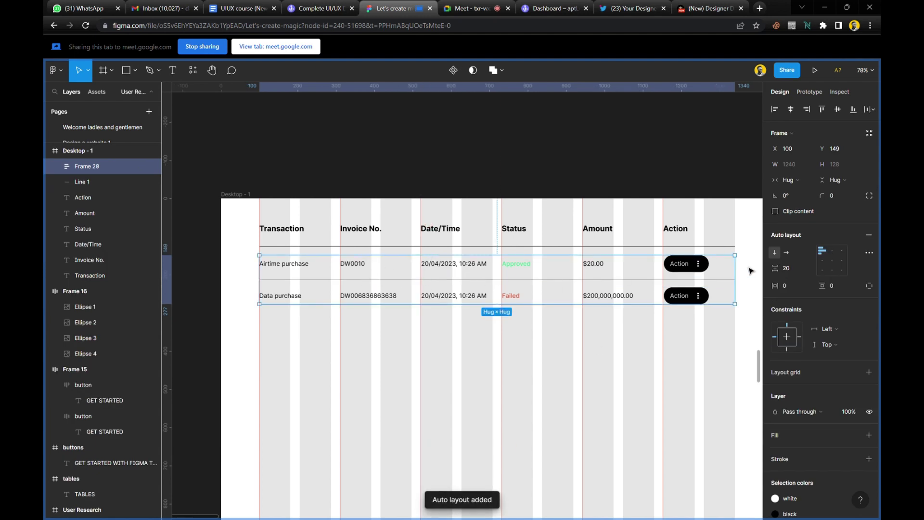
pyautogui.moveTo(772, 269)
pyautogui.mouseDown()
pyautogui.moveTo(774, 283)
pyautogui.moveTo(770, 270)
pyautogui.mouseUp()
pyautogui.click(793, 269)
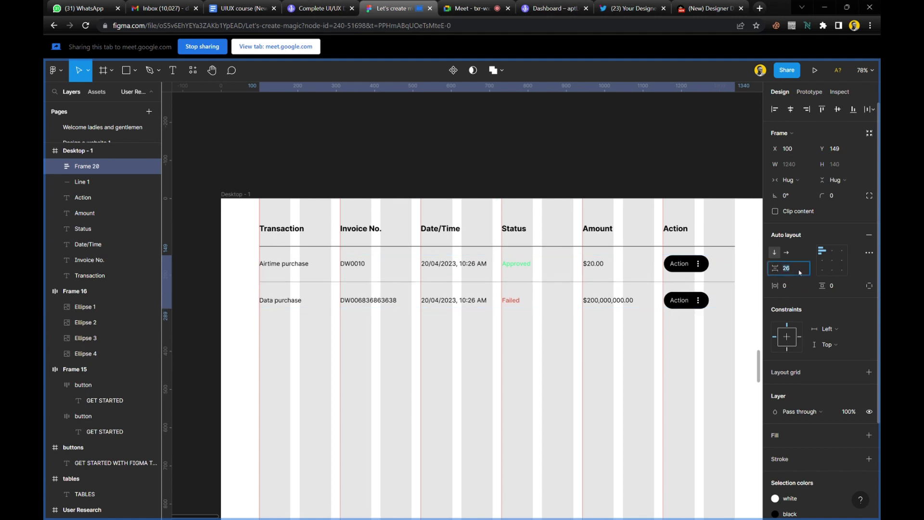
pyautogui.press('Down')
pyautogui.click(406, 363)
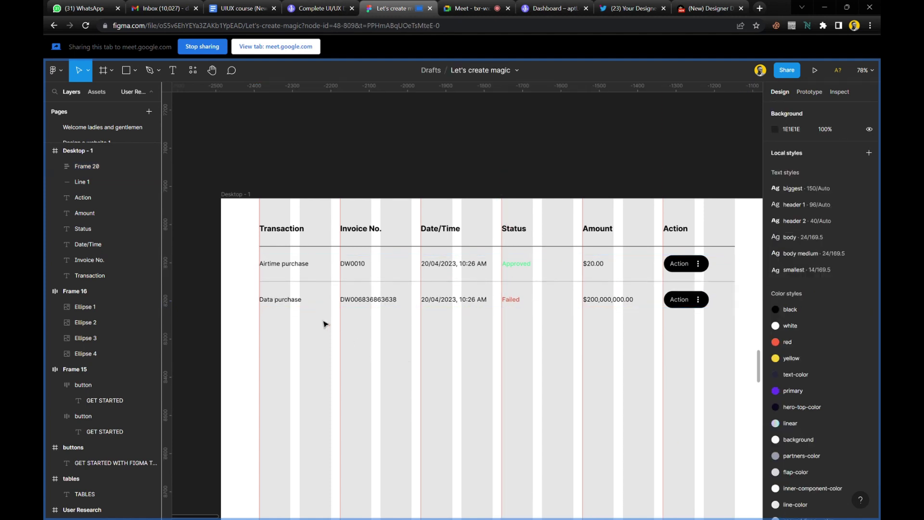
pyautogui.scroll(5, 324, 295)
pyautogui.scroll(-8, 311, 271)
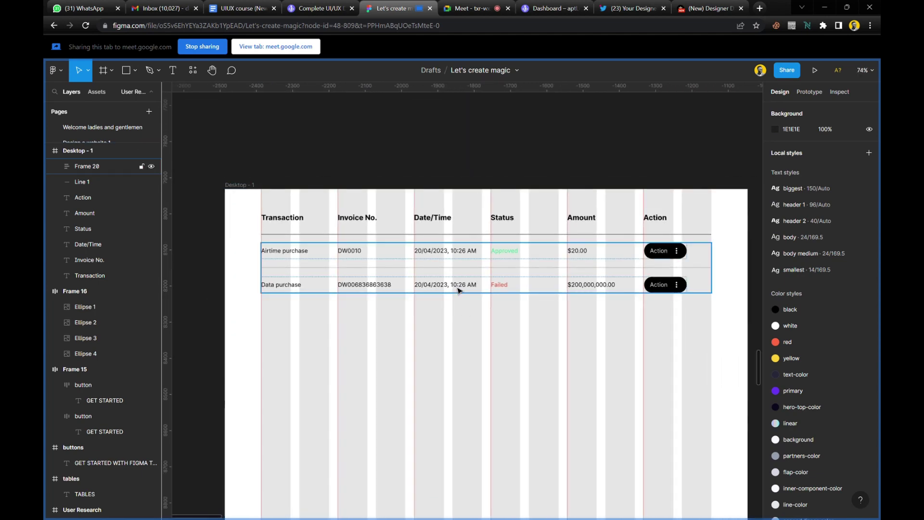
pyautogui.doubleClick(458, 289)
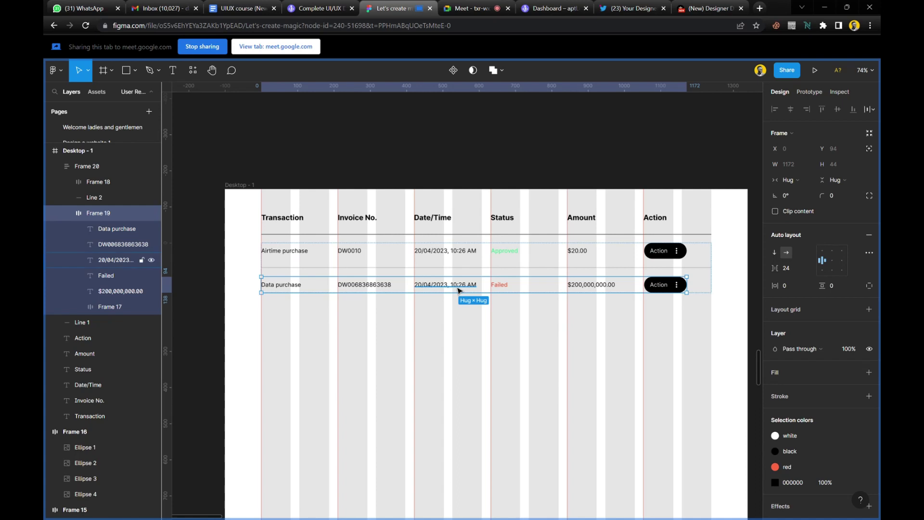
# Duplicate the Data purchase row seven times and make copies of the divider line.
pyautogui.hotkey('ctrl', 'd')
pyautogui.hotkey('ctrl', 'd')
pyautogui.hotkey('ctrl', 'd')
pyautogui.hotkey('ctrl', 'd')
pyautogui.hotkey('ctrl', 'd')
pyautogui.hotkey('ctrl', 'd')
pyautogui.hotkey('ctrl', 'd')
pyautogui.scroll(-3, 459, 290)
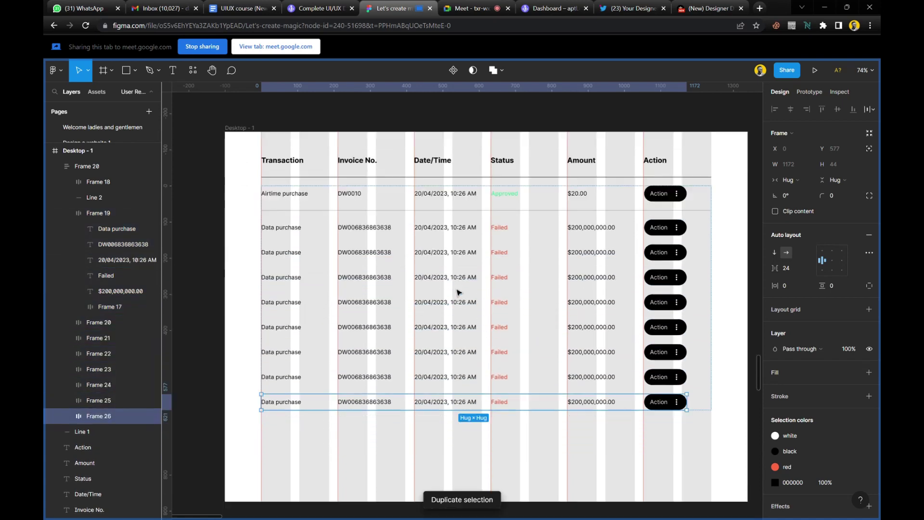
pyautogui.scroll(1, 458, 291)
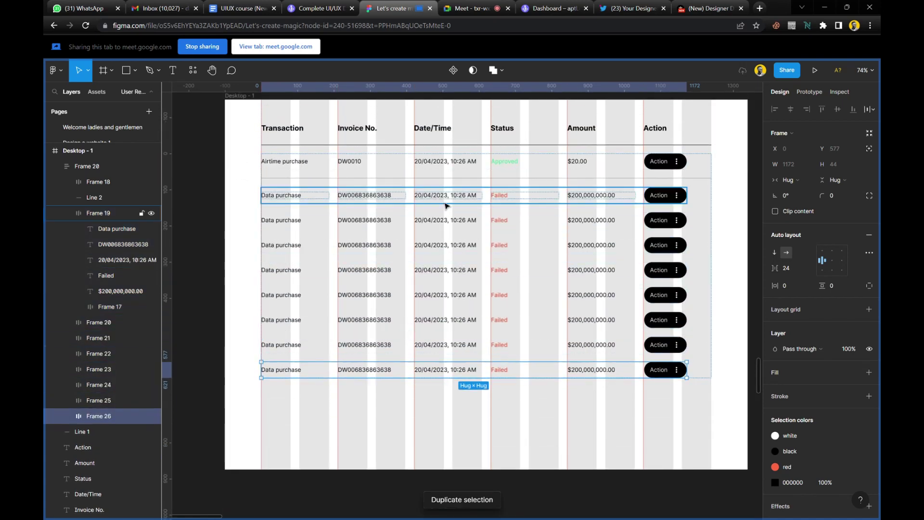
pyautogui.click(456, 179)
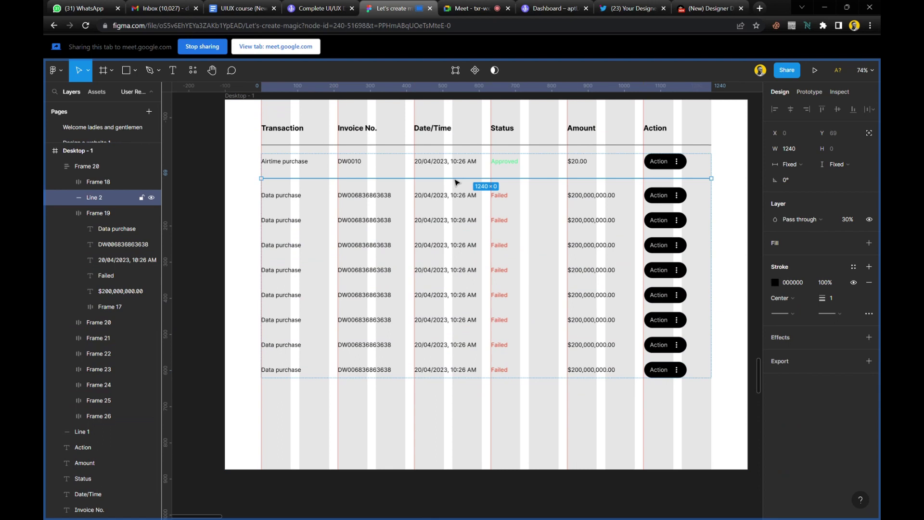
pyautogui.hotkey('ctrl', 'd')
pyautogui.hotkey('ctrl', 'd')
pyautogui.hotkey('ctrl', 'd')
pyautogui.hotkey('ctrl', 'd')
pyautogui.hotkey('ctrl', 'd')
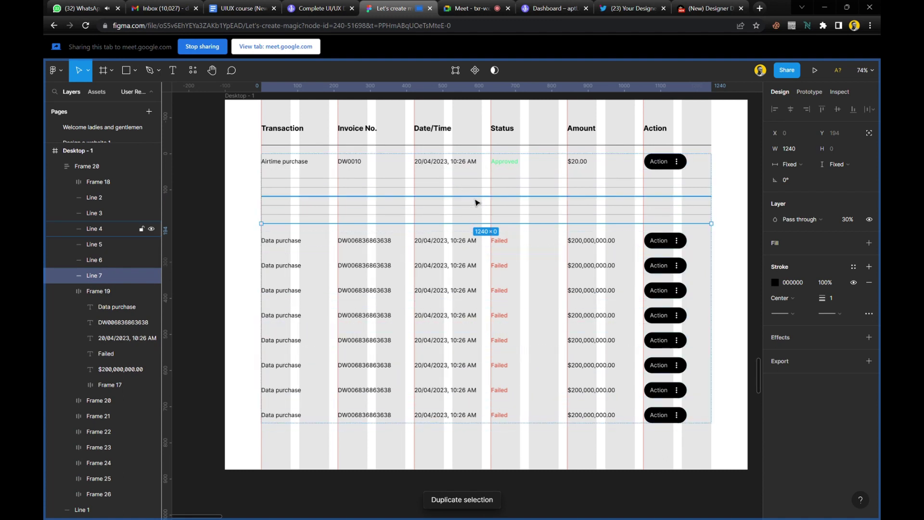
pyautogui.press('Down')
pyautogui.press('Down')
pyautogui.press('Down')
pyautogui.press('Down')
pyautogui.press('Down')
pyautogui.press('Down')
pyautogui.press('Down')
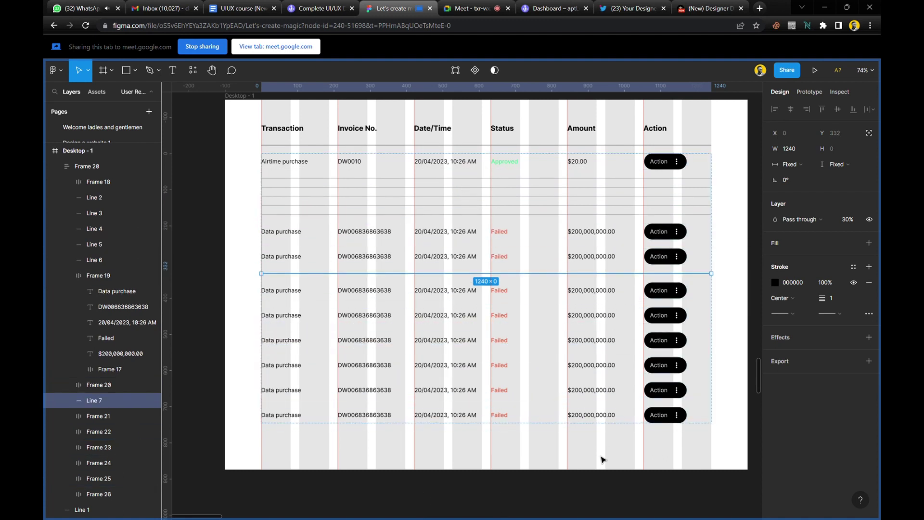
# Move the copied dividers down into the gaps between the lower Data purchase rows.
pyautogui.click(461, 220)
pyautogui.press('Down')
pyautogui.press('Down')
pyautogui.press('Down')
pyautogui.press('Down')
pyautogui.press('Down')
pyautogui.press('Down')
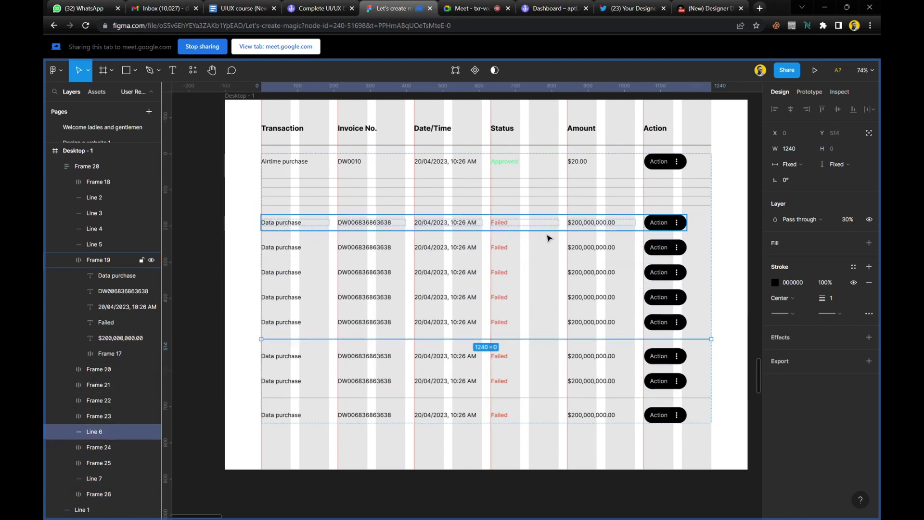
pyautogui.click(456, 207)
pyautogui.press('Down')
pyautogui.press('Down')
pyautogui.press('Down')
pyautogui.press('Down')
pyautogui.press('Down')
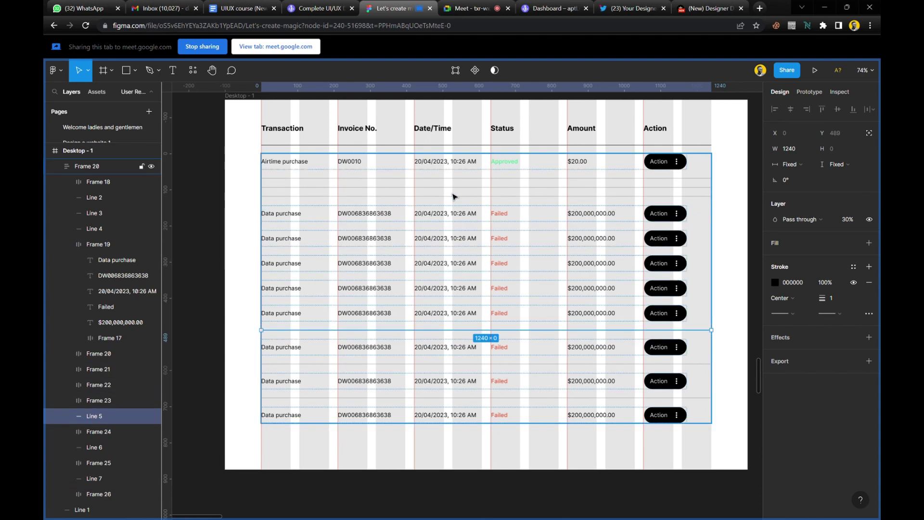
pyautogui.click(456, 201)
pyautogui.press('Down')
pyautogui.press('Down')
pyautogui.press('Down')
pyautogui.press('Down')
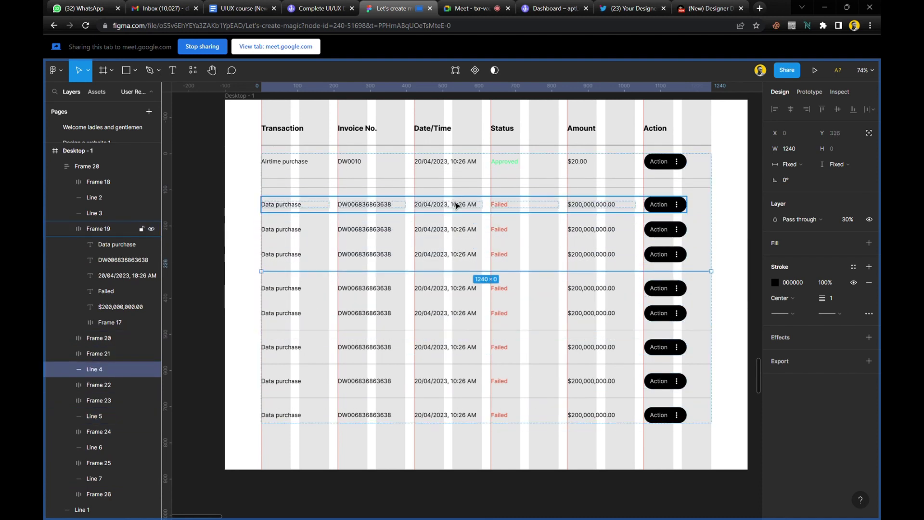
pyautogui.click(458, 194)
pyautogui.press('Down')
pyautogui.press('Down')
pyautogui.press('Down')
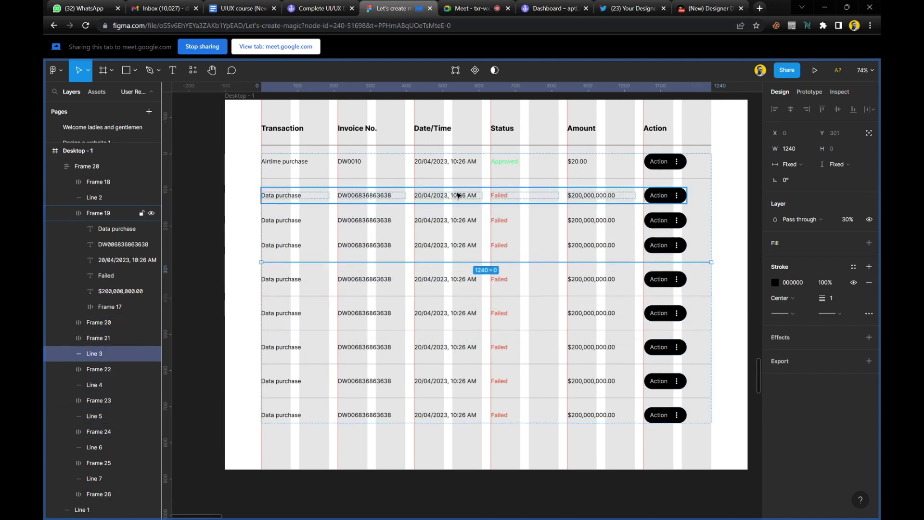
# Make two more divider copies and place them in the remaining gaps between rows.
pyautogui.click(458, 182)
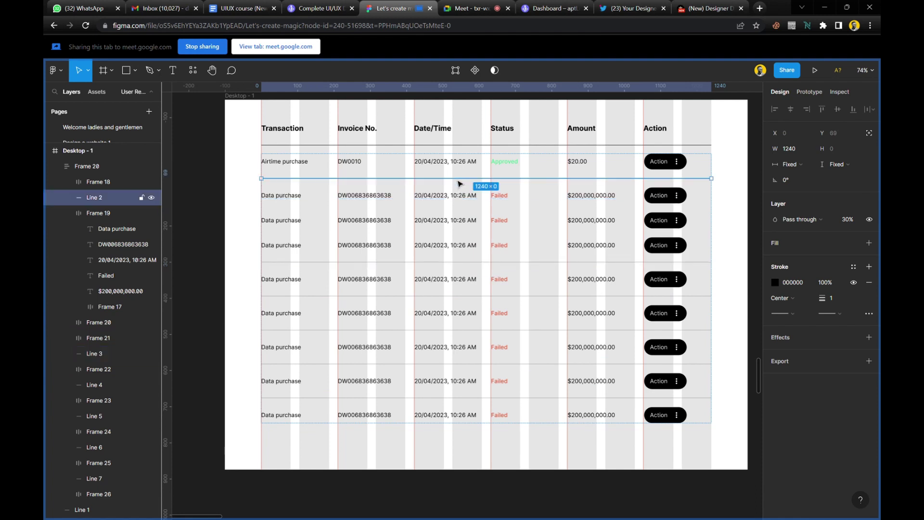
pyautogui.hotkey('ctrl', 'd')
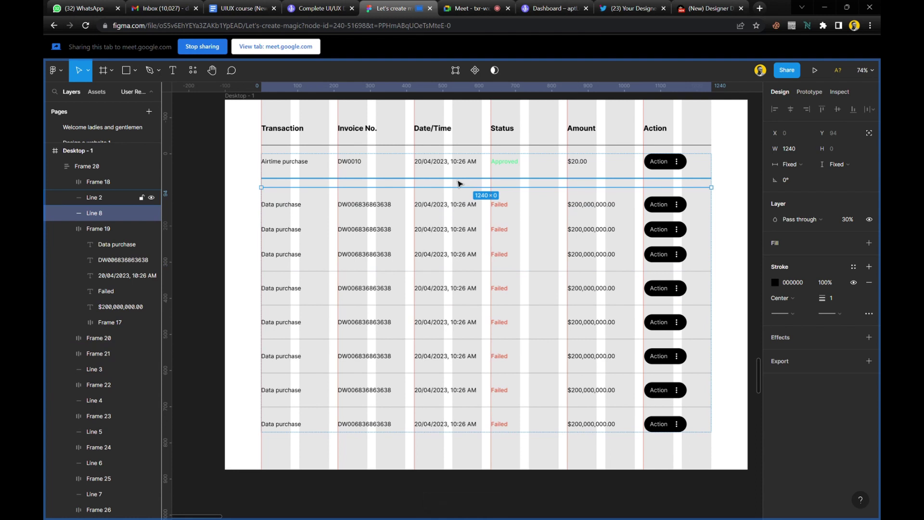
pyautogui.moveTo(458, 183); pyautogui.dragTo(458, 212)
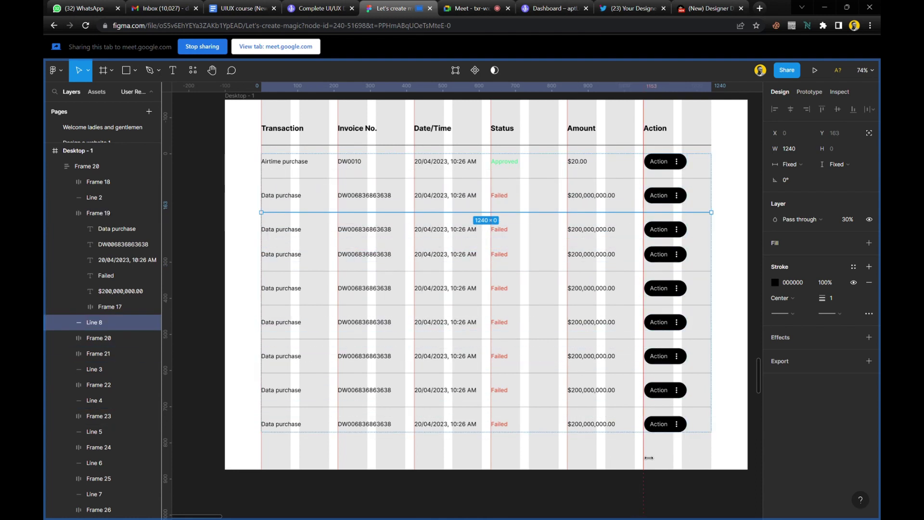
pyautogui.press('Down')
pyautogui.click(443, 182)
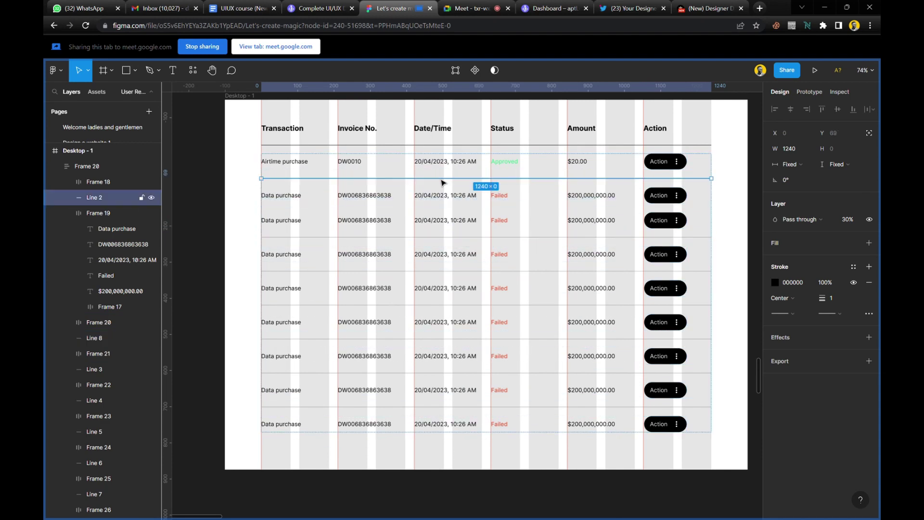
pyautogui.hotkey('ctrl', 'd')
pyautogui.press('Down')
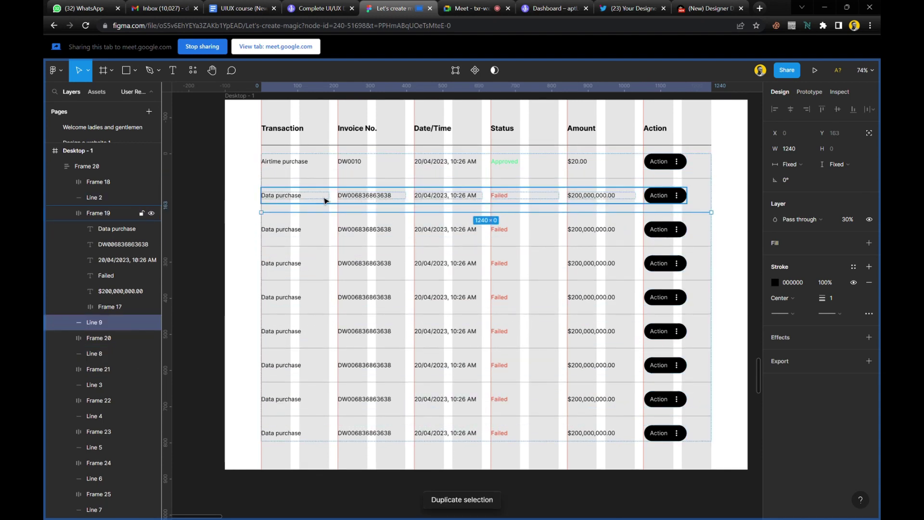
pyautogui.press('Escape')
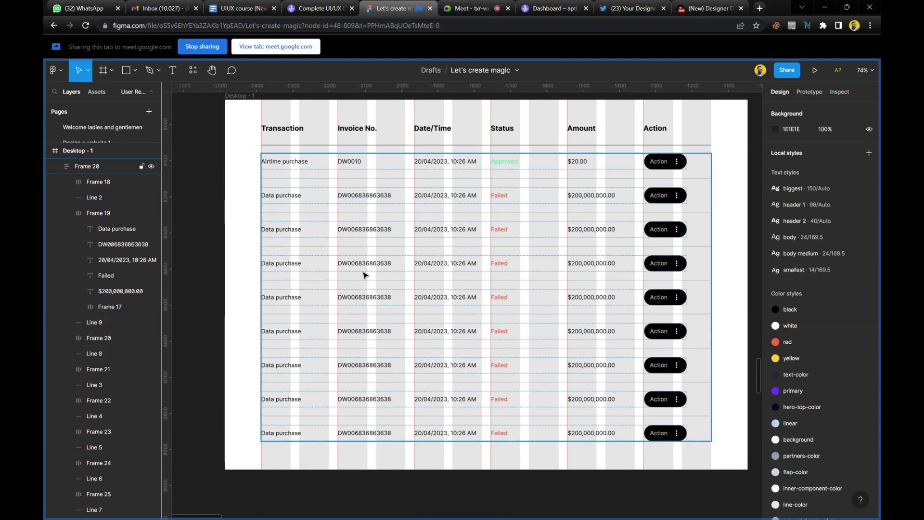
# Remove the Transaction and Invoice No. column guides.
pyautogui.scroll(2, 381, 241)
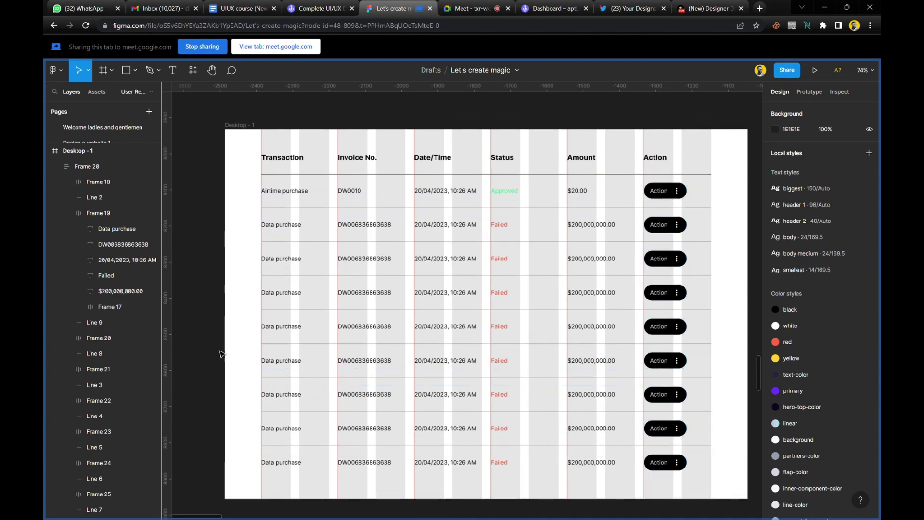
pyautogui.scroll(-1, 220, 362)
pyautogui.scroll(-1, 258, 320)
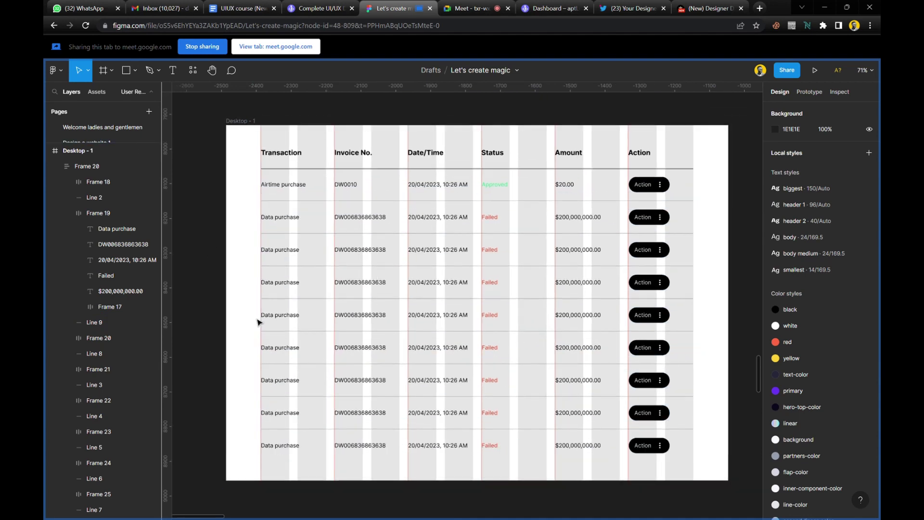
pyautogui.click(444, 180)
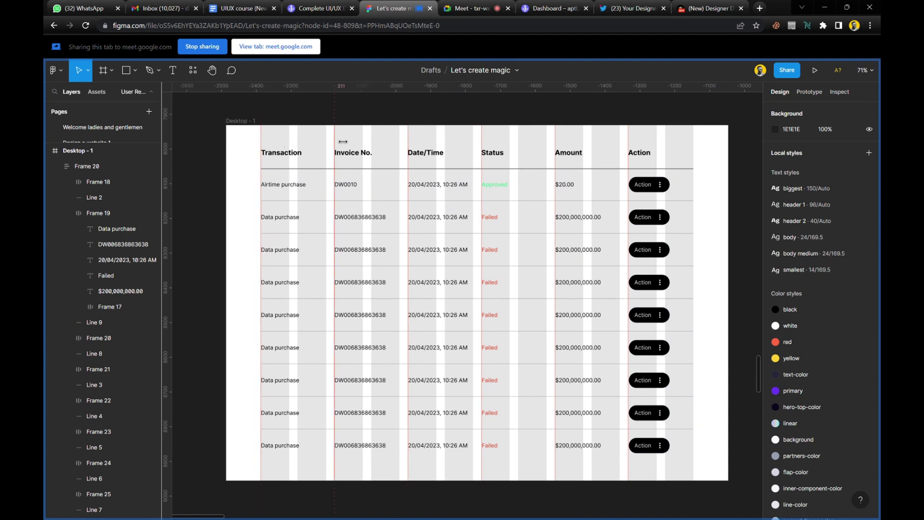
pyautogui.rightClick(177, 164)
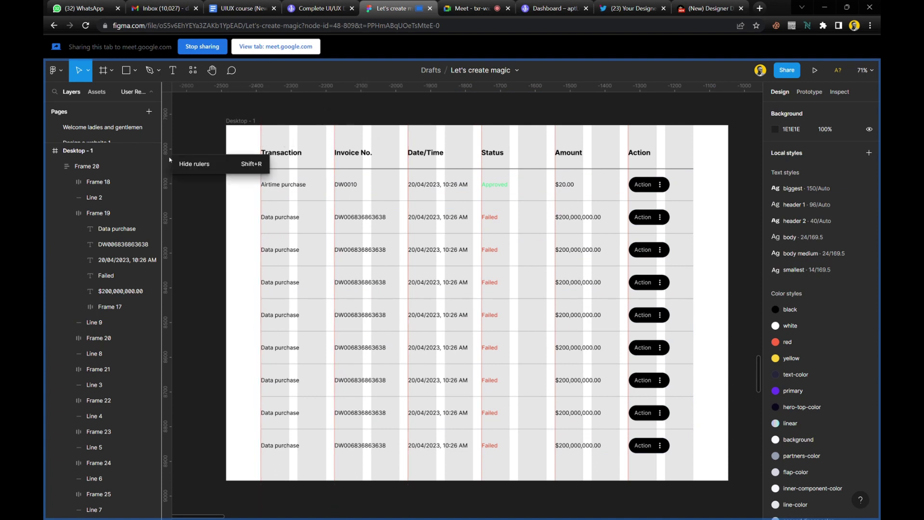
pyautogui.click(246, 141)
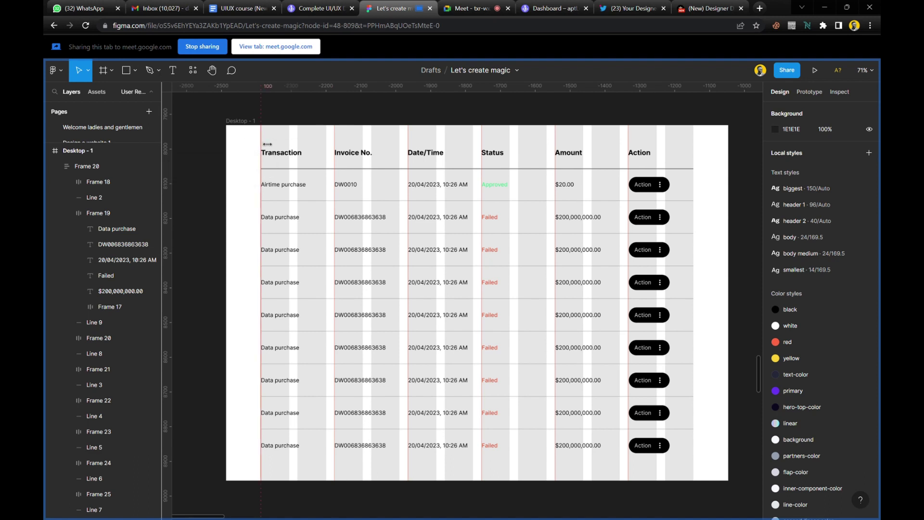
pyautogui.rightClick(261, 139)
pyautogui.click(289, 144)
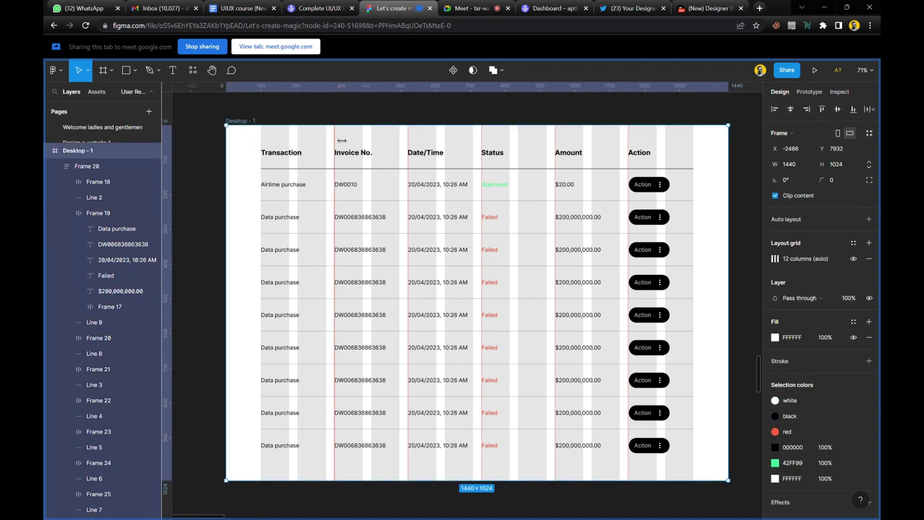
pyautogui.rightClick(335, 136)
pyautogui.click(376, 143)
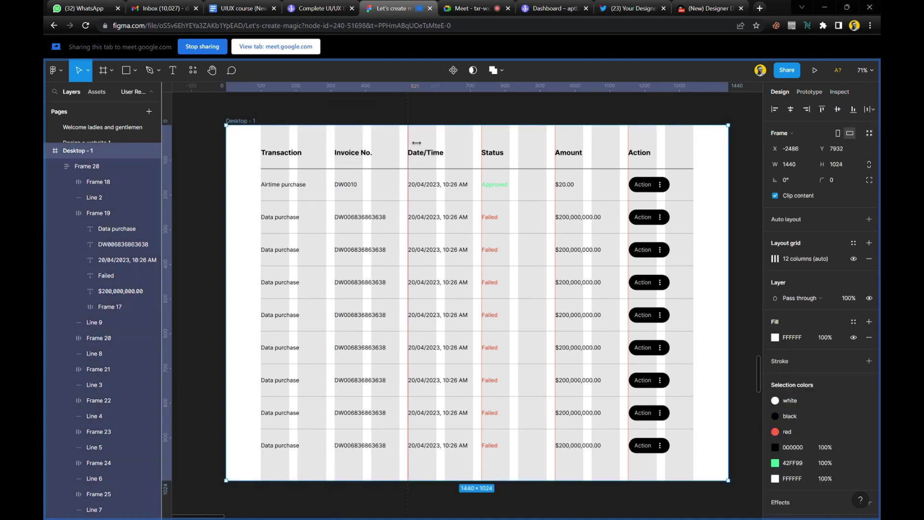
# Remove the Date/Time, Status, Amount and Action column guides.
pyautogui.rightClick(409, 137)
pyautogui.click(462, 142)
pyautogui.rightClick(482, 145)
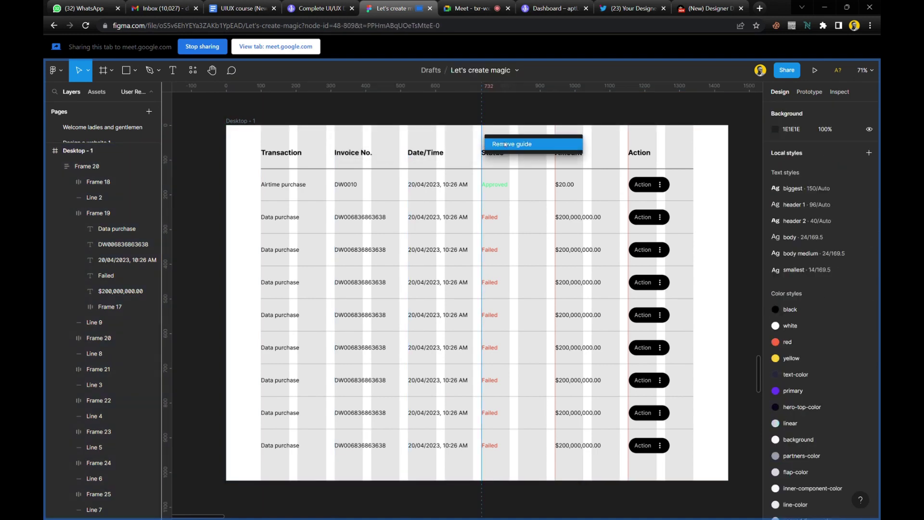
pyautogui.click(542, 144)
pyautogui.rightClick(564, 145)
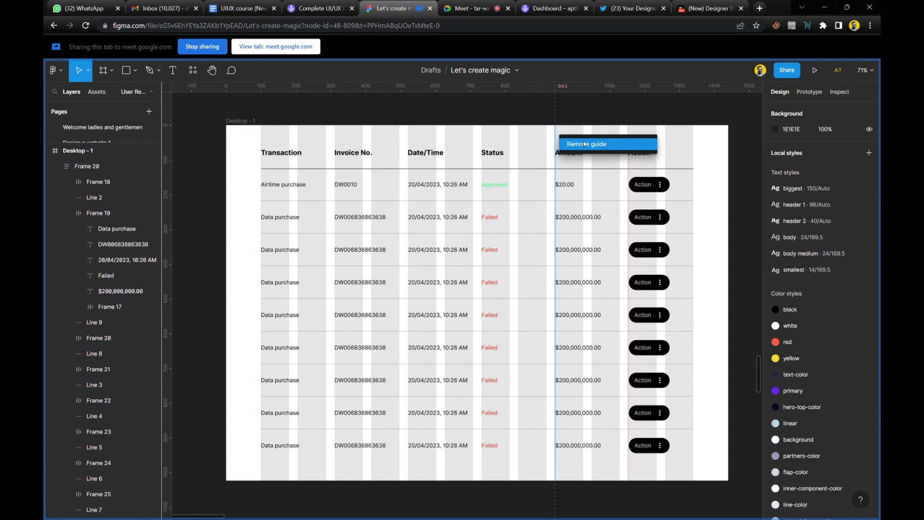
pyautogui.click(621, 143)
pyautogui.rightClick(629, 142)
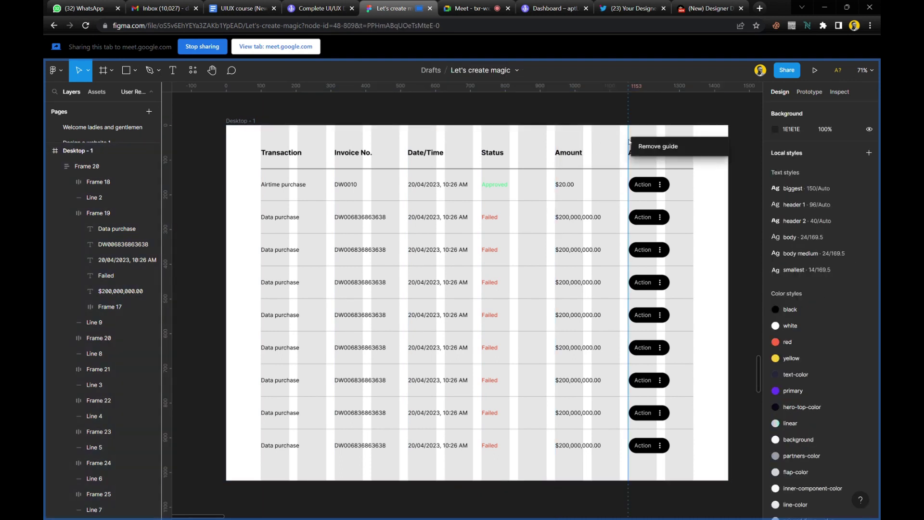
pyautogui.click(642, 146)
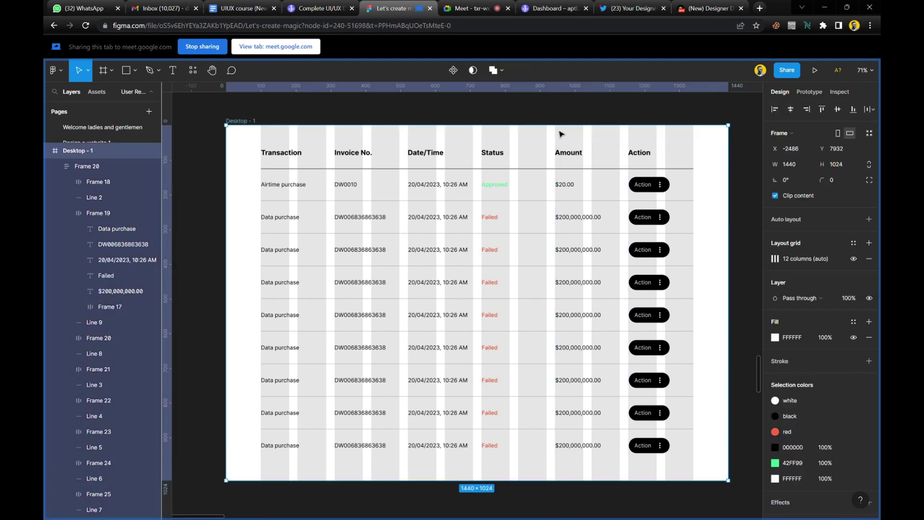
pyautogui.rightClick(466, 90)
pyautogui.click(461, 107)
# Turn off the Desktop - 1 frame's 12-column layout grid.
pyautogui.click(312, 110)
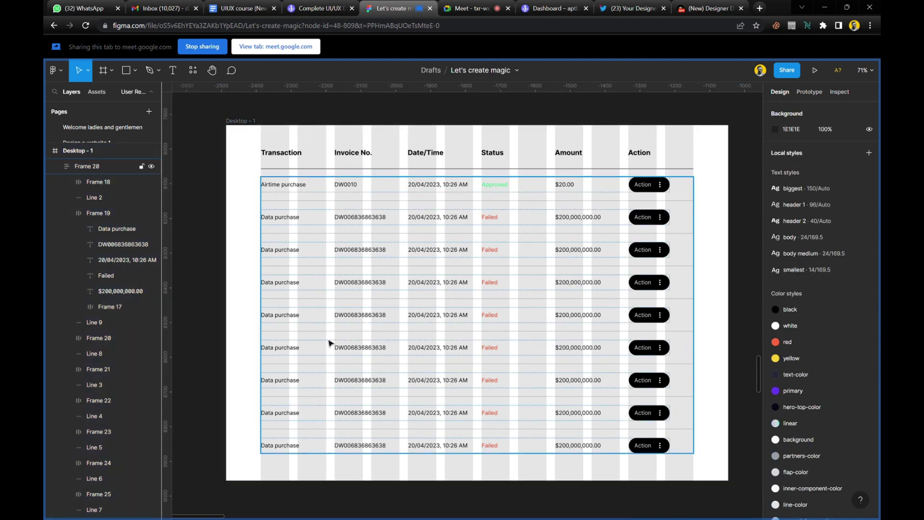
pyautogui.click(243, 121)
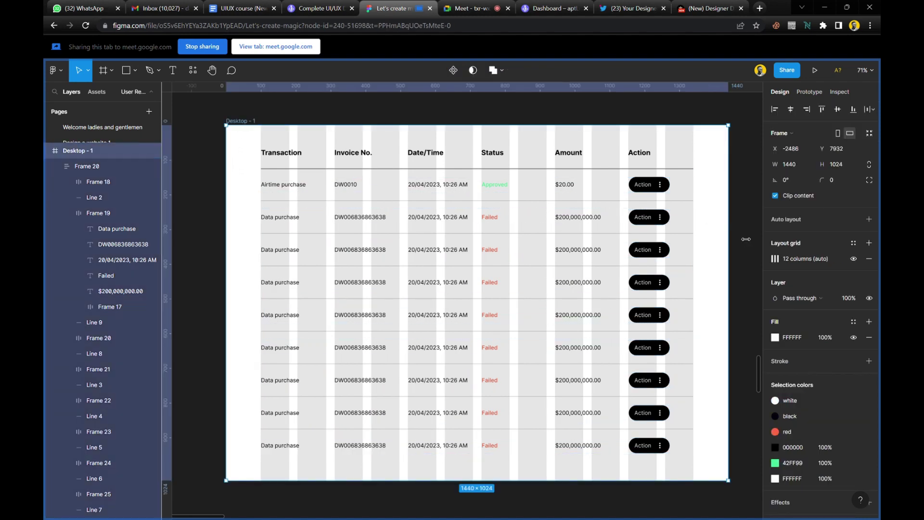
pyautogui.click(853, 258)
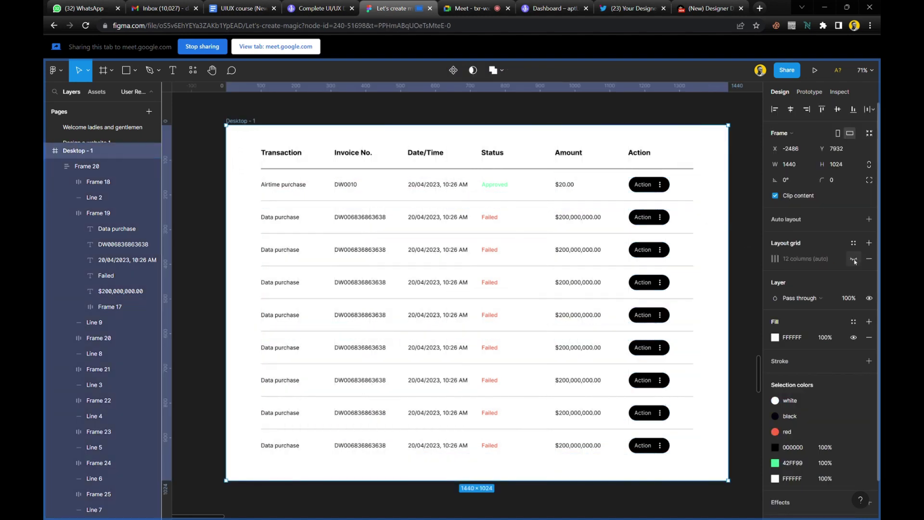
pyautogui.click(441, 121)
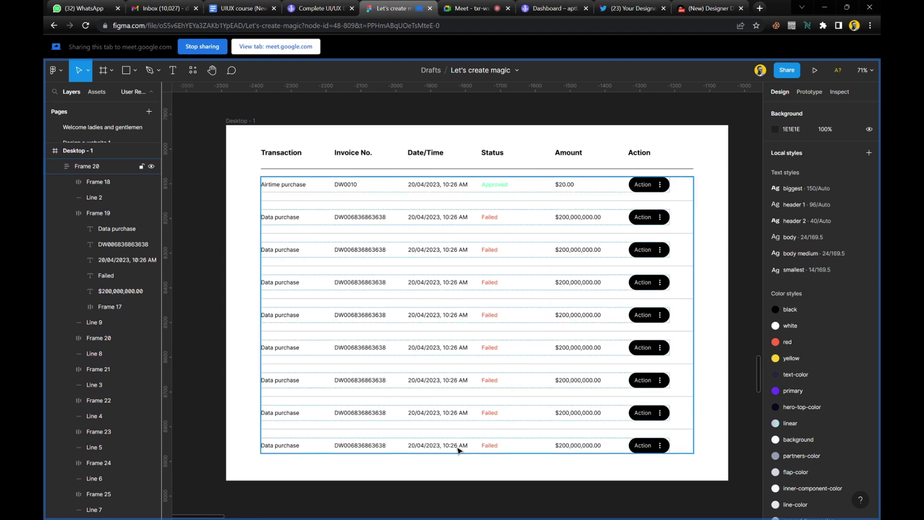
pyautogui.scroll(1, 465, 486)
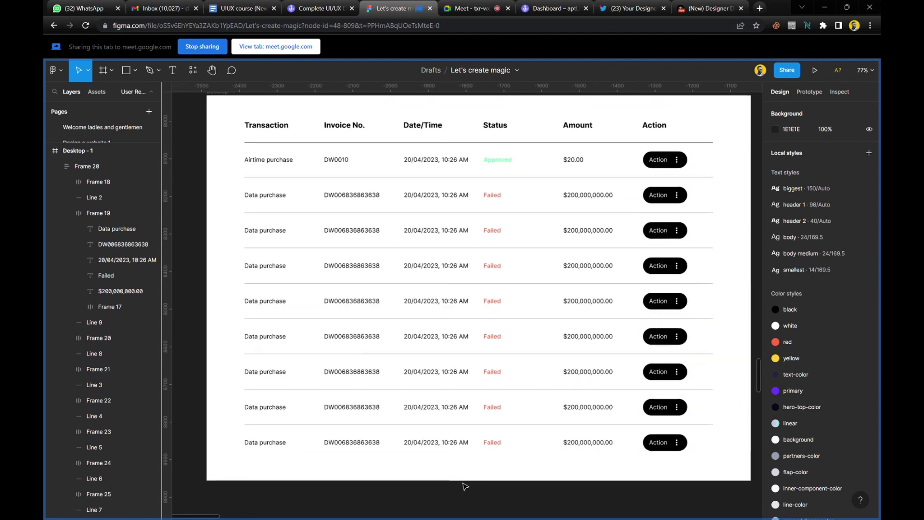
pyautogui.hscroll(1, 465, 487)
pyautogui.scroll(2, 469, 483)
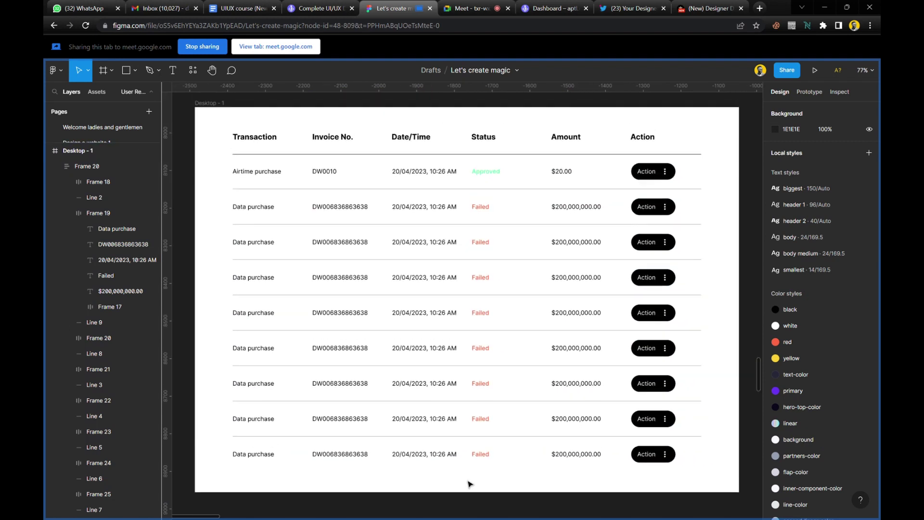
pyautogui.hscroll(1, 470, 484)
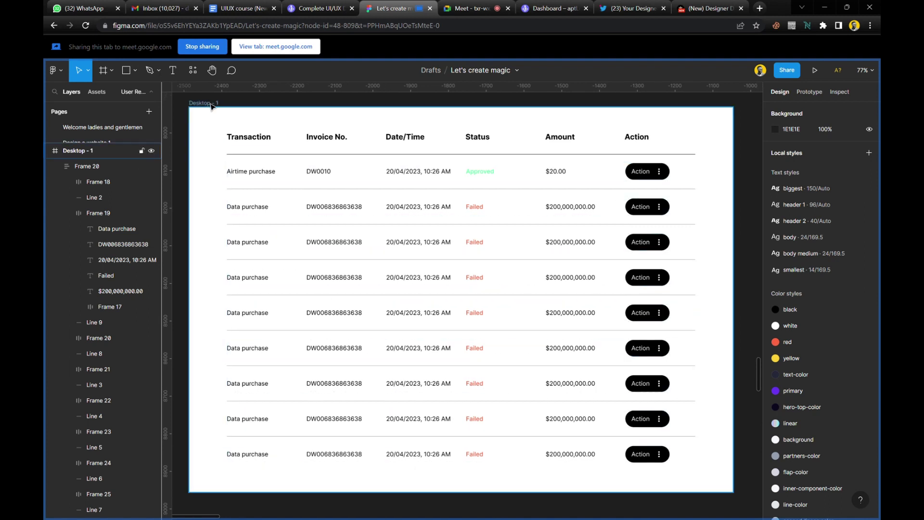
# Rename the Desktop - 1 frame to 'table'.
pyautogui.click(212, 103)
pyautogui.press('BackSpace')
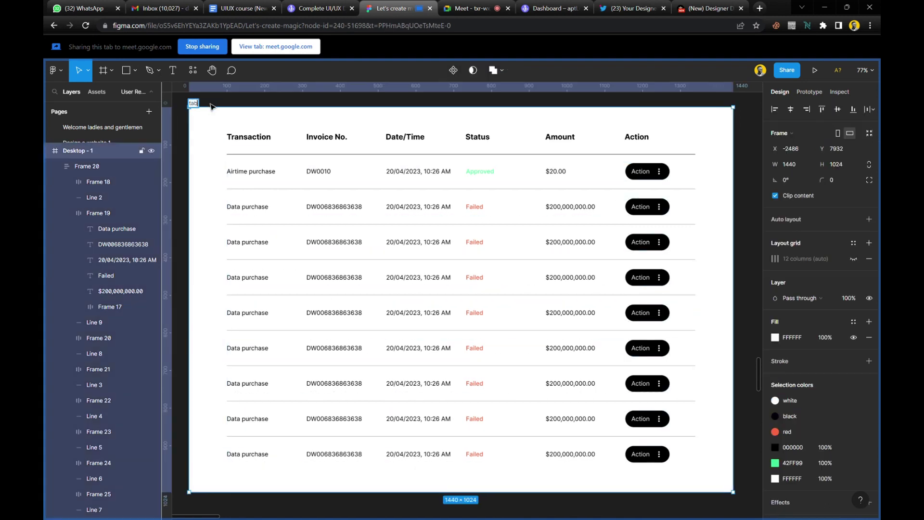
pyautogui.press('Return')
pyautogui.click(220, 106)
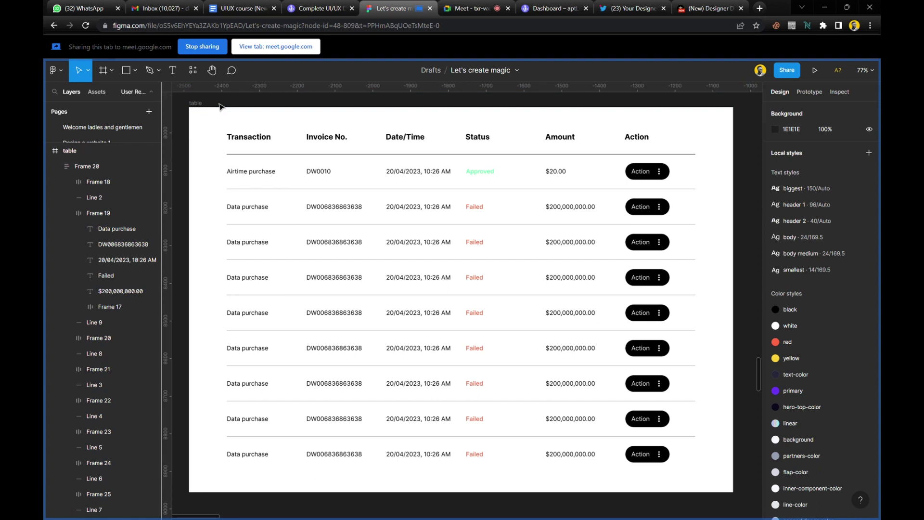
# Centre-align the Approved text and the eight Failed status texts.
pyautogui.keyDown('ctrl'); pyautogui.click(489, 177); pyautogui.keyUp('ctrl')
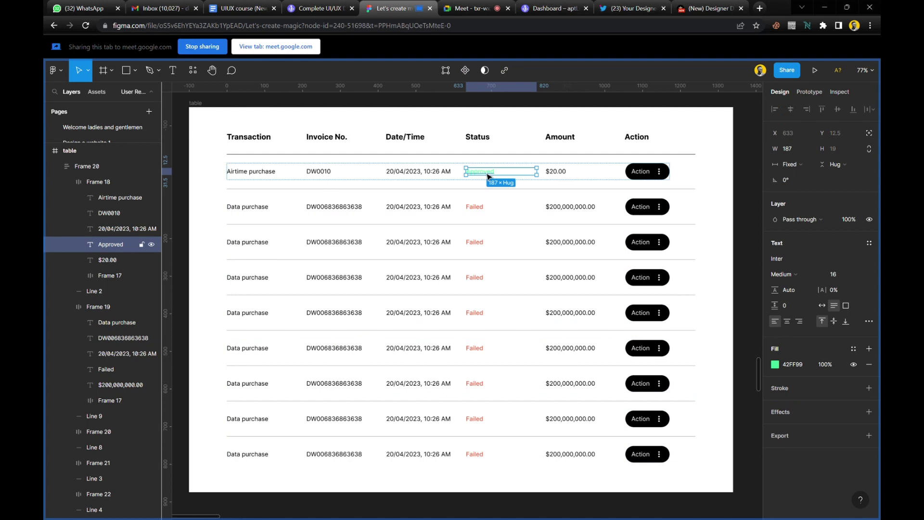
pyautogui.keyDown('ctrl'); pyautogui.keyDown('shift'); pyautogui.click(475, 207); pyautogui.keyUp('shift'); pyautogui.keyUp('ctrl')
pyautogui.keyDown('ctrl'); pyautogui.keyDown('shift'); pyautogui.click(479, 243); pyautogui.keyUp('shift'); pyautogui.keyUp('ctrl')
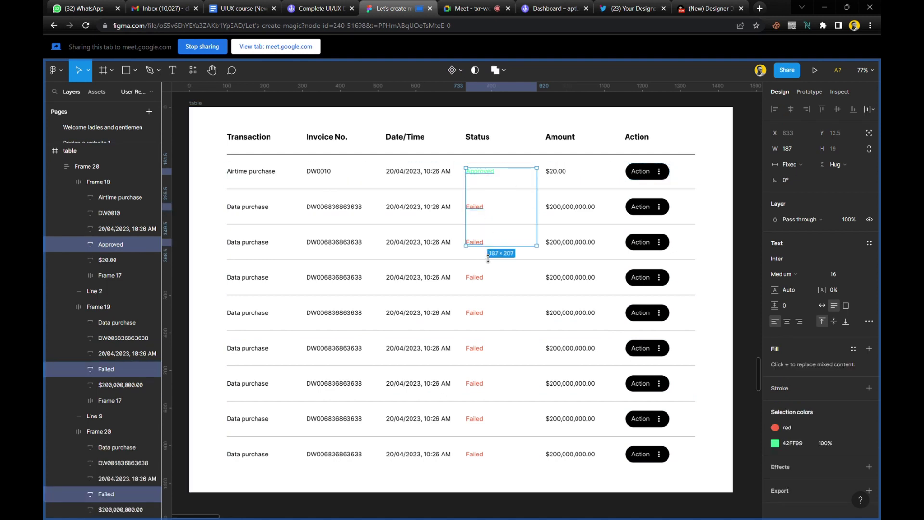
pyautogui.keyDown('ctrl'); pyautogui.keyDown('shift'); pyautogui.click(479, 278); pyautogui.keyUp('shift'); pyautogui.keyUp('ctrl')
pyautogui.keyDown('ctrl'); pyautogui.keyDown('shift'); pyautogui.click(479, 314); pyautogui.keyUp('shift'); pyautogui.keyUp('ctrl')
pyautogui.keyDown('ctrl'); pyautogui.keyDown('shift'); pyautogui.click(483, 349); pyautogui.keyUp('shift'); pyautogui.keyUp('ctrl')
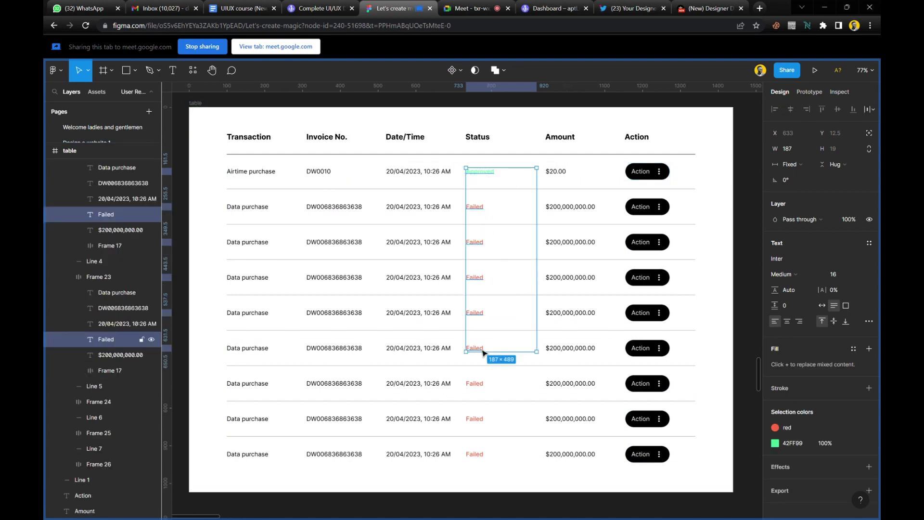
pyautogui.keyDown('ctrl'); pyautogui.keyDown('shift'); pyautogui.click(479, 384); pyautogui.keyUp('shift'); pyautogui.keyUp('ctrl')
pyautogui.keyDown('ctrl'); pyautogui.keyDown('shift'); pyautogui.click(479, 419); pyautogui.keyUp('shift'); pyautogui.keyUp('ctrl')
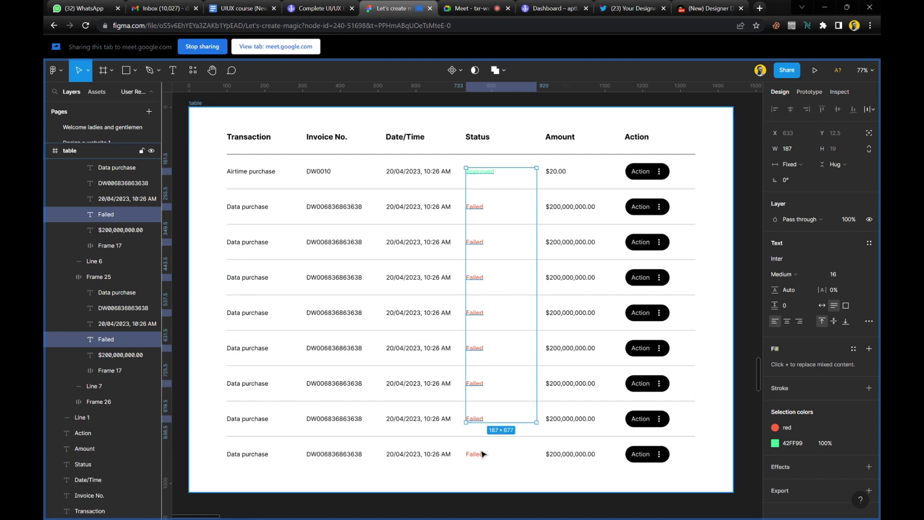
pyautogui.keyDown('ctrl'); pyautogui.keyDown('shift'); pyautogui.click(481, 454); pyautogui.keyUp('shift'); pyautogui.keyUp('ctrl')
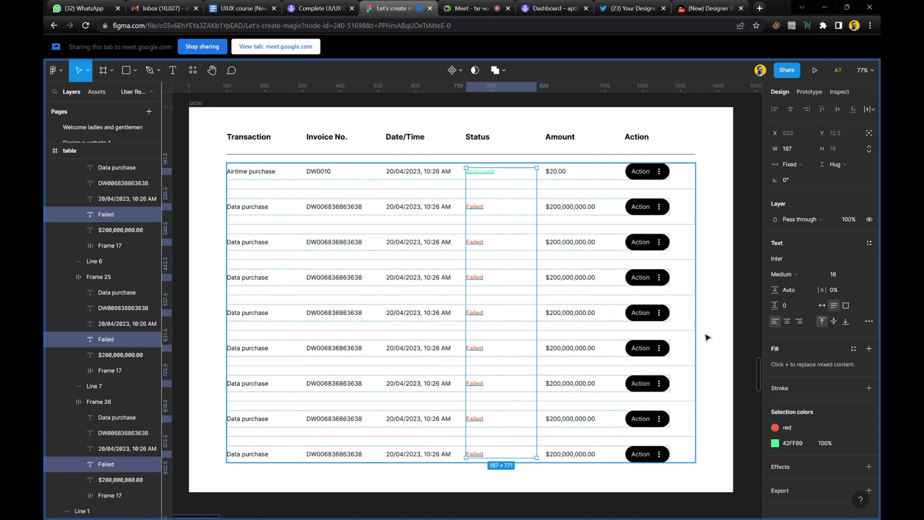
pyautogui.click(790, 325)
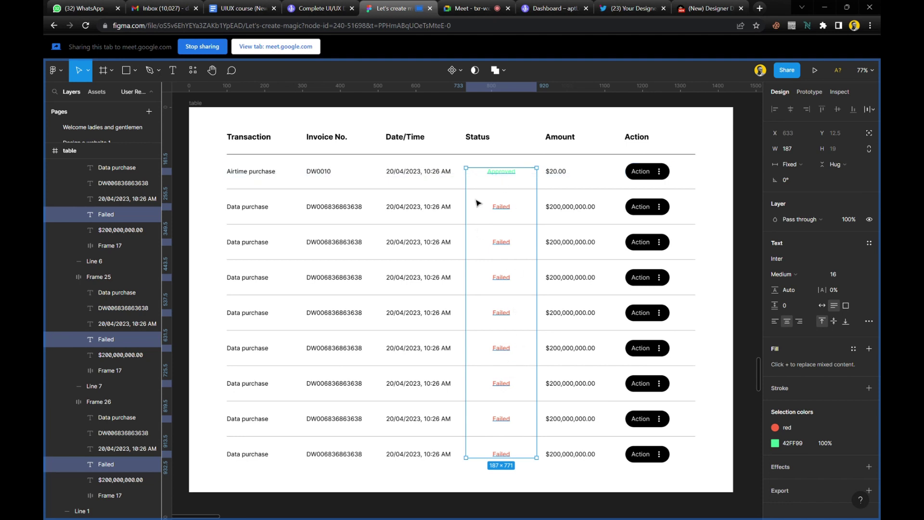
pyautogui.click(517, 104)
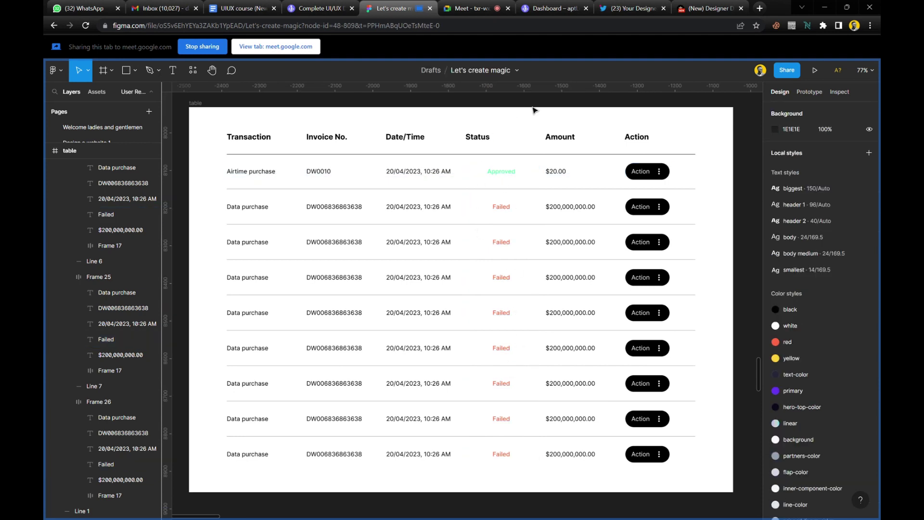
# Keep the Approved text at fixed width 187 and left-align all nine status texts.
pyautogui.doubleClick(511, 173)
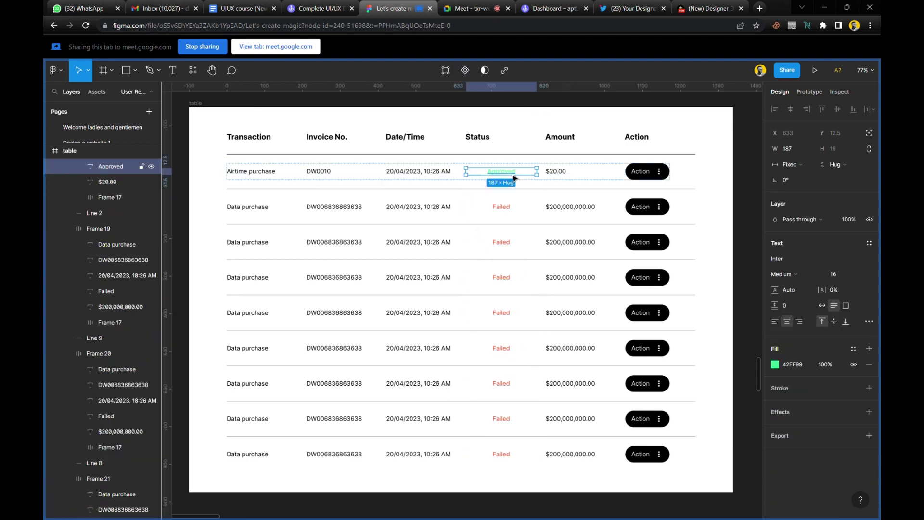
pyautogui.scroll(5, 509, 172)
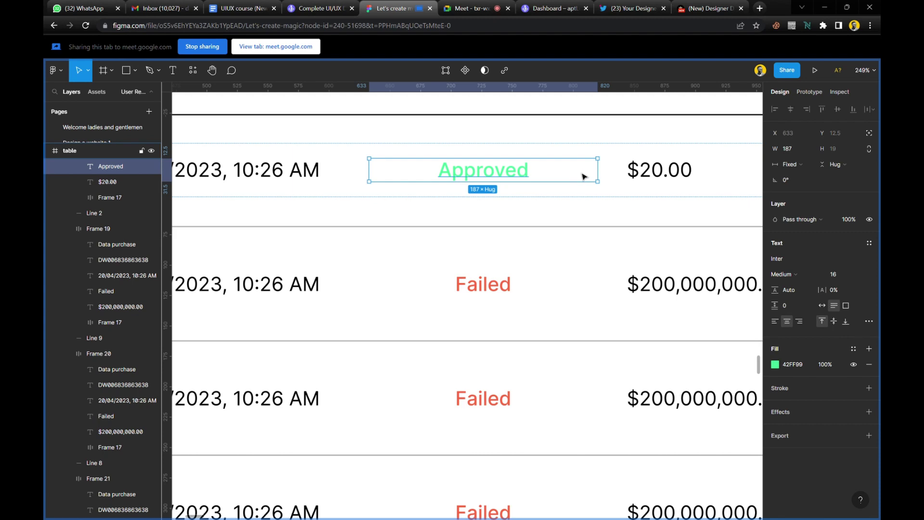
pyautogui.scroll(-5, 584, 176)
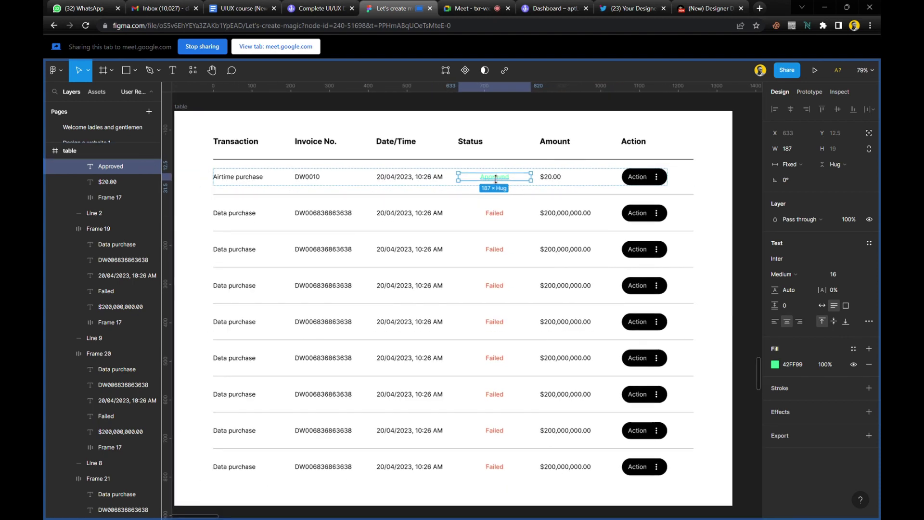
pyautogui.click(775, 321)
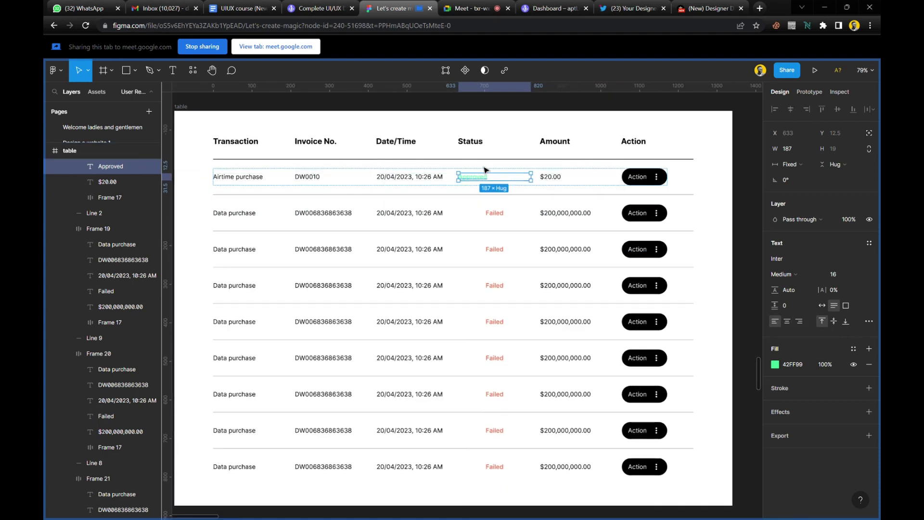
pyautogui.hotkey('ctrl', '+')
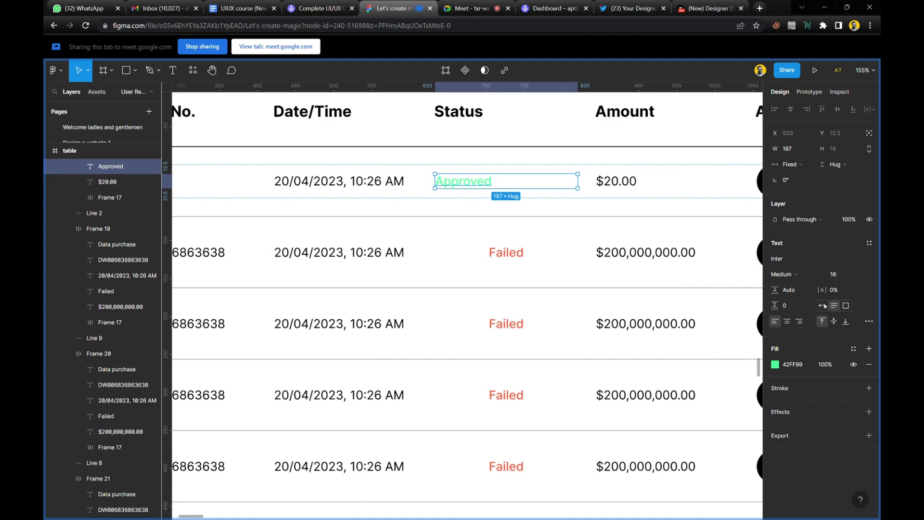
pyautogui.click(823, 305)
pyautogui.scroll(-3, 526, 260)
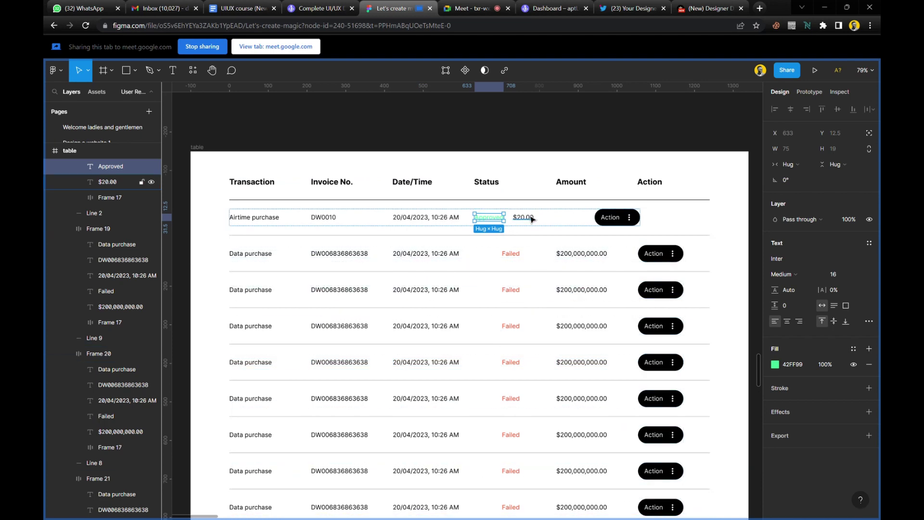
pyautogui.hotkey('ctrl', 'z')
pyautogui.hotkey('ctrl', 'z')
pyautogui.hotkey('ctrl', 'z')
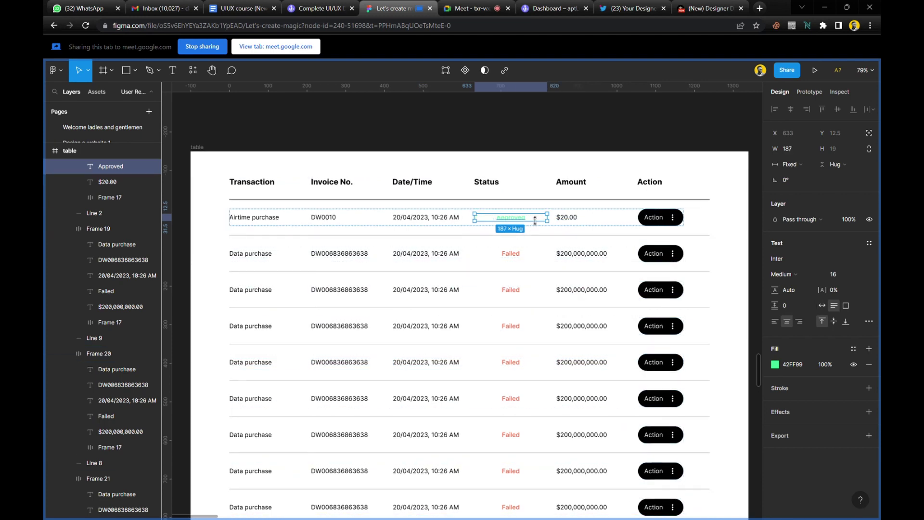
pyautogui.hotkey('ctrl', 'alt', 'l')
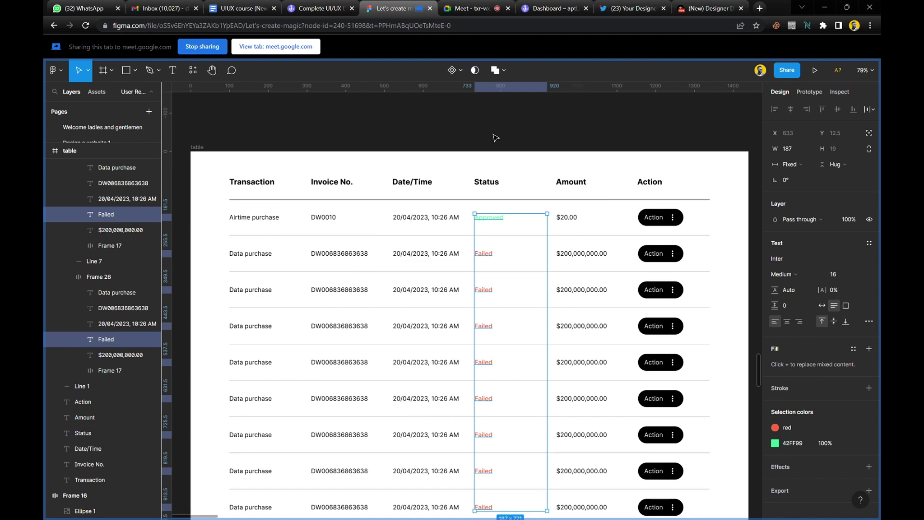
pyautogui.click(496, 138)
pyautogui.scroll(-1, 496, 172)
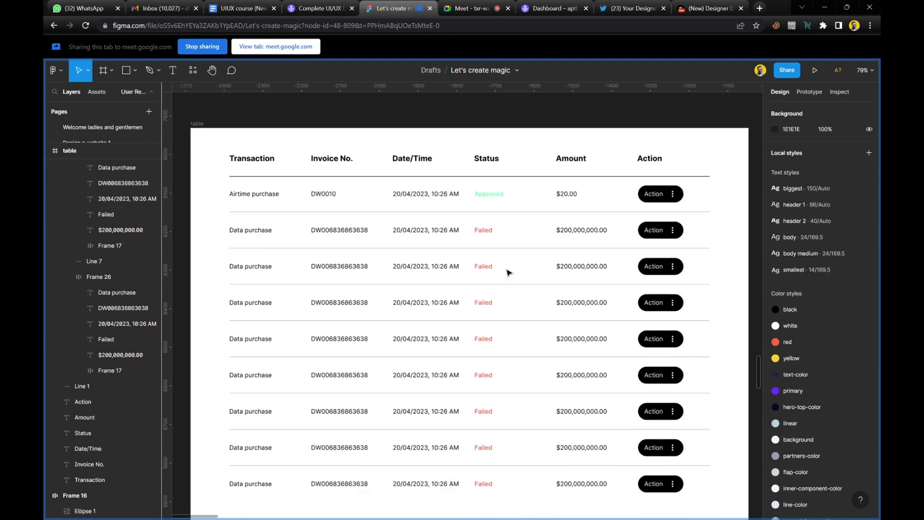
pyautogui.scroll(-1, 509, 272)
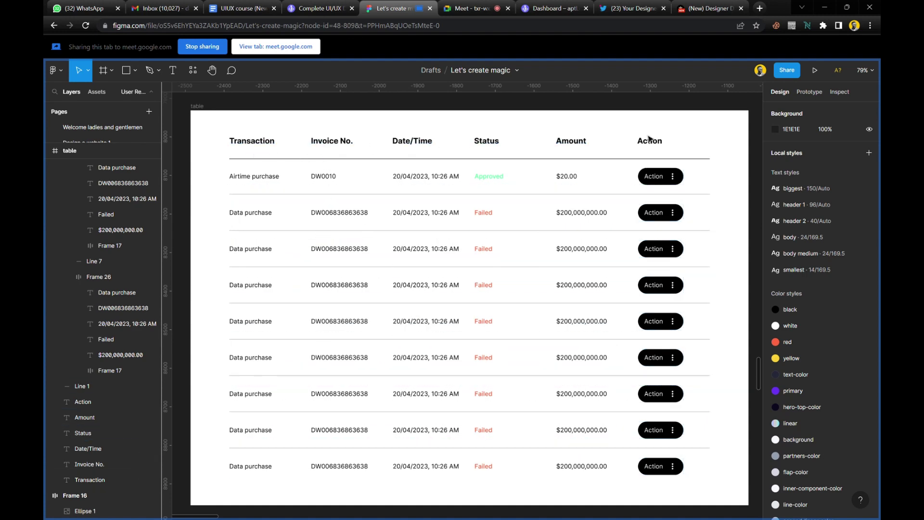
# Wrap the six column header labels in an auto-layout frame.
pyautogui.moveTo(687, 127); pyautogui.dragTo(379, 162)
pyautogui.moveTo(223, 154); pyautogui.dragTo(218, 154)
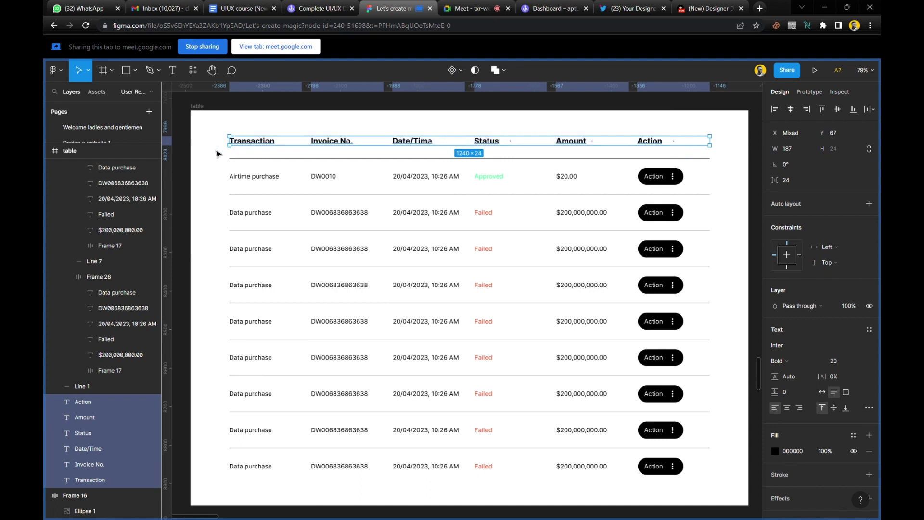
pyautogui.hotkey('shift', 'a')
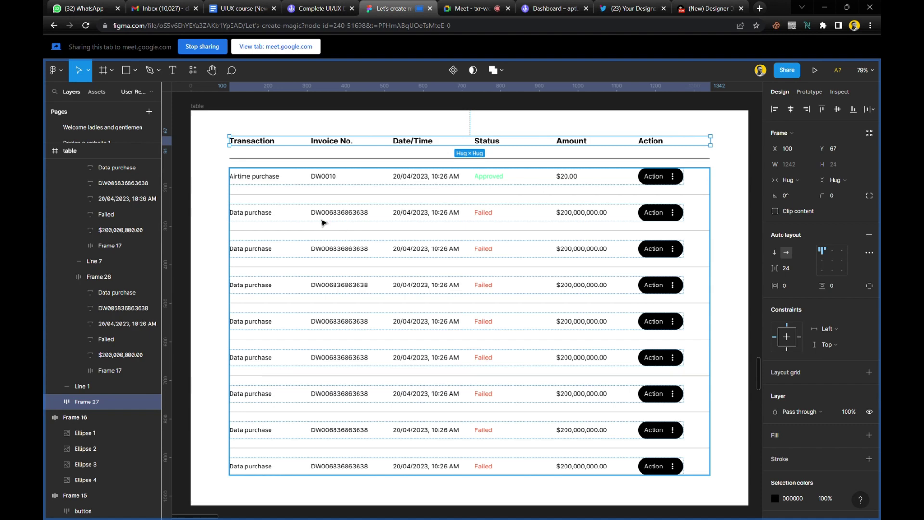
pyautogui.click(212, 176)
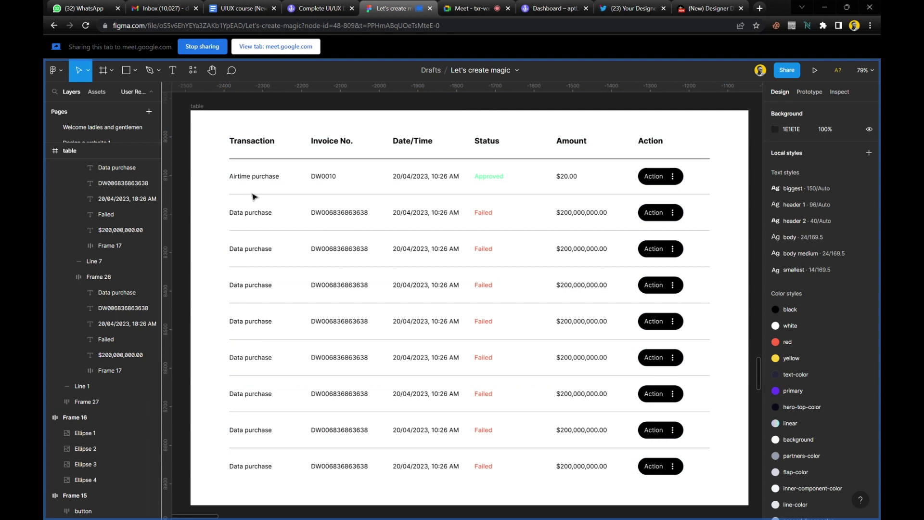
# Set the table rows container's auto-layout spacing to 27.
pyautogui.click(506, 282)
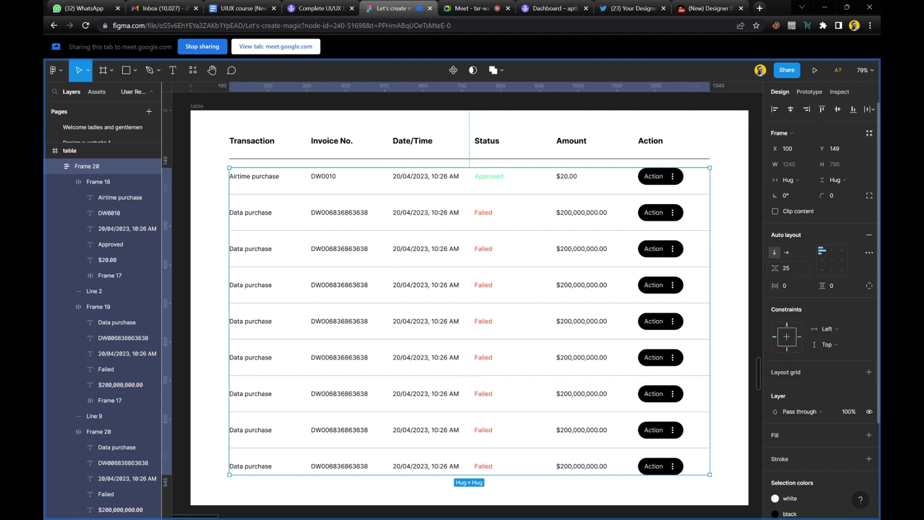
pyautogui.moveTo(775, 273); pyautogui.dragTo(779, 276)
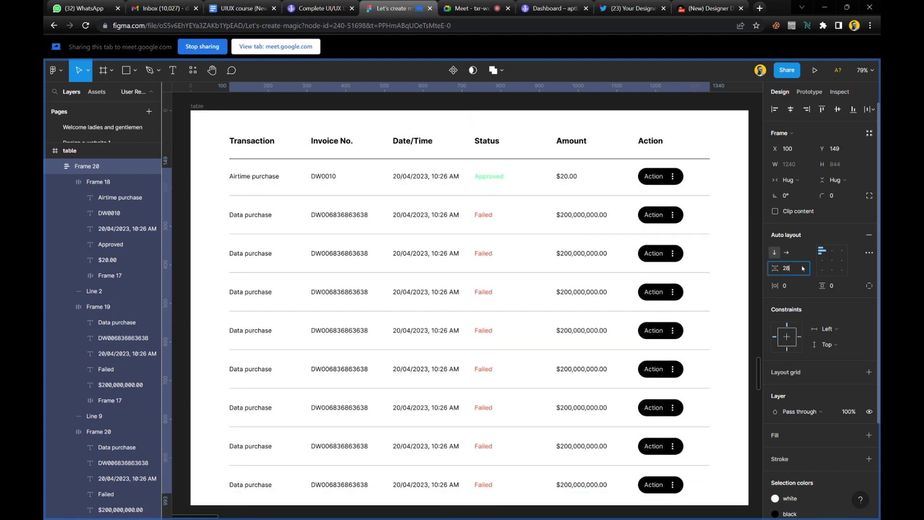
pyautogui.press('Down')
pyautogui.click(744, 108)
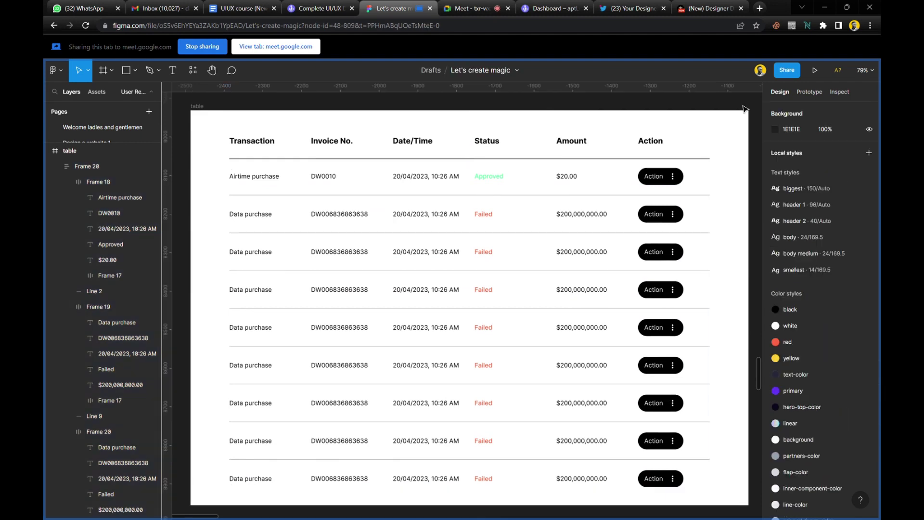
# Switch to the Google Meet tab and admit the participant waiting to join.
pyautogui.scroll(-2, 569, 165)
pyautogui.scroll(2, 568, 165)
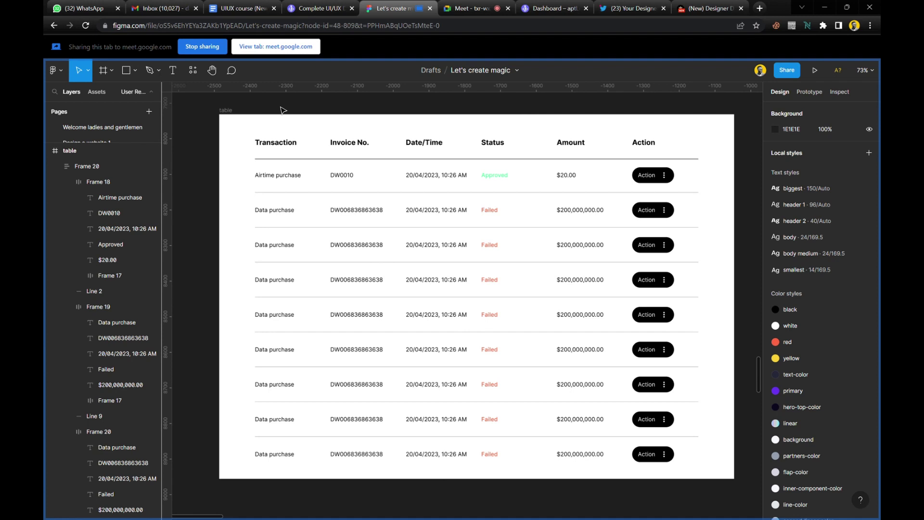
pyautogui.click(475, 9)
pyautogui.click(562, 116)
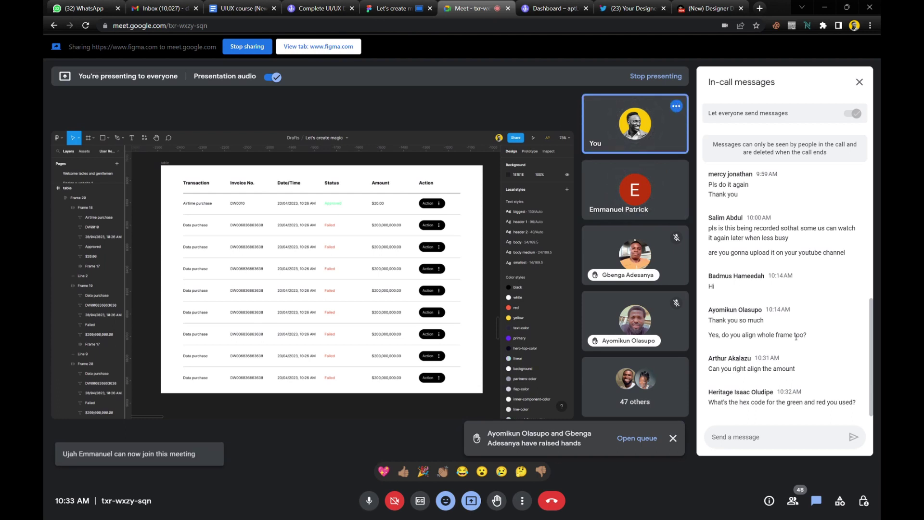
# Copy the green fill hex 42FF99 from the Approved status text in Figma.
pyautogui.click(406, 8)
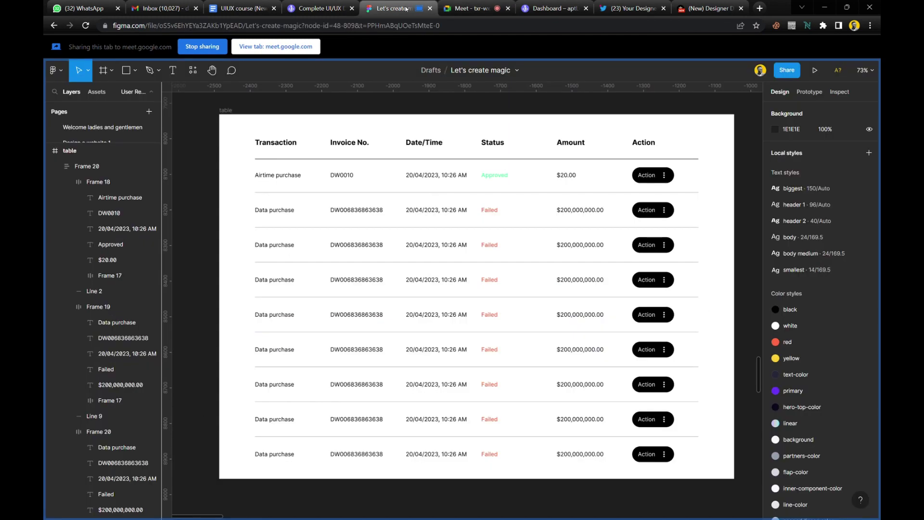
pyautogui.doubleClick(496, 175)
pyautogui.doubleClick(496, 175)
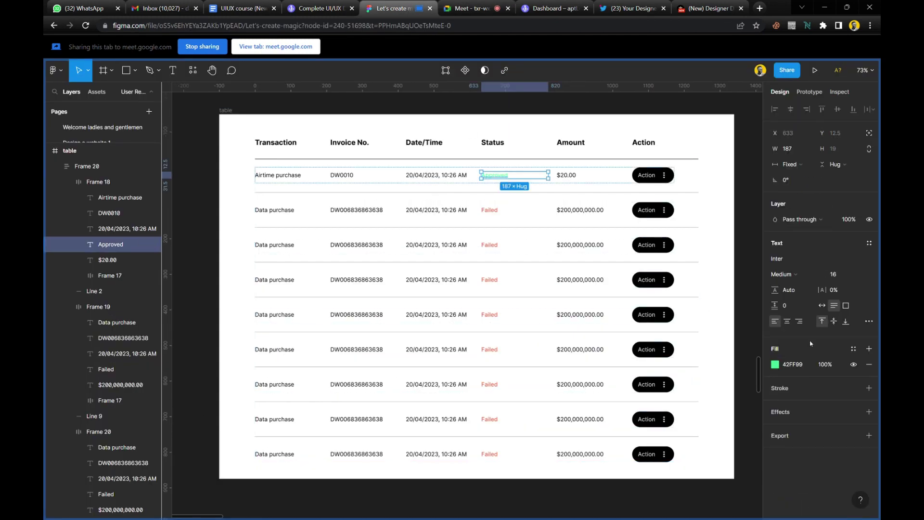
pyautogui.click(807, 370)
pyautogui.hotkey('ctrl', 'c')
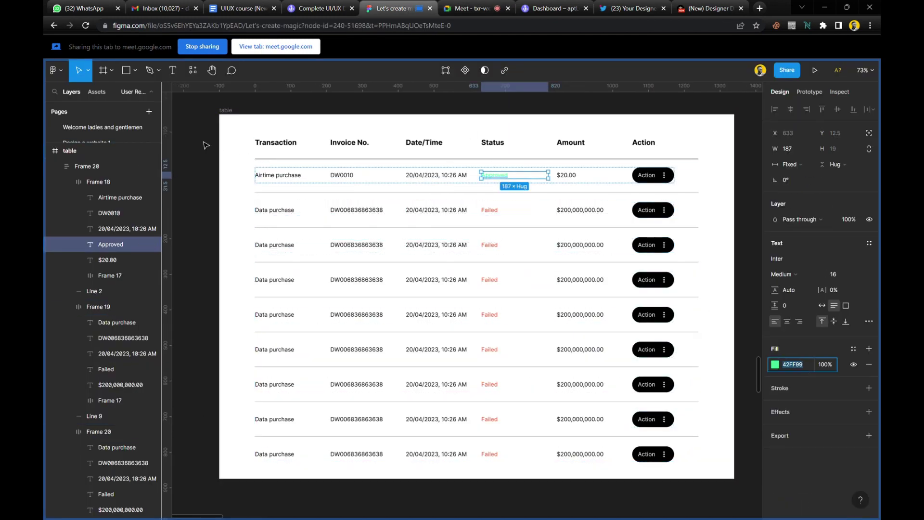
pyautogui.click(206, 145)
# Post 42FF99 labelled 'Green' in the Google Meet chat.
pyautogui.click(470, 8)
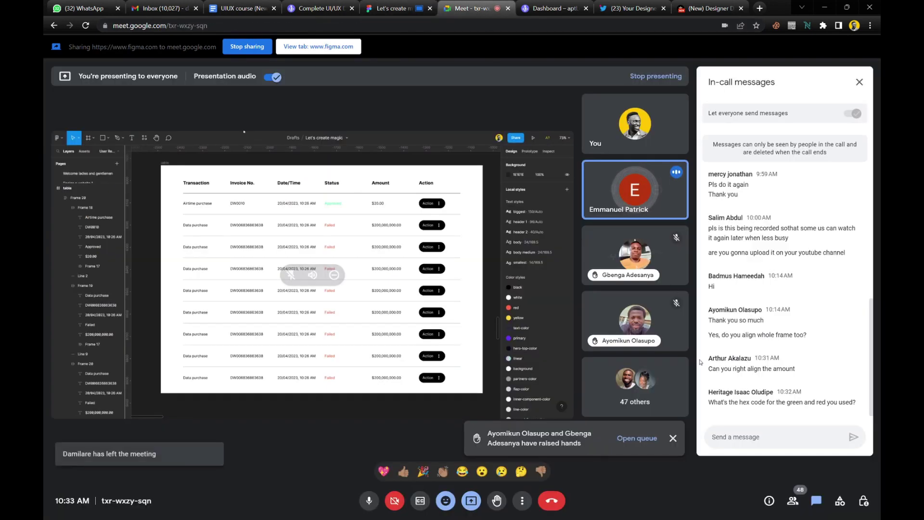
pyautogui.click(746, 444)
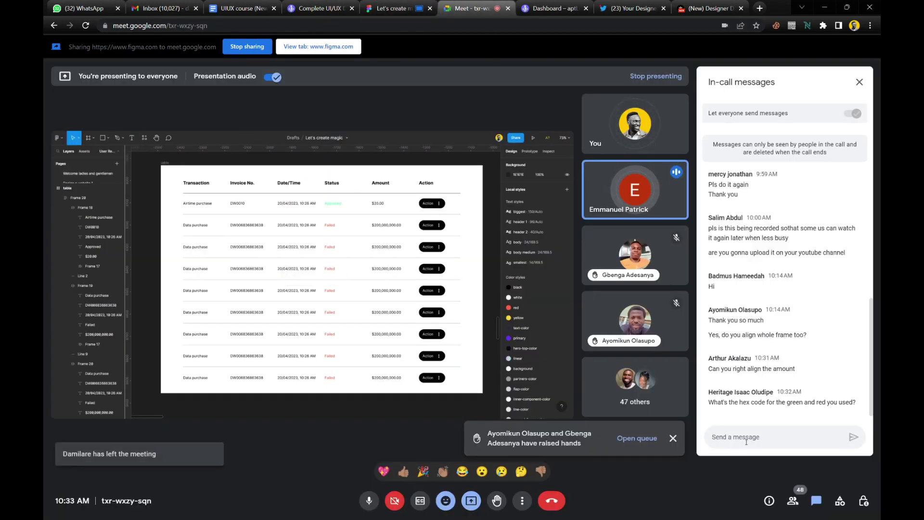
pyautogui.hotkey('ctrl', 'v')
pyautogui.press('BackSpace')
pyautogui.press('BackSpace')
pyautogui.press('BackSpace')
pyautogui.press('BackSpace')
pyautogui.press('BackSpace')
pyautogui.press('BackSpace')
pyautogui.write('Green')
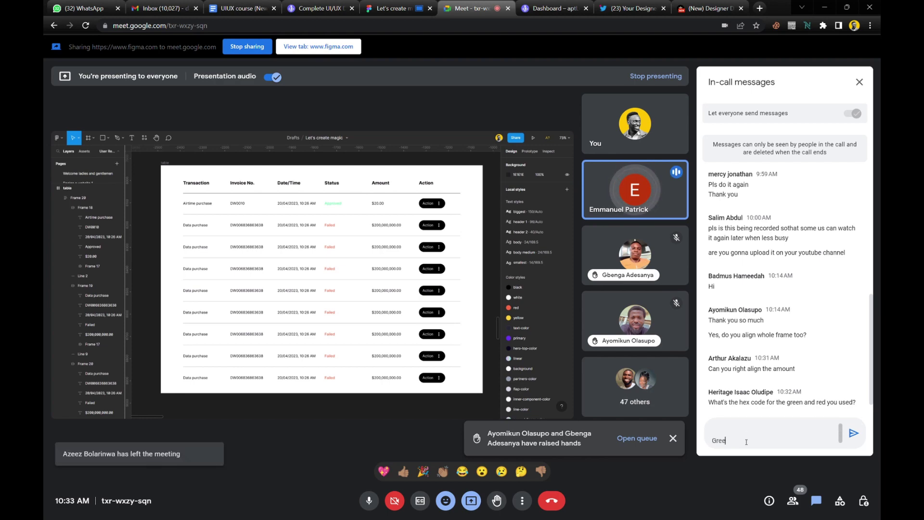
pyautogui.press('Return')
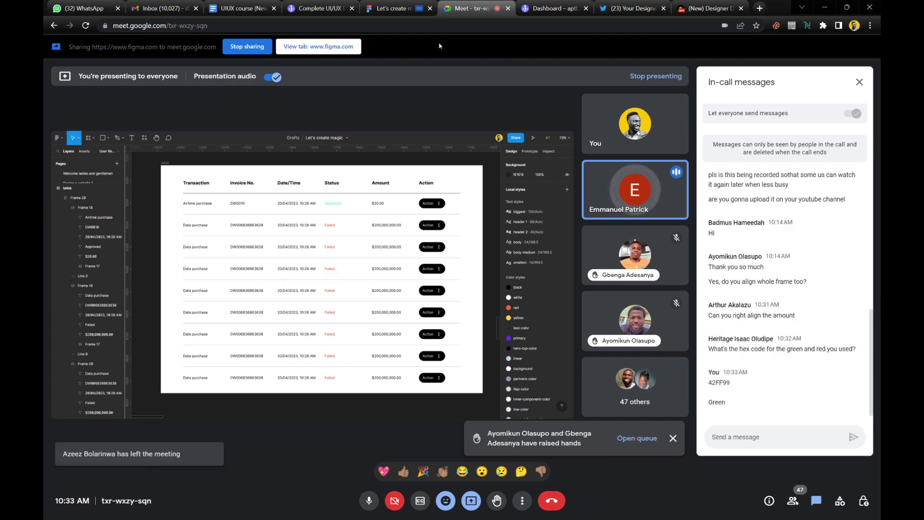
# Detach the red style on the row-2 Failed text and copy its hex FF6742.
pyautogui.click(391, 9)
pyautogui.click(492, 211)
pyautogui.click(492, 211)
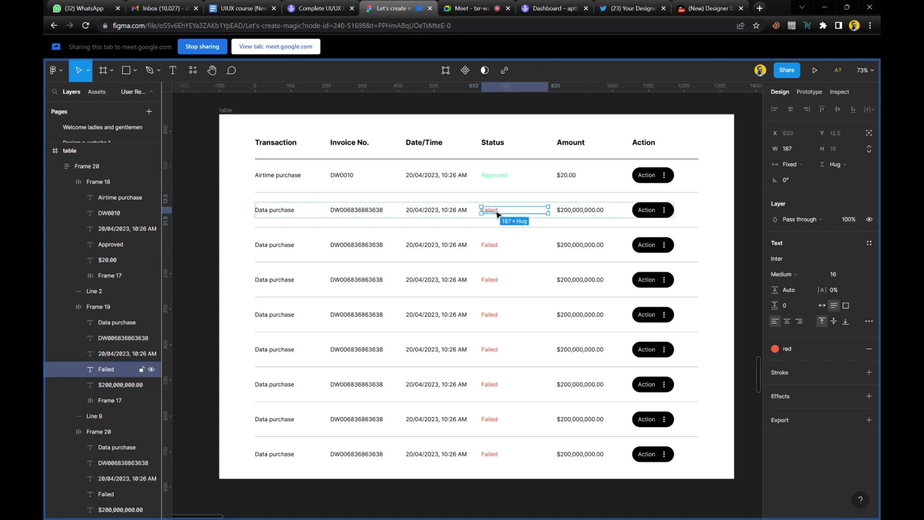
pyautogui.click(854, 351)
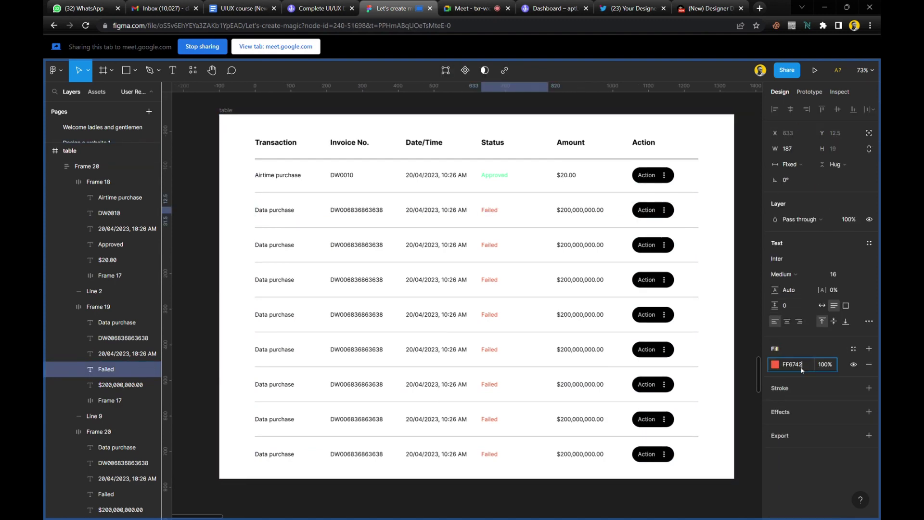
pyautogui.click(801, 368)
pyautogui.hotkey('ctrl', 'c')
# Post FF6742 labelled 'Red' in the Meet chat, then go back to the Figma table.
pyautogui.click(469, 8)
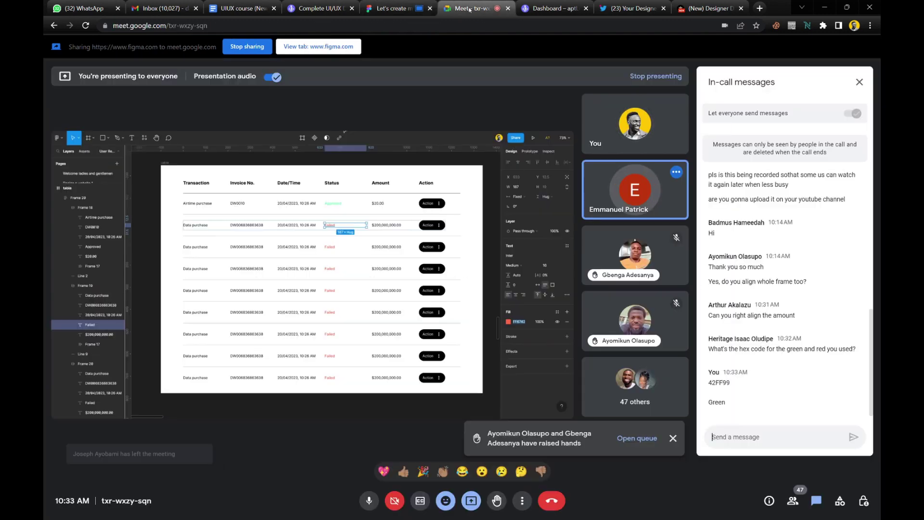
pyautogui.click(736, 437)
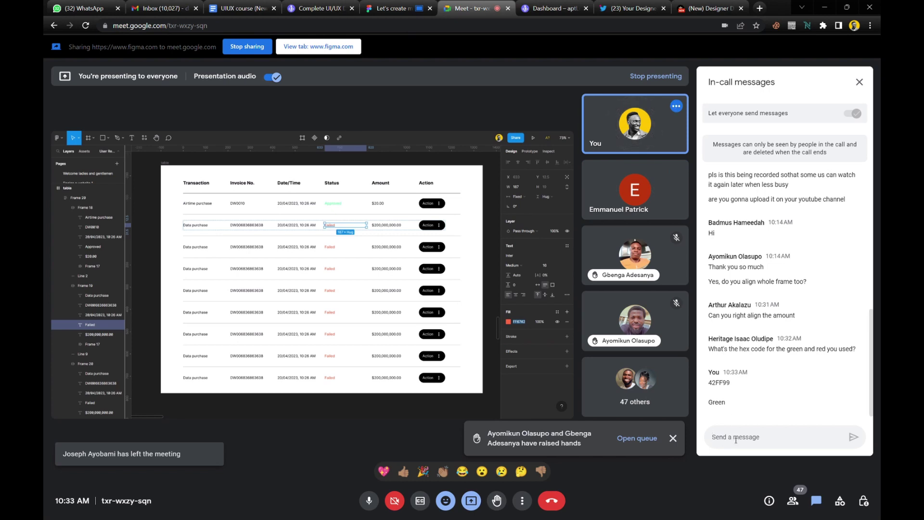
pyautogui.hotkey('ctrl', 'v')
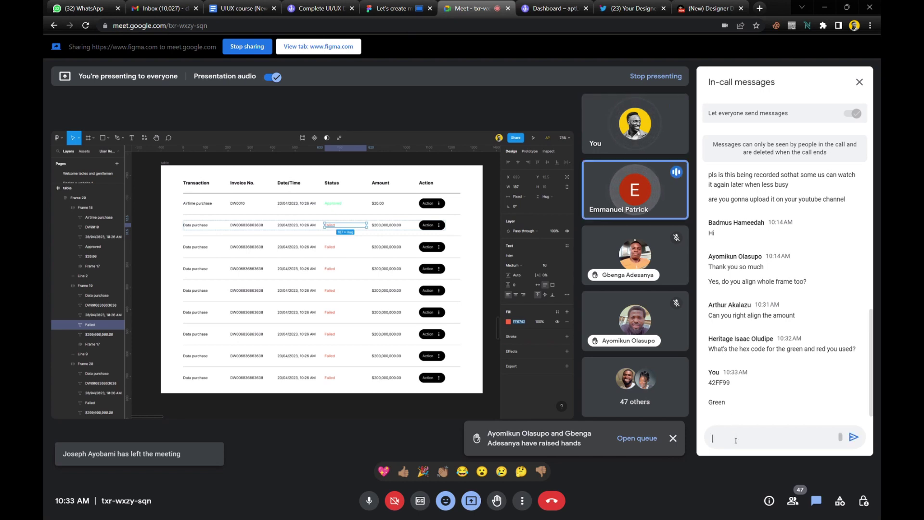
pyautogui.hotkey('shift', 'Return')
pyautogui.write('Red')
pyautogui.press('Return')
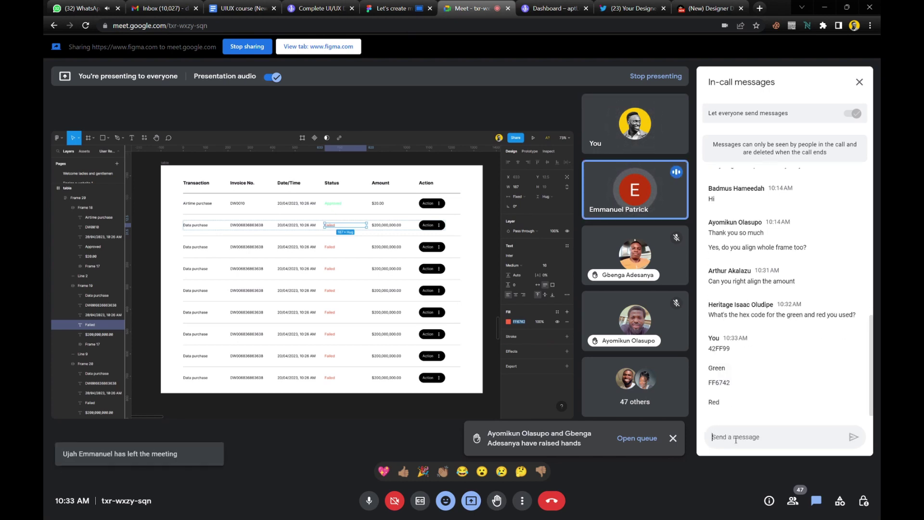
pyautogui.click(401, 10)
pyautogui.click(212, 163)
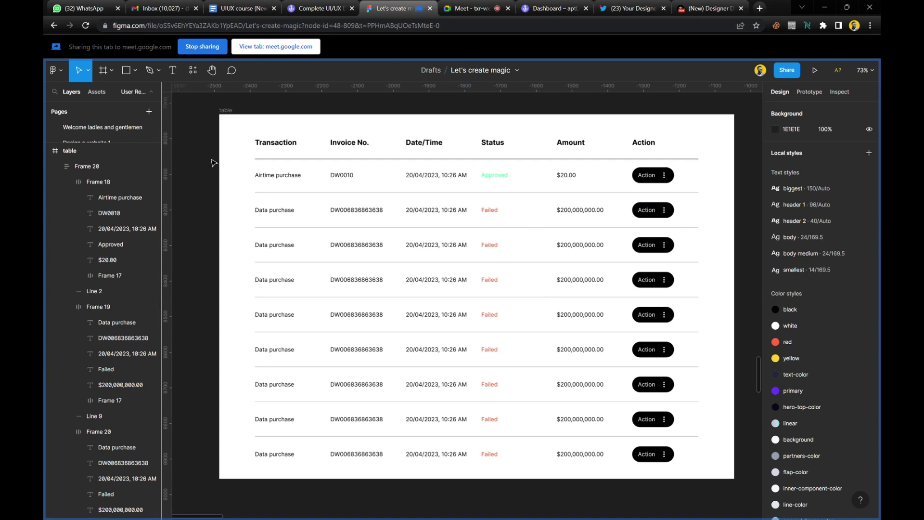